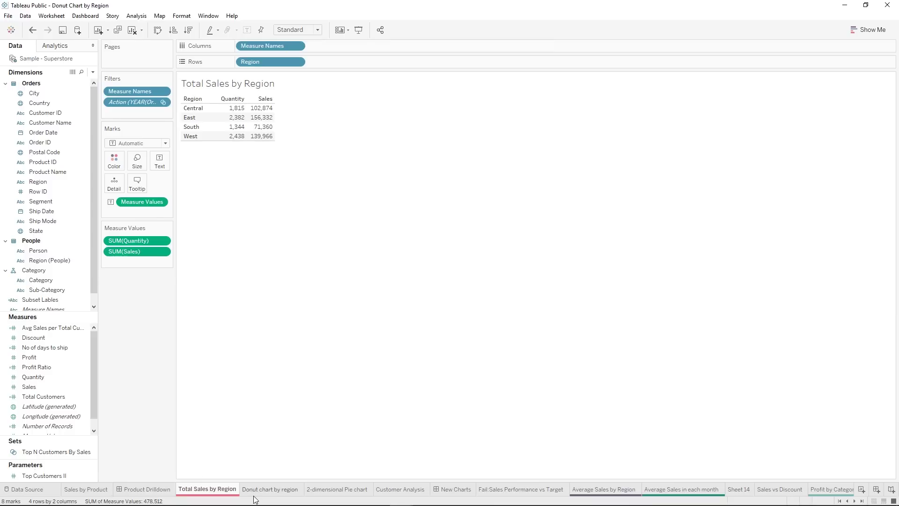
Open the 2-dimensional Pie chart worksheet.
click(336, 489)
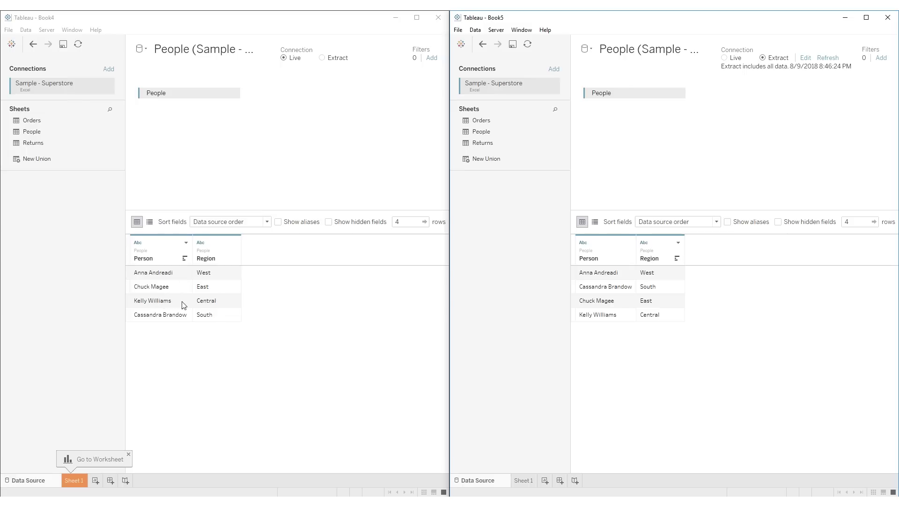
Switch to the Superstore workbook in Excel, replace the Central region's person on the People sheet with a different full name, and save the workbook.
click(378, 501)
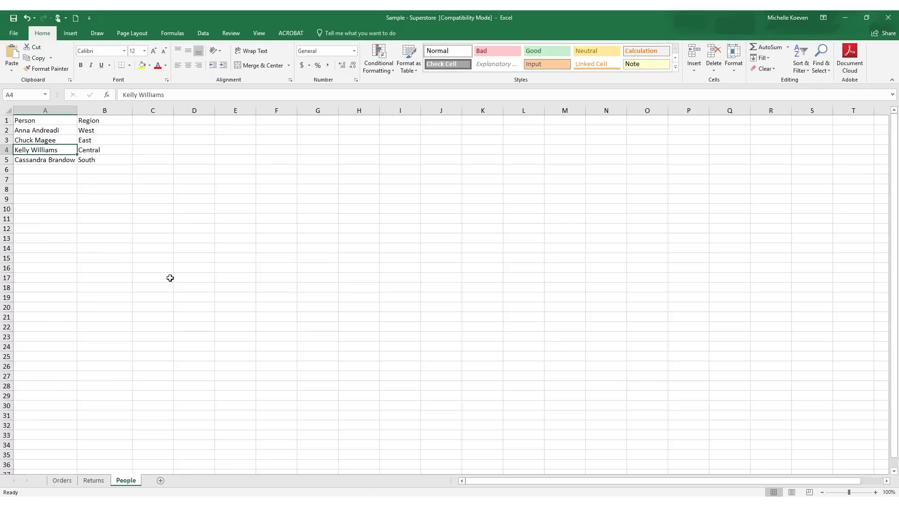
click(55, 158)
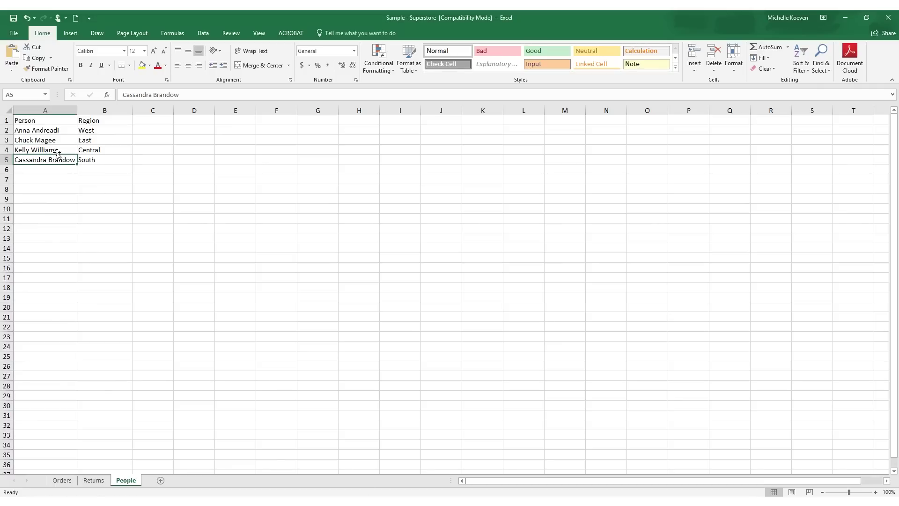
click(33, 148)
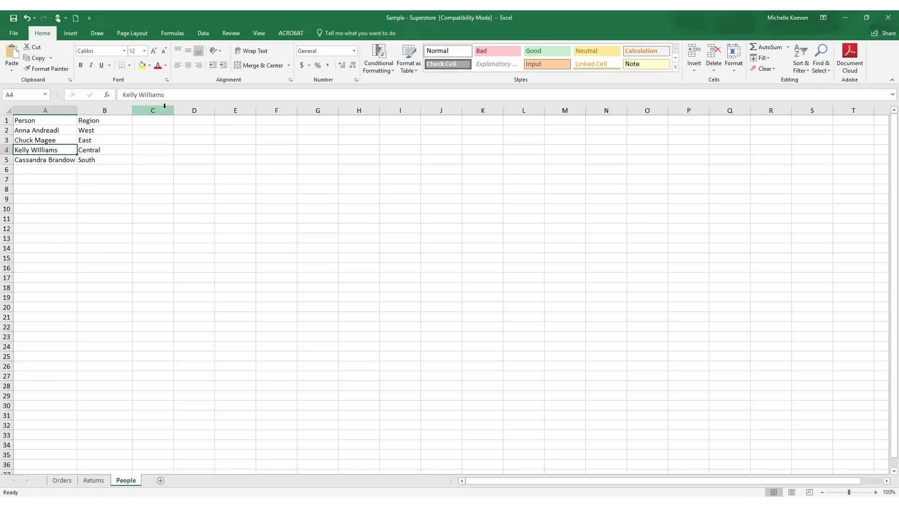
double_click(178, 98)
key(BackSpace)
key(BackSpace)
key(BackSpace)
key(BackSpace)
key(BackSpace)
key(BackSpace)
key(BackSpace)
text(Sarah Smith)
key(Return)
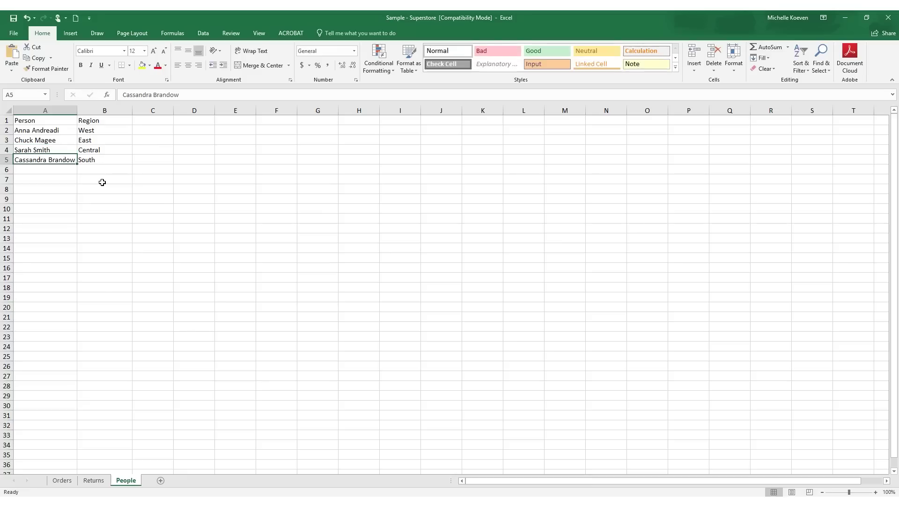
click(13, 18)
Switch back to the two Tableau workbooks and refresh the live-connection People data source in Book4.
mouse_move(309, 496)
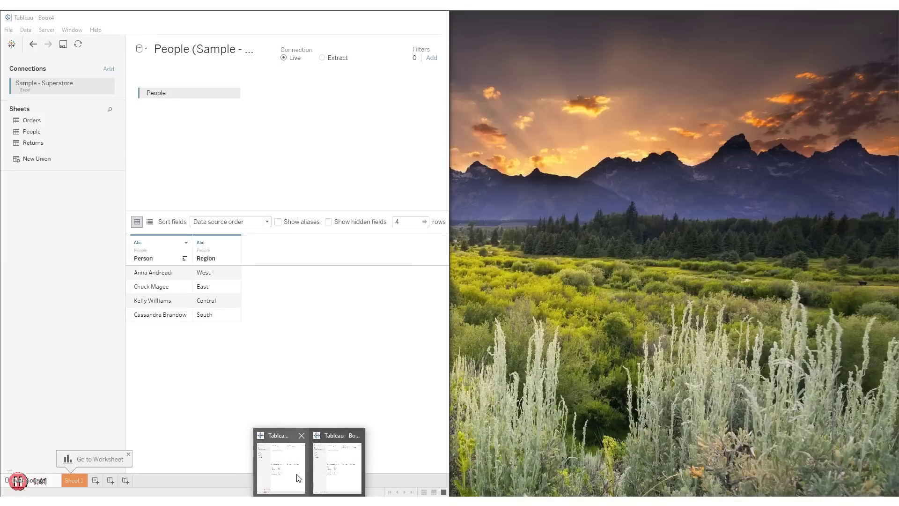
click(297, 477)
click(341, 478)
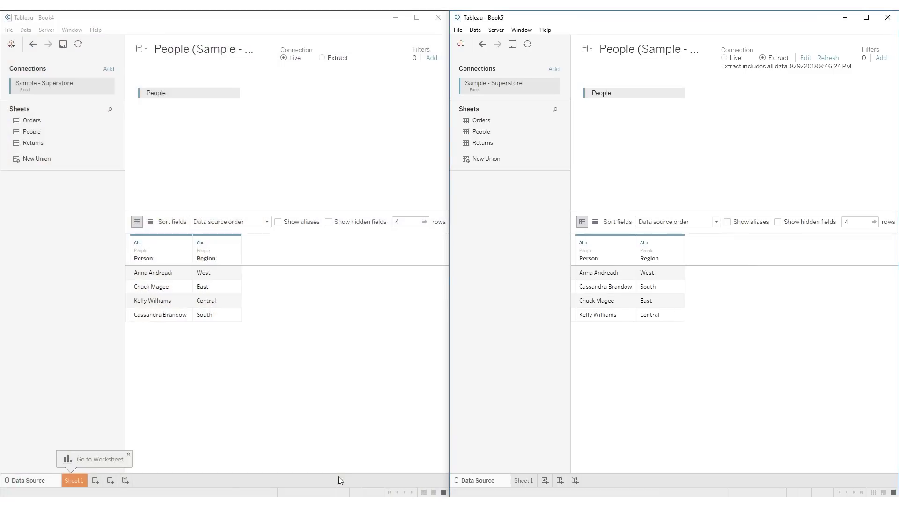
click(78, 44)
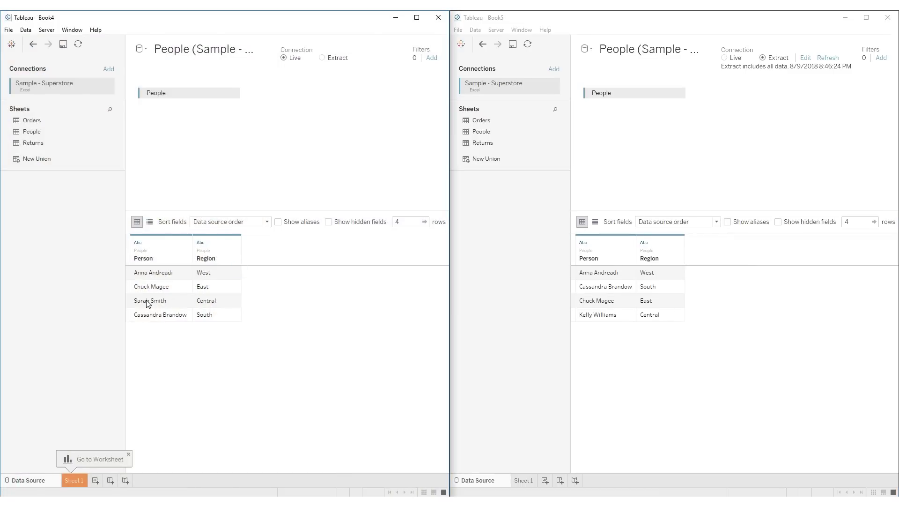
Refresh the People extract in Book5, go to Sheet 1 to regenerate it, and return to the data source page.
click(527, 45)
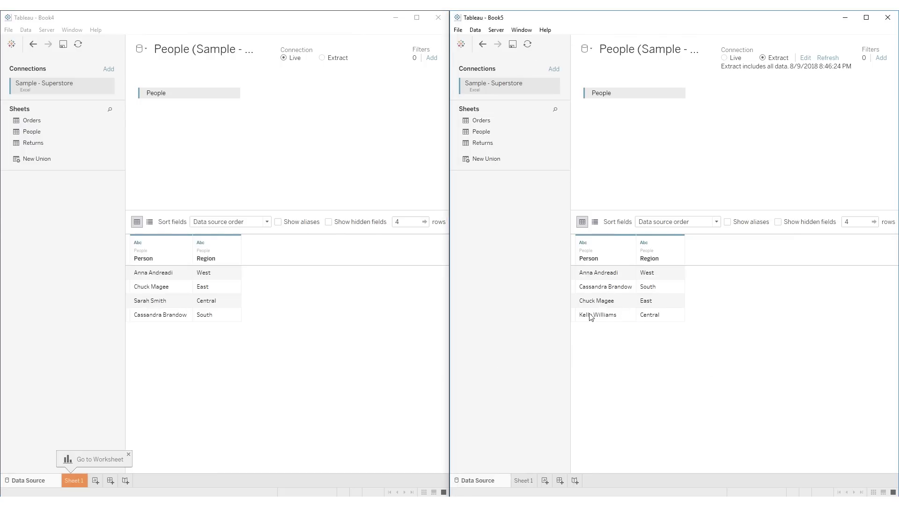
click(826, 61)
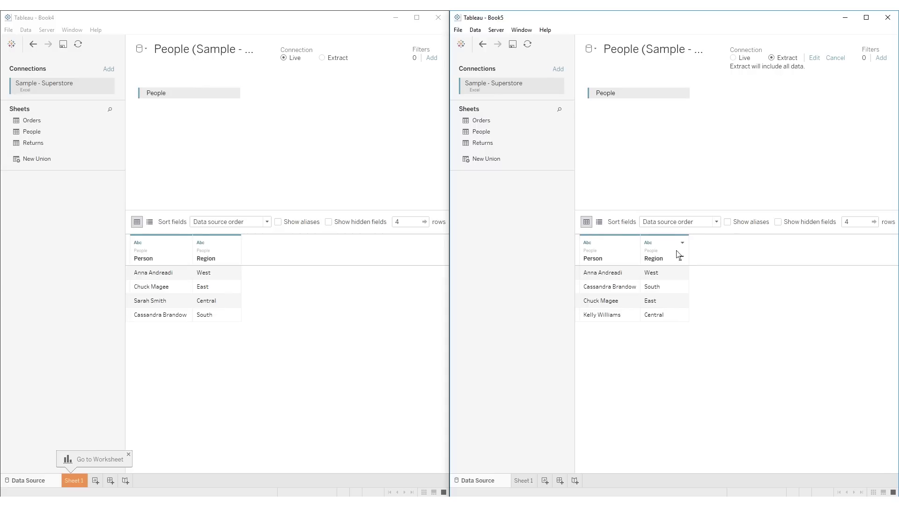
click(523, 481)
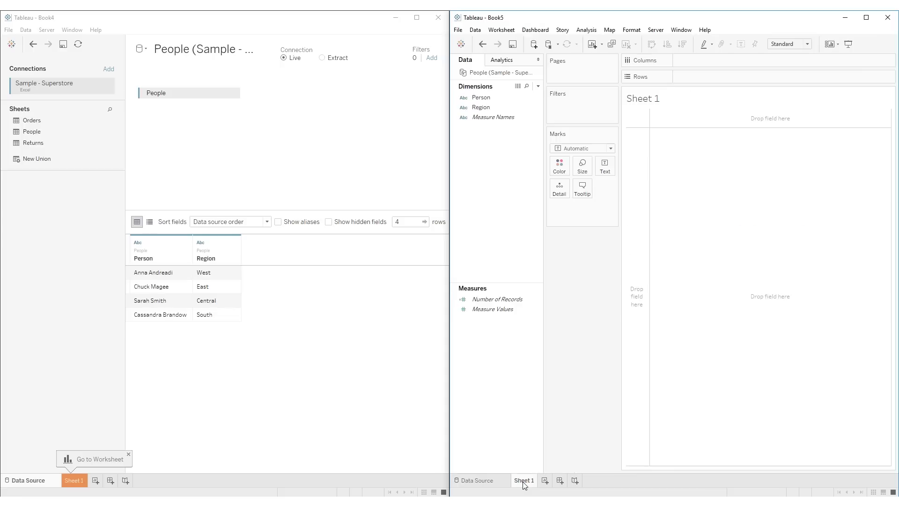
click(493, 479)
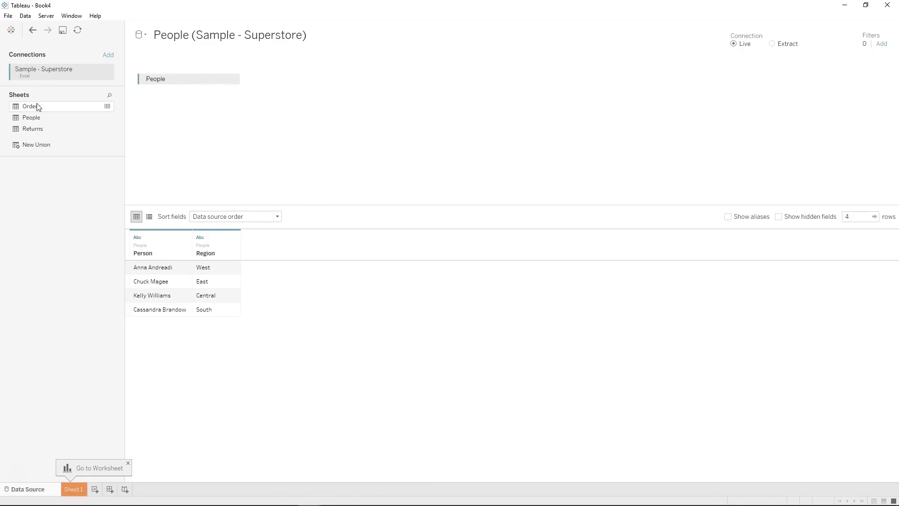
Replace the People table in Book4's data source with the Orders table and join the People table to it.
drag(172, 79, 79, 215)
drag(32, 108, 231, 122)
drag(39, 117, 289, 103)
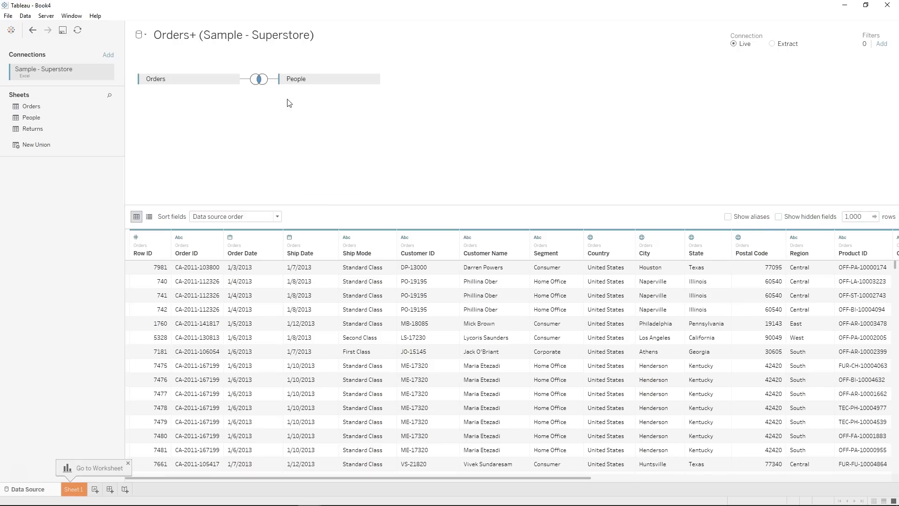
Define the inner join between Orders and People with the clause Region = Region (People).
click(259, 80)
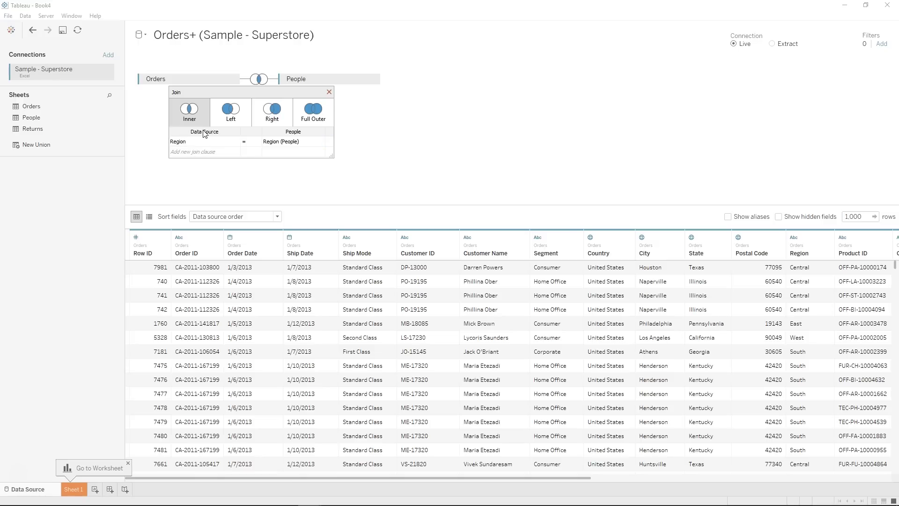
click(188, 141)
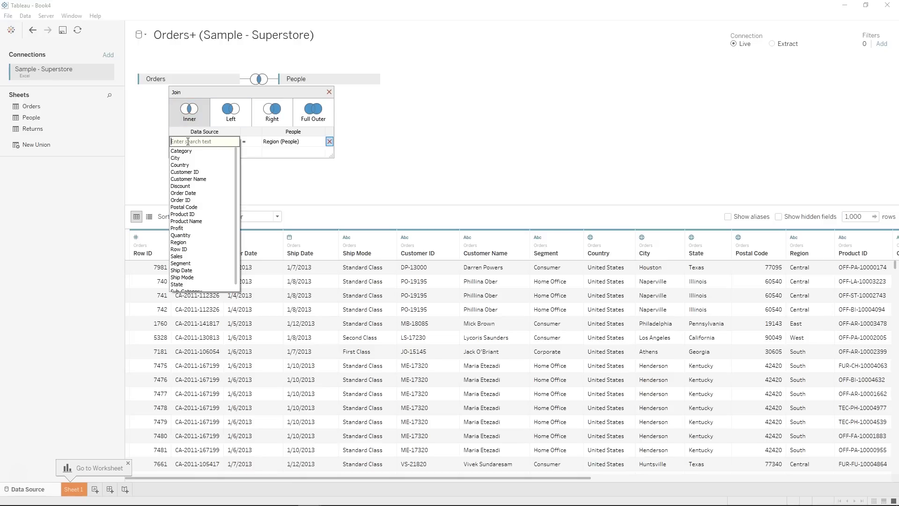
click(282, 143)
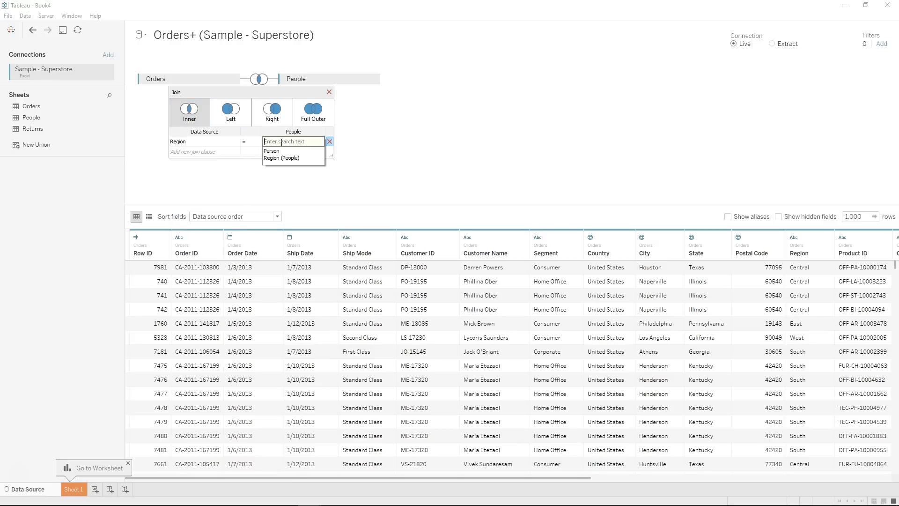
click(281, 158)
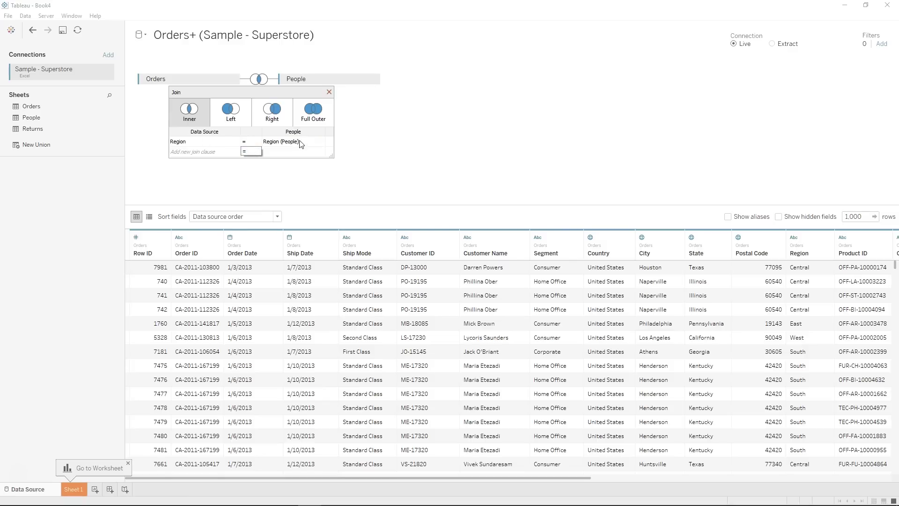
click(201, 141)
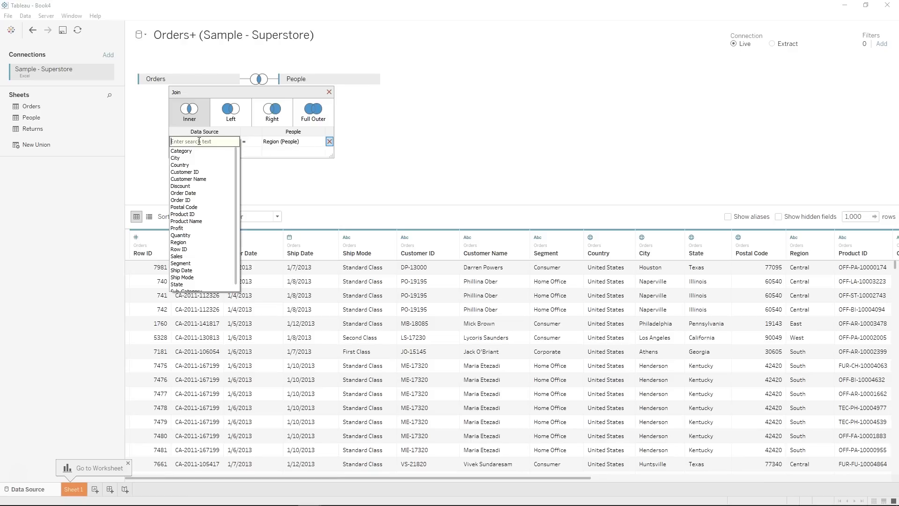
scroll(196, 236, down, 1)
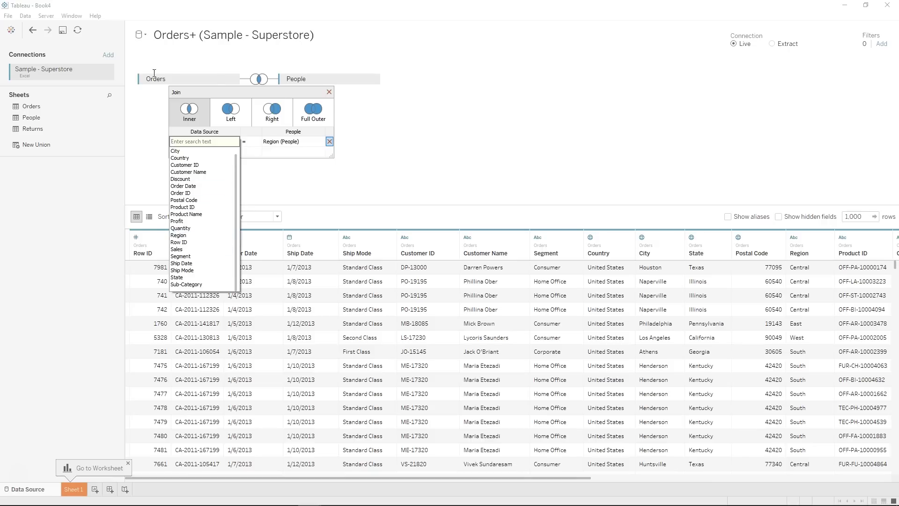
click(185, 235)
click(293, 144)
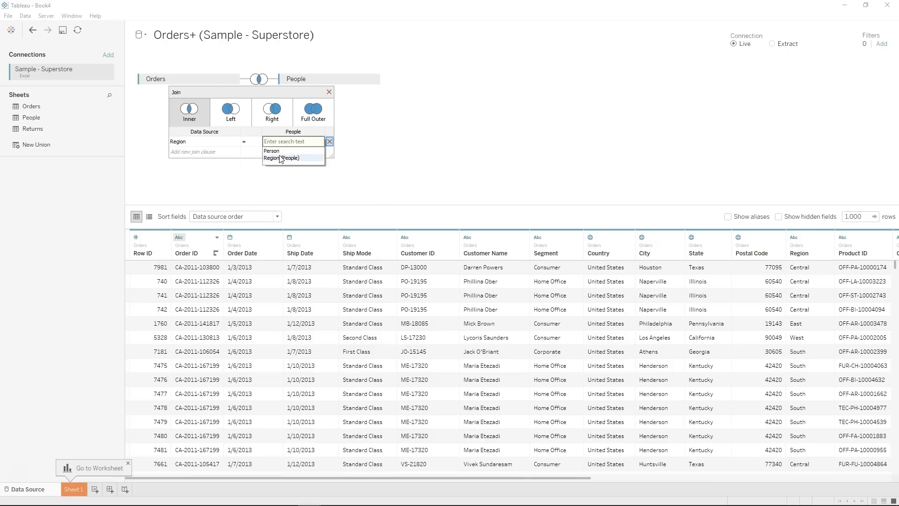
click(279, 159)
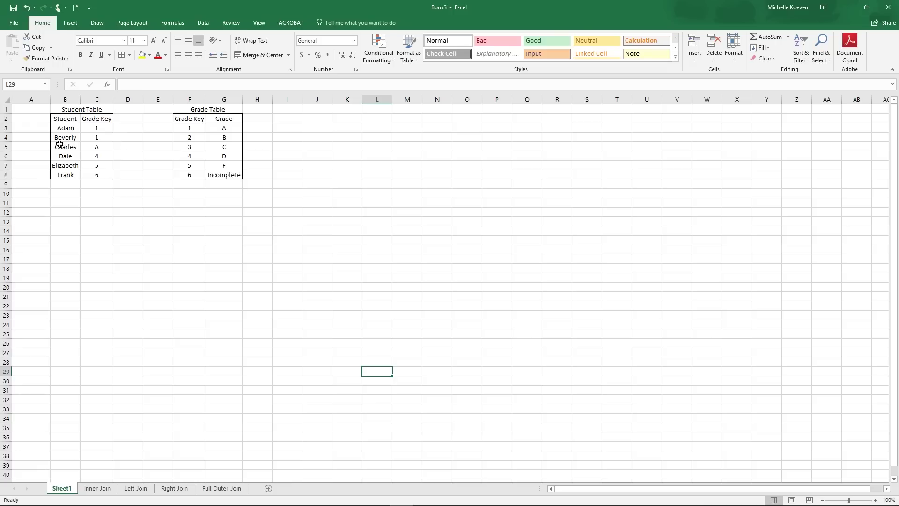
Examine the student row with Grade Key A on Sheet1 in Excel's Book3, and the combined Student and Grade table on the Inner Join sheet.
drag(58, 149, 98, 147)
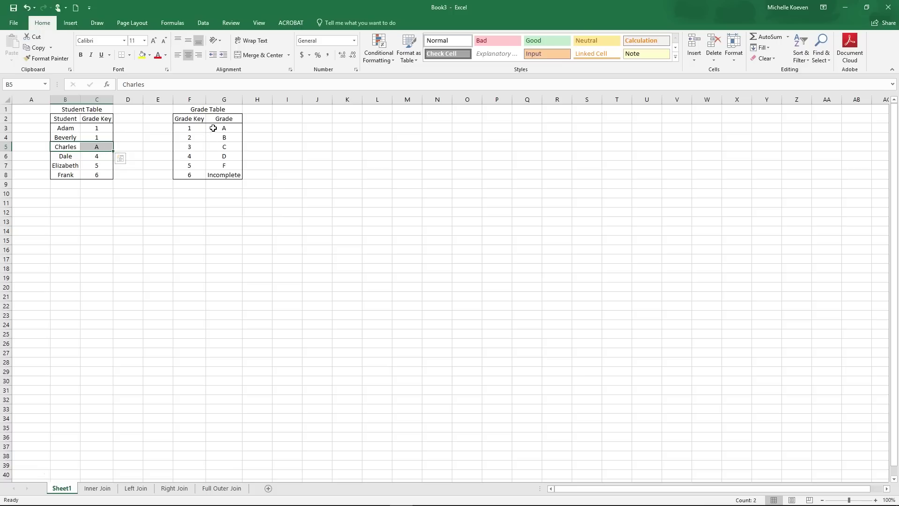
click(120, 149)
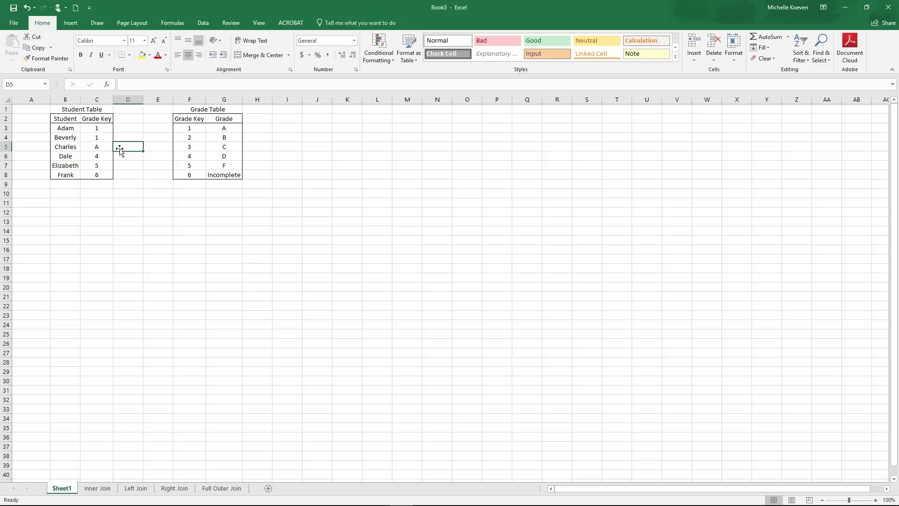
click(97, 489)
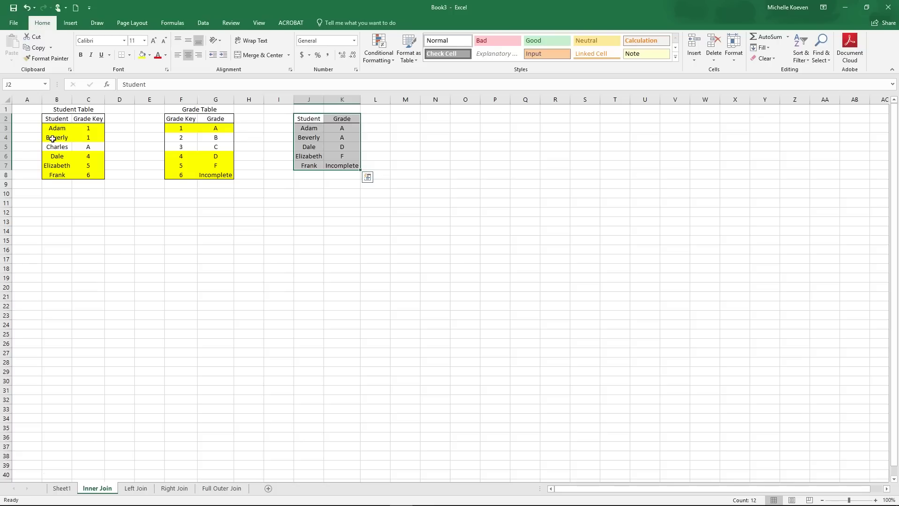
key(Escape)
click(257, 215)
click(412, 155)
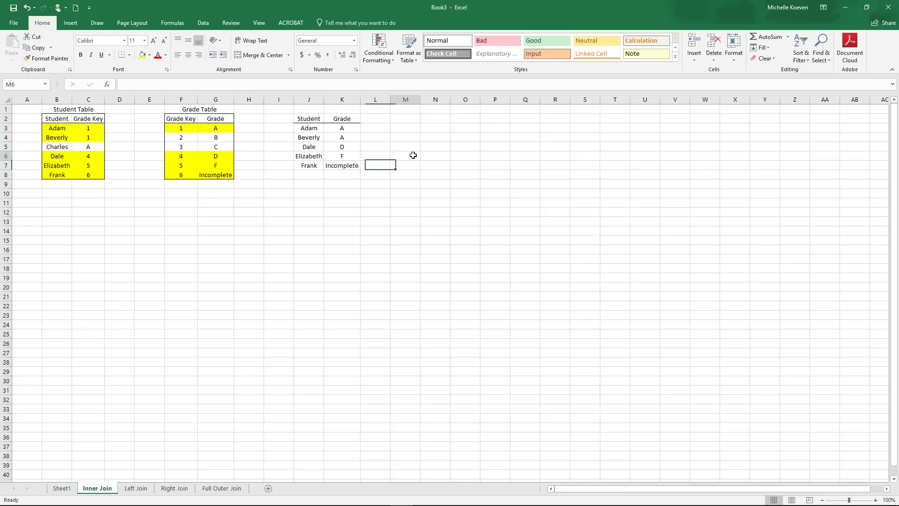
click(310, 128)
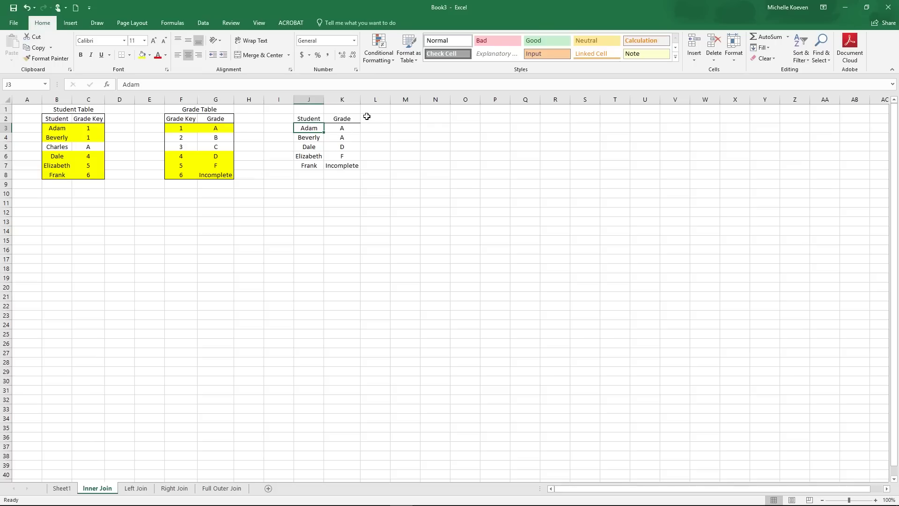
click(350, 206)
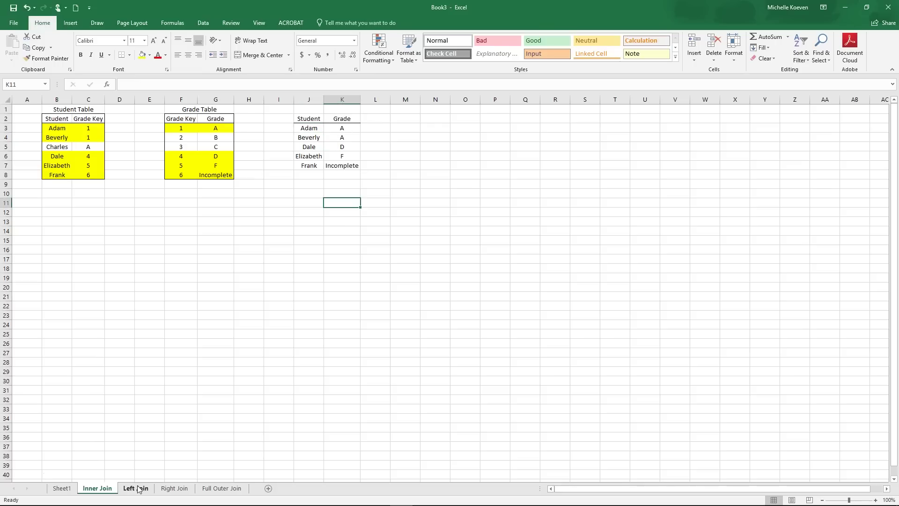
Compare the Left Join sheet with the Inner Join sheet, examining the student with Grade Key A and that student's Grade cell in the combined table.
click(135, 488)
click(89, 194)
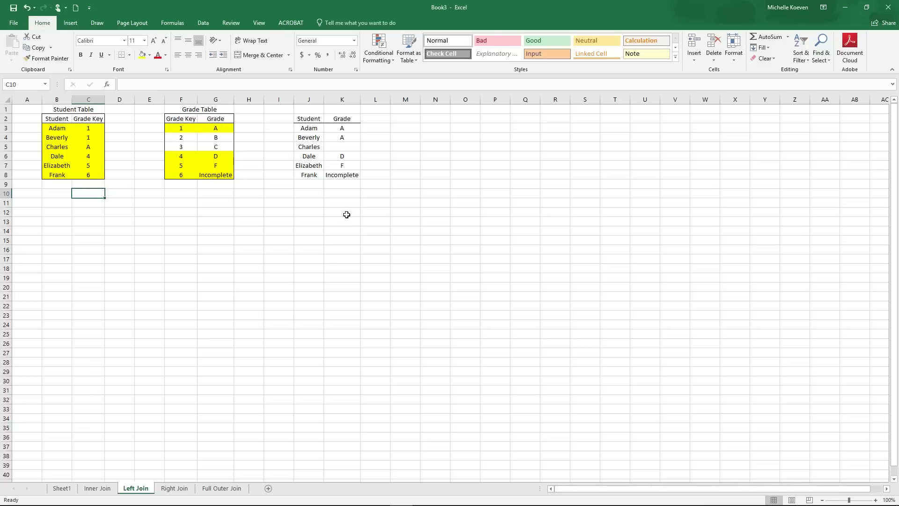
click(96, 488)
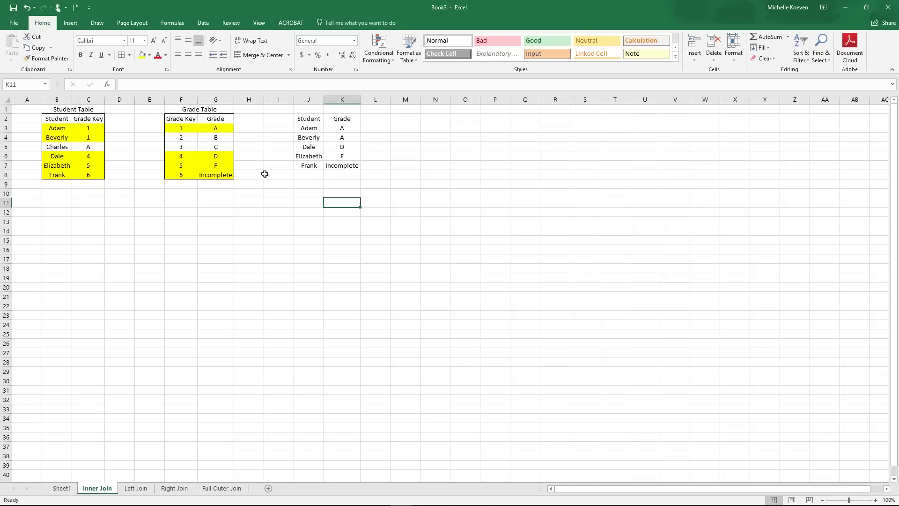
click(135, 489)
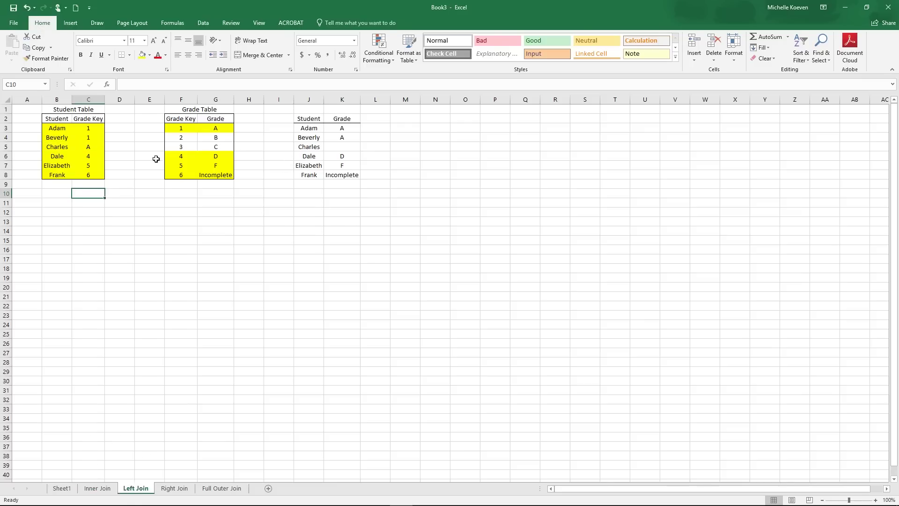
click(85, 149)
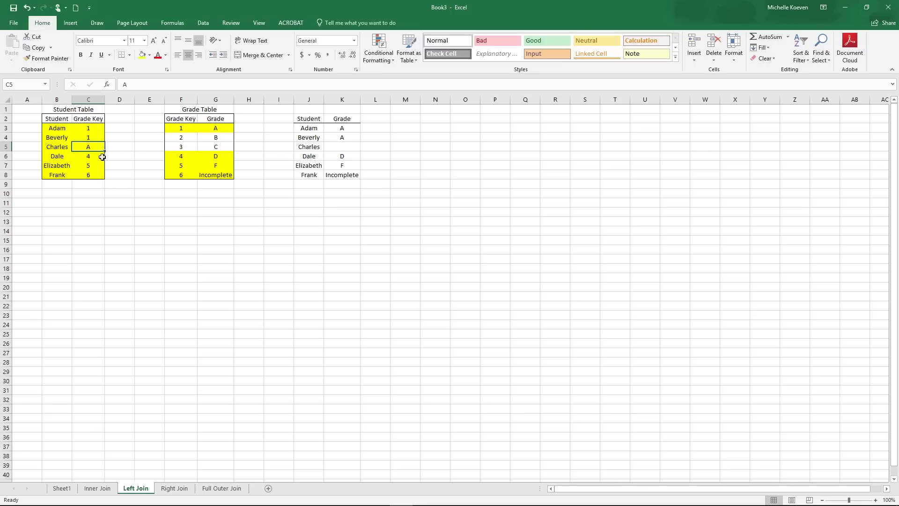
click(319, 147)
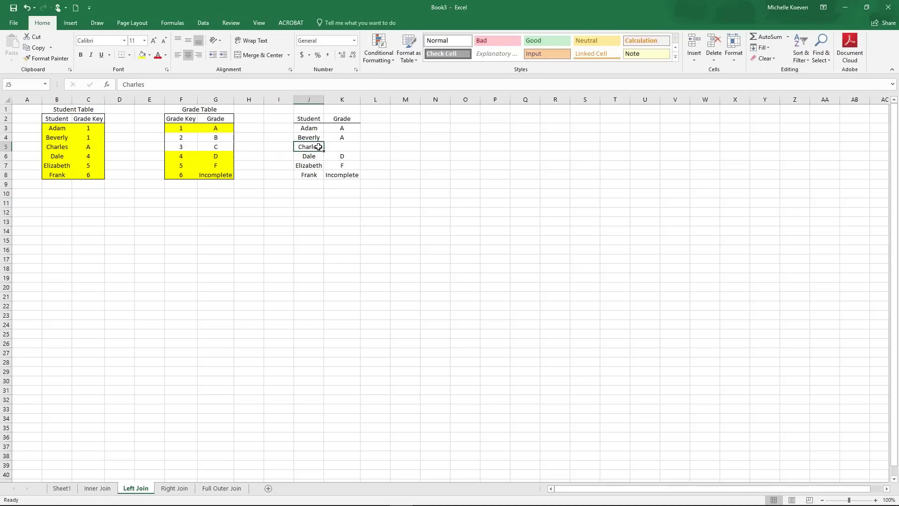
click(350, 147)
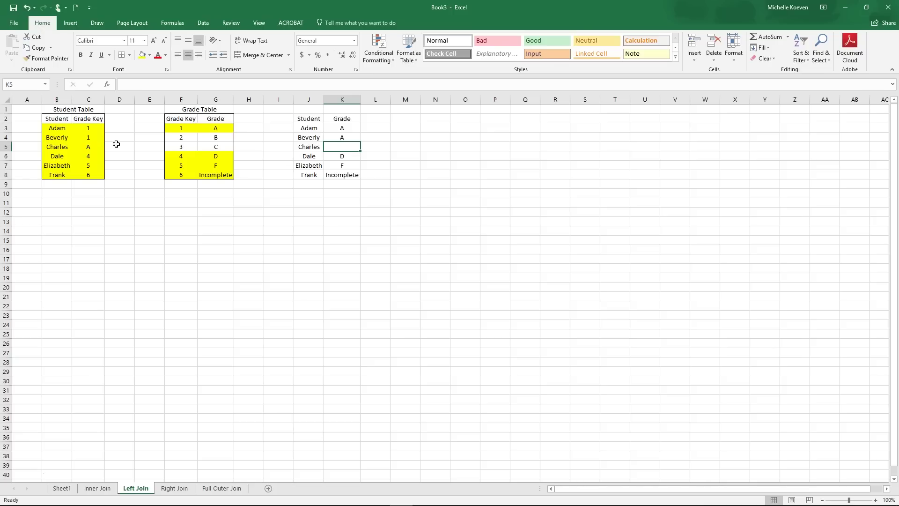
click(221, 121)
click(342, 109)
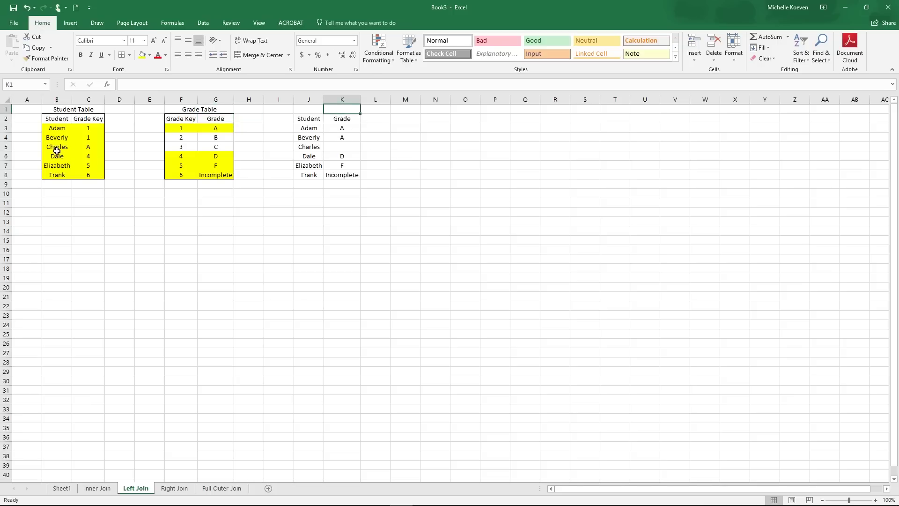
click(88, 149)
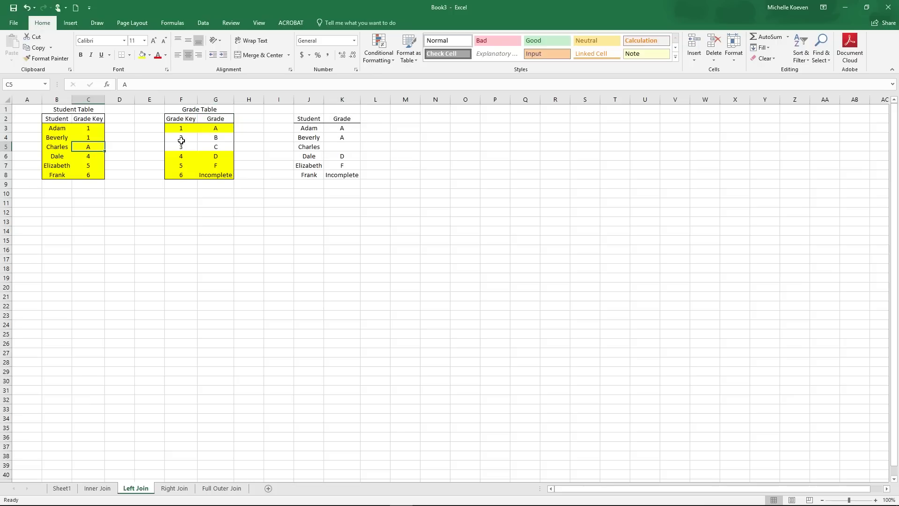
On the Left Join sheet, trace the student with Grade Key A through the Grade Table's keys to the Grade cell in the combined table.
click(339, 149)
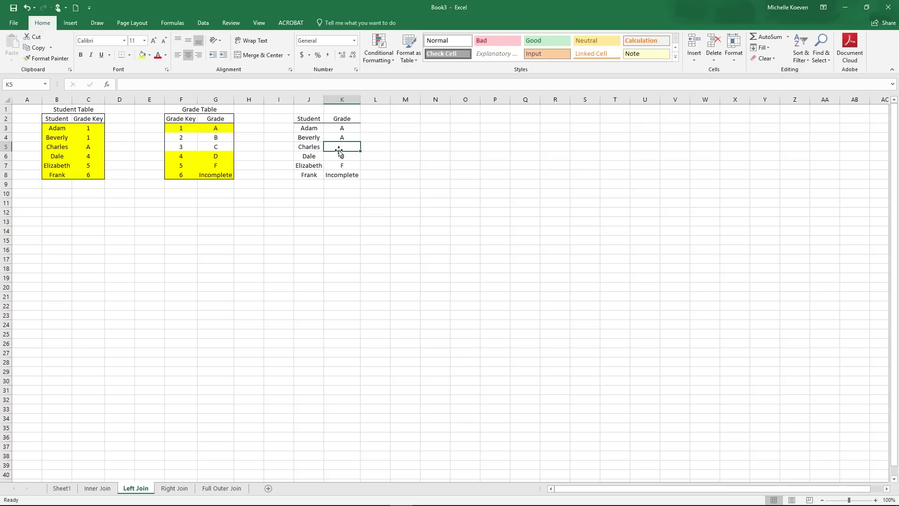
click(88, 147)
drag(181, 118, 181, 174)
click(338, 145)
Examine the Right Join sheet, comparing the Grade Table with the B and C grade rows and their Student cells in the combined table.
click(177, 488)
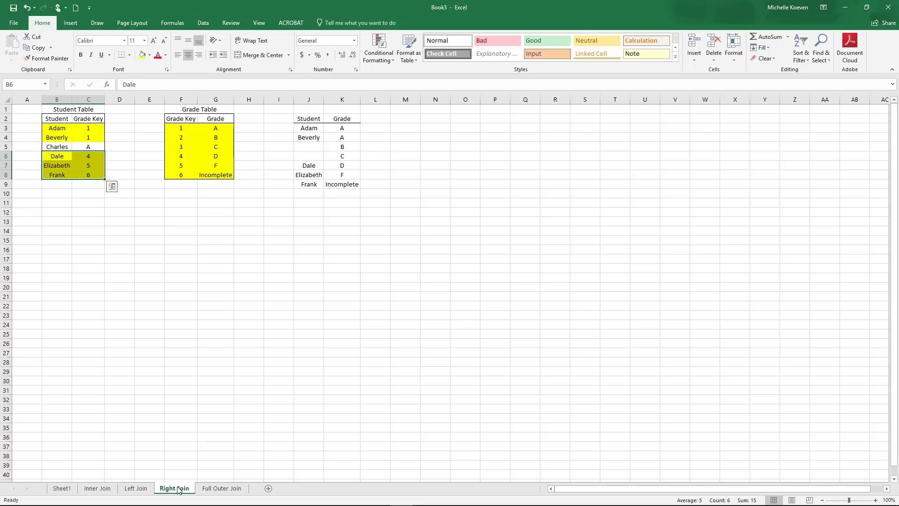
click(206, 323)
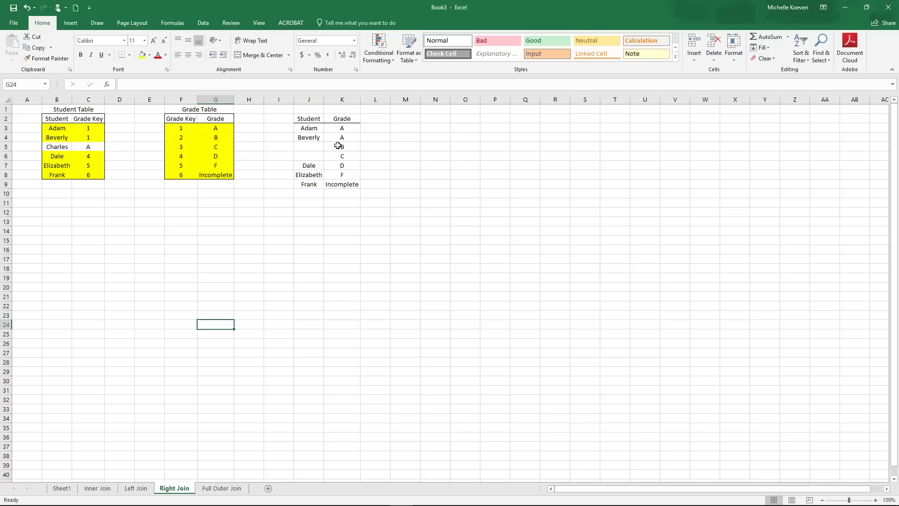
click(221, 127)
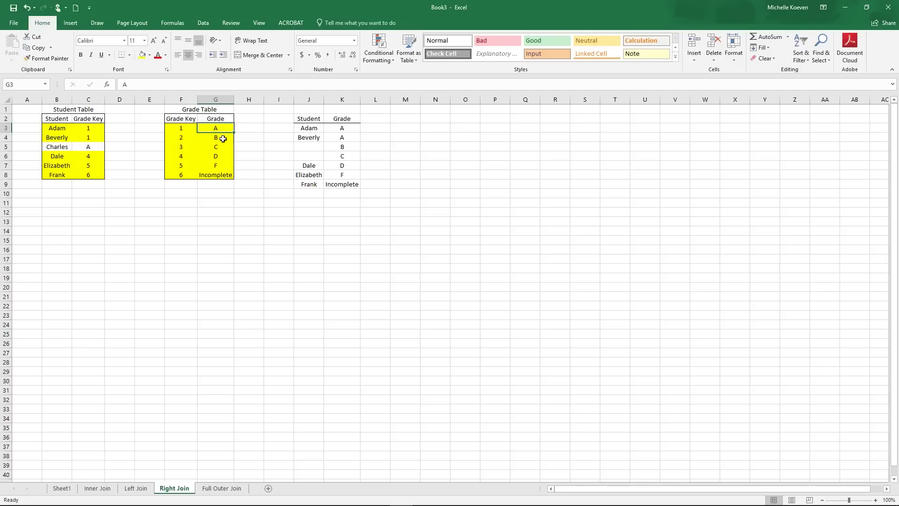
click(345, 147)
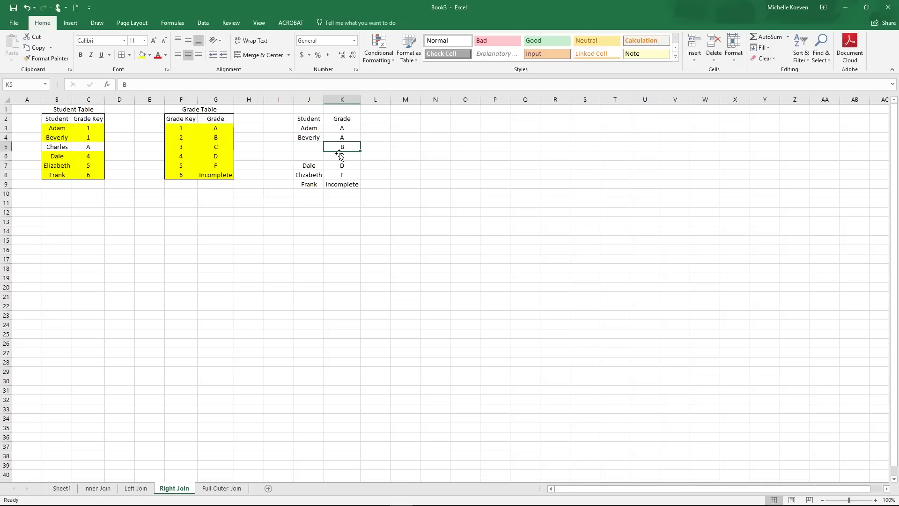
click(339, 158)
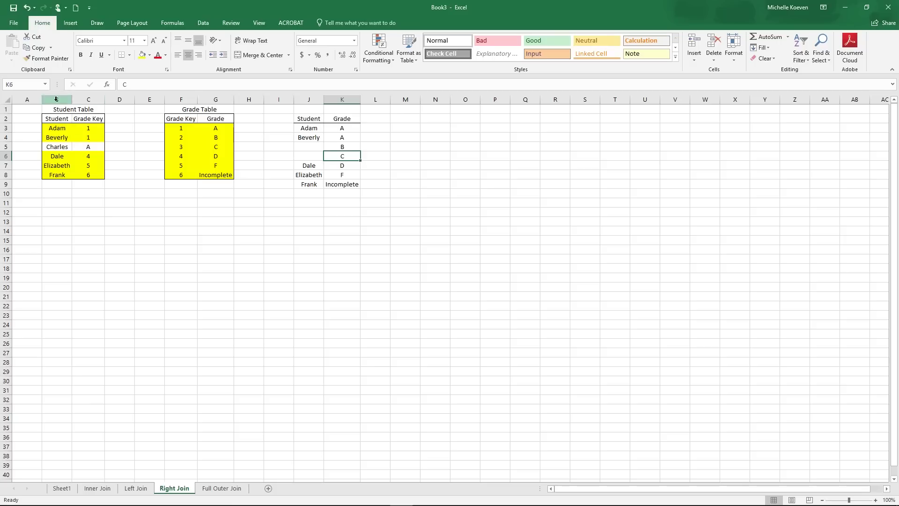
click(313, 155)
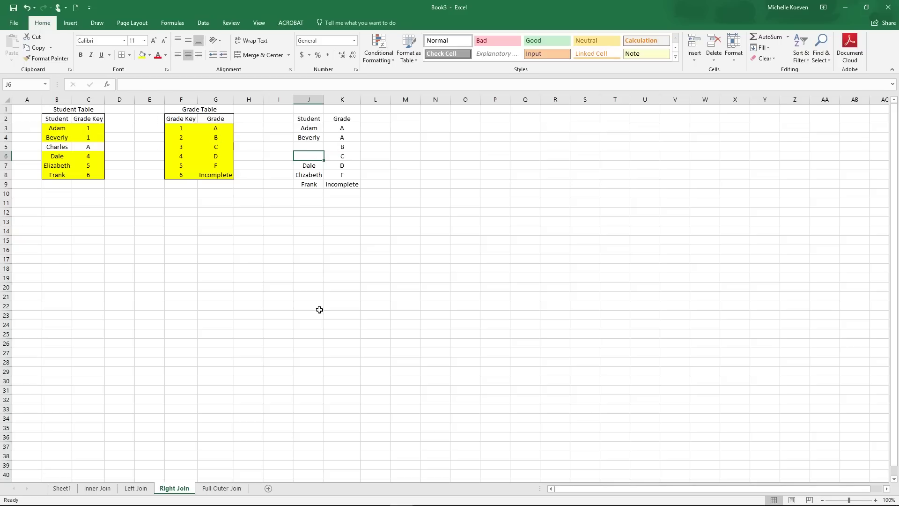
Examine the Full Outer Join sheet, checking the unmatched student and the unmatched C grade in the combined table.
click(229, 487)
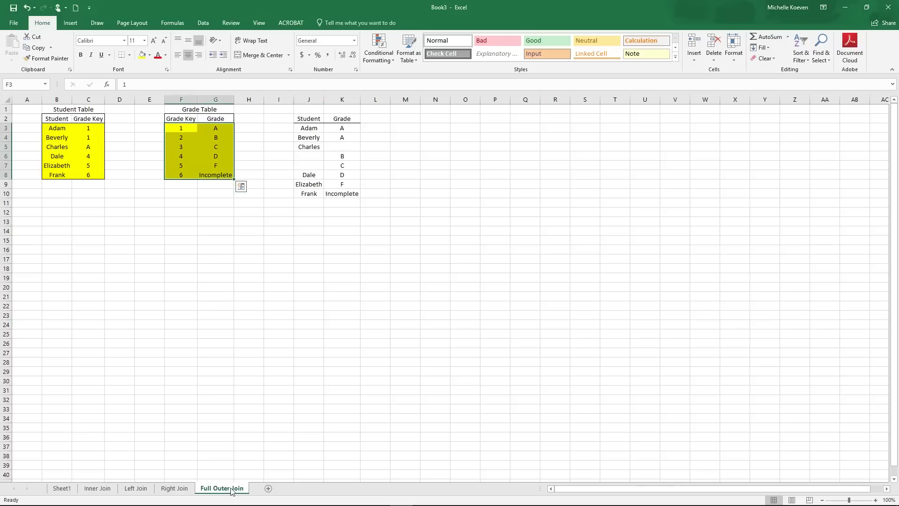
click(209, 380)
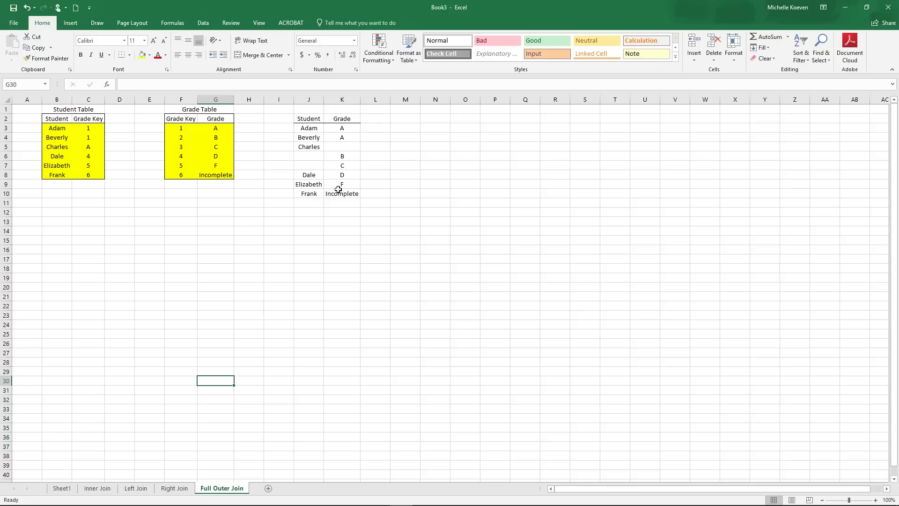
click(320, 145)
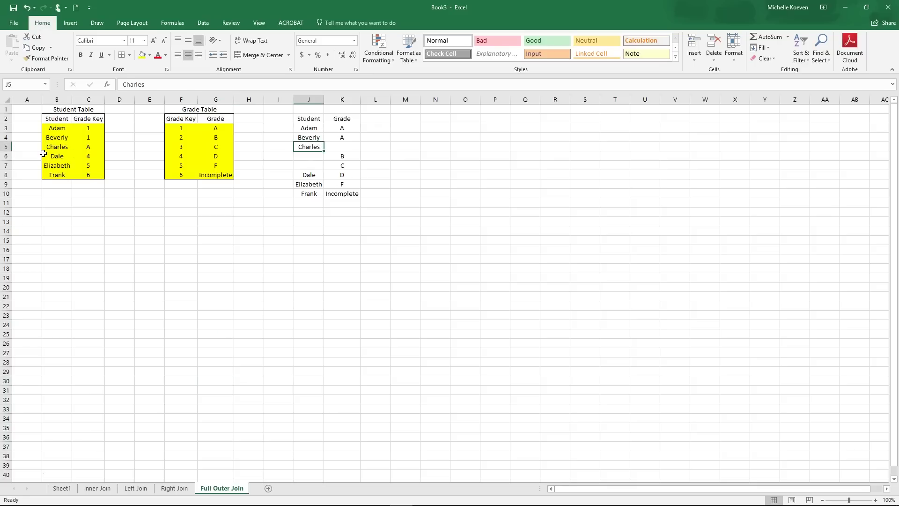
click(348, 165)
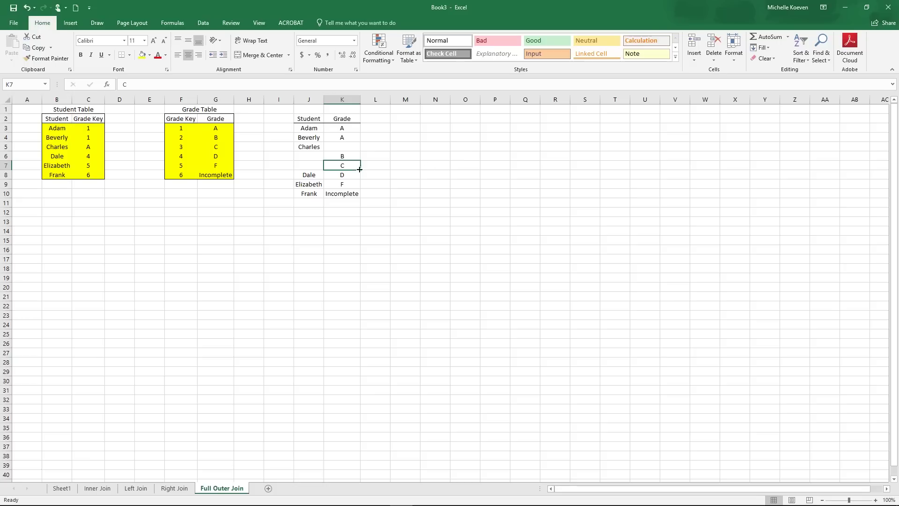
Switch back to Tableau's Book4 and view the fields available for the Orders side of the join clause.
click(849, 6)
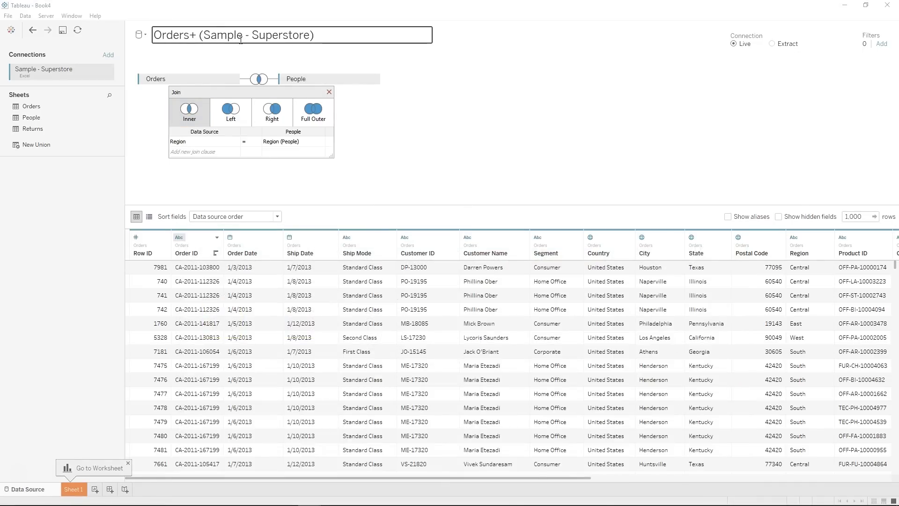
click(186, 142)
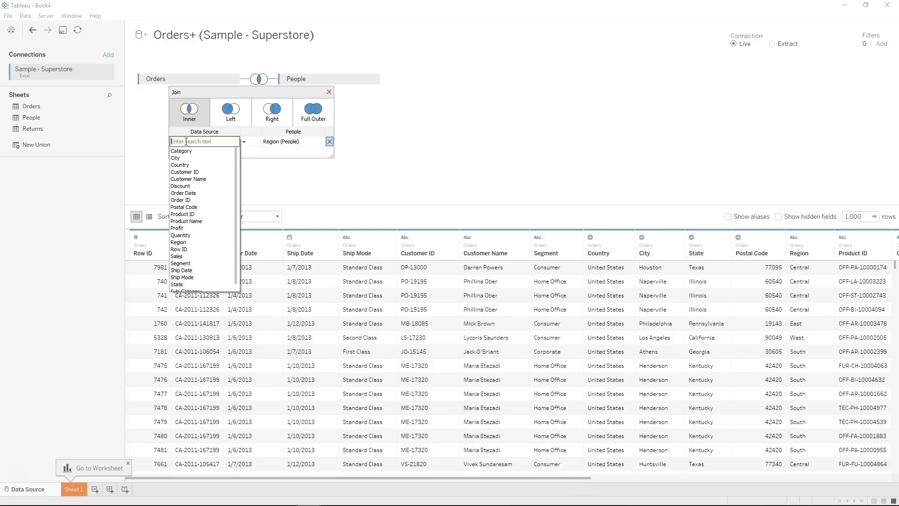
click(189, 135)
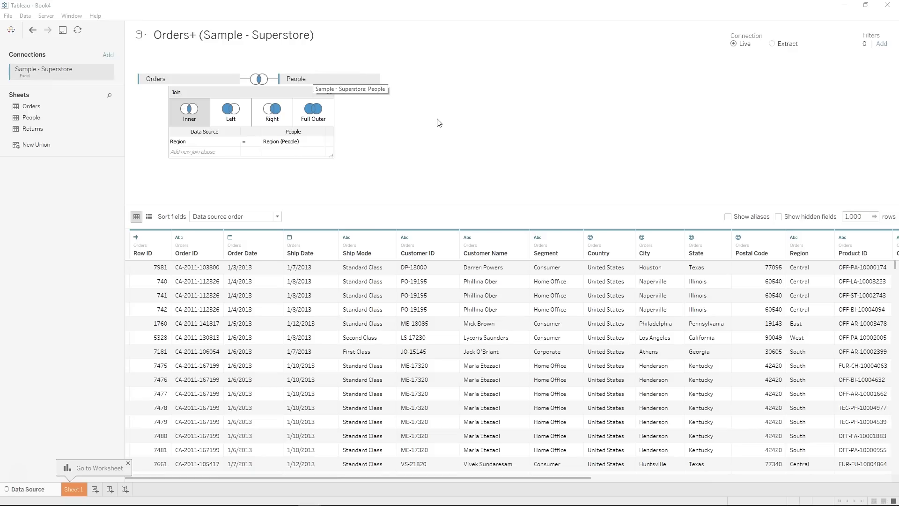
Try the Left join type between Orders and People, restore the Inner join and close the join settings.
click(240, 110)
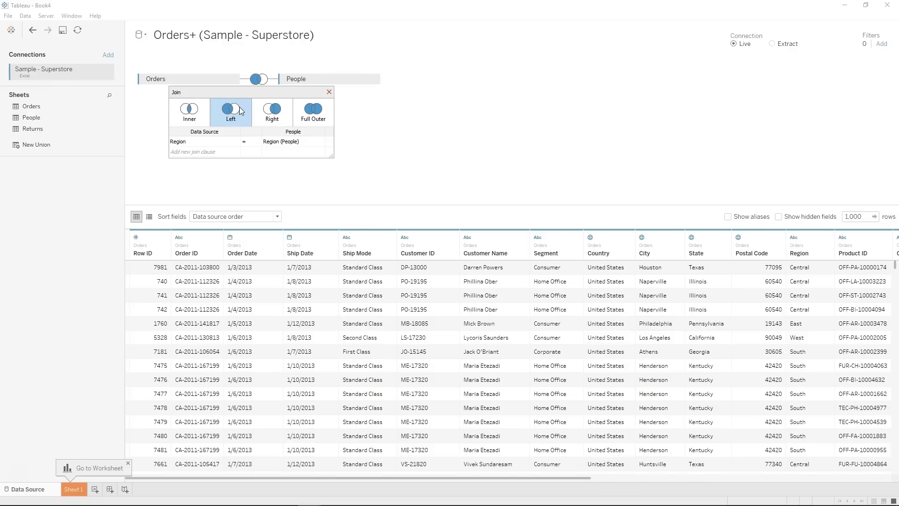
click(192, 114)
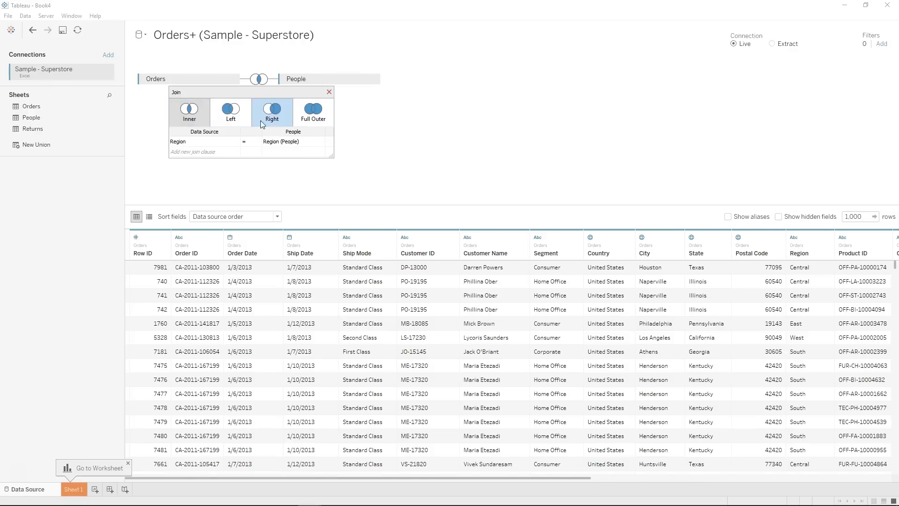
click(329, 92)
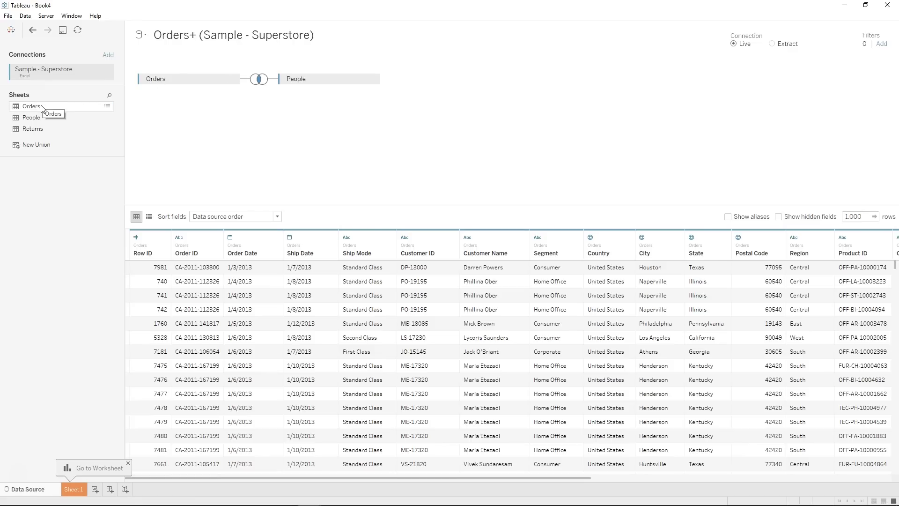
Examine the joined data preview from the Orders fields across to the Person and Region (People) fields and back.
mouse_move(41, 107)
mouse_down()
mouse_move(248, 96)
mouse_move(196, 109)
mouse_move(194, 93)
mouse_move(197, 111)
mouse_move(195, 92)
mouse_move(163, 115)
mouse_move(54, 114)
mouse_up()
drag(104, 105, 69, 111)
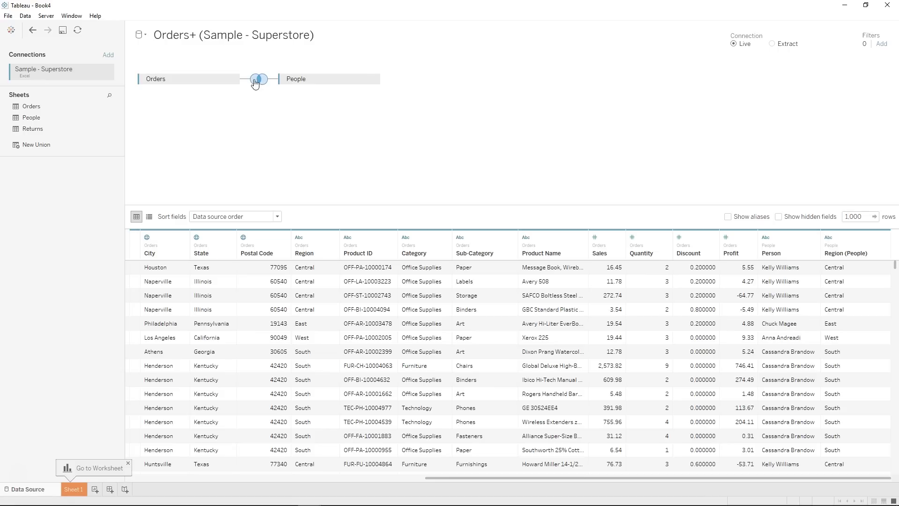
drag(430, 478, 134, 487)
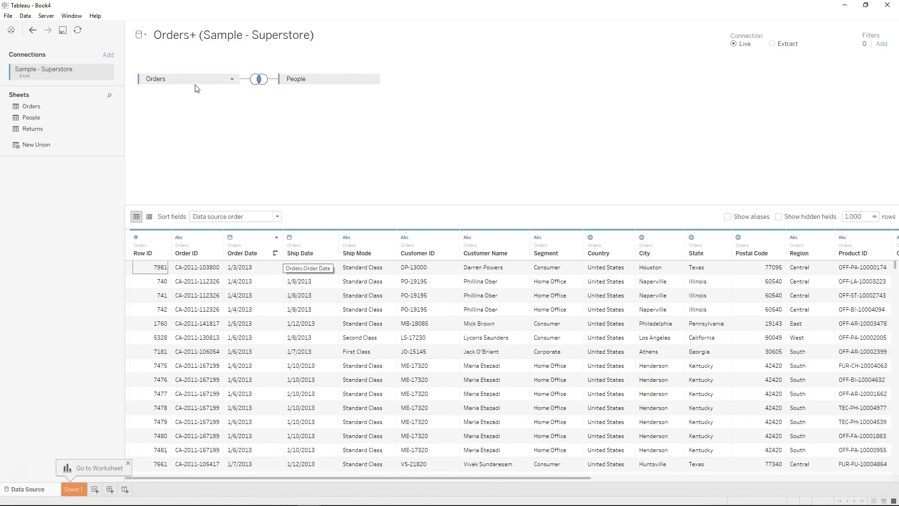
drag(272, 479, 642, 503)
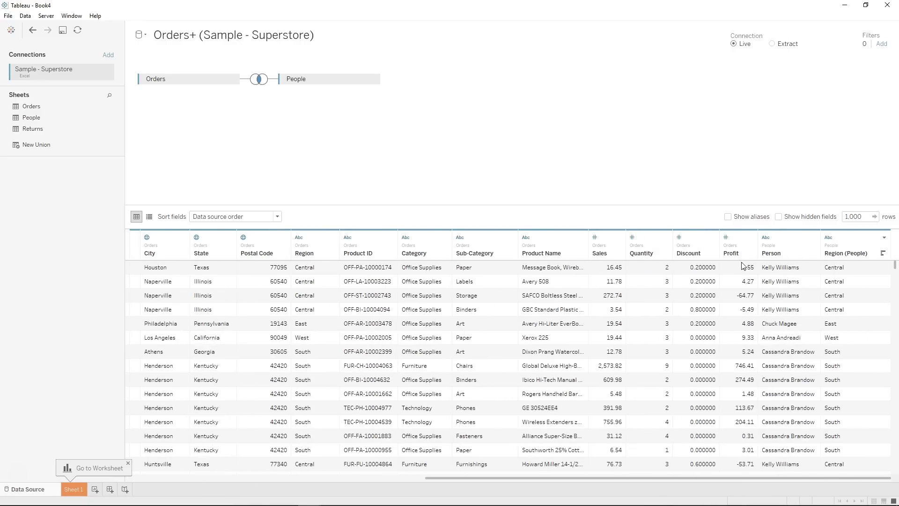
drag(685, 481, 314, 473)
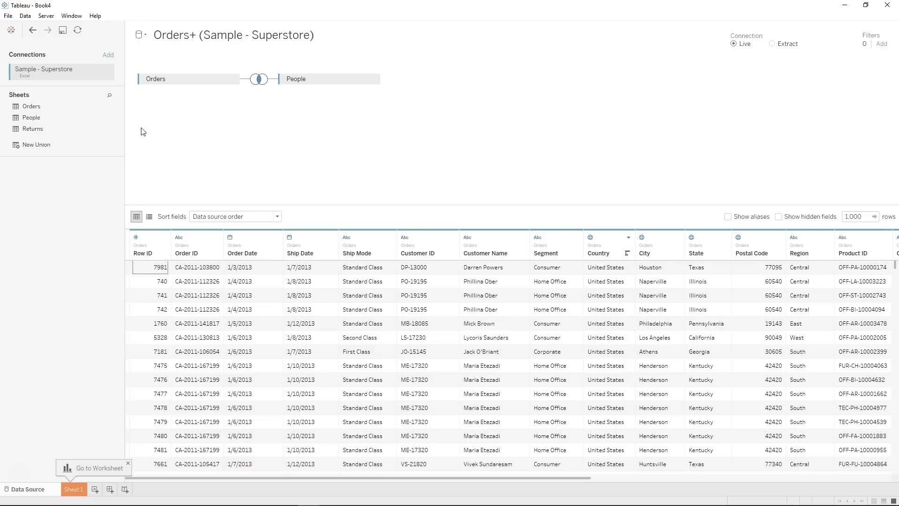
mouse_move(42, 106)
mouse_down()
mouse_move(161, 98)
mouse_move(57, 104)
mouse_up()
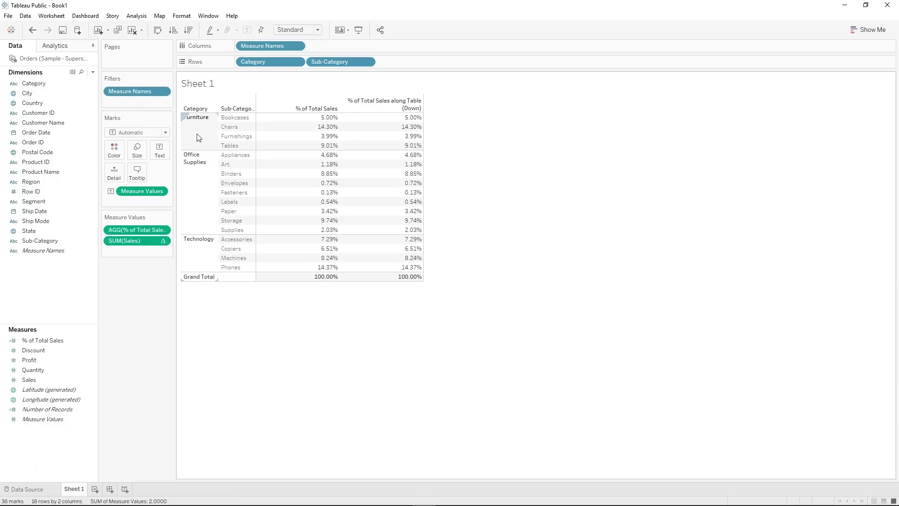
Switch to Book1 in Tableau Public and widen the Sub-Category column of Sheet 1 to fit its full header.
mouse_move(306, 118)
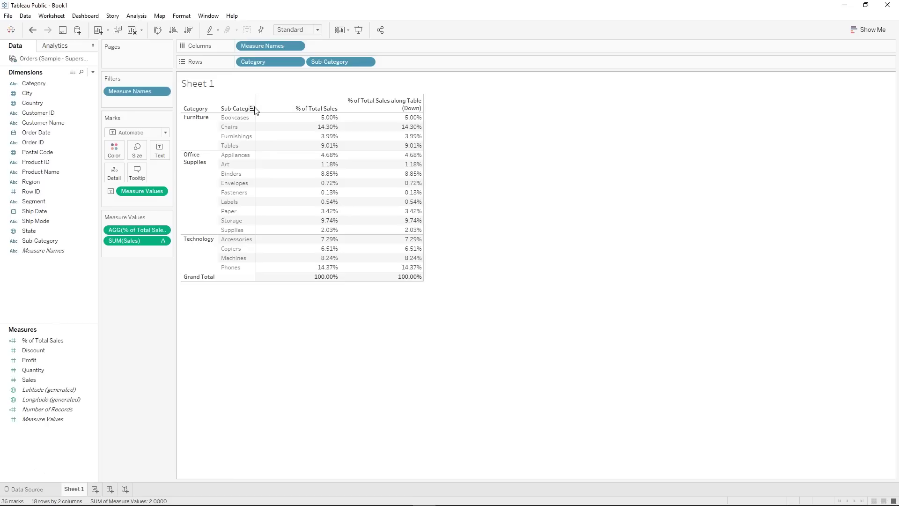
drag(256, 109, 272, 111)
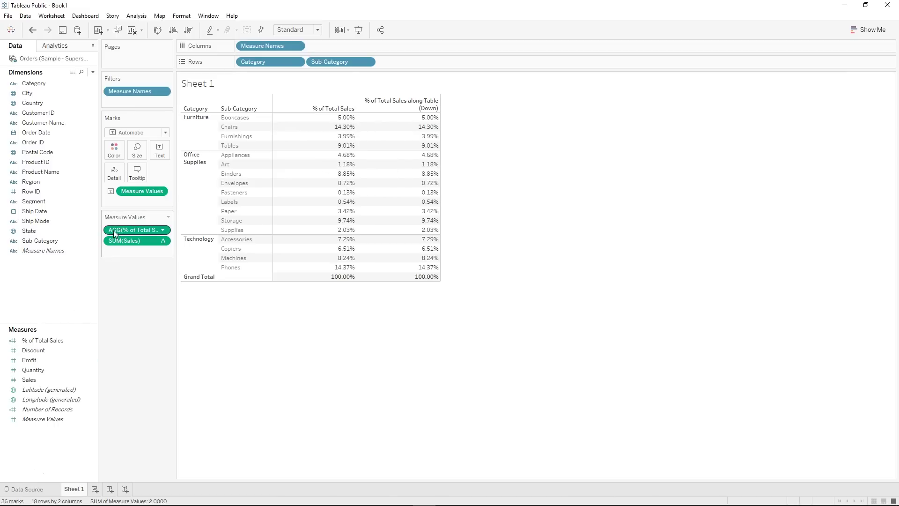
Examine the formula of the % of Total Sales calculated field, focusing on its FIXED denominator, and close it without changes.
right_click(50, 340)
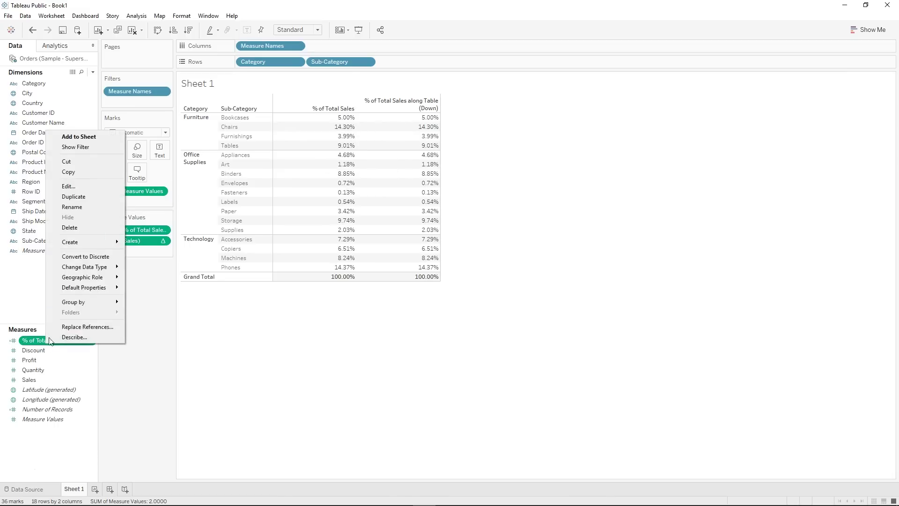
click(86, 186)
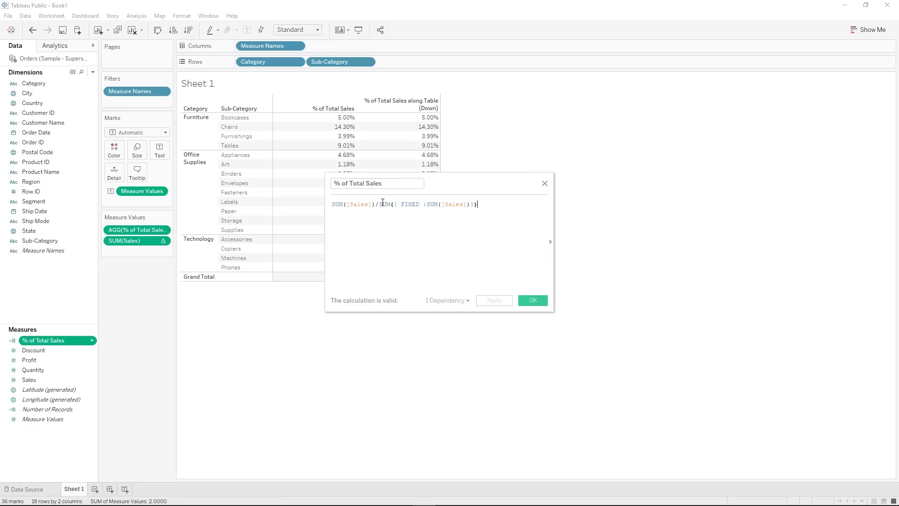
drag(380, 204, 474, 207)
click(473, 215)
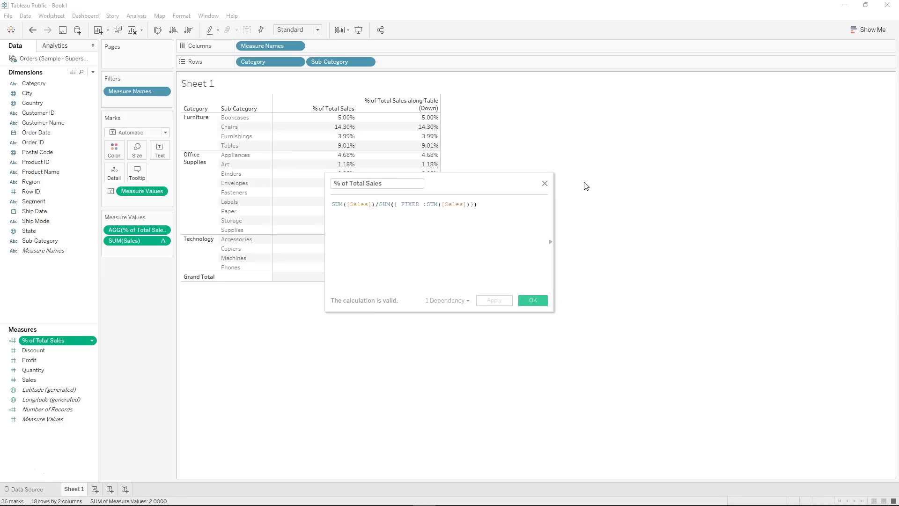
drag(478, 204, 504, 206)
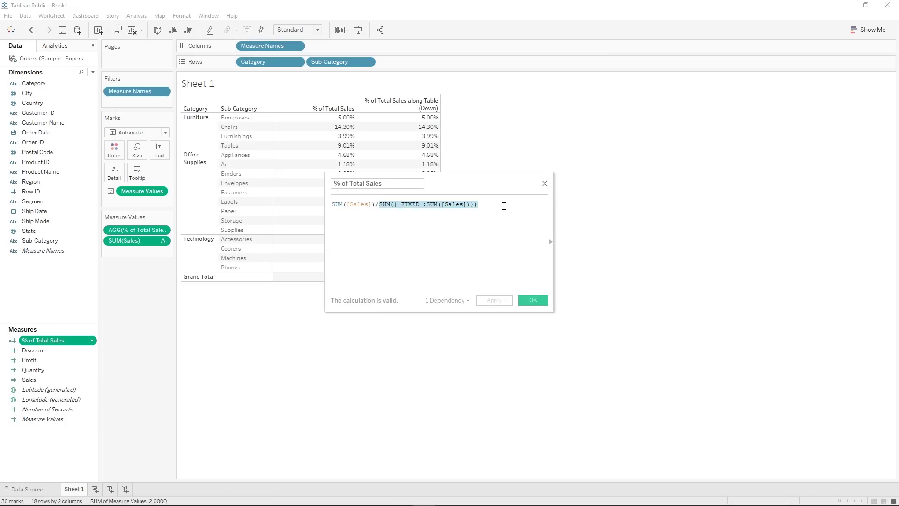
click(490, 212)
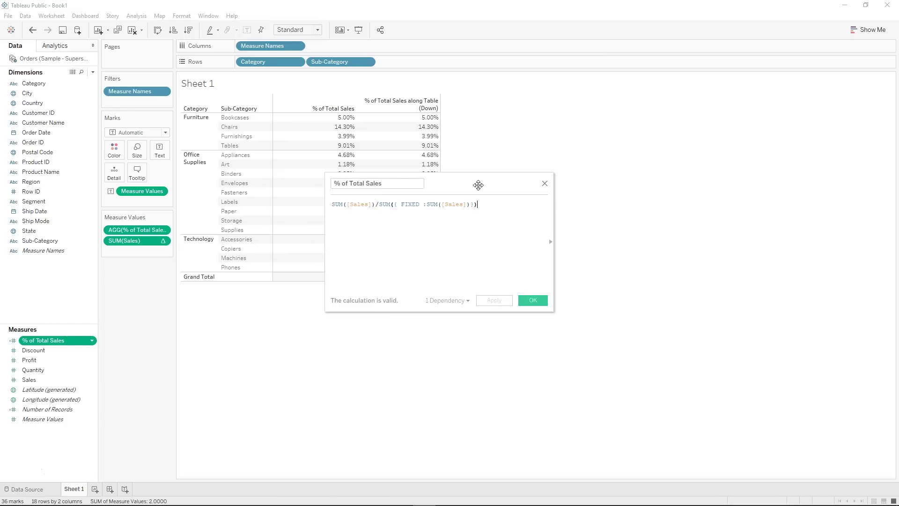
click(544, 184)
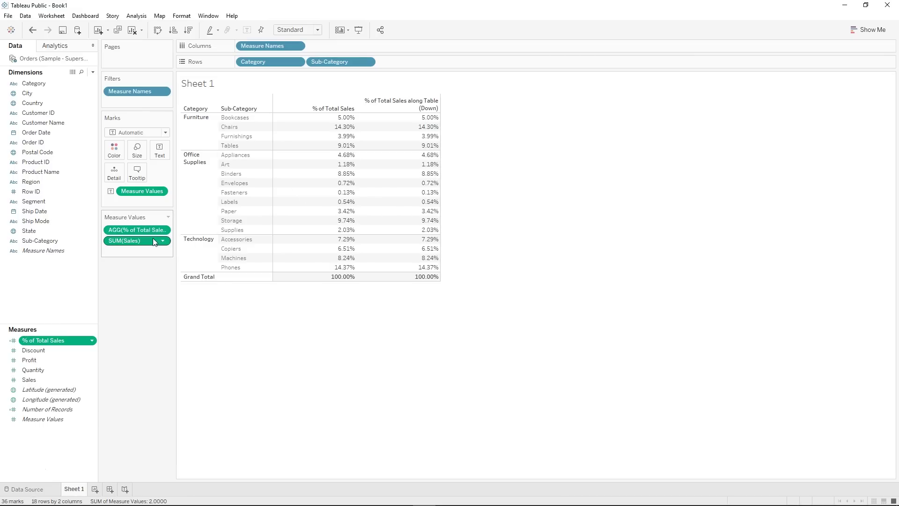
View the table calculation options of the SUM(Sales) measure value without changing any.
right_click(130, 242)
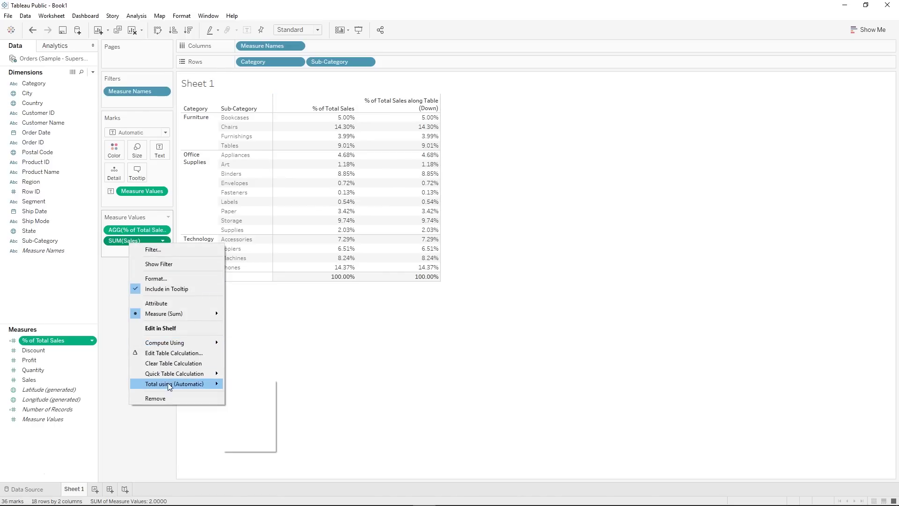
mouse_move(176, 379)
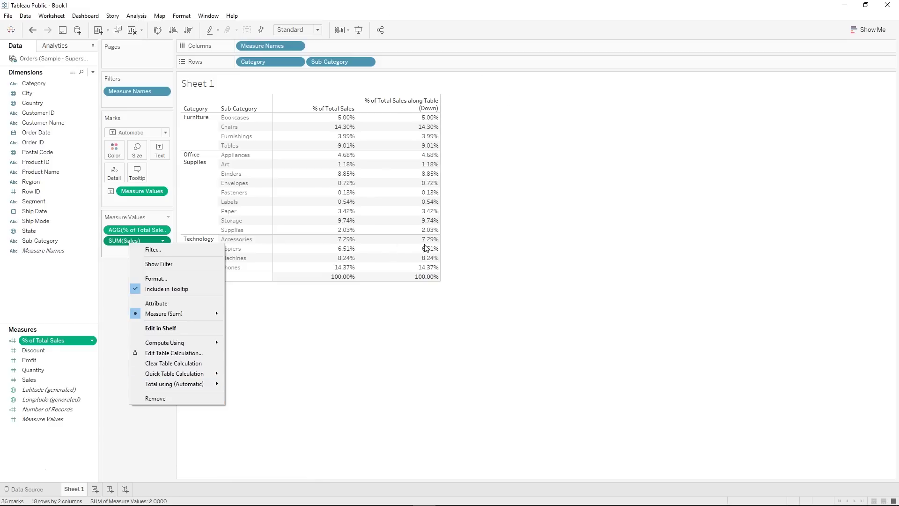
click(480, 286)
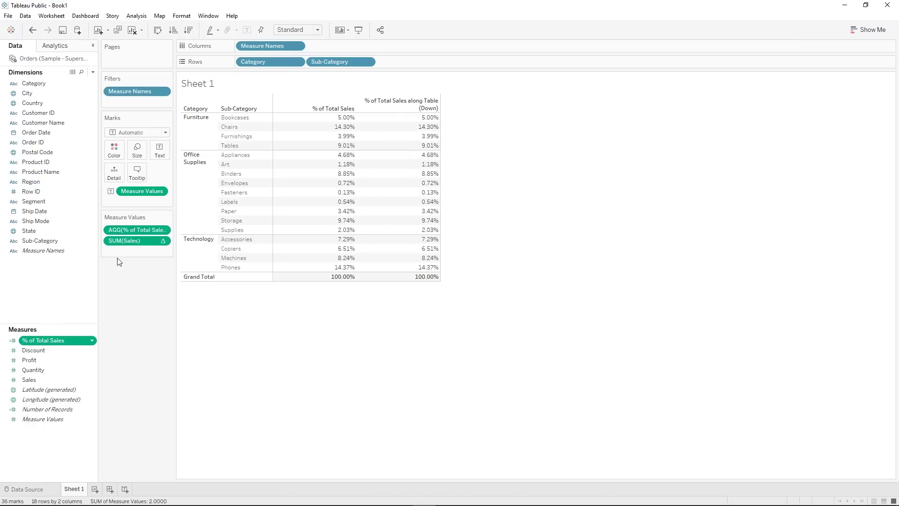
Remove % of Total Sales from the view and examine the FIXED denominator in its formula, closing it without changes.
drag(131, 229, 139, 286)
right_click(46, 342)
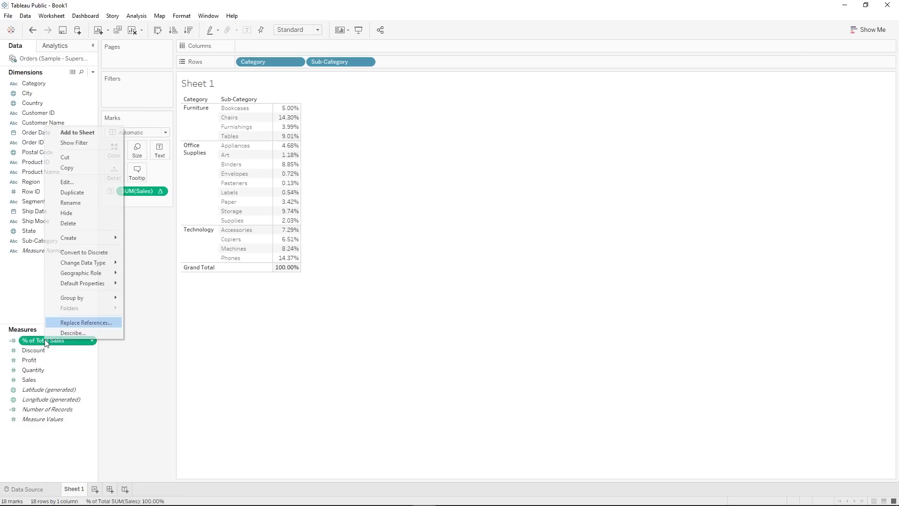
click(71, 183)
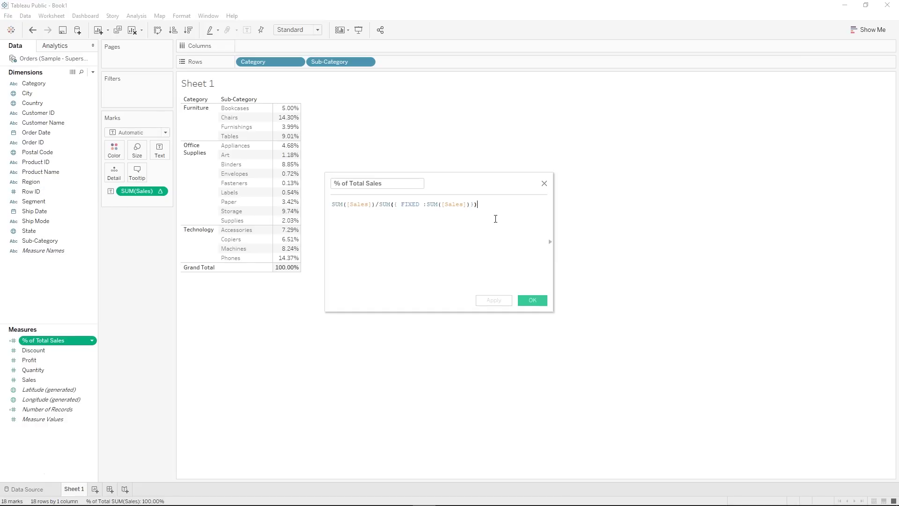
mouse_move(395, 207)
mouse_down()
mouse_move(480, 206)
mouse_move(395, 202)
mouse_up()
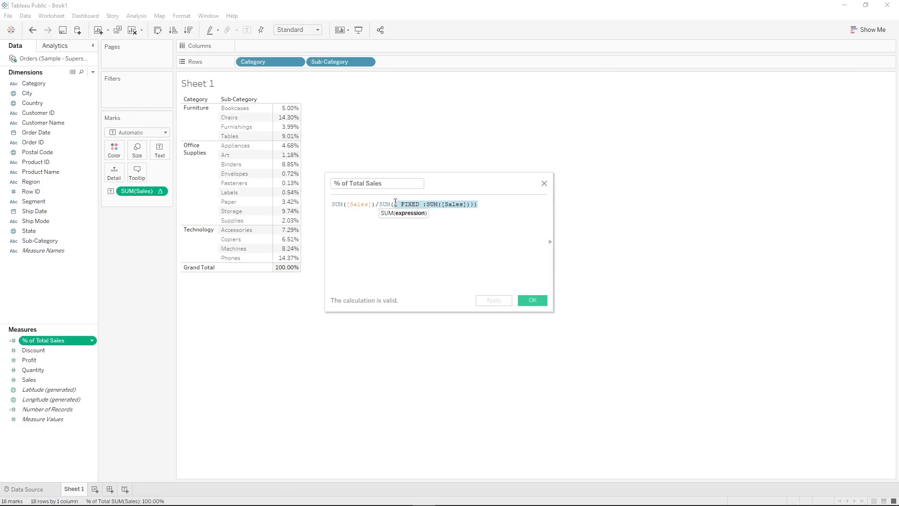
click(383, 203)
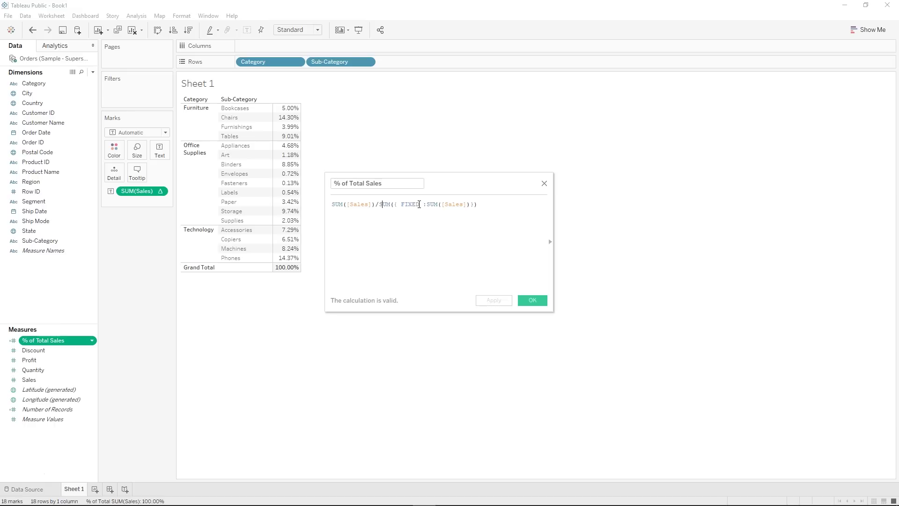
click(401, 205)
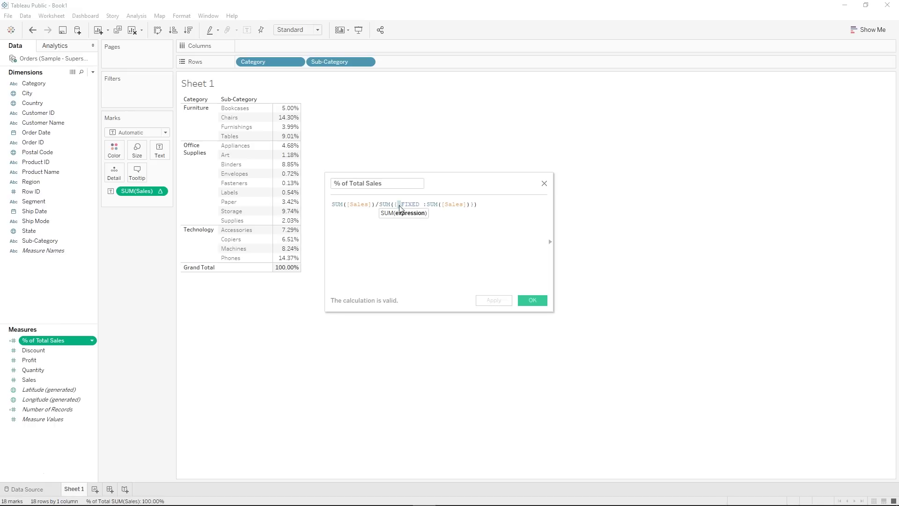
double_click(406, 205)
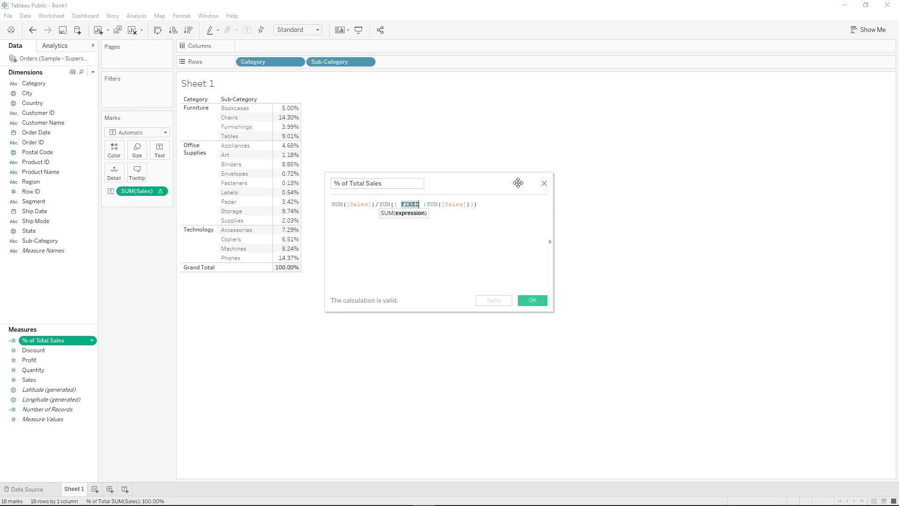
click(544, 184)
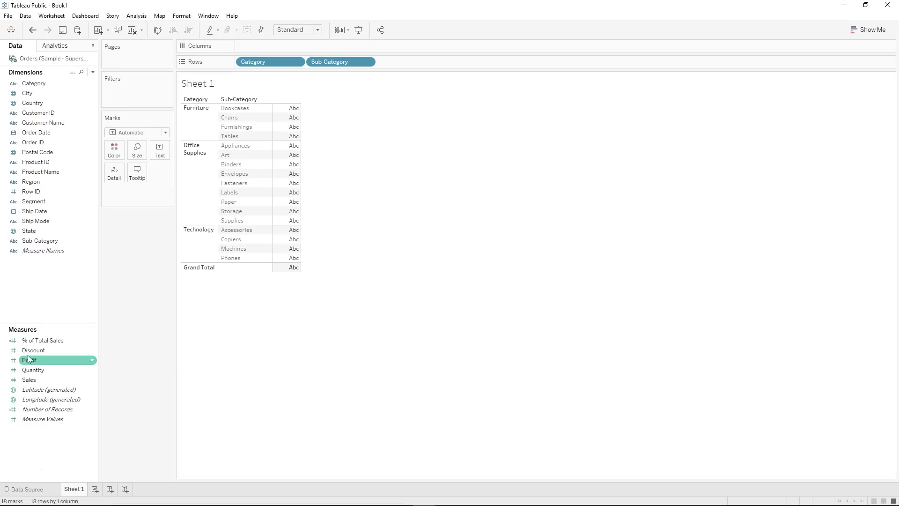
Add % of Total Sales to the table and filter Category to only Office Supplies and Technology.
click(36, 343)
double_click(36, 345)
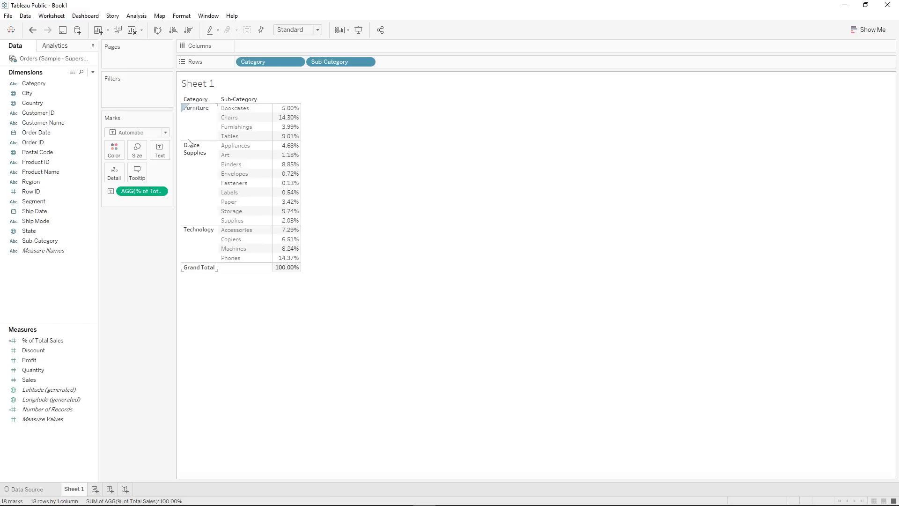
drag(260, 69, 130, 90)
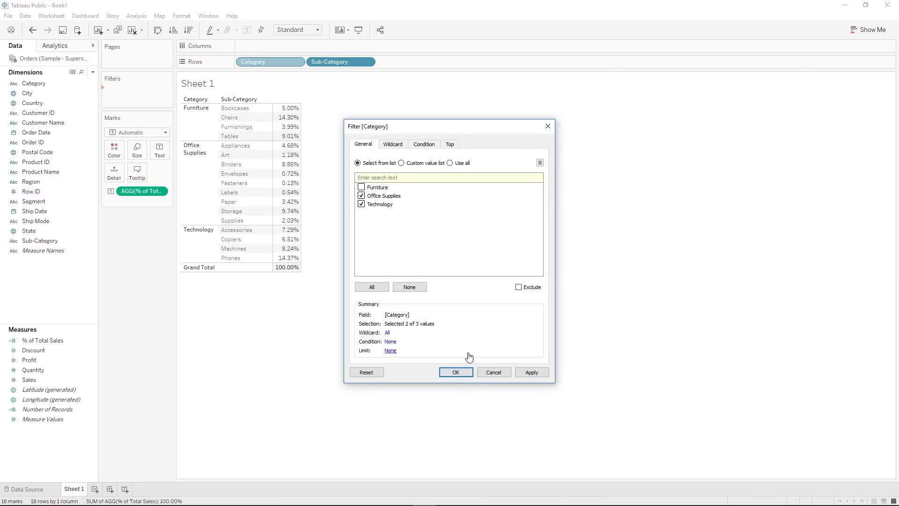
click(456, 373)
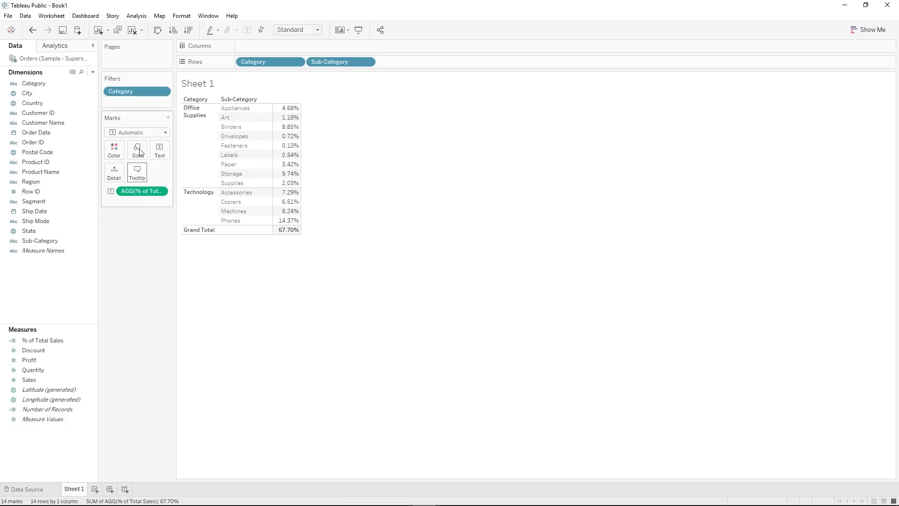
Add Sales to the table as a Percent of Total quick table calculation, and remove the Category filter.
double_click(33, 380)
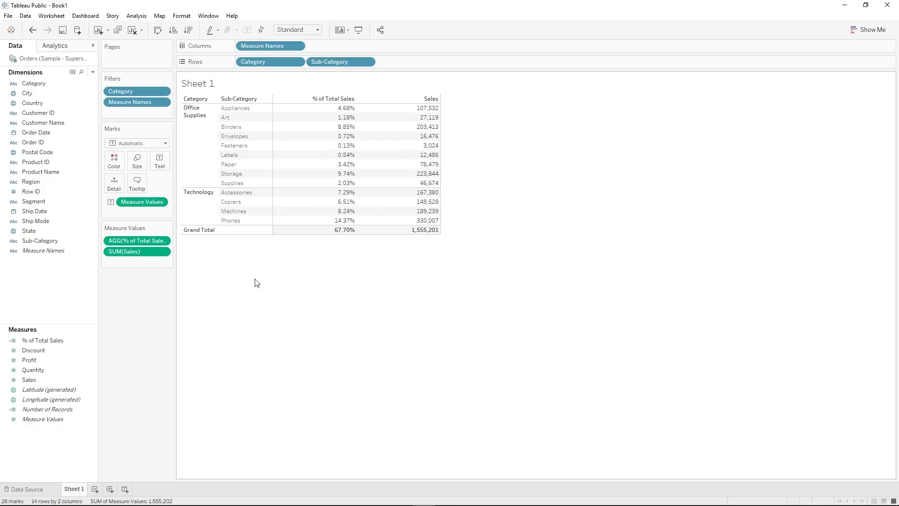
right_click(144, 252)
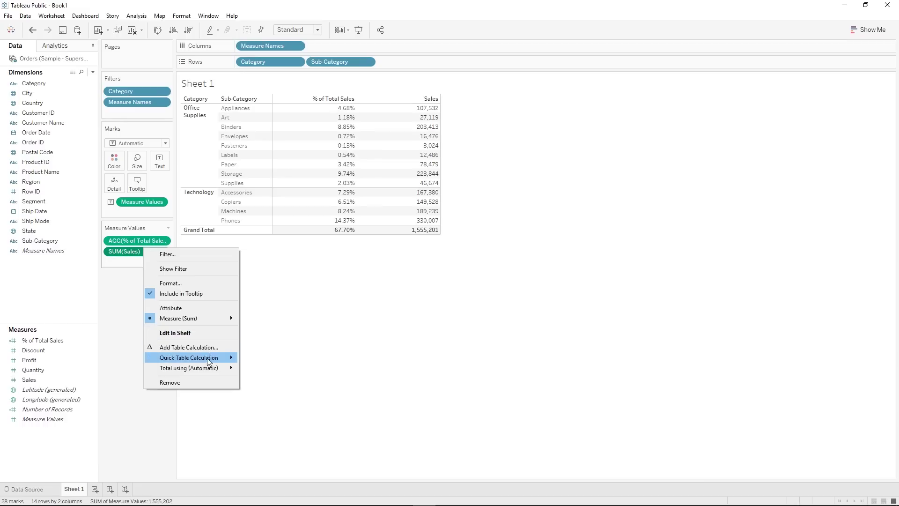
mouse_move(214, 360)
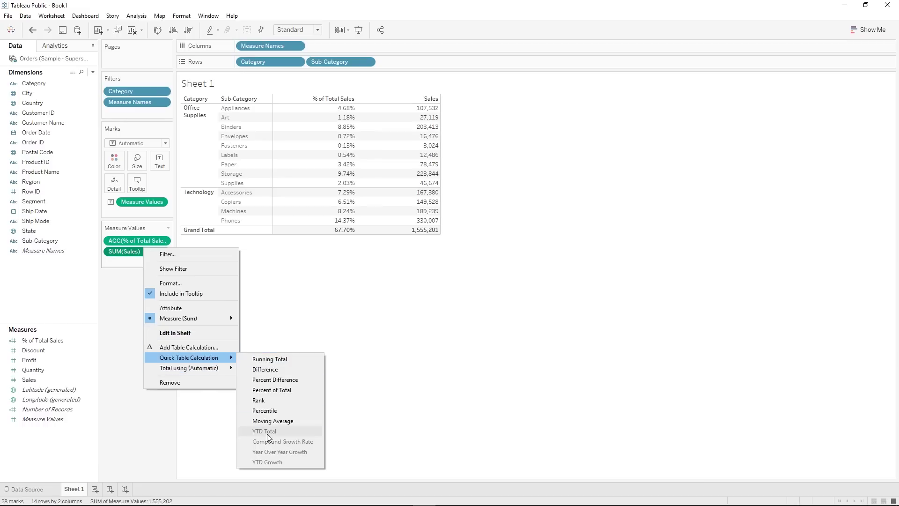
click(284, 392)
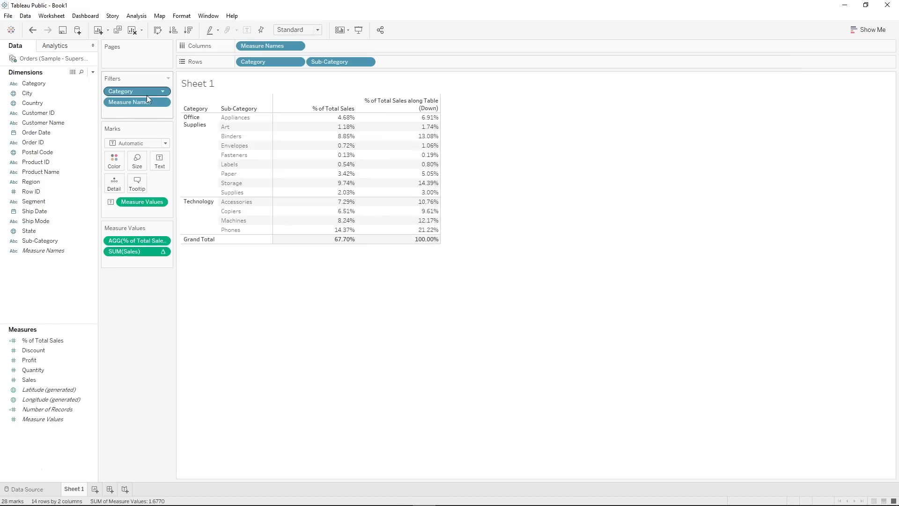
drag(135, 92, 142, 289)
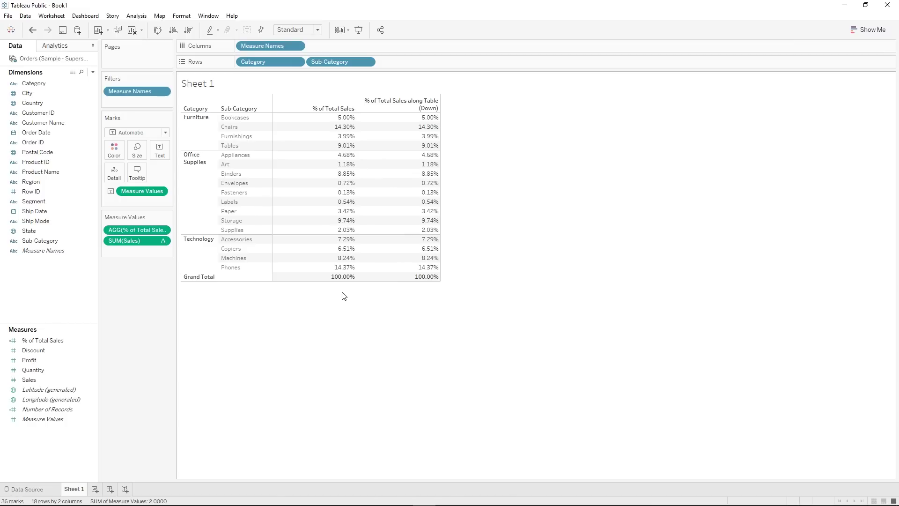
mouse_move(310, 261)
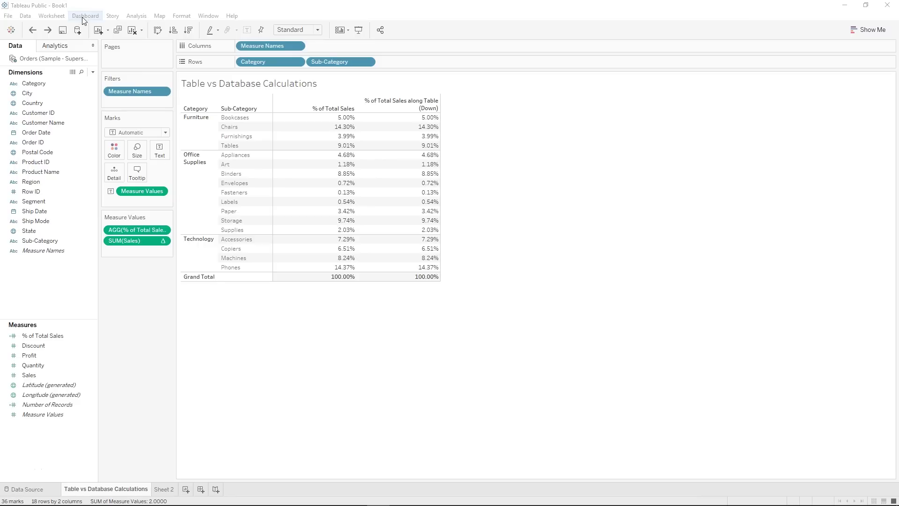
Connect the workbook to a new Microsoft Excel data source, the rank example file in the Tableau Excel Data folder.
click(25, 16)
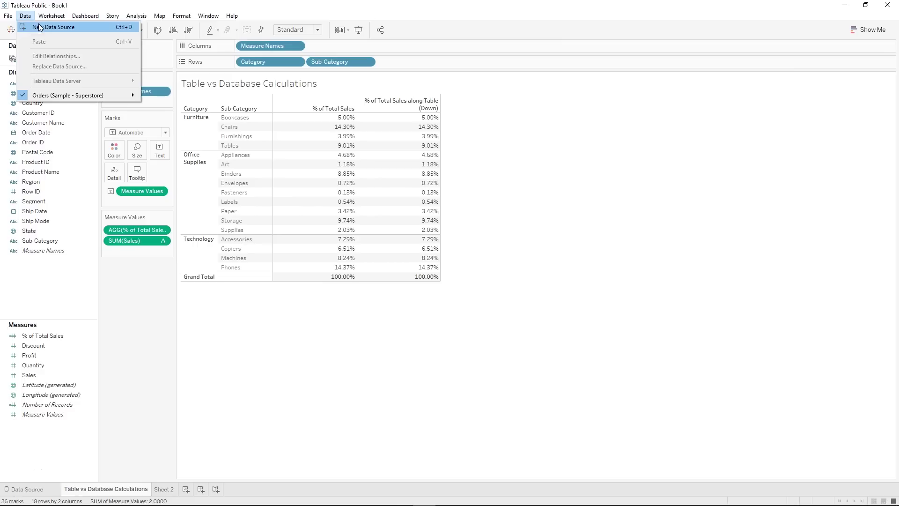
click(40, 29)
click(78, 29)
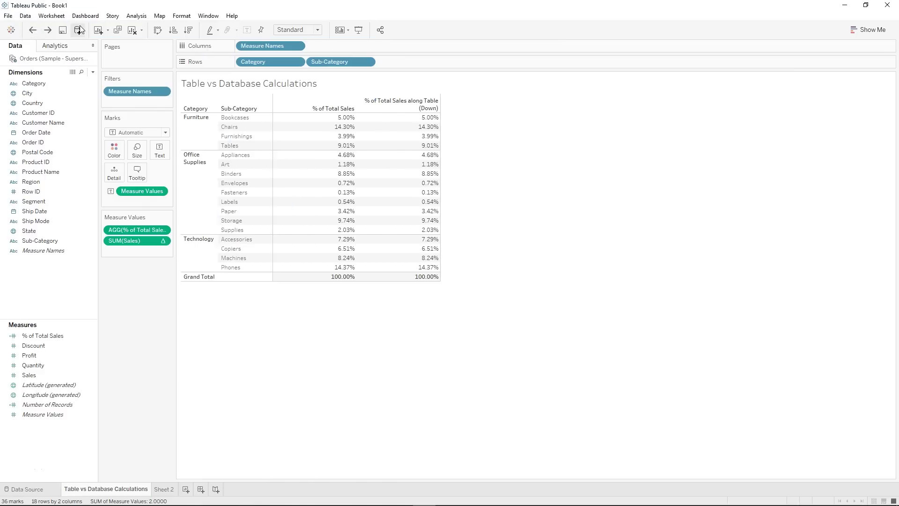
click(78, 30)
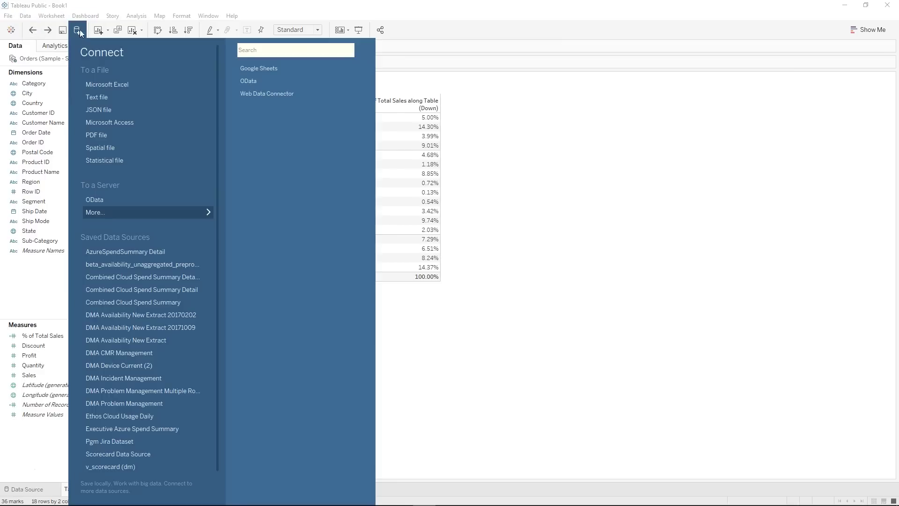
click(111, 83)
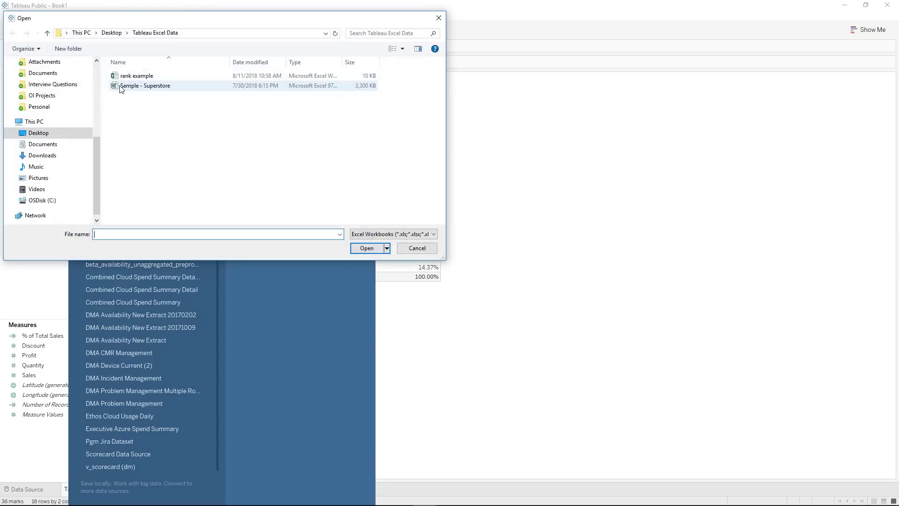
click(122, 77)
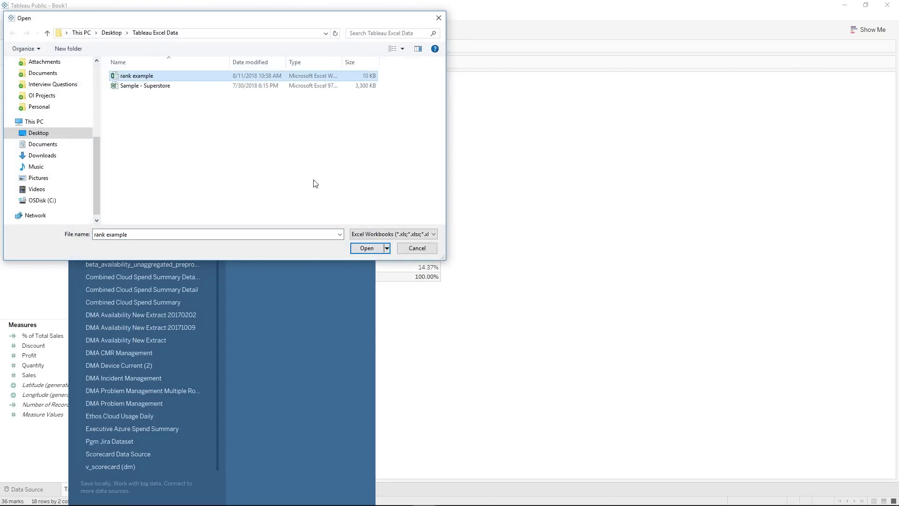
click(368, 248)
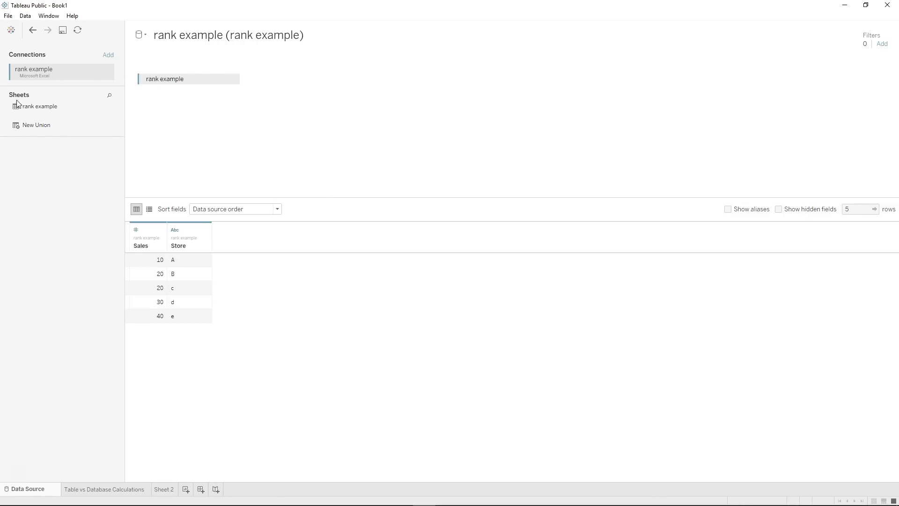
Build a table on Sheet 2 from the rank example data, with Store as rows and Sales as values.
click(164, 489)
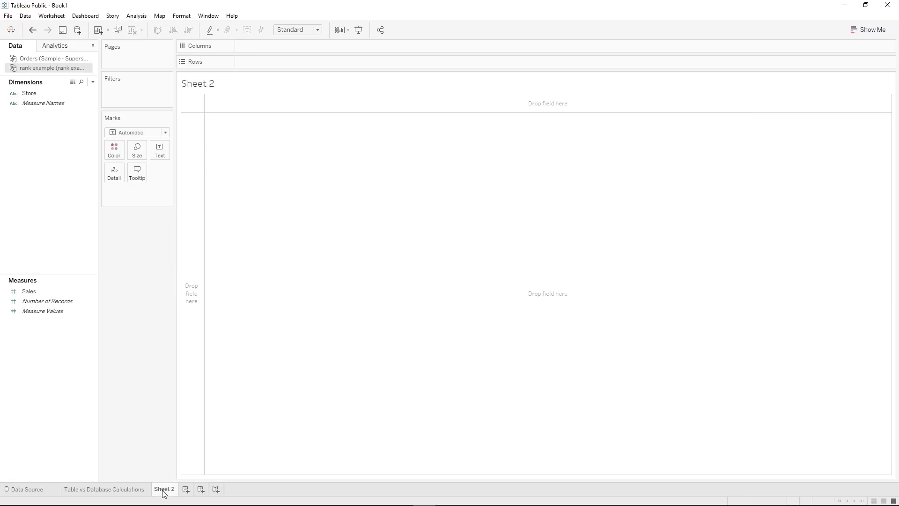
click(30, 93)
double_click(30, 94)
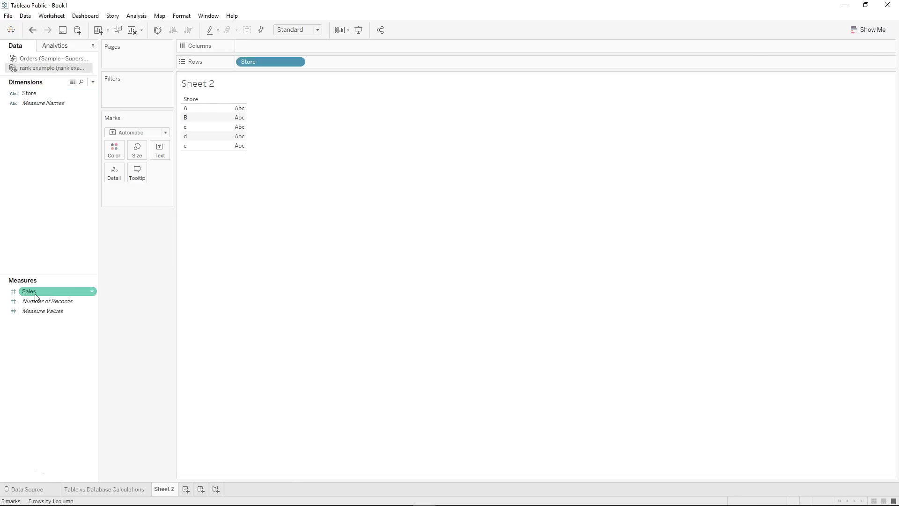
double_click(35, 296)
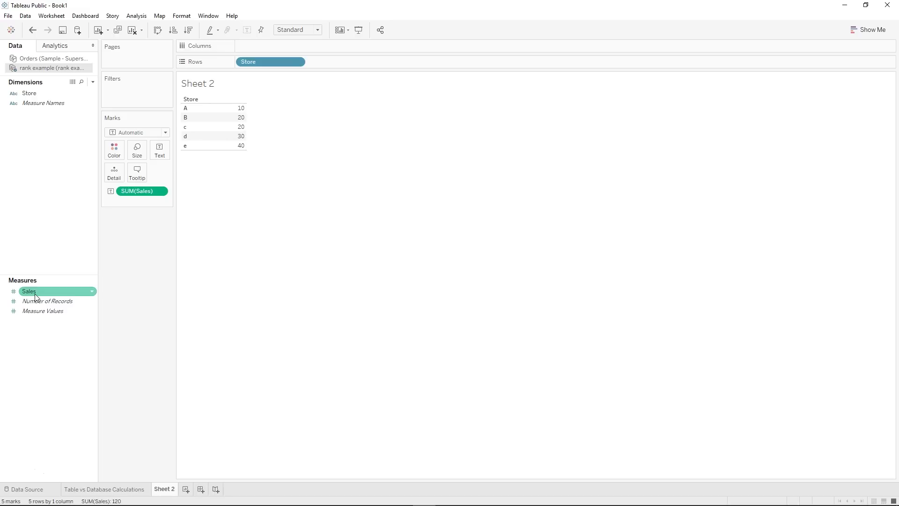
Rename Sheet 2 as Rank Example.
right_click(172, 490)
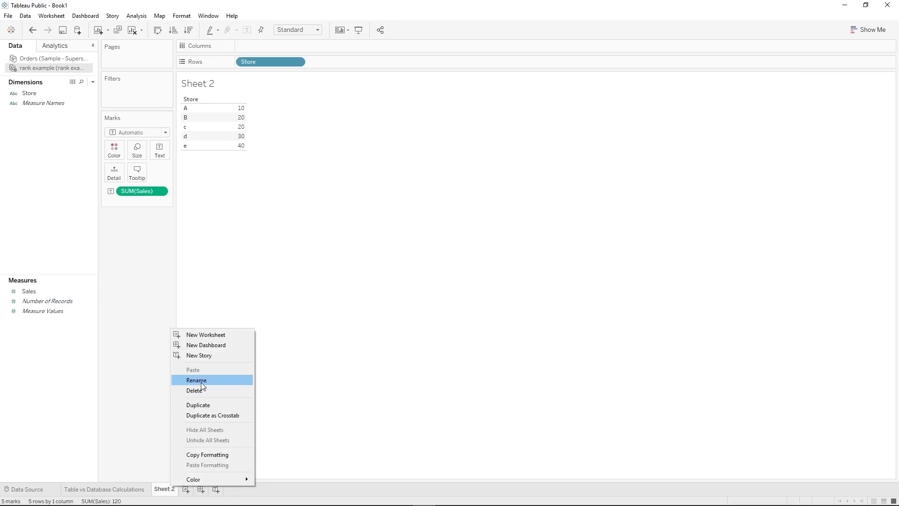
click(201, 382)
text(T)
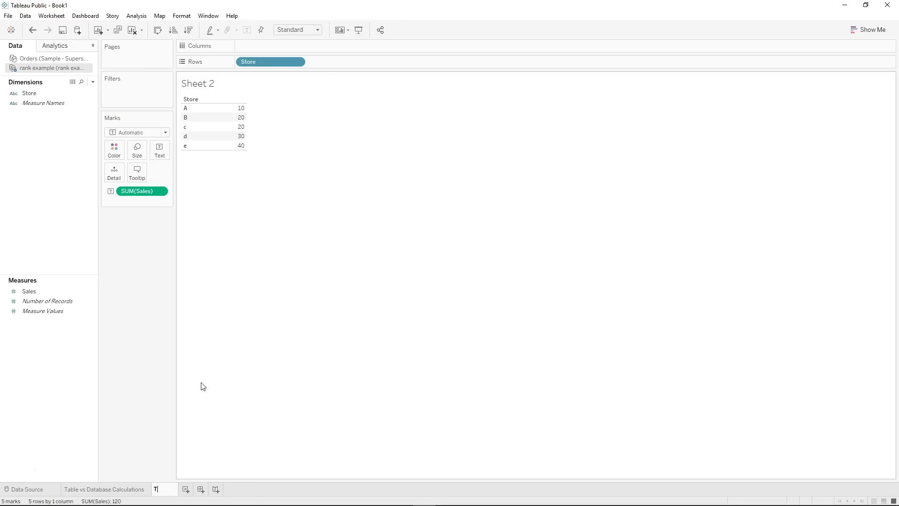
text(ank Example)
key(Return)
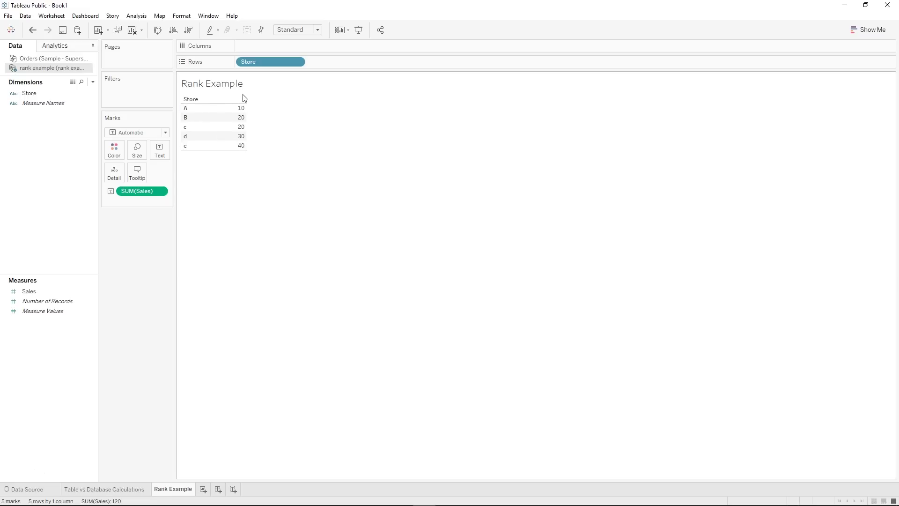
Start a calculated field named Rank by Sales with the formula RANK([Sales]).
right_click(72, 337)
click(98, 345)
key(BackSpace)
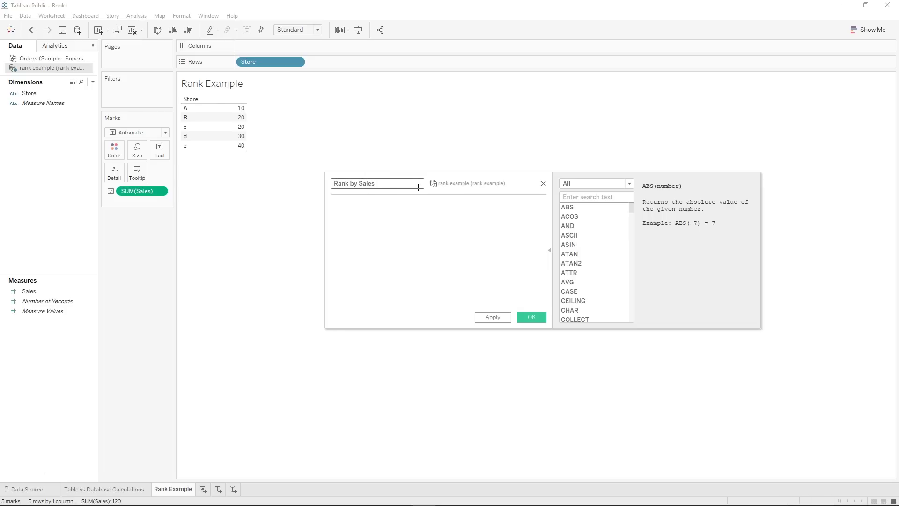
click(415, 209)
text(Rank)
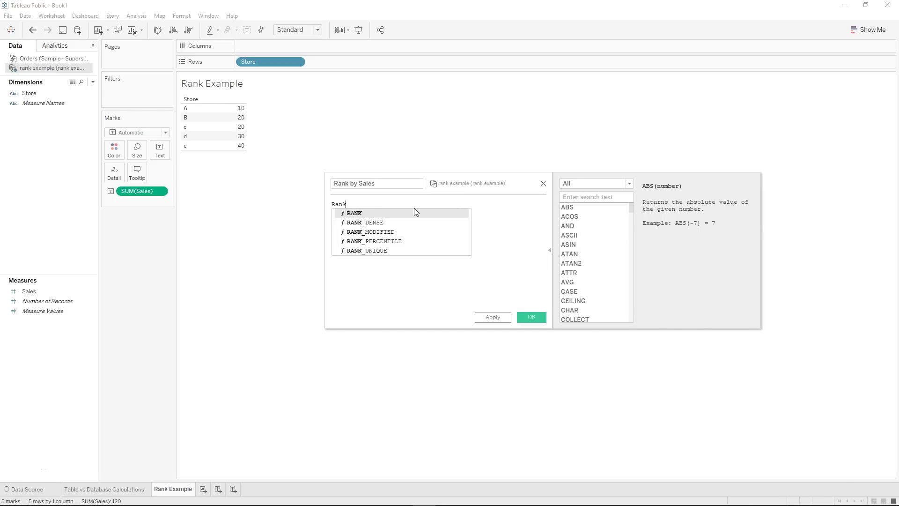
key(Return)
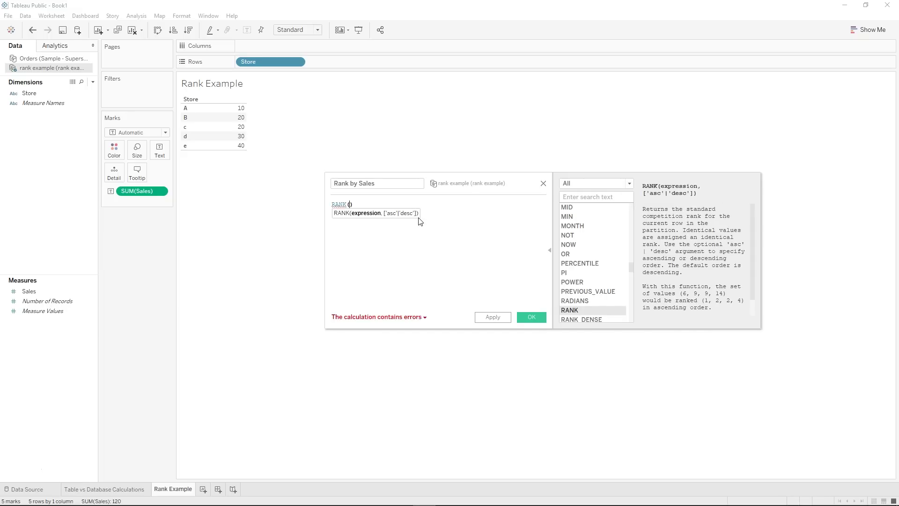
text(Sal)
key(Return)
Correct the Rank by Sales formula to RANK(SUM([Sales])) so that Sales is aggregated.
click(407, 320)
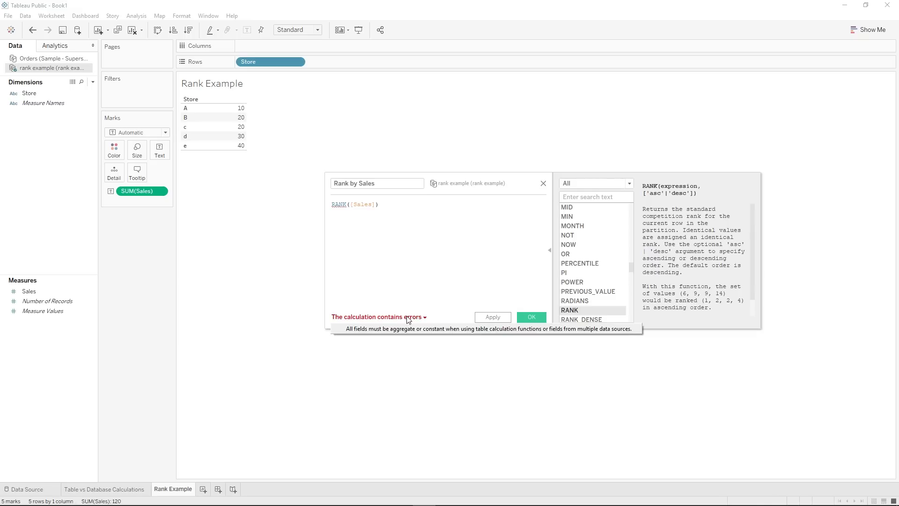
click(340, 205)
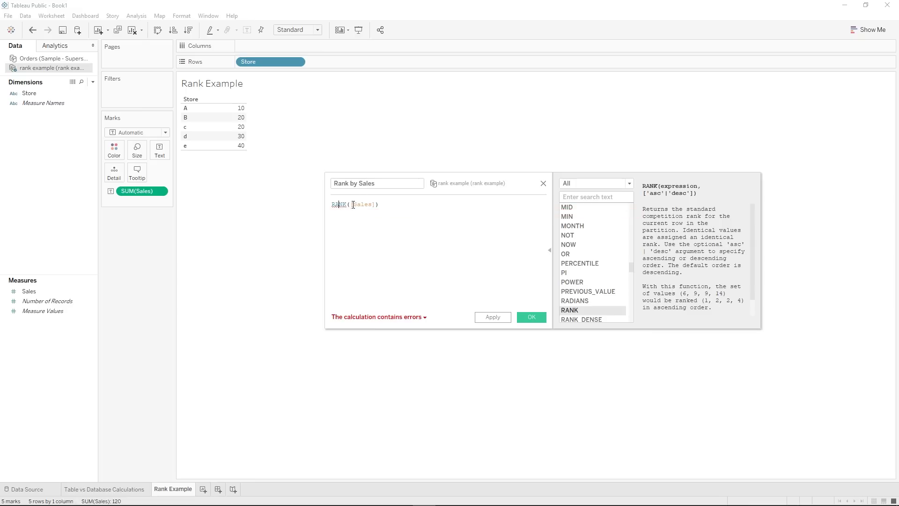
click(351, 205)
click(356, 246)
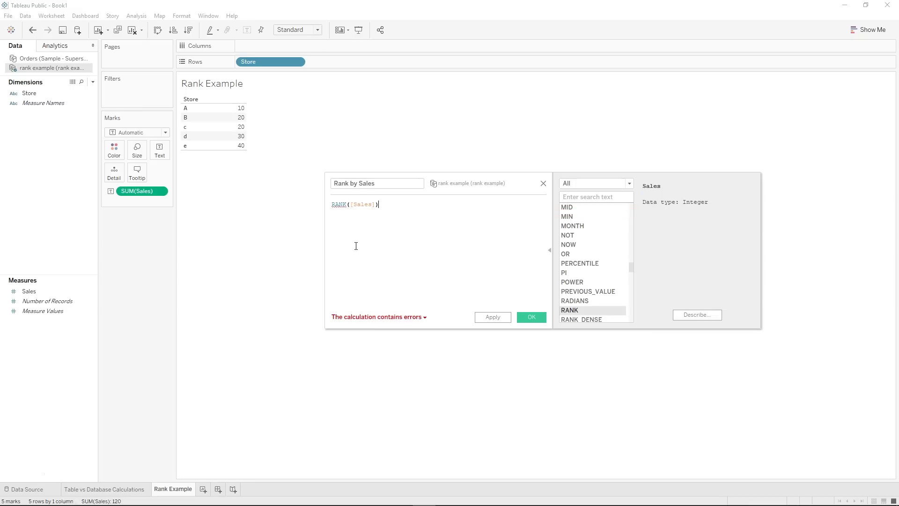
click(351, 206)
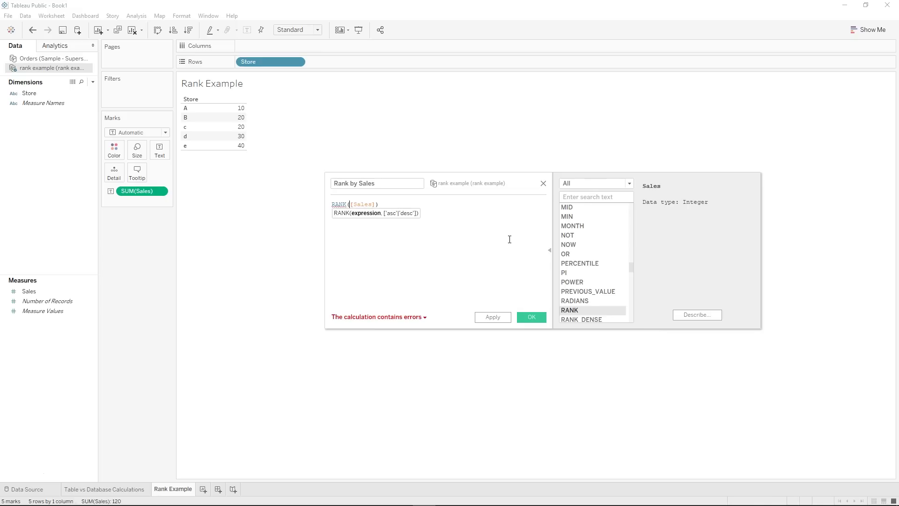
text(SUM)
key(Return)
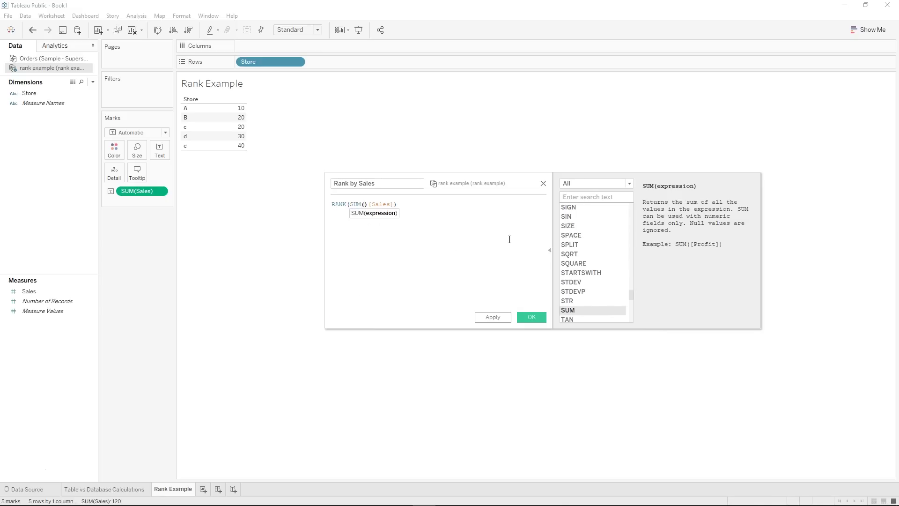
key(Delete)
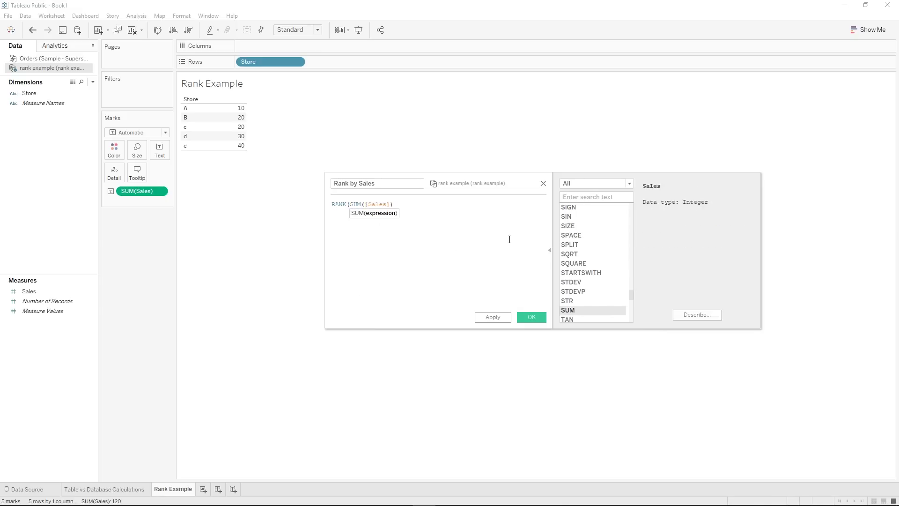
text())
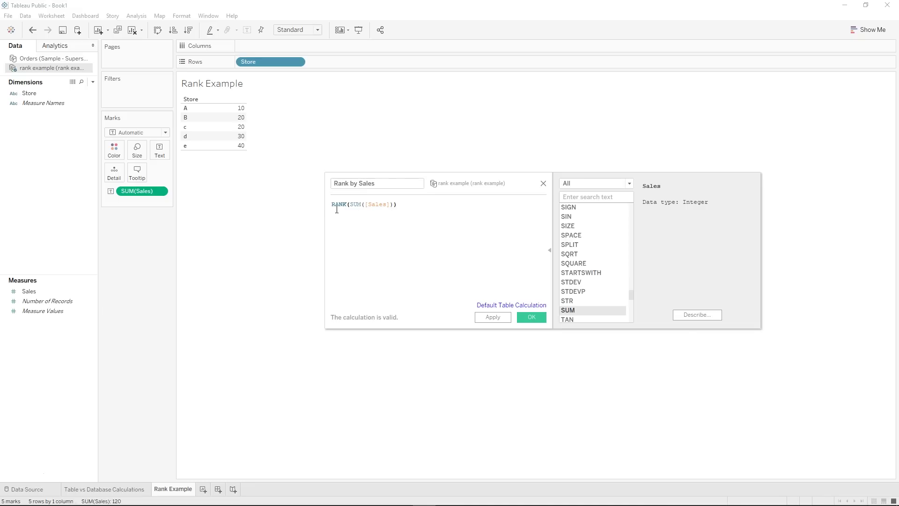
Check the RANK function's description, save the Rank by Sales calculated field, and add it to the store table.
click(549, 250)
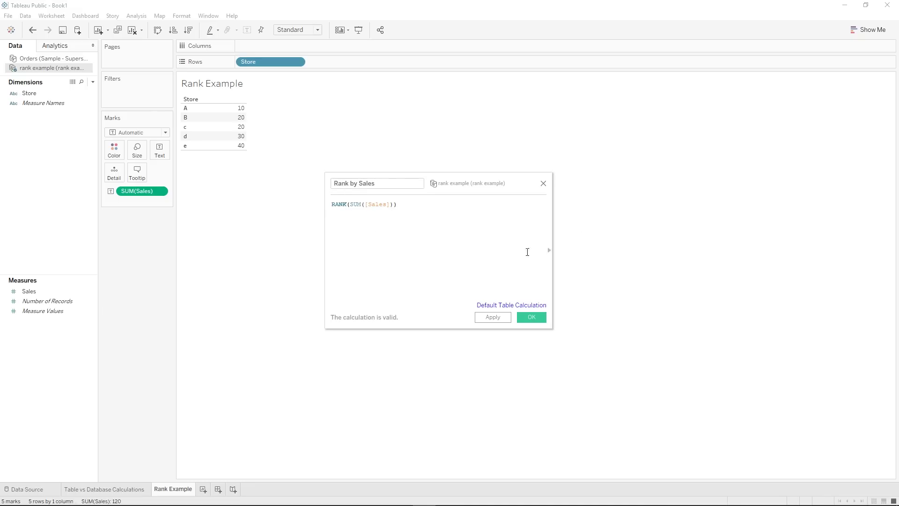
click(550, 254)
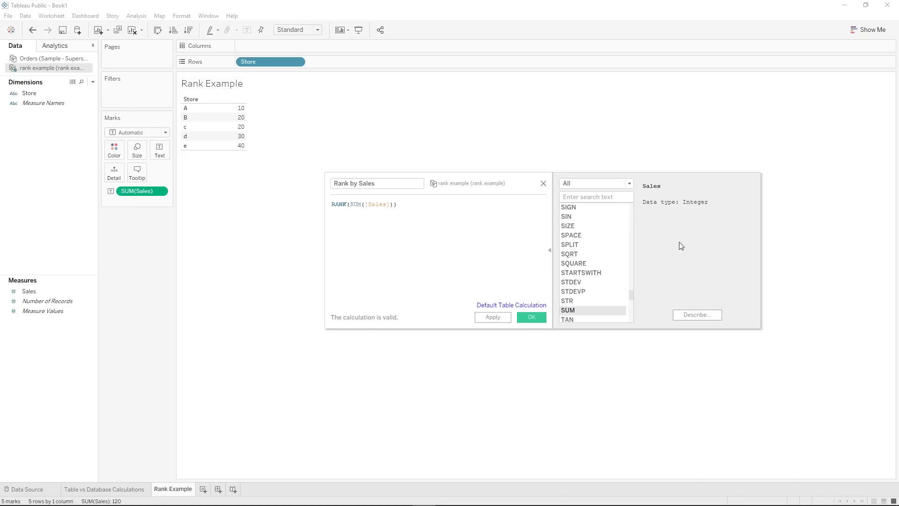
click(338, 207)
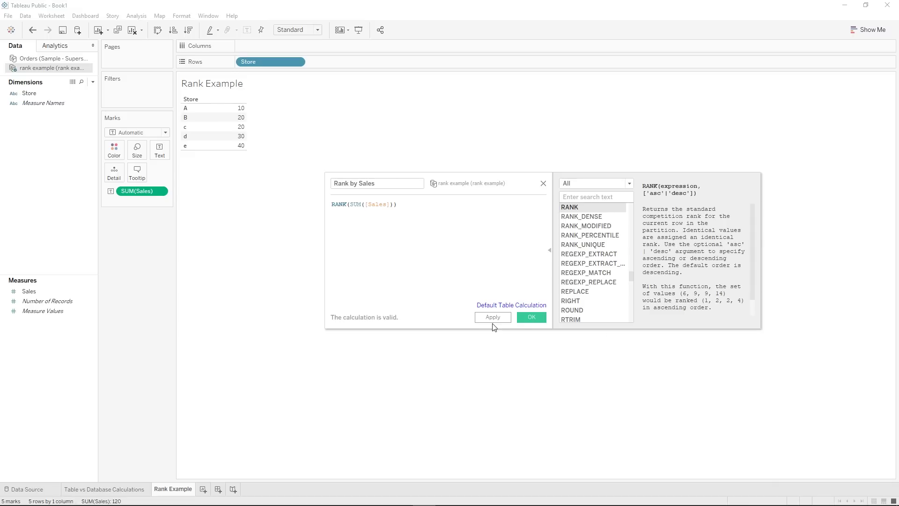
click(522, 322)
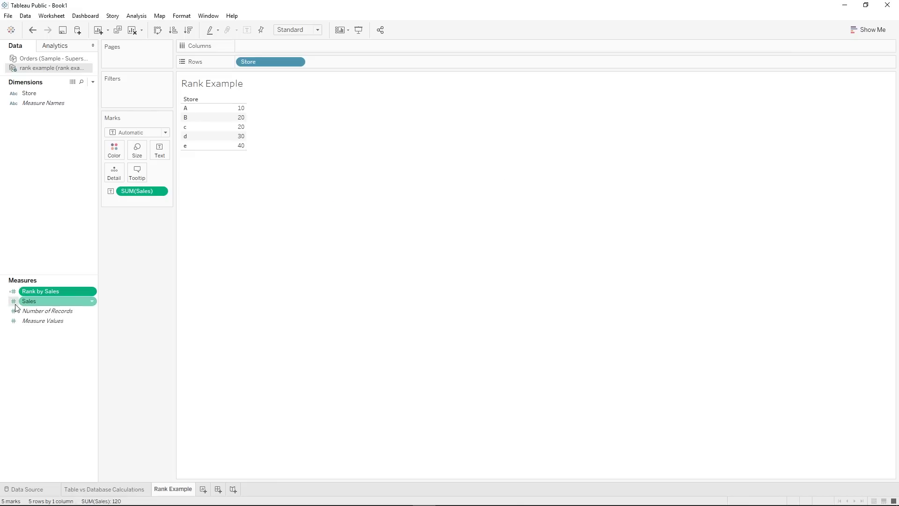
double_click(42, 294)
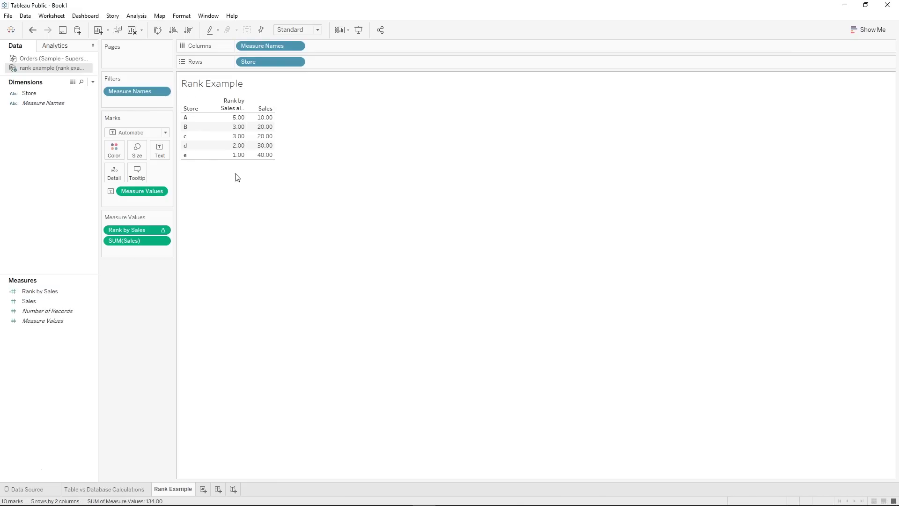
mouse_move(243, 160)
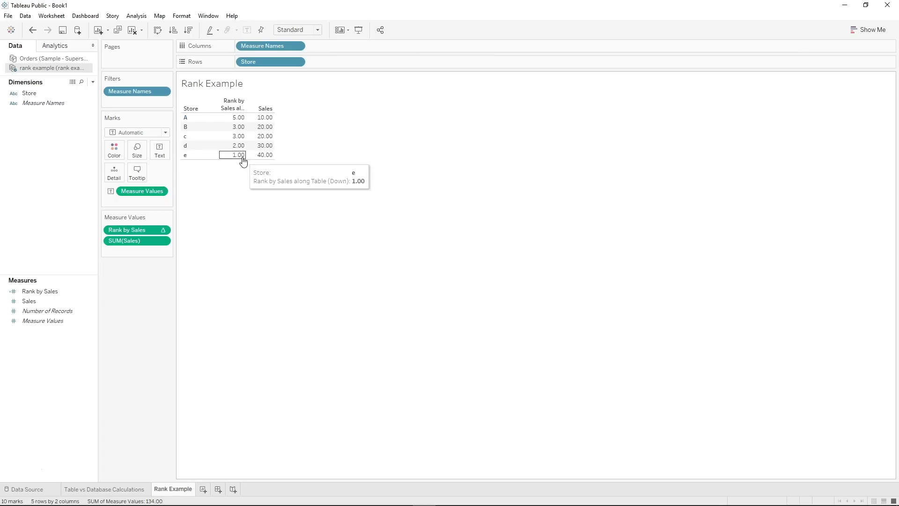
mouse_move(269, 149)
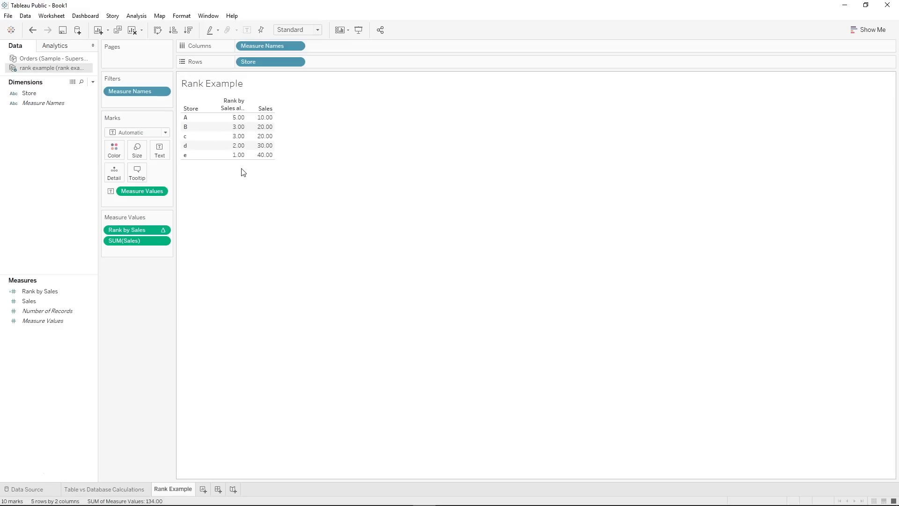
Duplicate the Rank by Sales measure and name the copy Rank Dense by Sales.
right_click(49, 296)
click(86, 349)
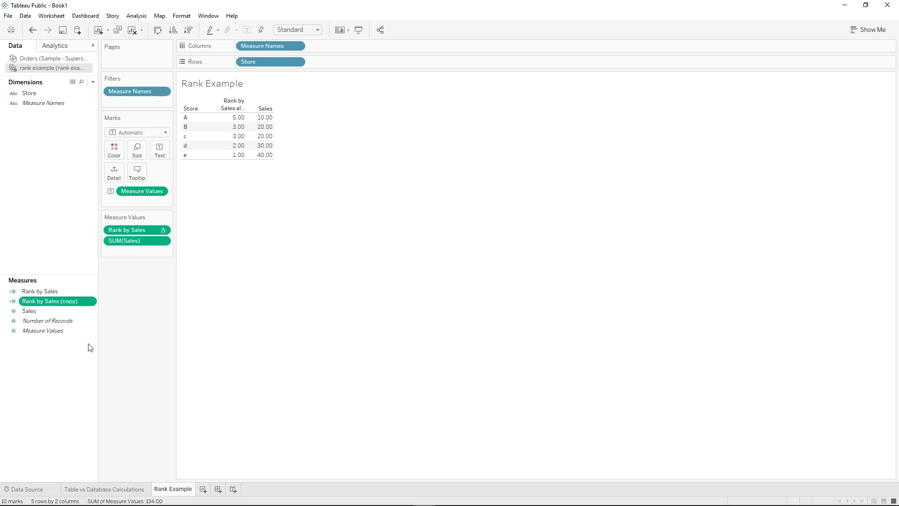
right_click(65, 300)
click(114, 346)
click(405, 188)
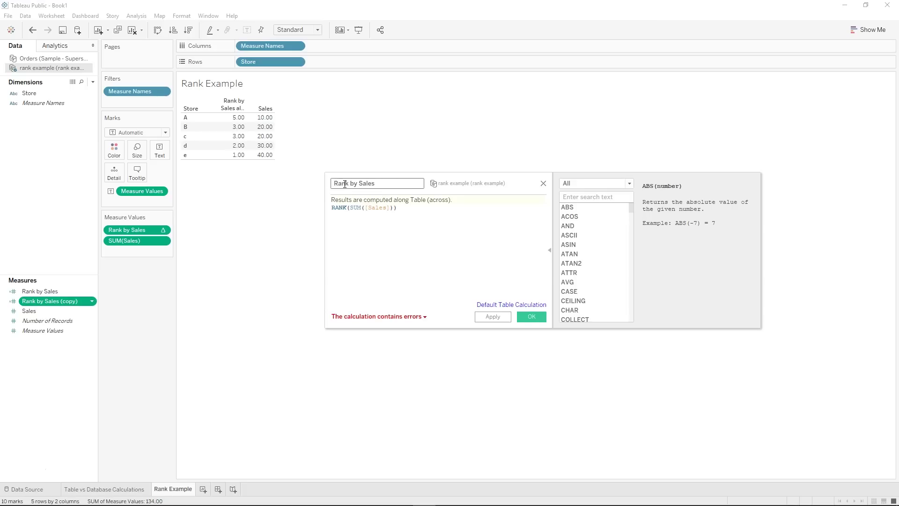
text(Dense)
Change the formula of Rank Dense by Sales to RANK_DENSE(SUM([Sales])) and save the field.
double_click(339, 208)
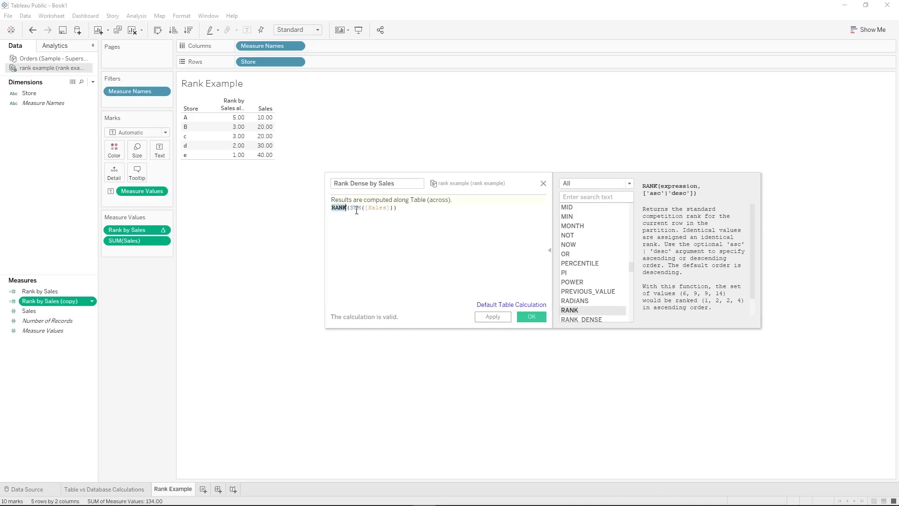
text(Rank)
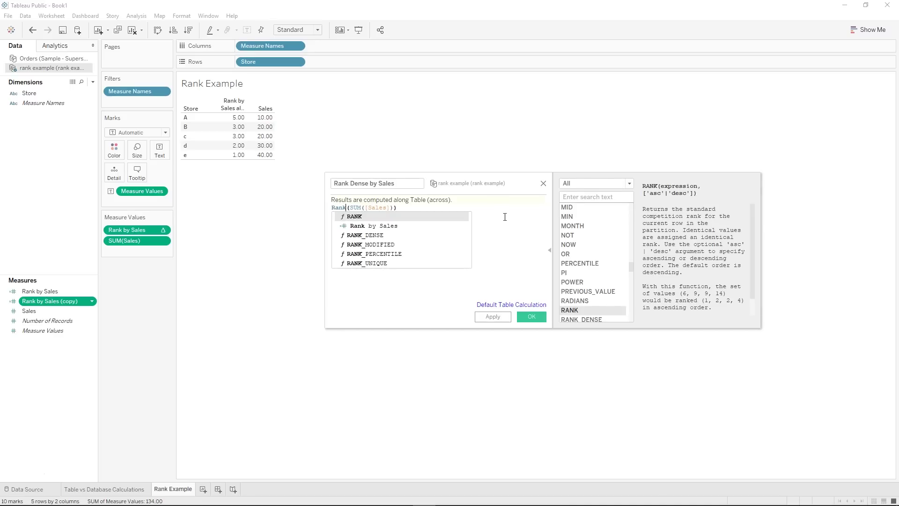
double_click(388, 233)
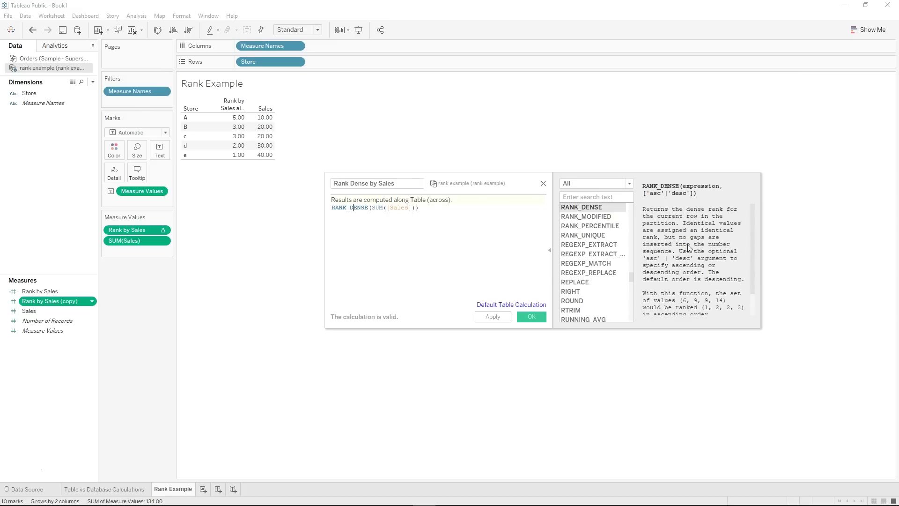
click(532, 318)
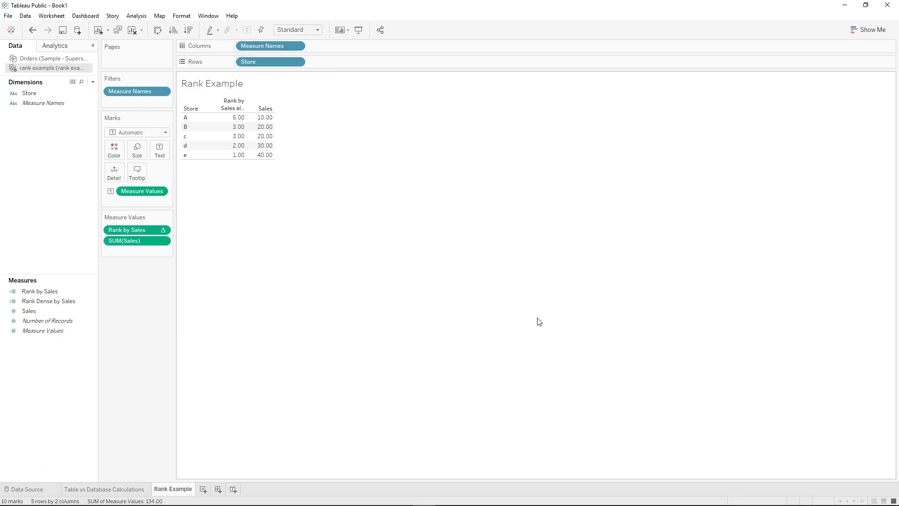
Add Rank Dense by Sales to the table, widen the columns, and order them Sales, Rank by Sales, Rank Dense by Sales.
double_click(58, 304)
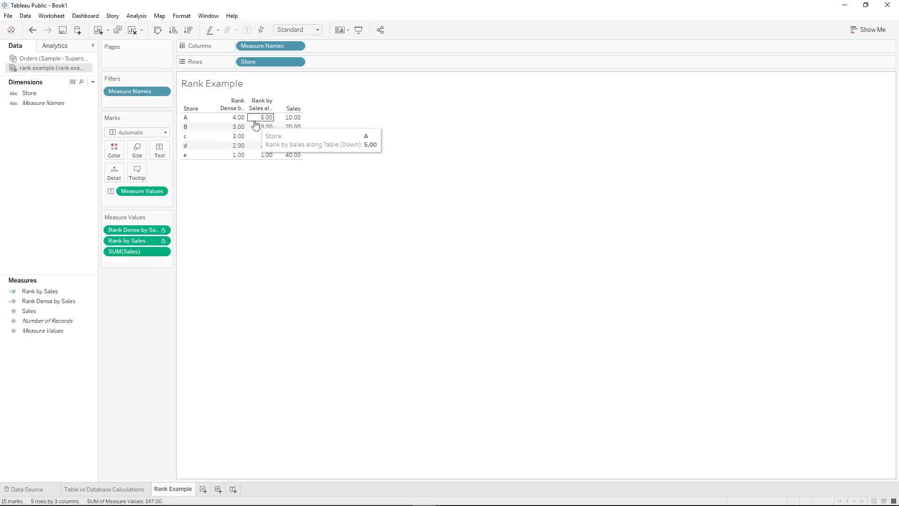
drag(247, 104, 319, 110)
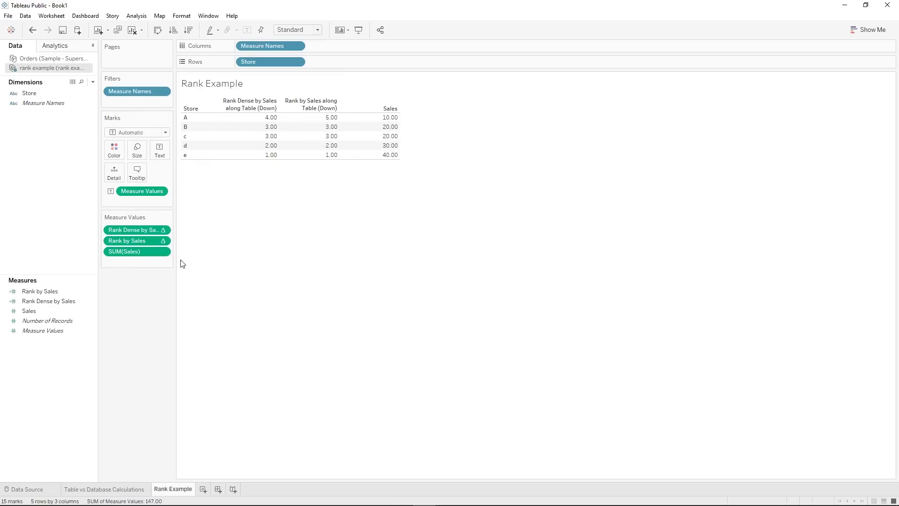
drag(133, 251, 134, 226)
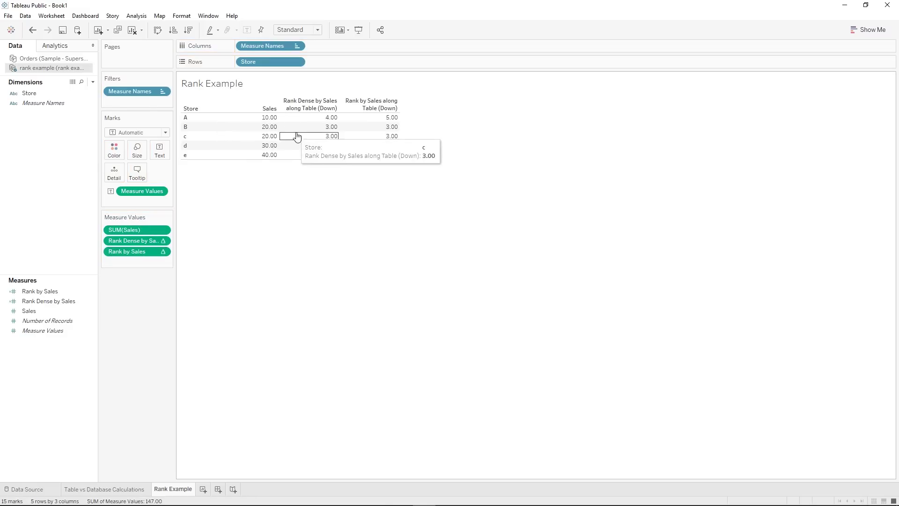
drag(147, 240, 137, 261)
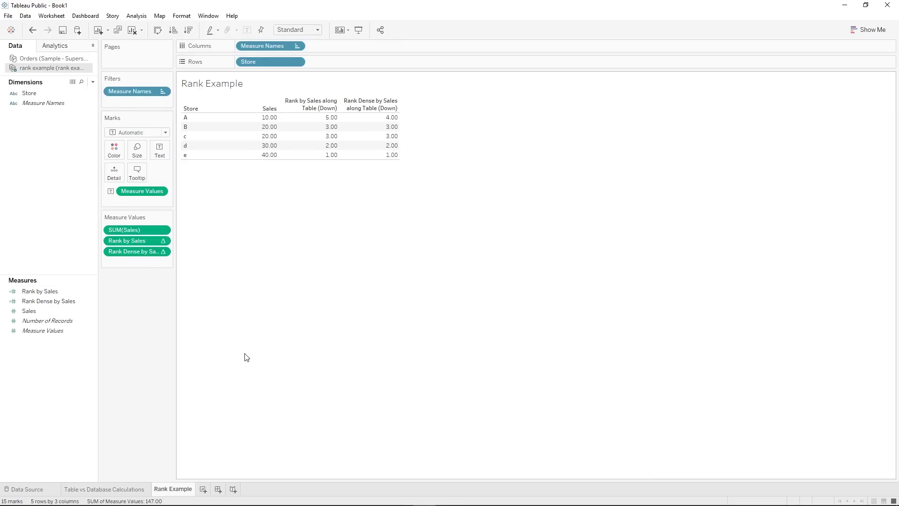
Duplicate the Rank Dense by Sales measure and change the copy's formula to RANK_MODIFIED(SUM([Sales])).
right_click(37, 304)
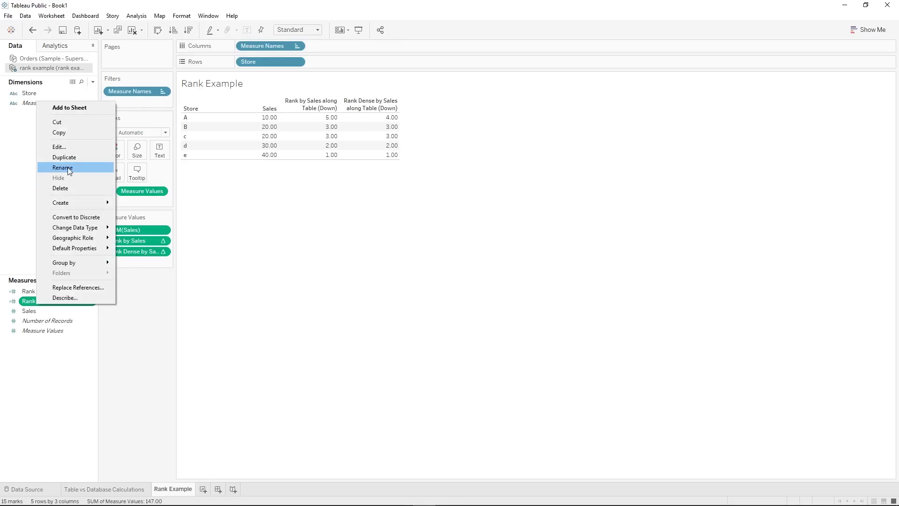
click(76, 158)
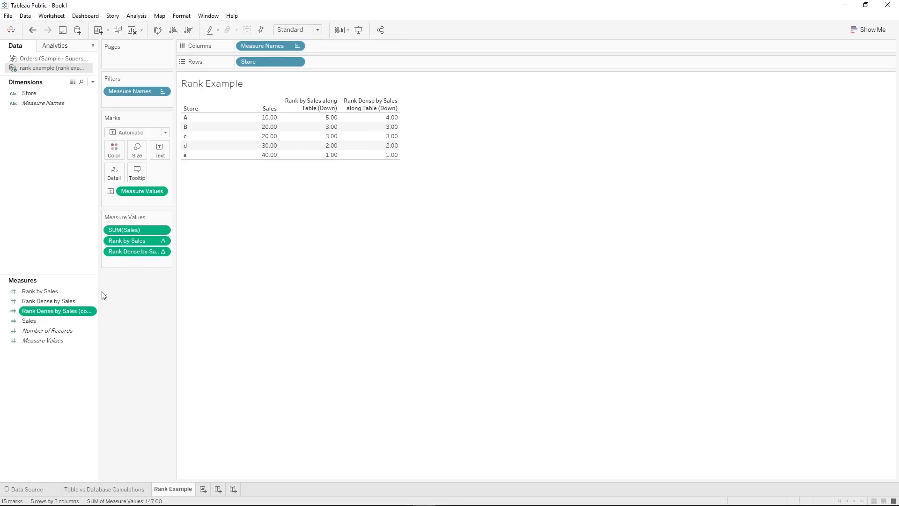
right_click(79, 317)
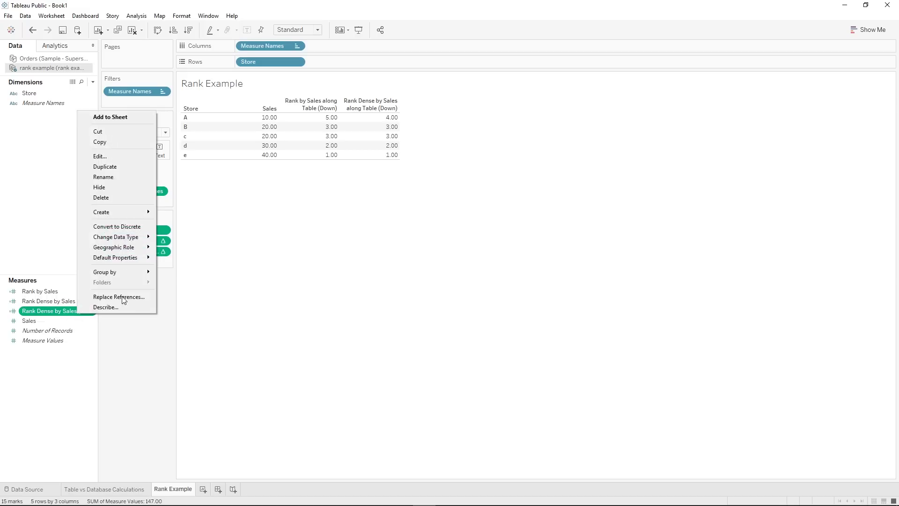
click(117, 153)
double_click(352, 208)
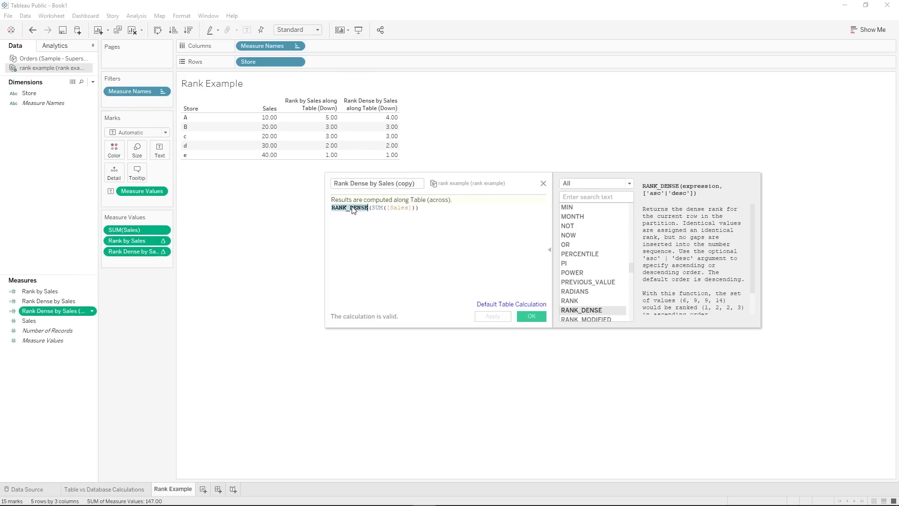
text(Ra)
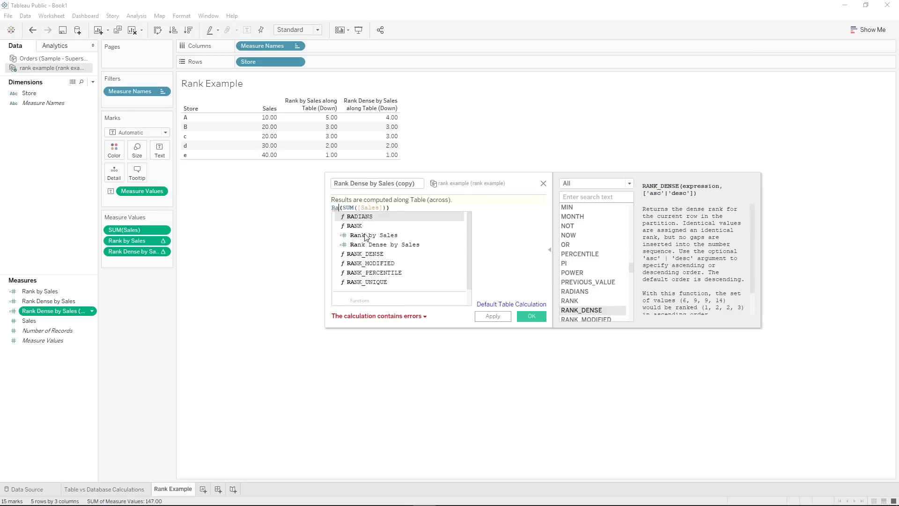
click(373, 264)
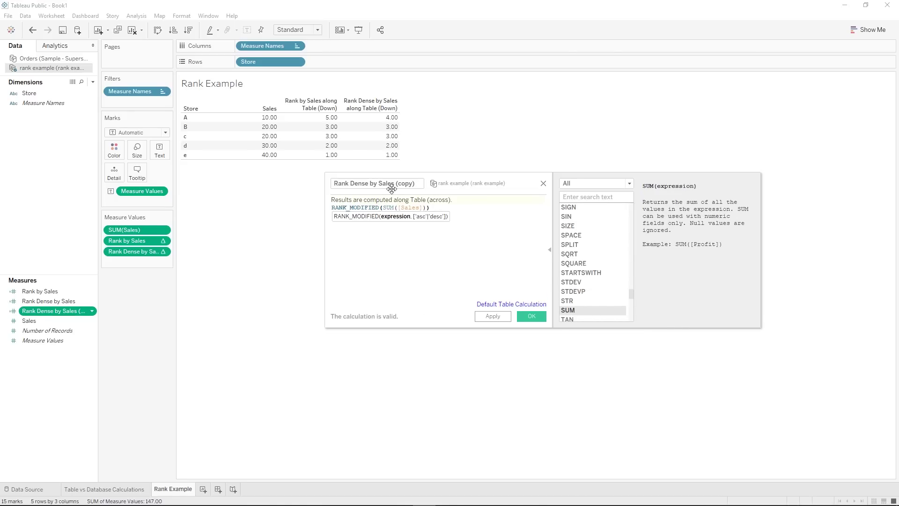
Name the duplicated calculated field Rank Modified by Sales and apply the change.
click(418, 187)
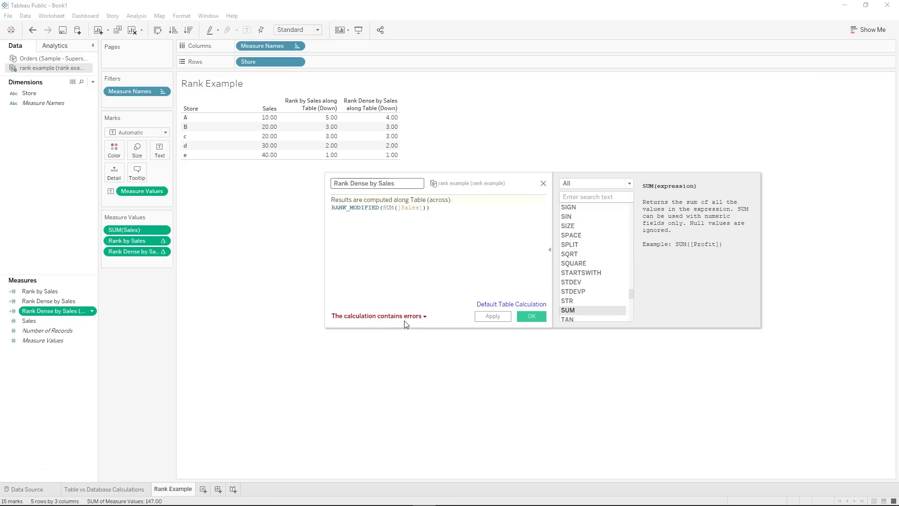
click(414, 321)
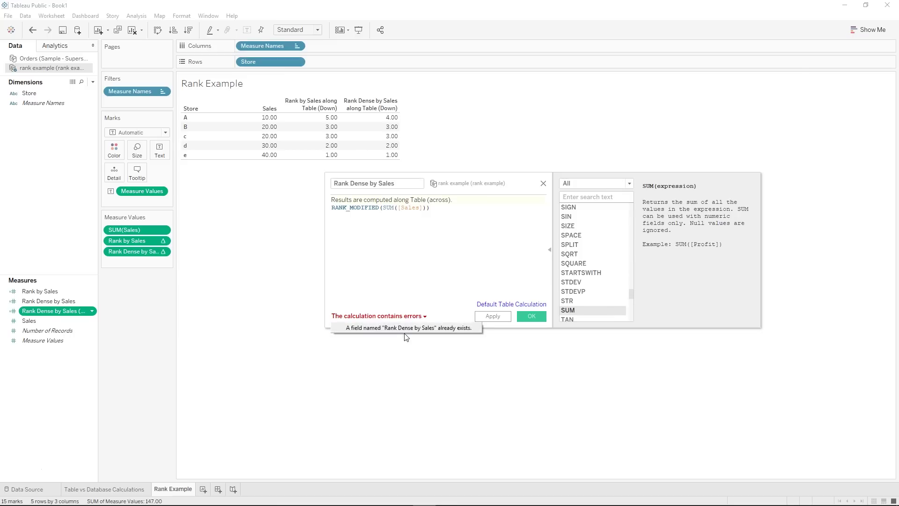
double_click(358, 183)
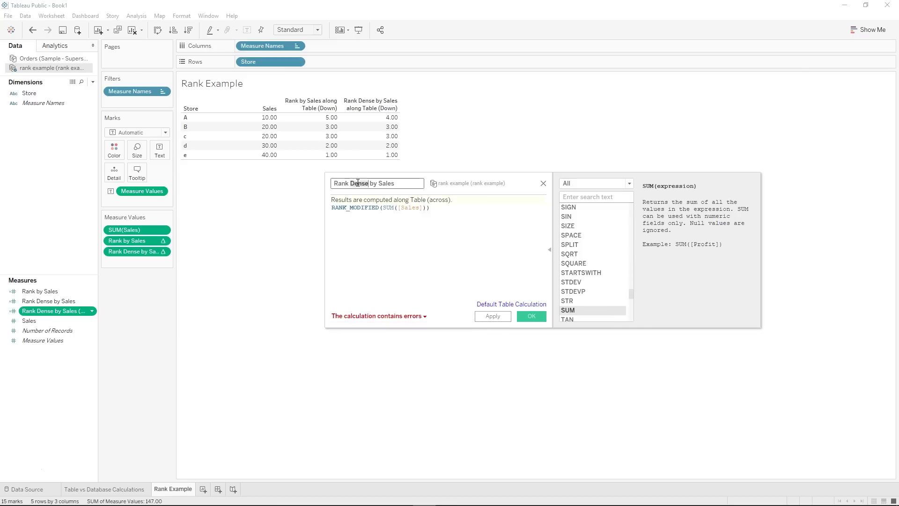
text(Mo)
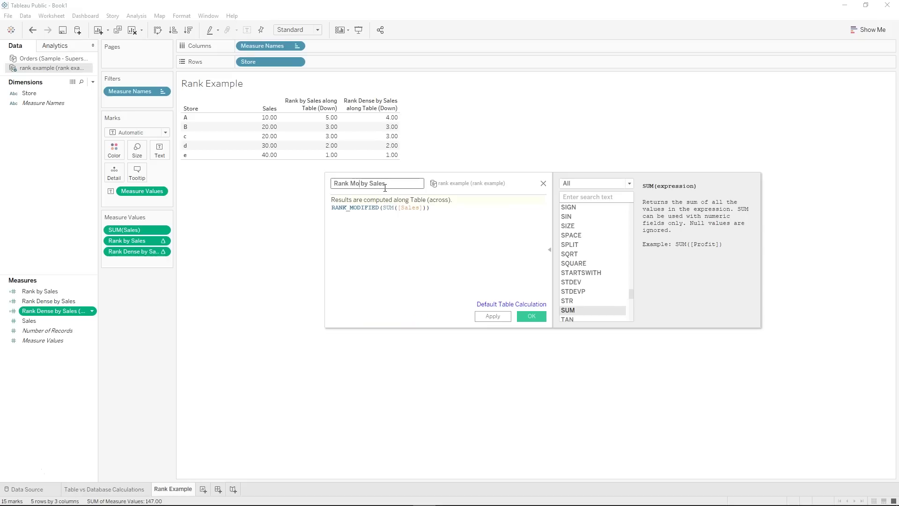
text(dified)
click(497, 318)
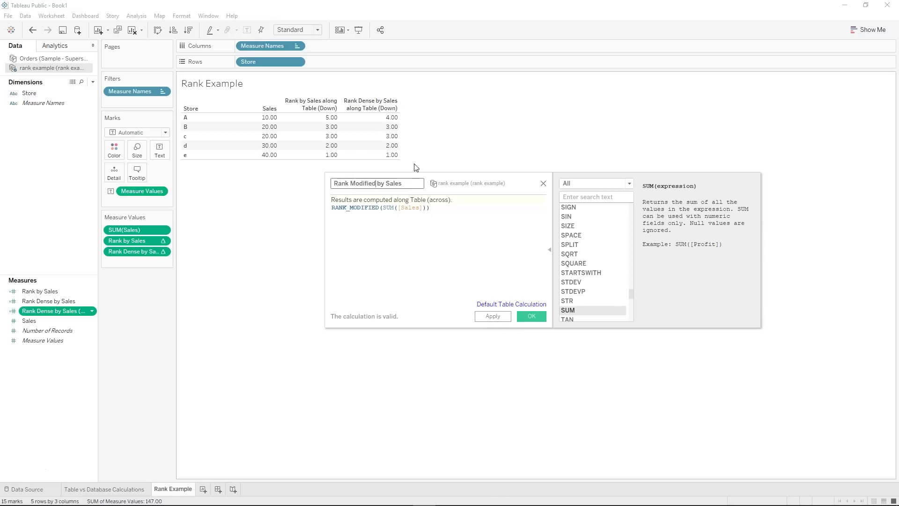
Save the Rank Modified by Sales calculated field and add it to the store table as another column.
click(498, 320)
click(531, 317)
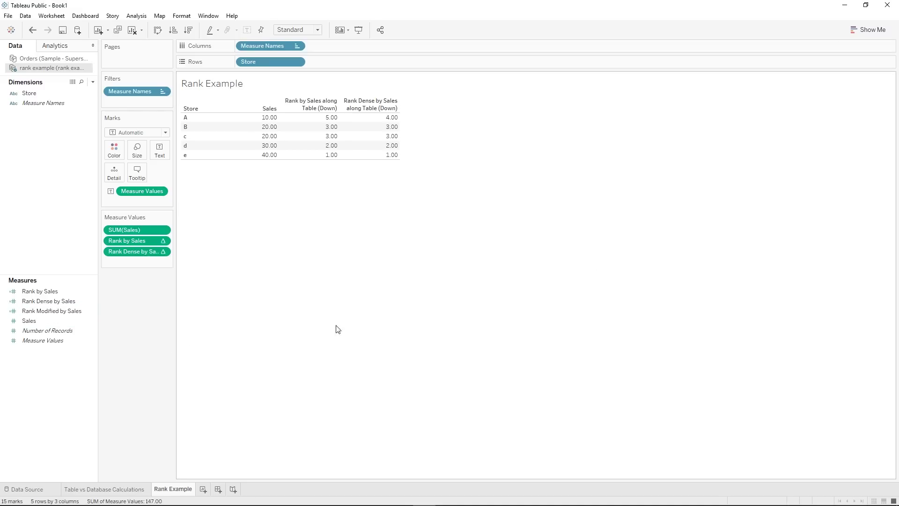
double_click(69, 310)
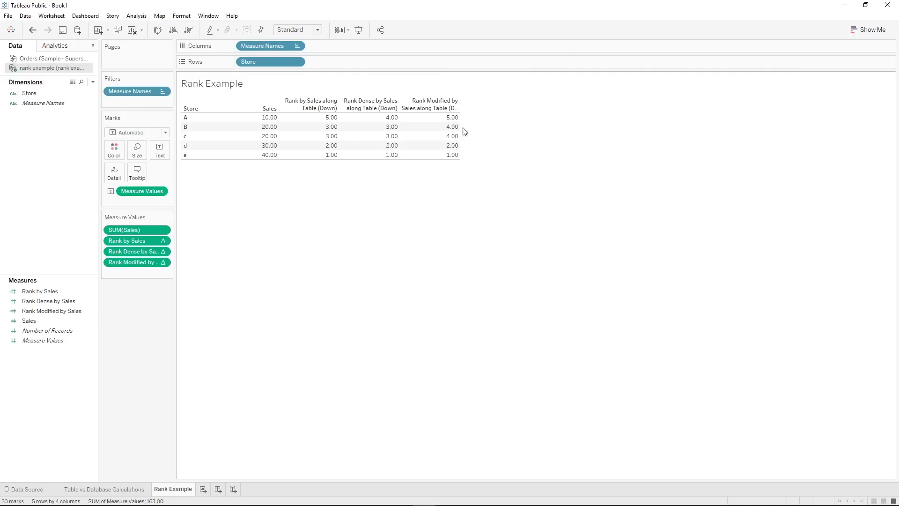
mouse_move(457, 160)
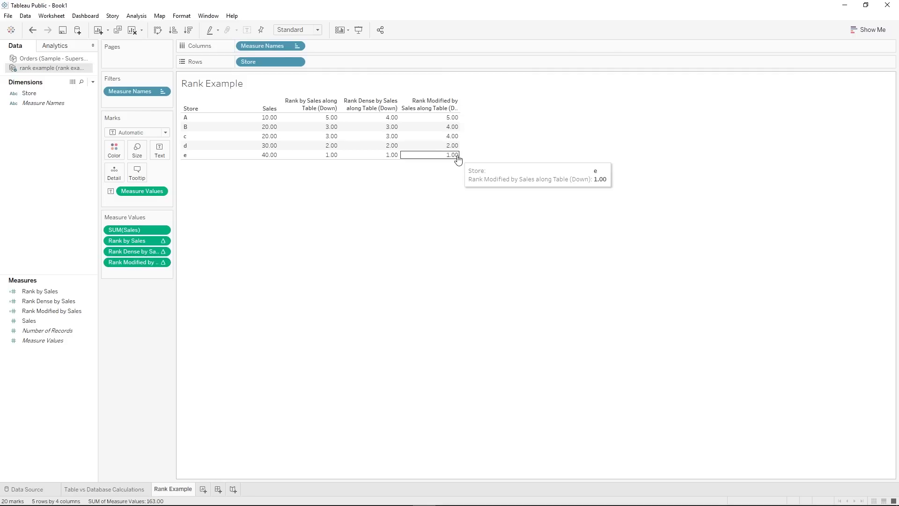
Review the RANK_MODIFIED function description from the Rank Modified by Sales formula, and close the calculation editor.
right_click(68, 318)
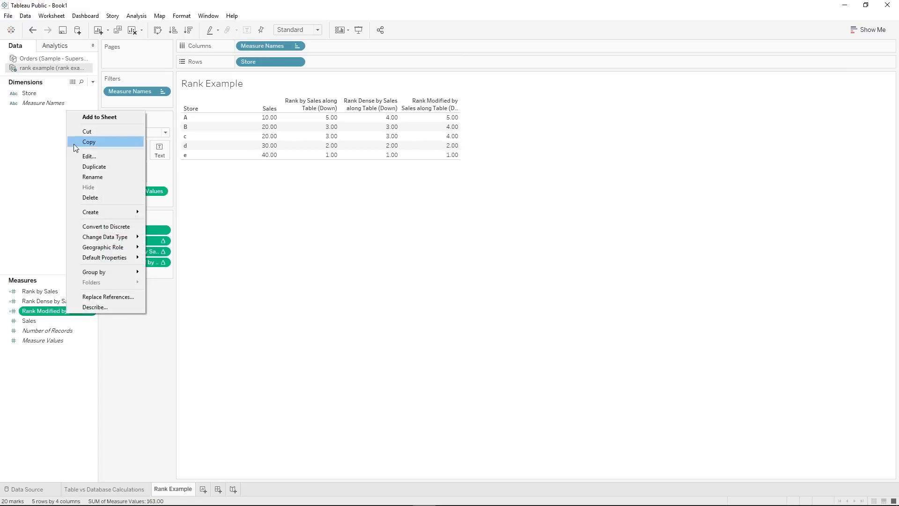
click(74, 156)
click(343, 208)
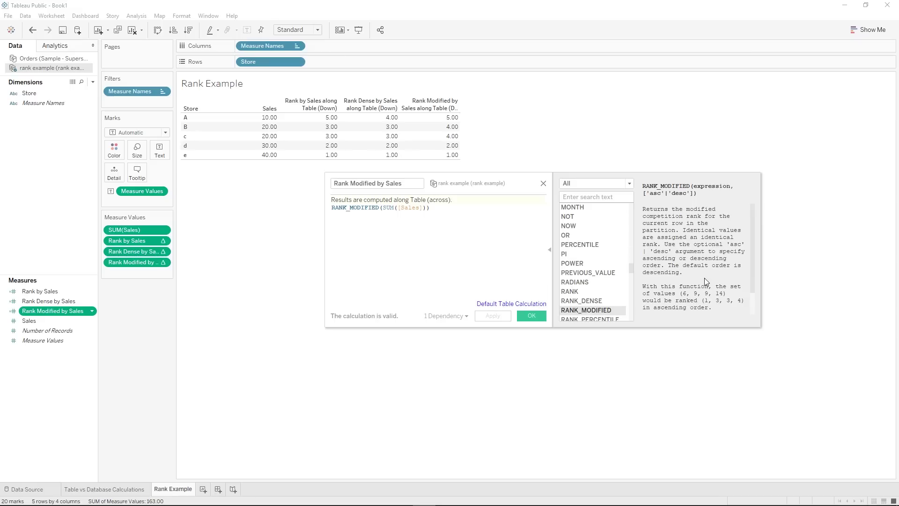
scroll(707, 279, down, 1)
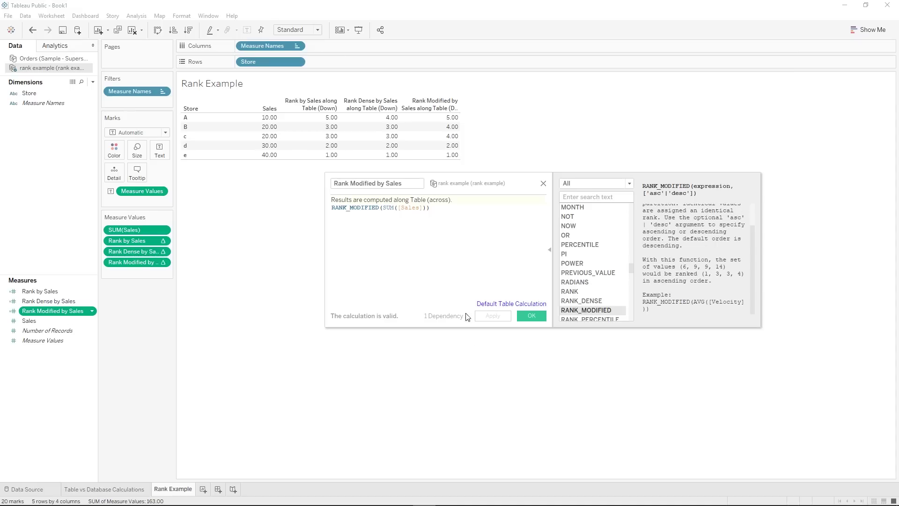
click(534, 315)
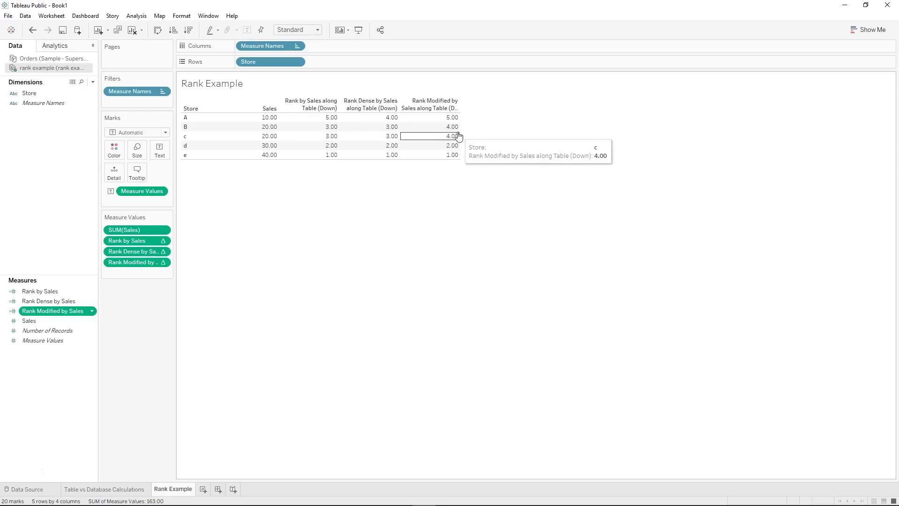
Duplicate the Rank Modified by Sales measure and change the copy's formula to RANK_UNIQUE(SUM([Sales])).
right_click(74, 310)
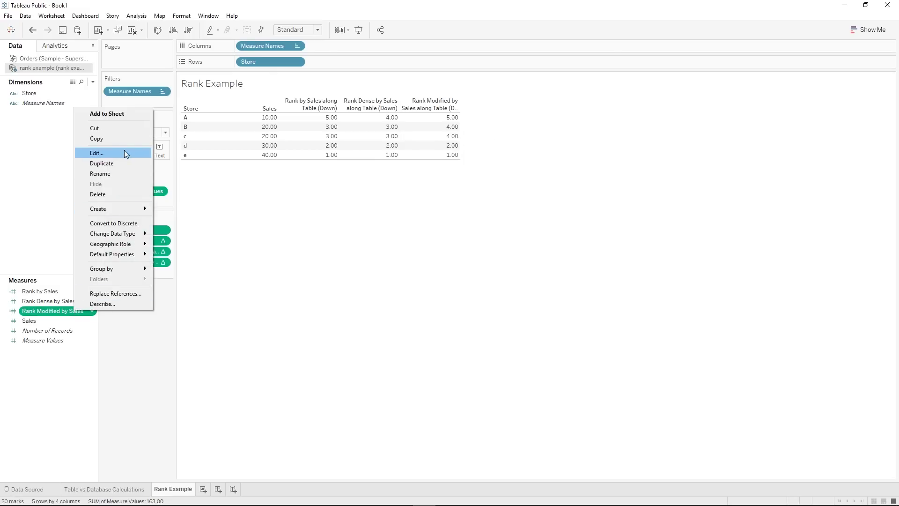
click(120, 162)
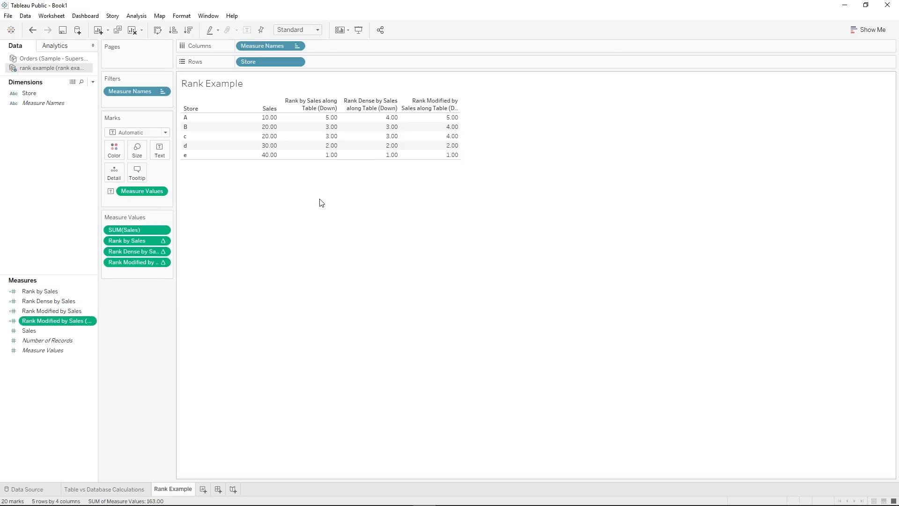
right_click(73, 313)
right_click(66, 322)
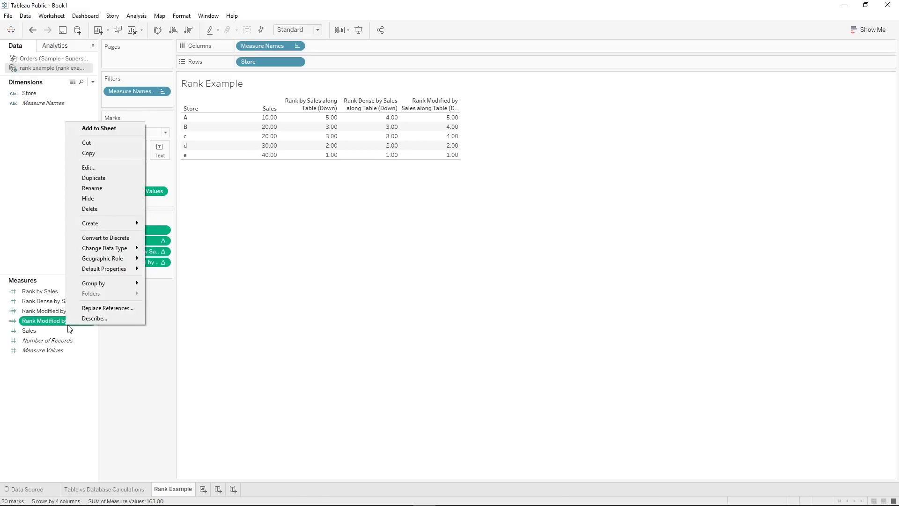
click(101, 168)
key(BackSpace)
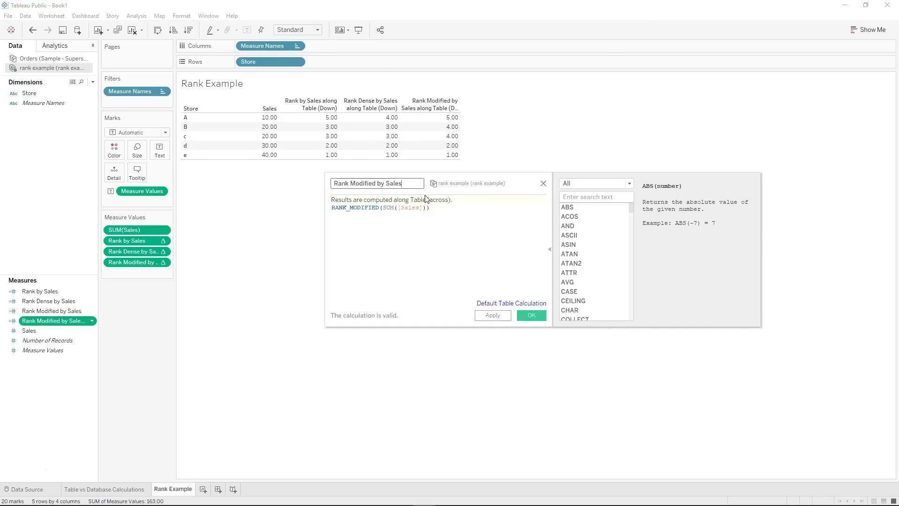
double_click(374, 183)
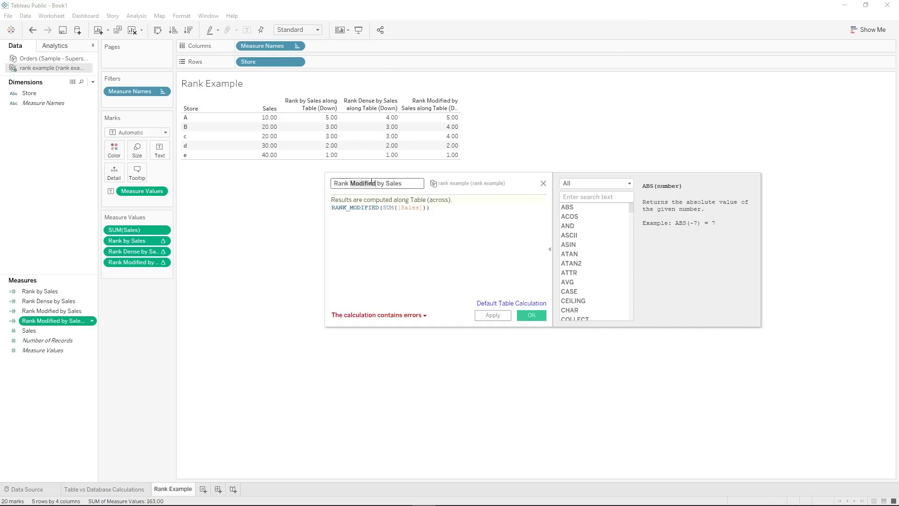
double_click(367, 207)
text(Ran)
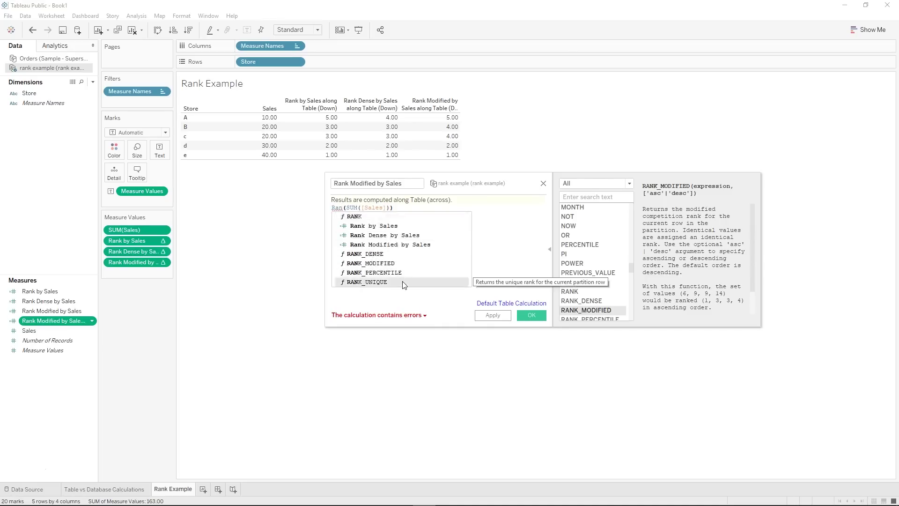
double_click(367, 281)
click(537, 294)
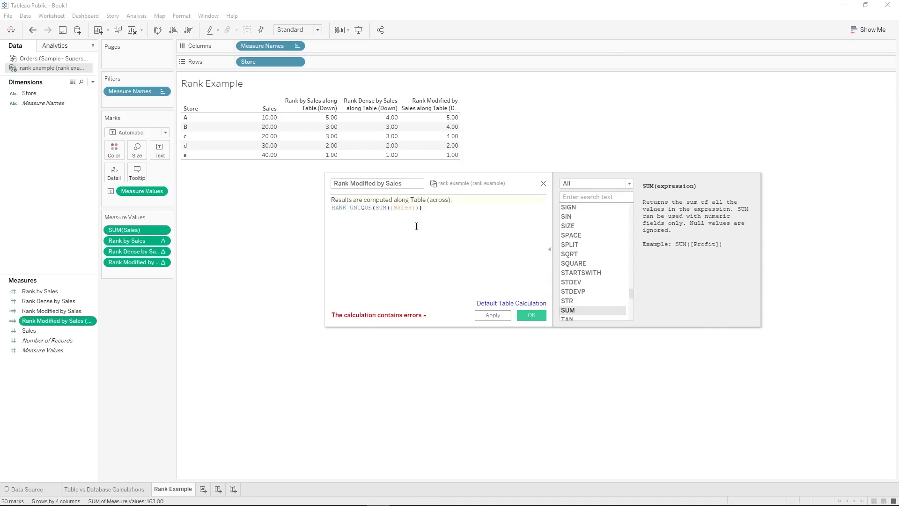
Name the duplicated calculated field Rank Unique by Sales, check the RANK_UNIQUE description, and save the field.
double_click(363, 184)
text(Uni)
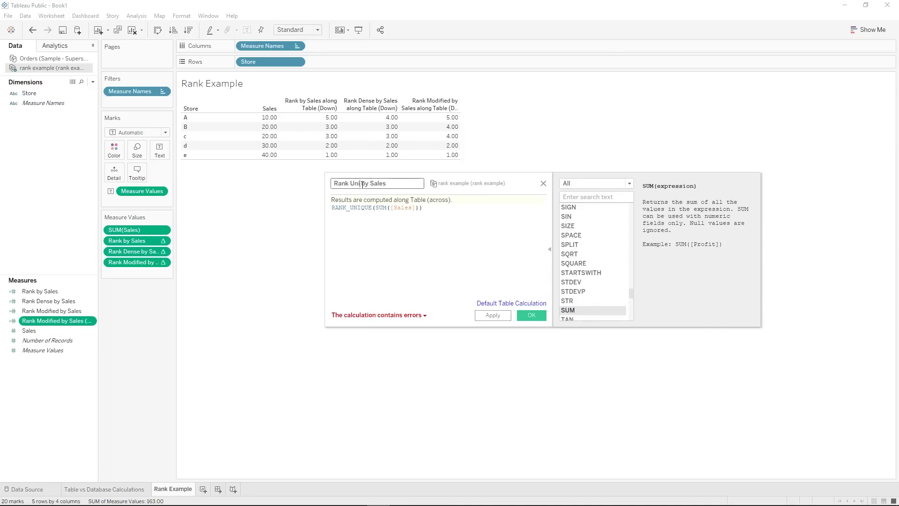
text(que)
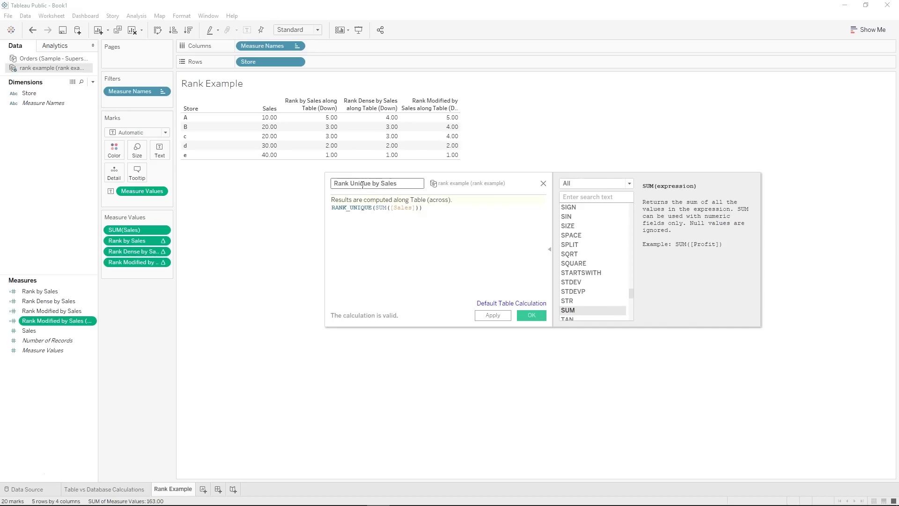
click(489, 213)
click(351, 209)
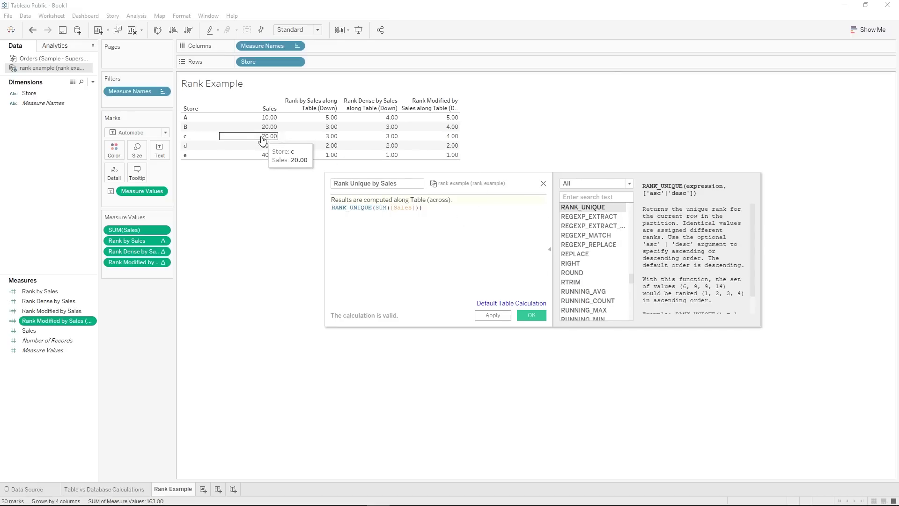
click(492, 316)
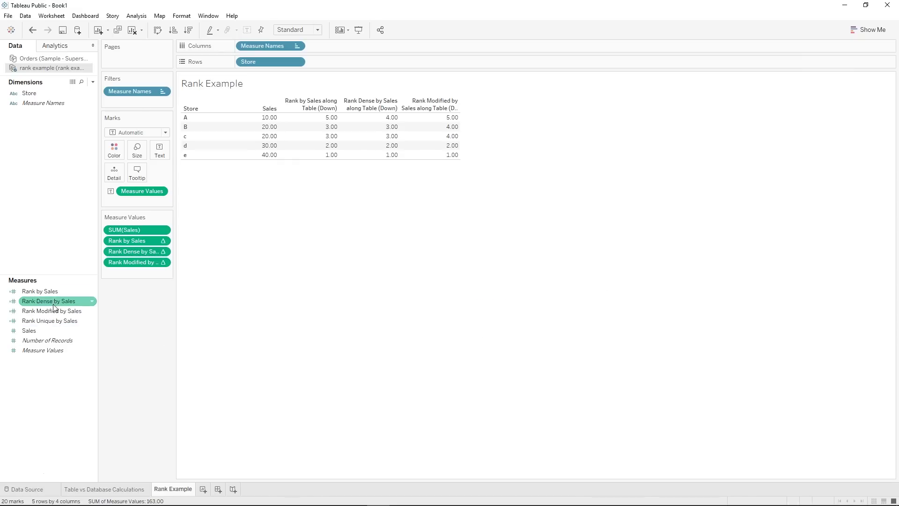
Add Rank Unique by Sales to the store table and compare its ranks across the stores.
double_click(47, 320)
mouse_move(517, 147)
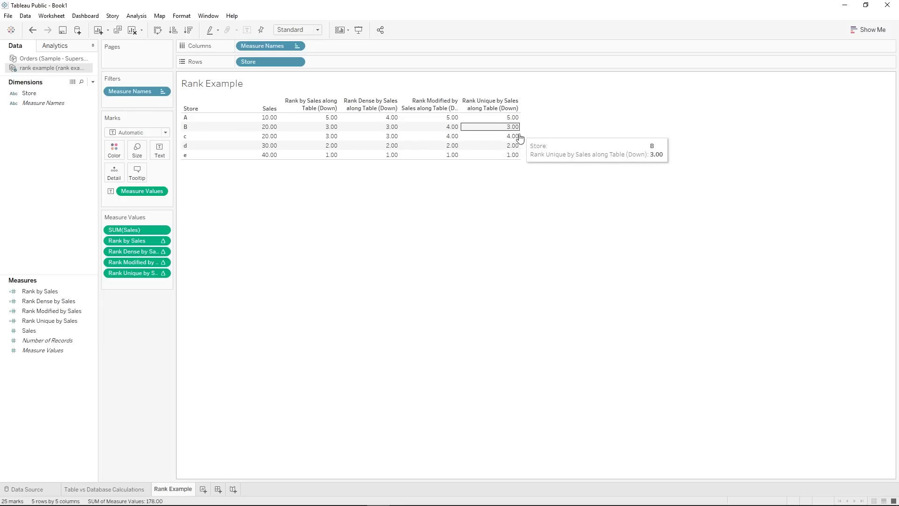
mouse_move(514, 118)
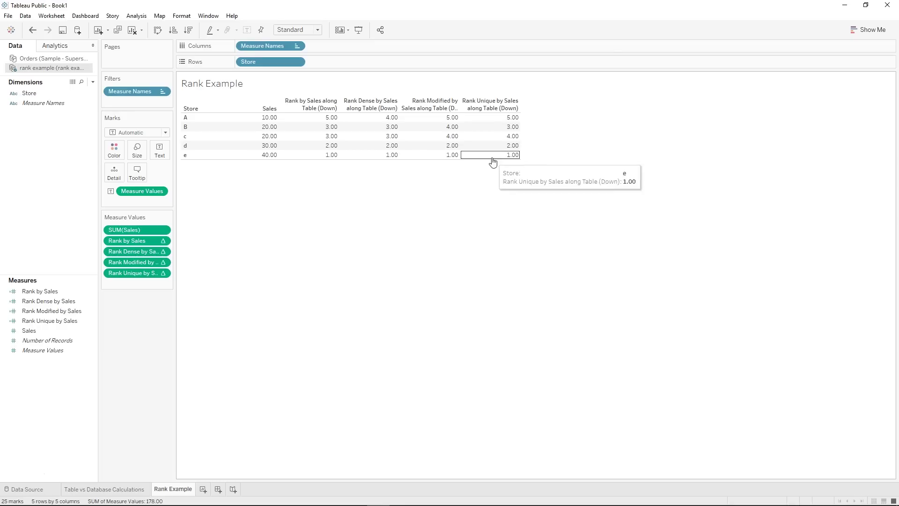
Review the optional 'asc' or 'desc' argument of RANK in the Rank by Sales formula, and close the editor.
right_click(36, 294)
click(89, 341)
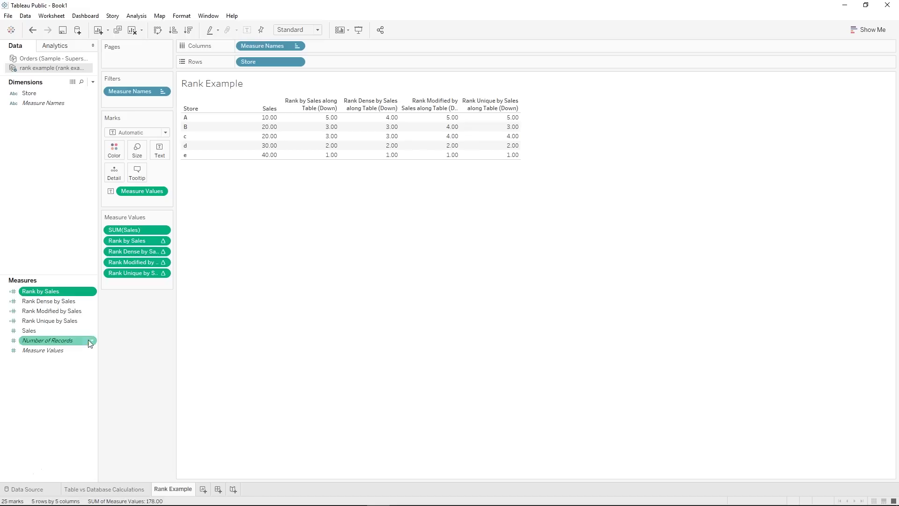
click(343, 208)
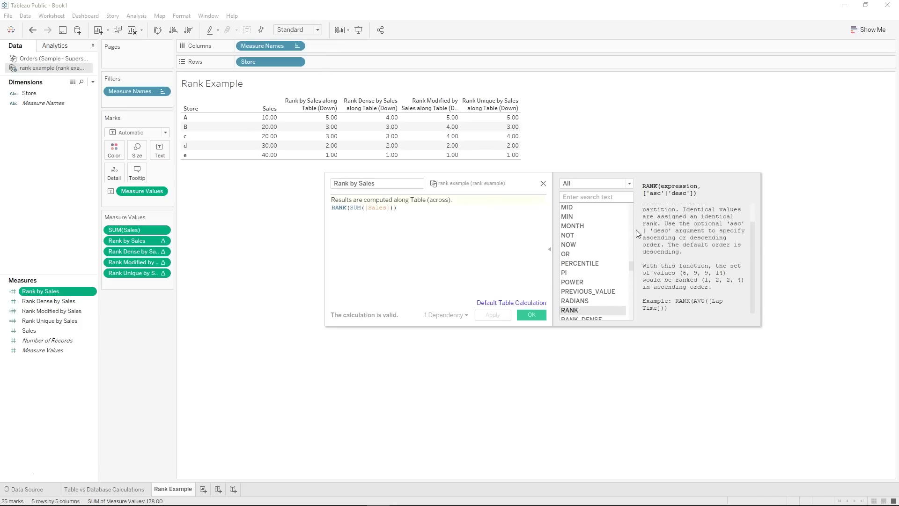
click(391, 207)
key(Right)
text(,)
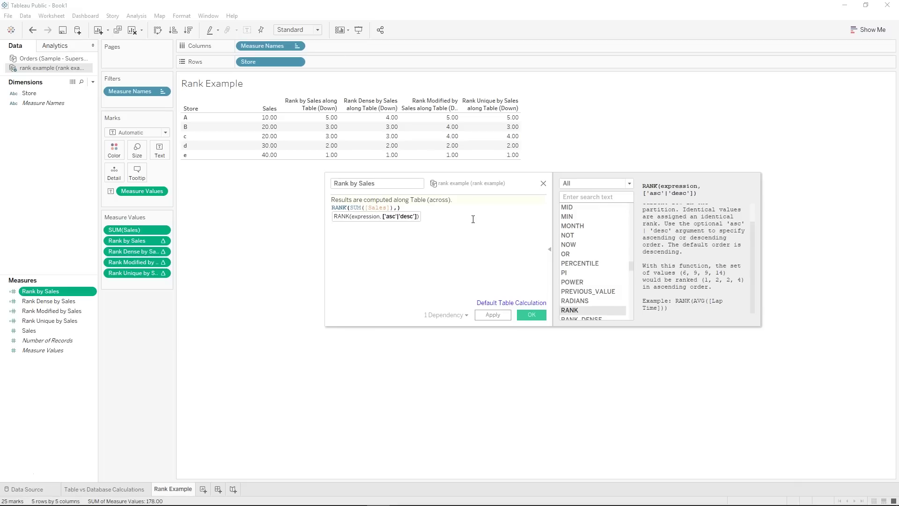
key(BackSpace)
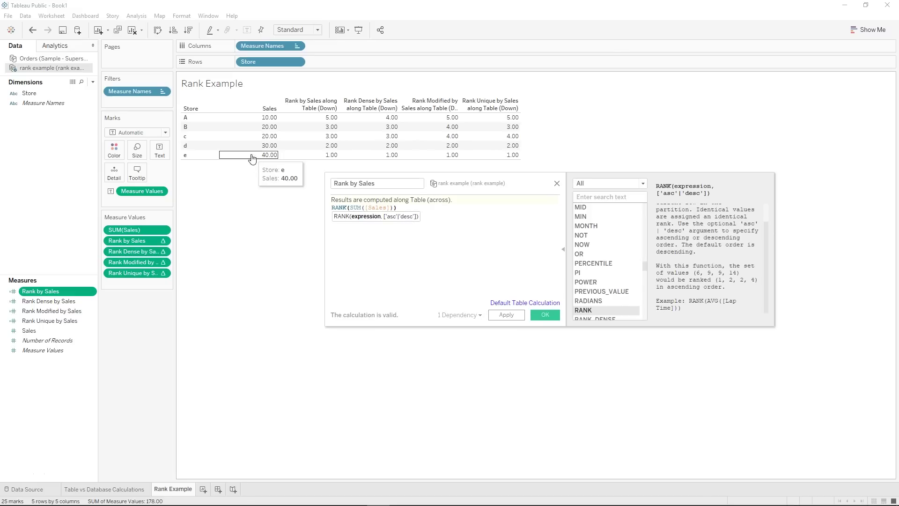
click(557, 183)
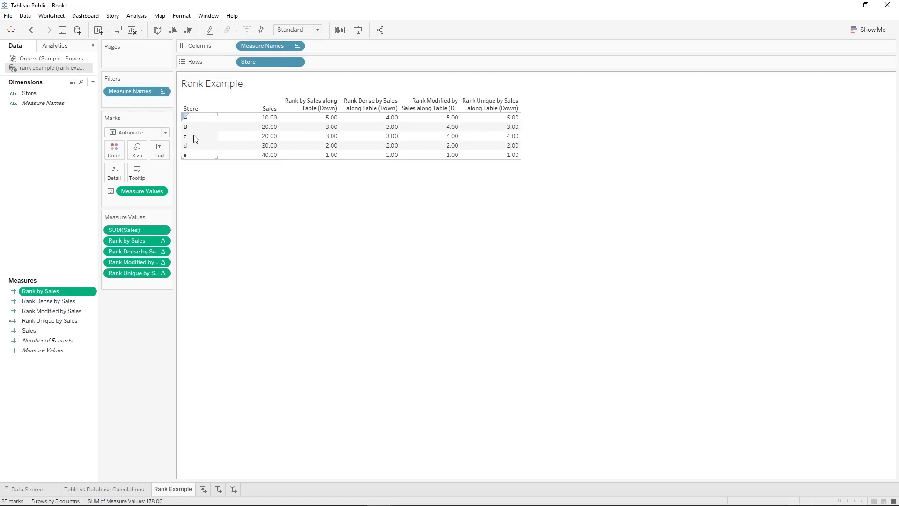
click(513, 127)
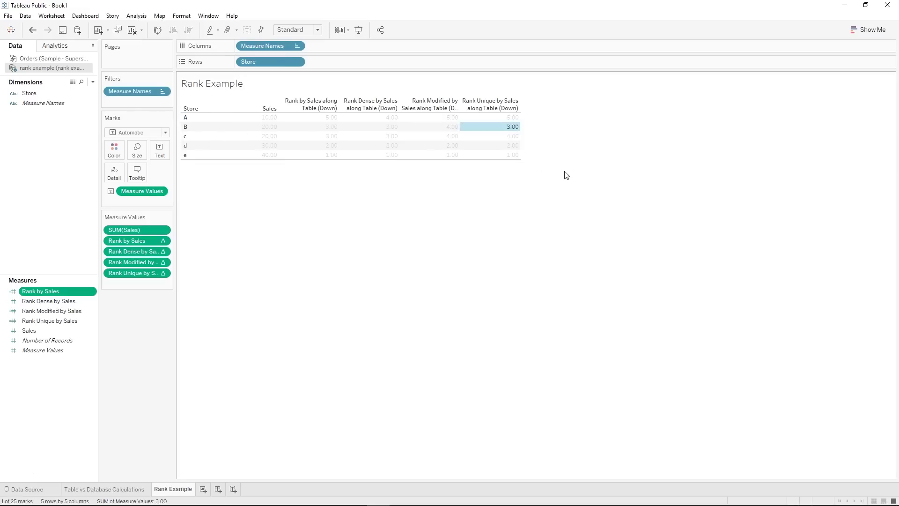
click(498, 131)
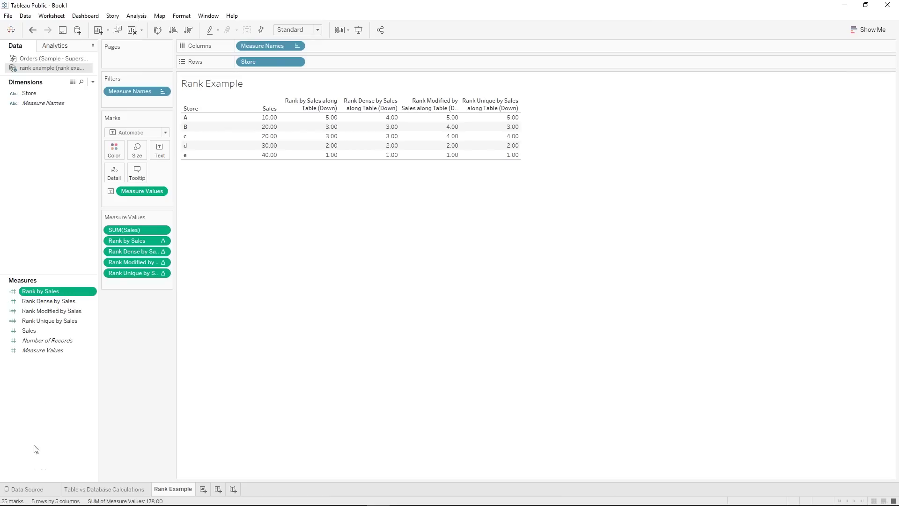
Create a new worksheet on the Orders (Sample - Superstore) data with Category as columns and the sum of Sales as rows.
click(40, 59)
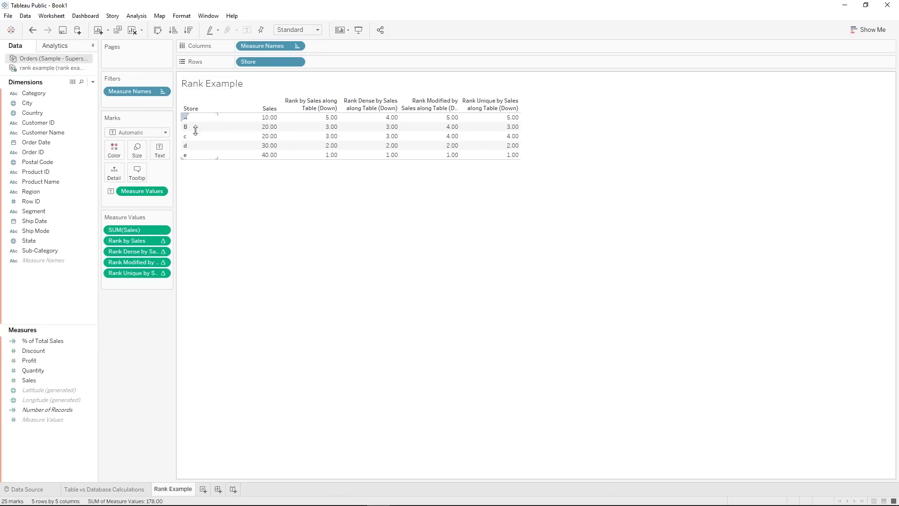
click(203, 489)
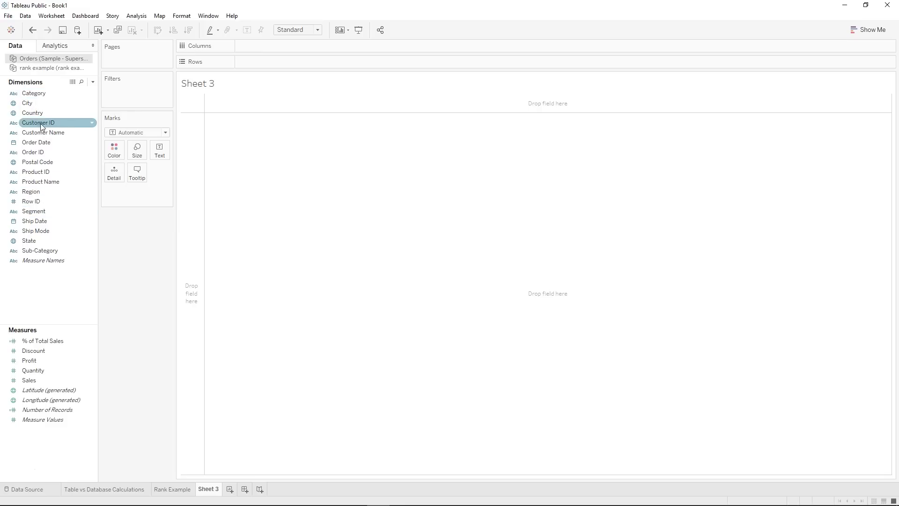
drag(40, 99, 269, 49)
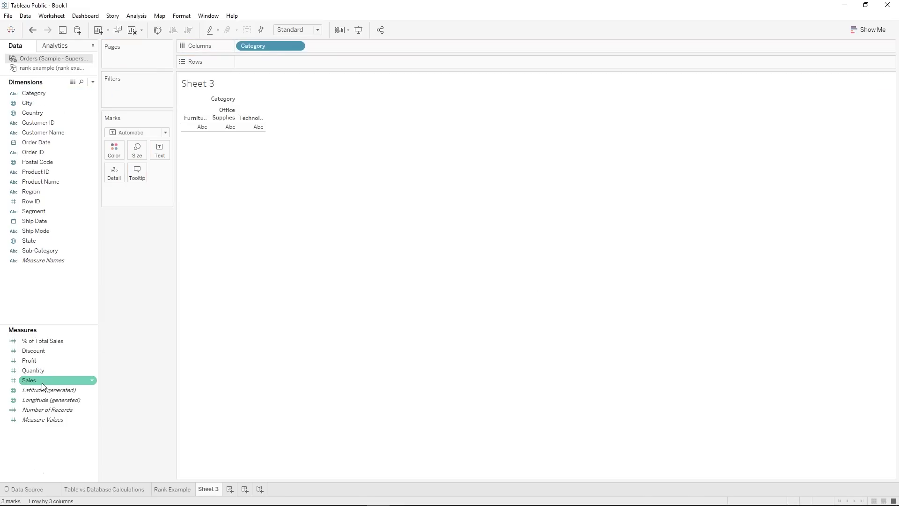
drag(42, 383, 251, 61)
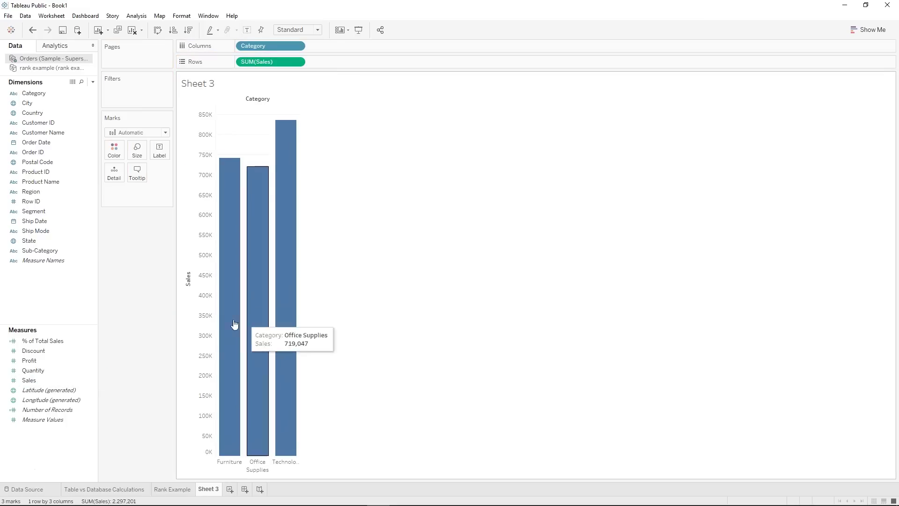
Rename the Sheet 3 worksheet as Sales by Category.
right_click(210, 485)
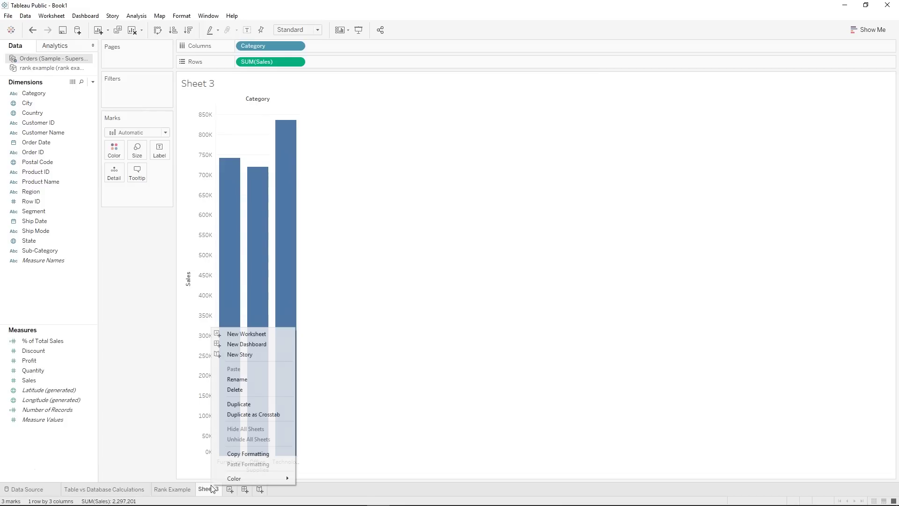
click(253, 386)
text(Sales)
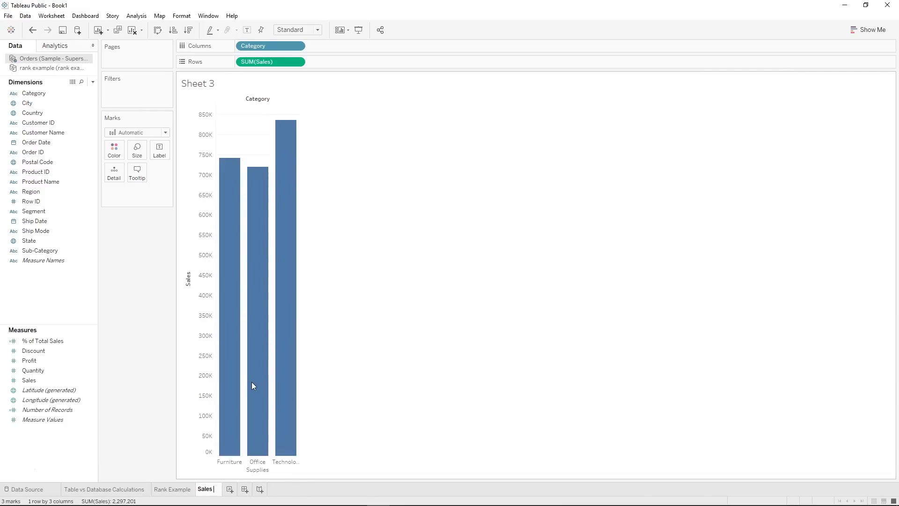
text( by Category)
key(Return)
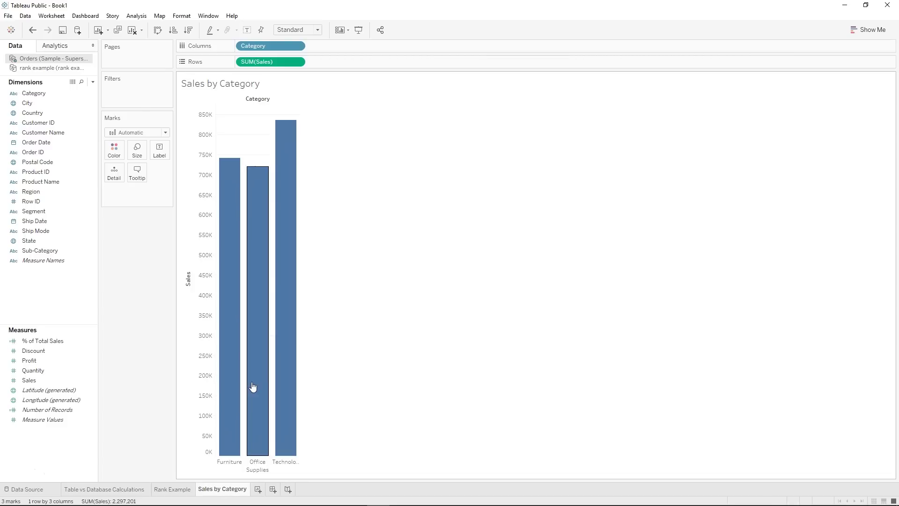
Create a new worksheet with Category and Sub-Category as columns and the sum of Sales as rows, with bars colored by Sub-Category.
click(258, 490)
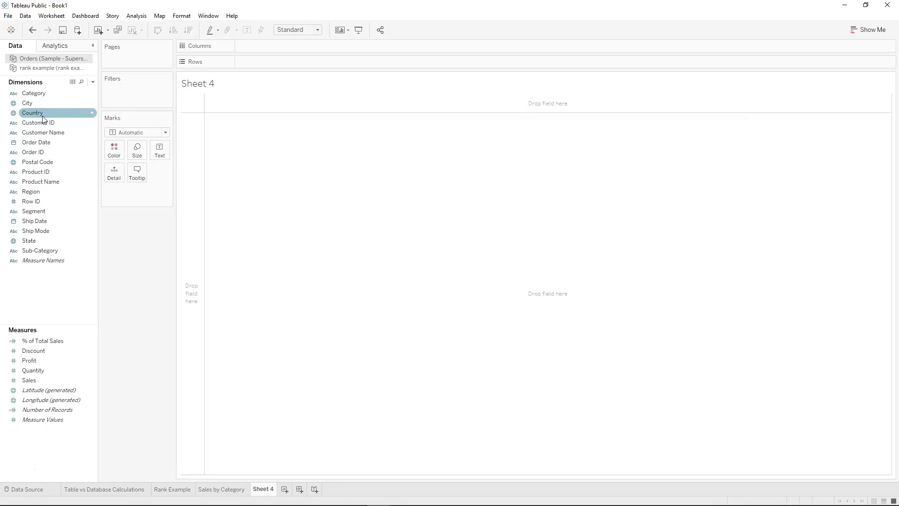
drag(44, 93, 290, 43)
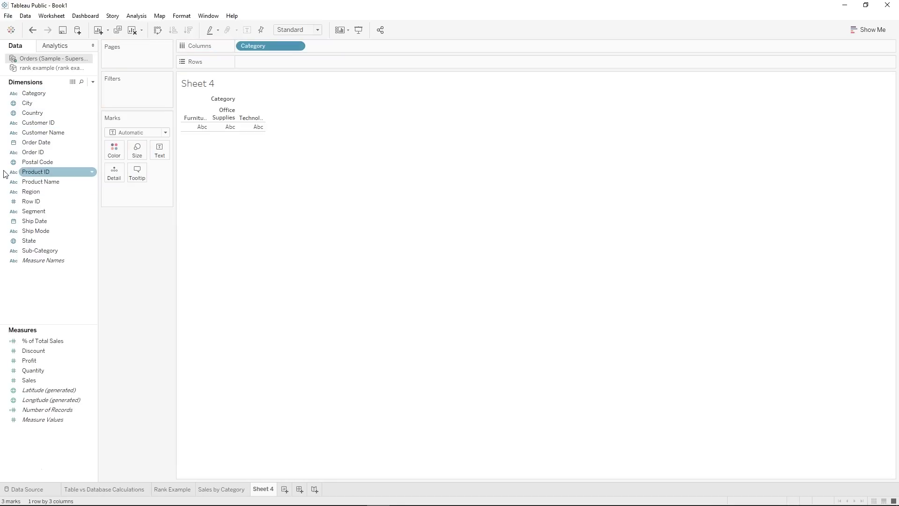
click(47, 250)
drag(46, 250, 365, 49)
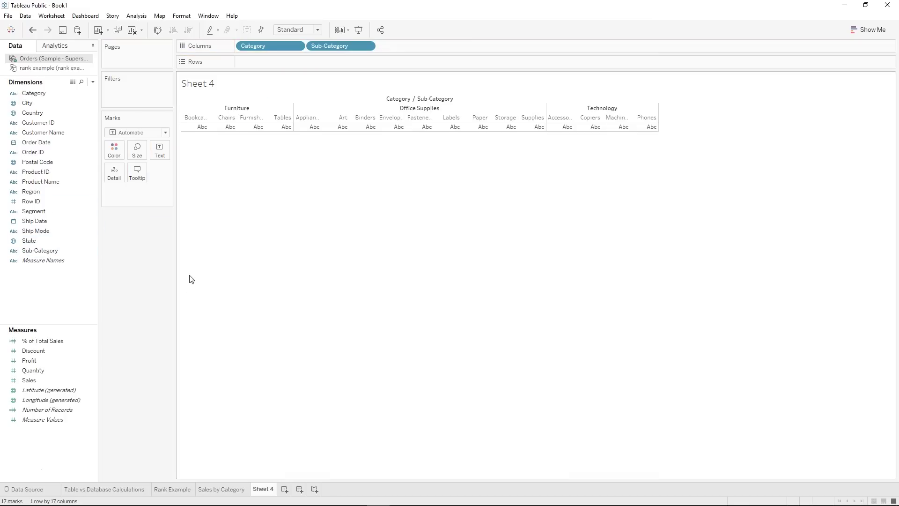
drag(36, 380, 245, 61)
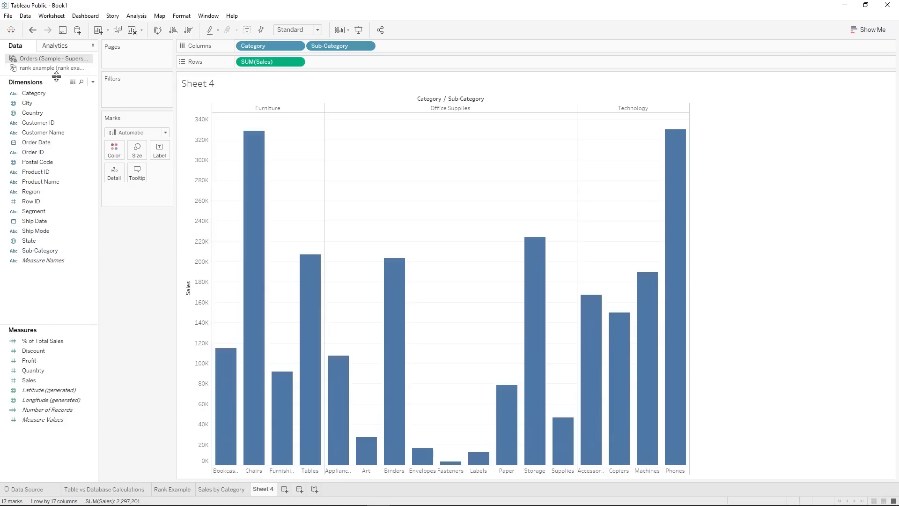
drag(46, 250, 114, 150)
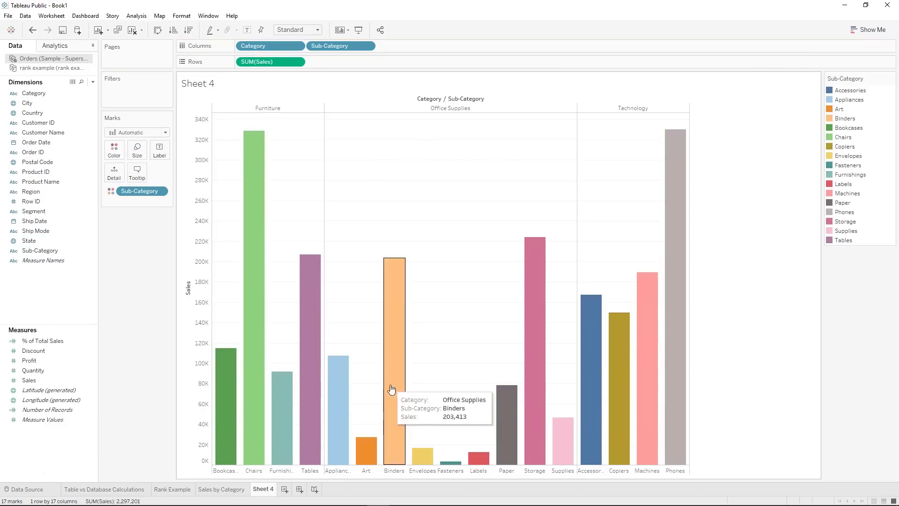
mouse_move(603, 440)
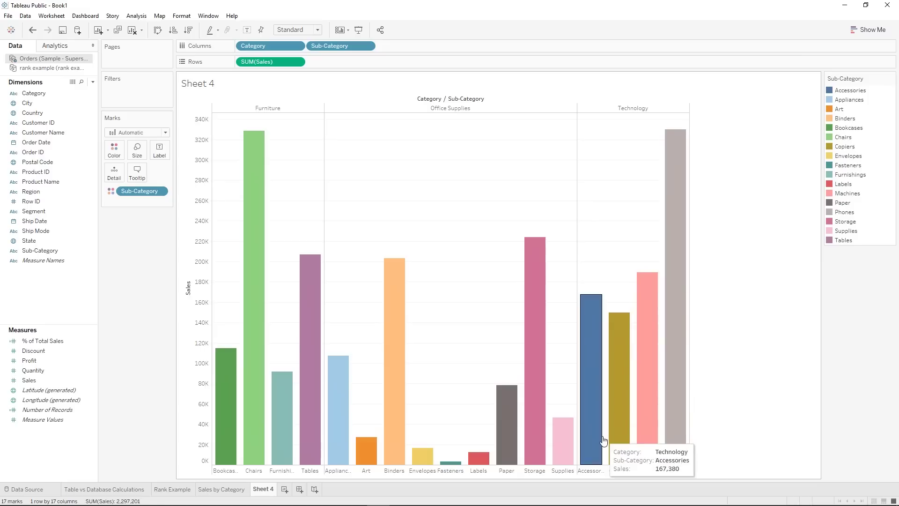
Rename the Sheet 4 worksheet as Sales by Sub-Category.
right_click(259, 490)
click(283, 386)
text(Sales by Sub)
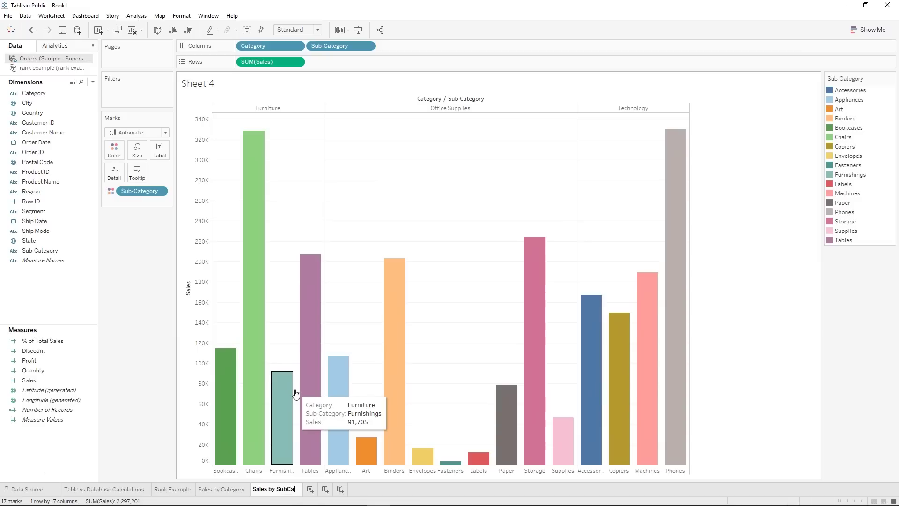
text(-Category)
key(Return)
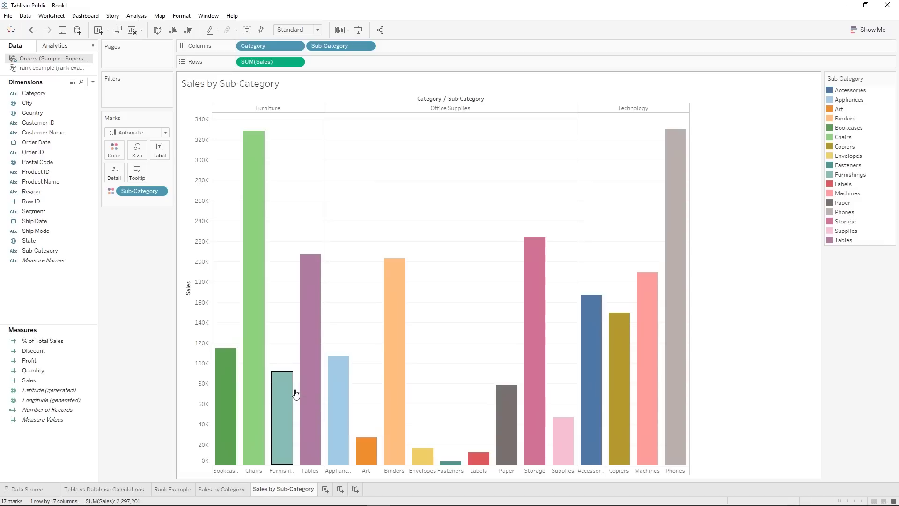
Start a filter action on the Sales by Category worksheet, name it Go to Sub-Category, and set it to run on Select.
click(225, 491)
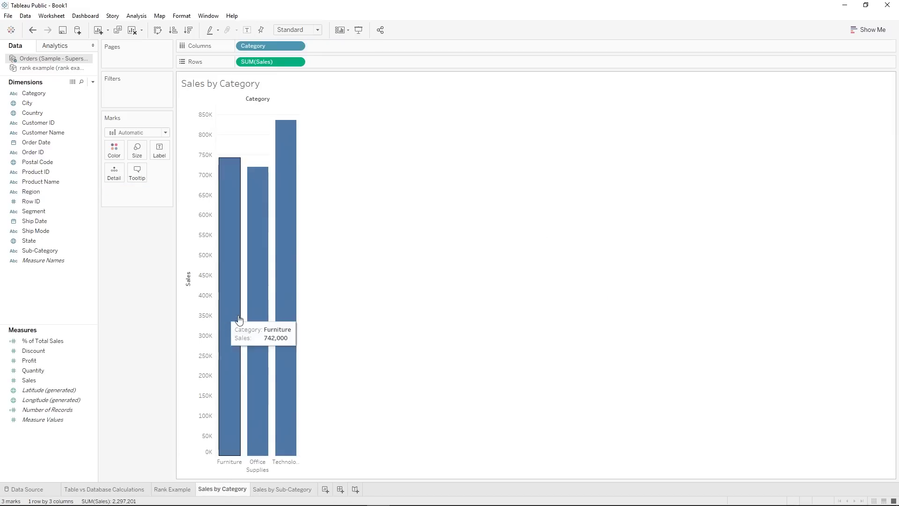
click(51, 15)
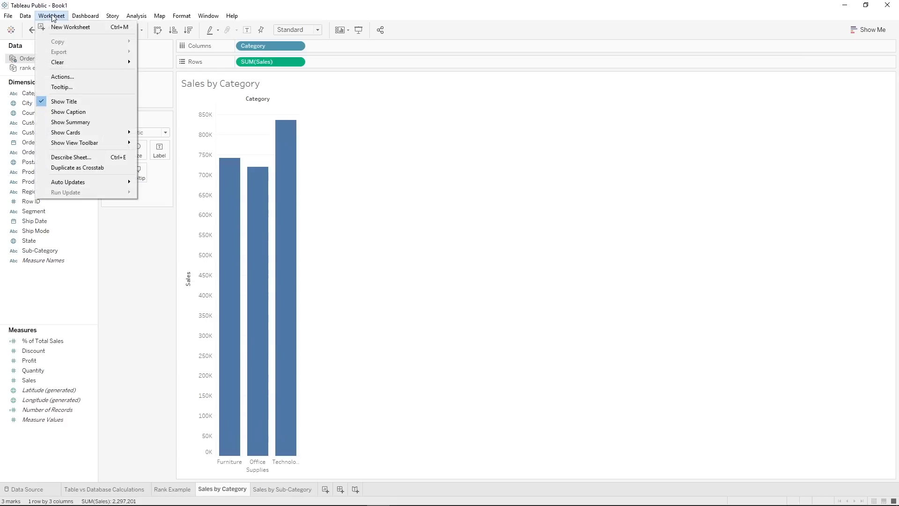
click(66, 78)
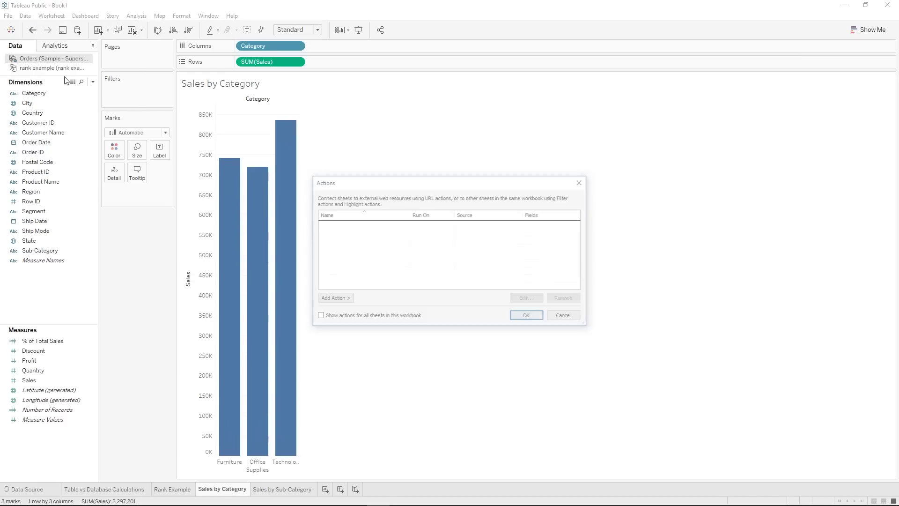
click(332, 298)
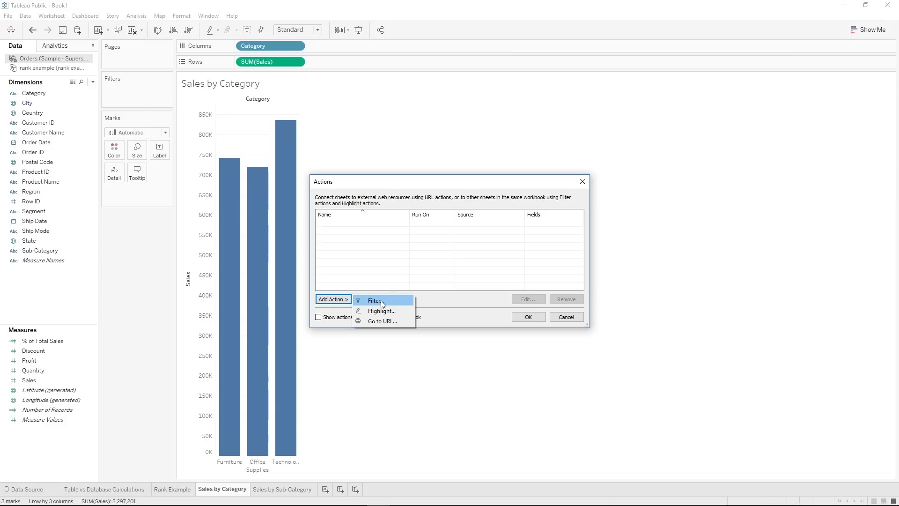
click(381, 302)
click(385, 113)
triple_click(385, 113)
key(BackSpace)
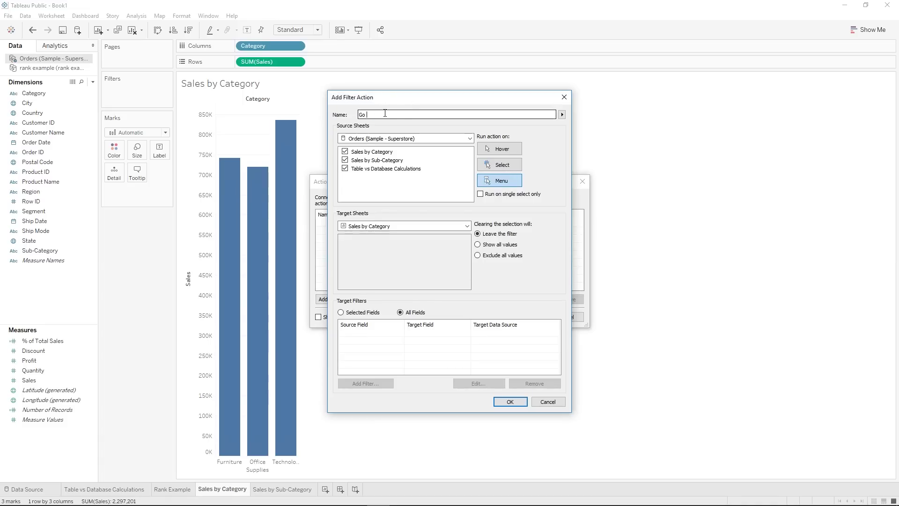
text(Go to Sub-Category)
click(496, 166)
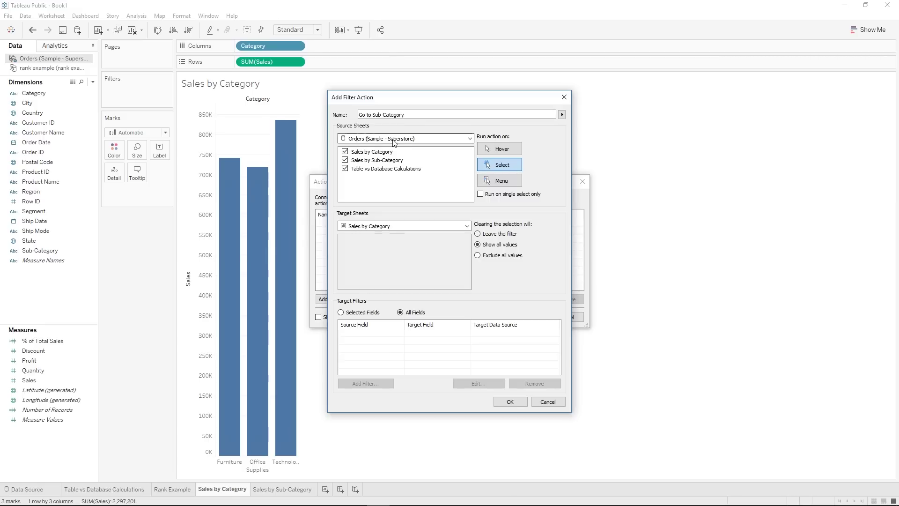
Limit the source to Sales by Category, and try the rank example data source before returning to Orders (Sample - Superstore).
click(346, 160)
click(345, 169)
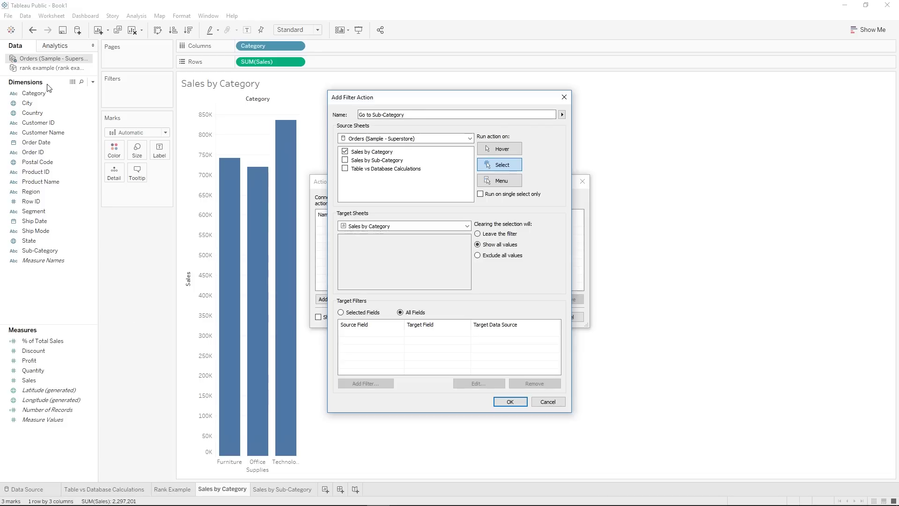
click(391, 140)
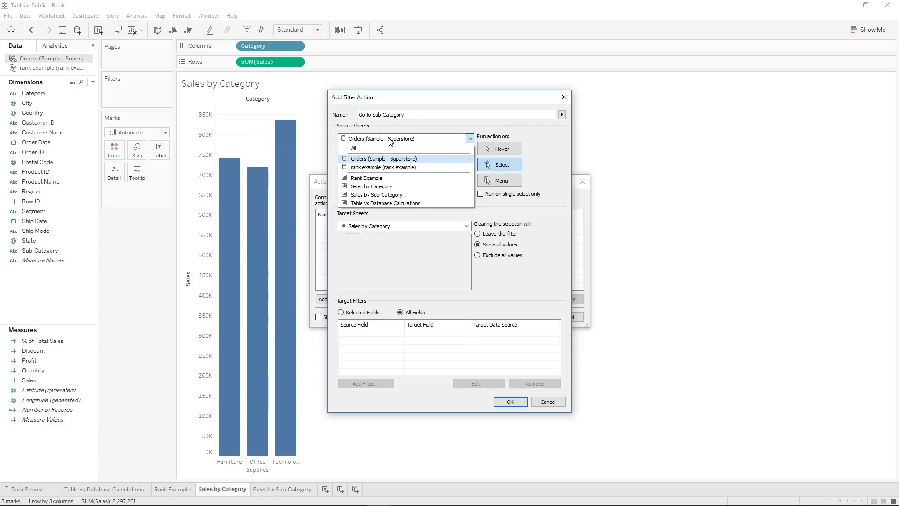
click(388, 169)
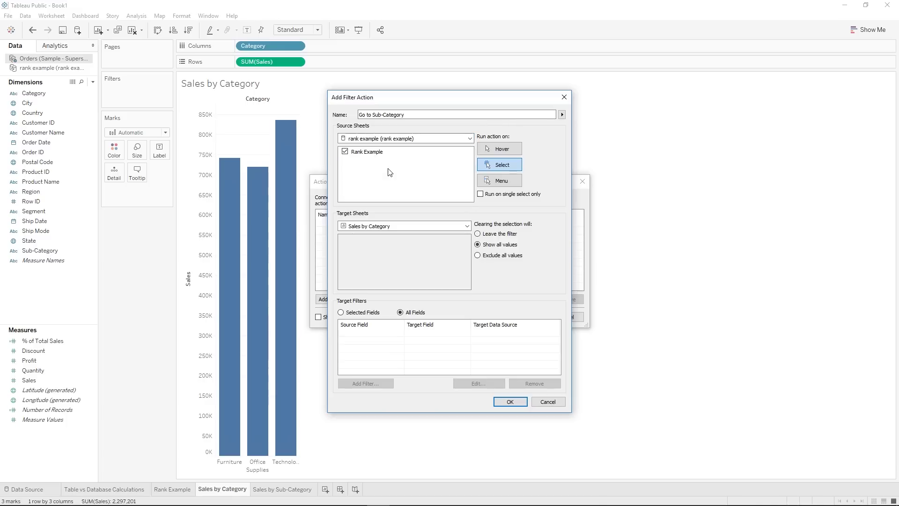
click(364, 140)
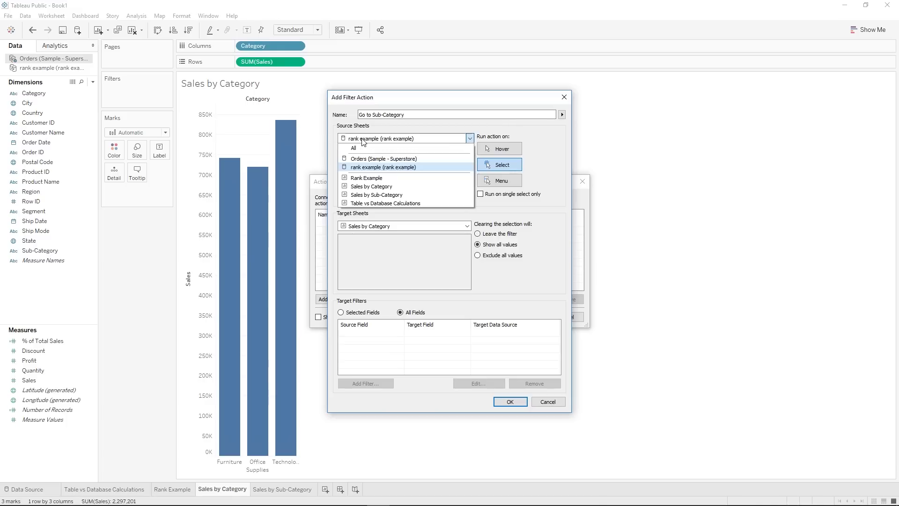
click(364, 162)
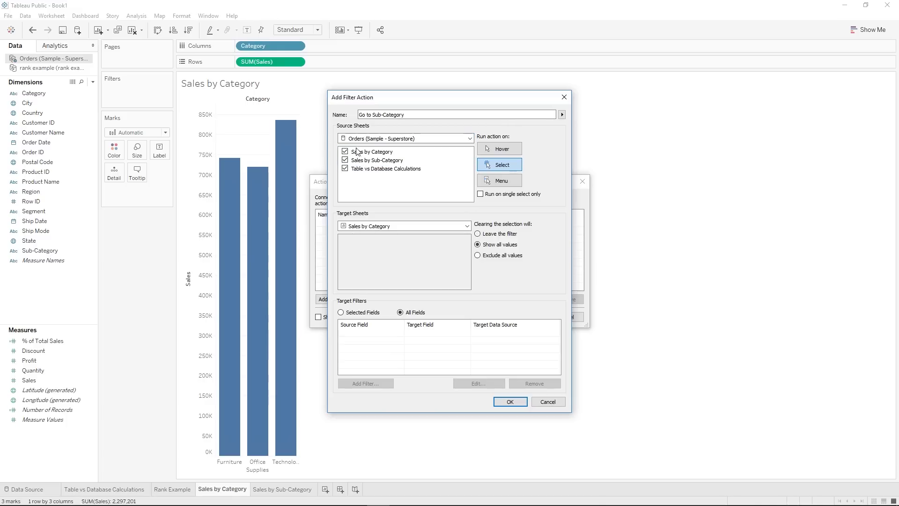
Limit the filter action's source to Sales by Category, set its target sheet to Sales by Sub-Category, and save the action.
click(345, 160)
click(346, 169)
click(369, 229)
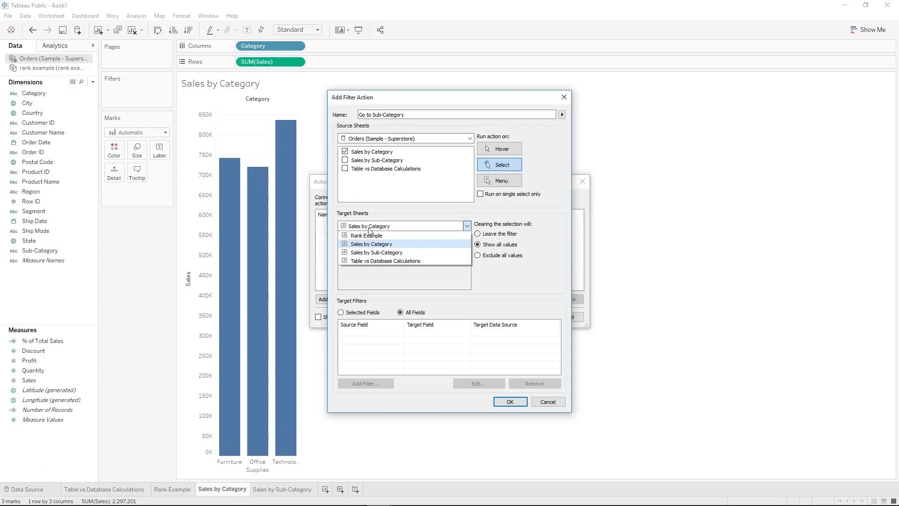
click(382, 253)
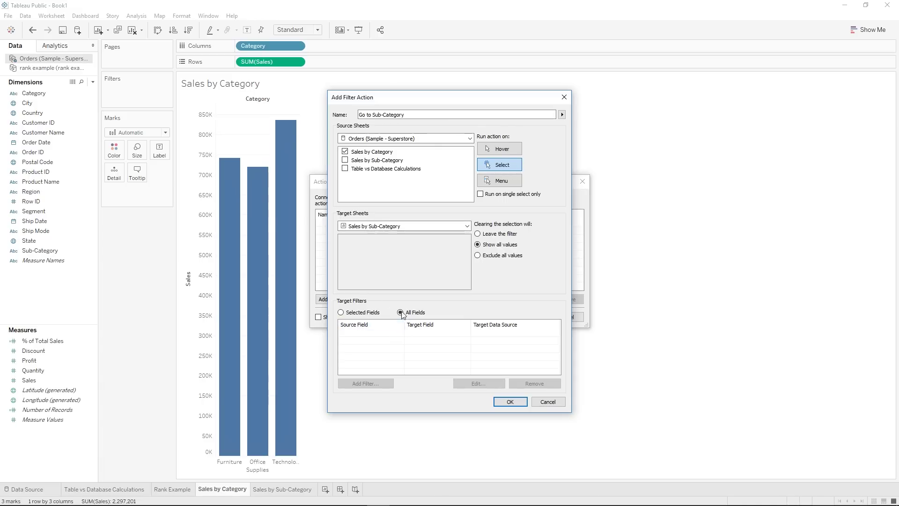
click(509, 402)
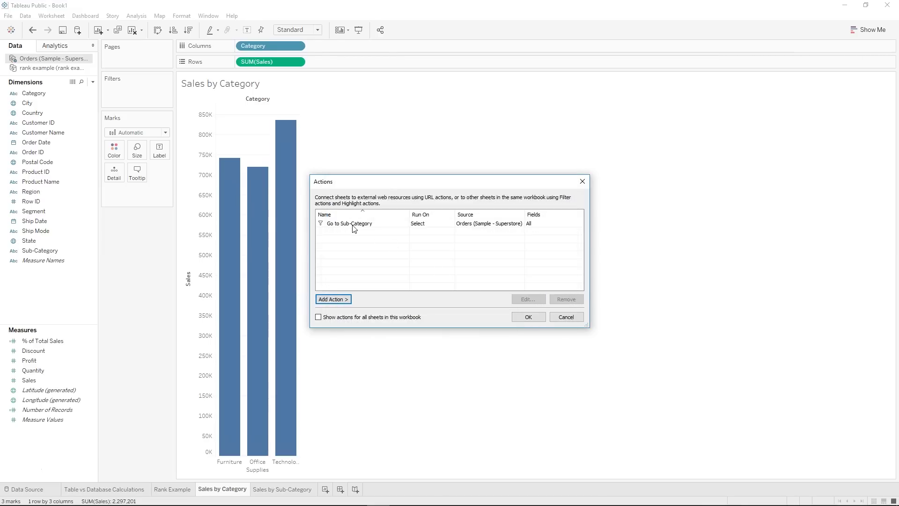
click(529, 317)
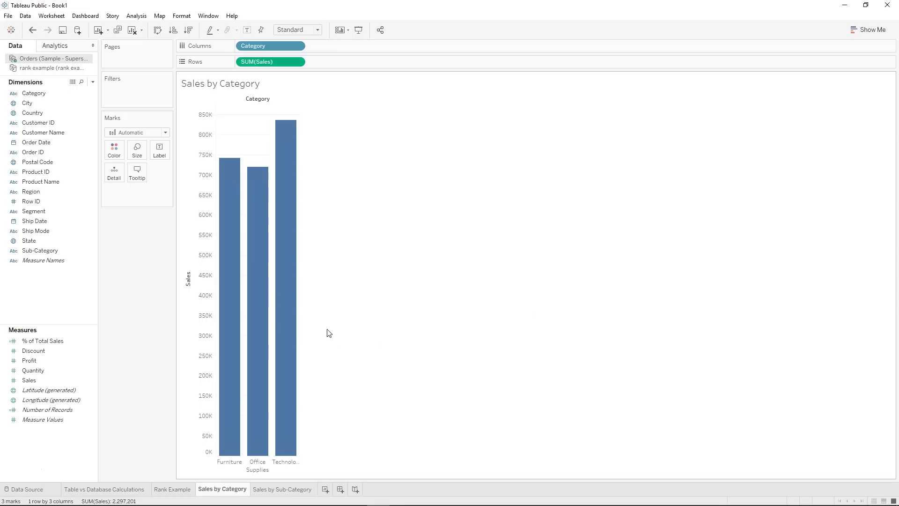
Widen the Sales by Category chart and test the action on the Furniture, Office Supplies and Technology bars, clearing the selection at the end.
drag(300, 325, 345, 337)
mouse_move(288, 439)
click(232, 350)
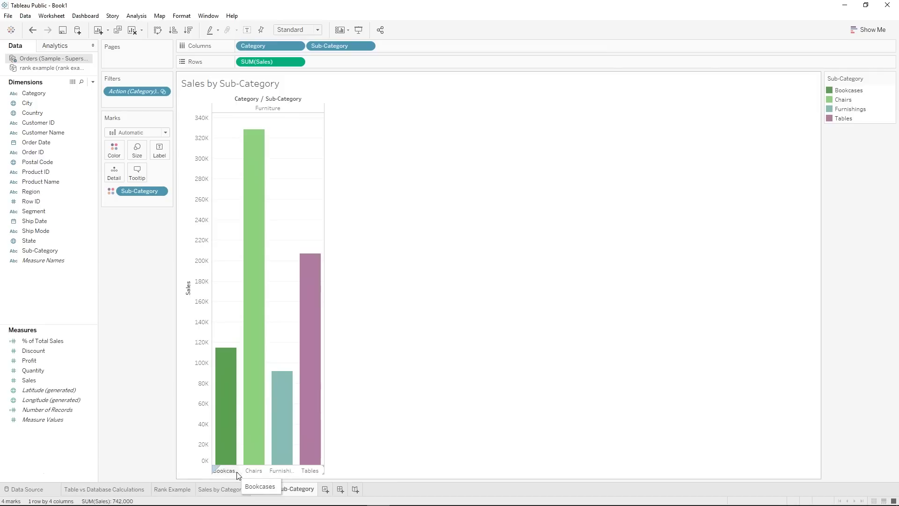
click(225, 491)
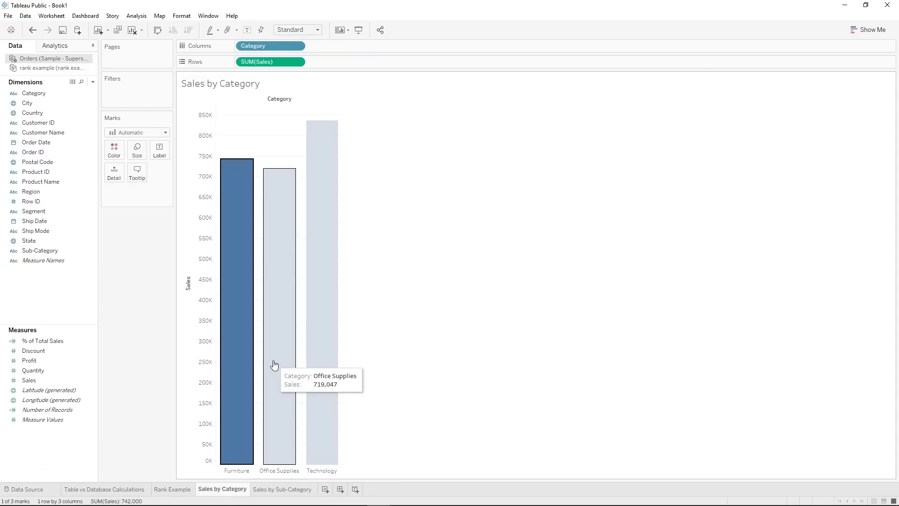
click(274, 365)
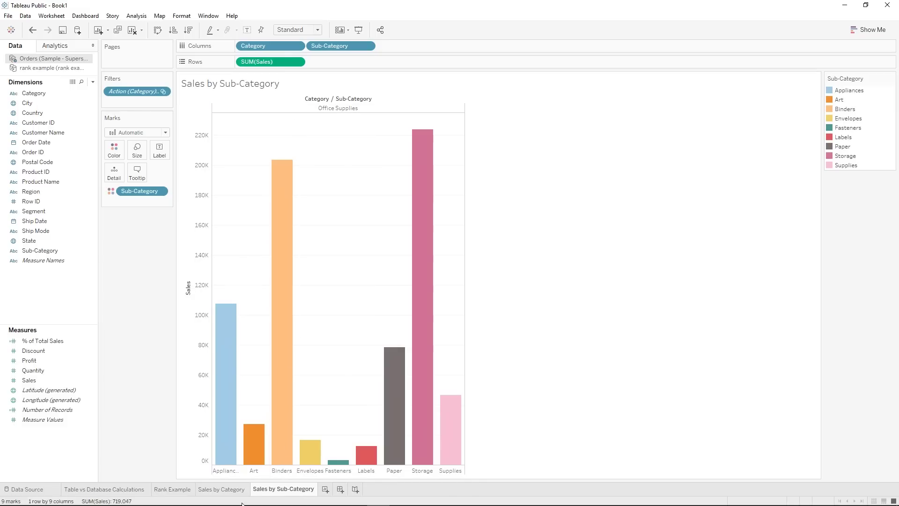
click(229, 489)
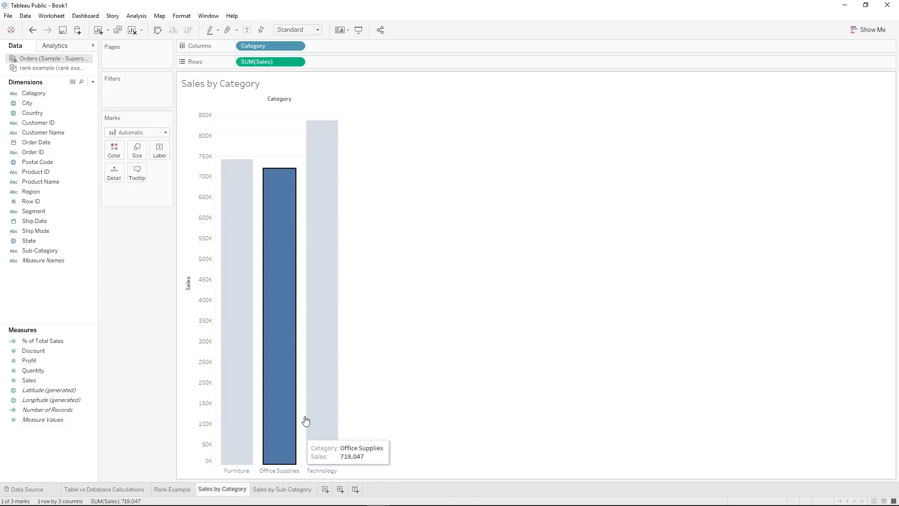
click(332, 401)
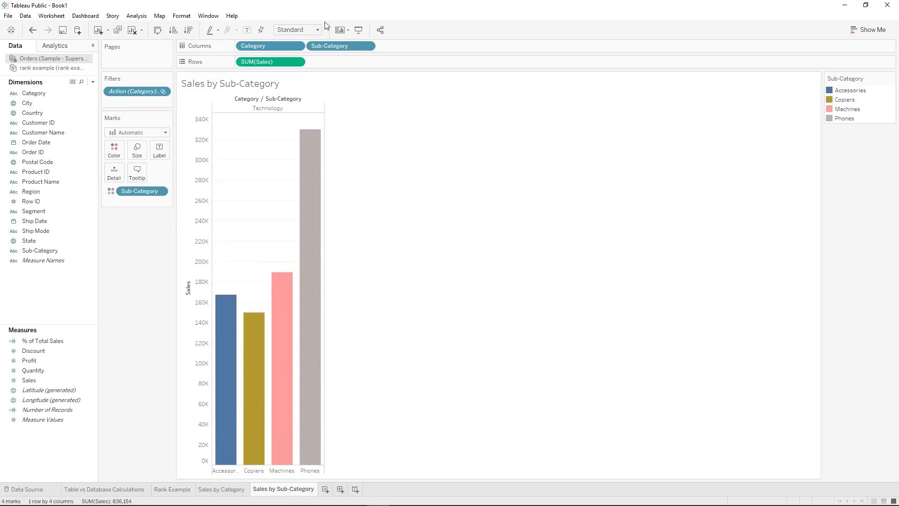
click(206, 489)
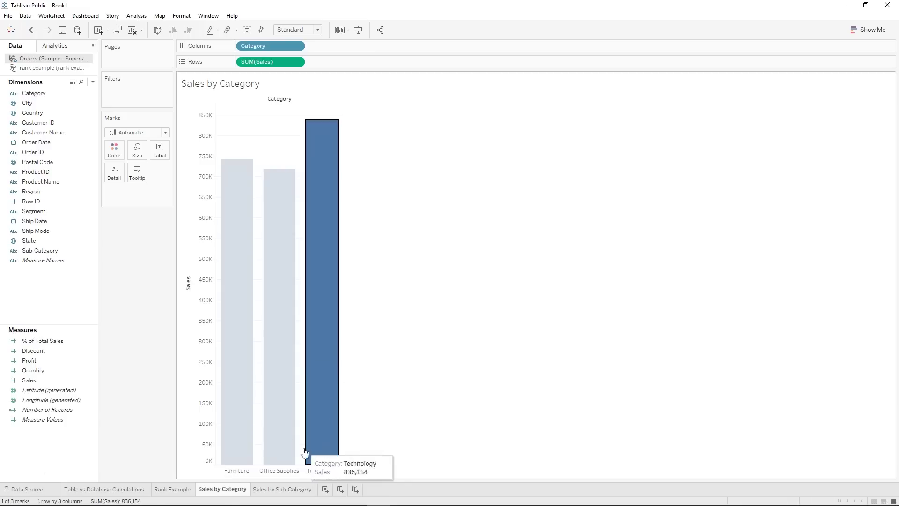
click(320, 432)
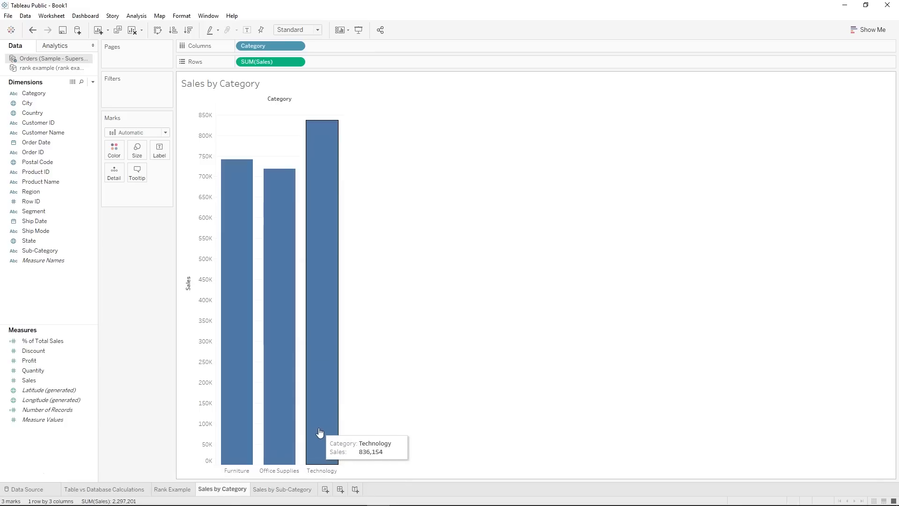
Duplicate the Sales by Category worksheet and exclude the copy from the source sheets of the Go to Sub-Category filter action.
right_click(236, 495)
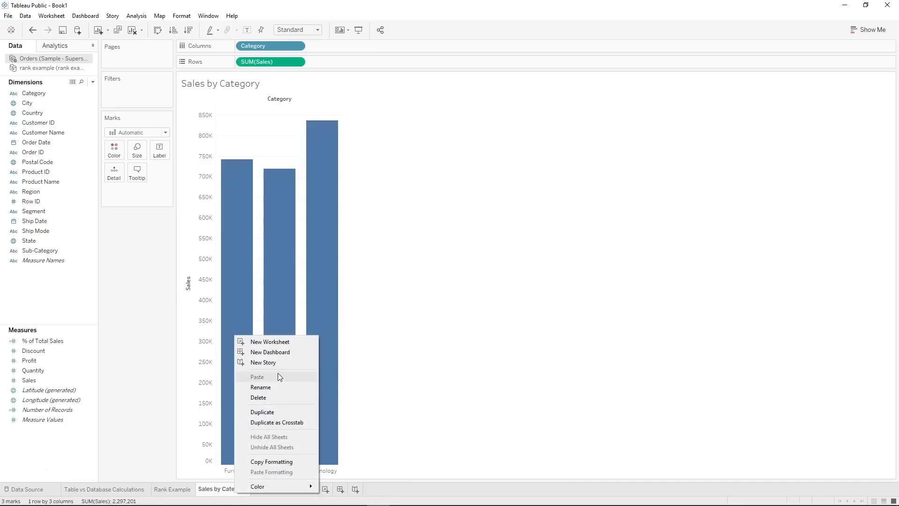
click(279, 413)
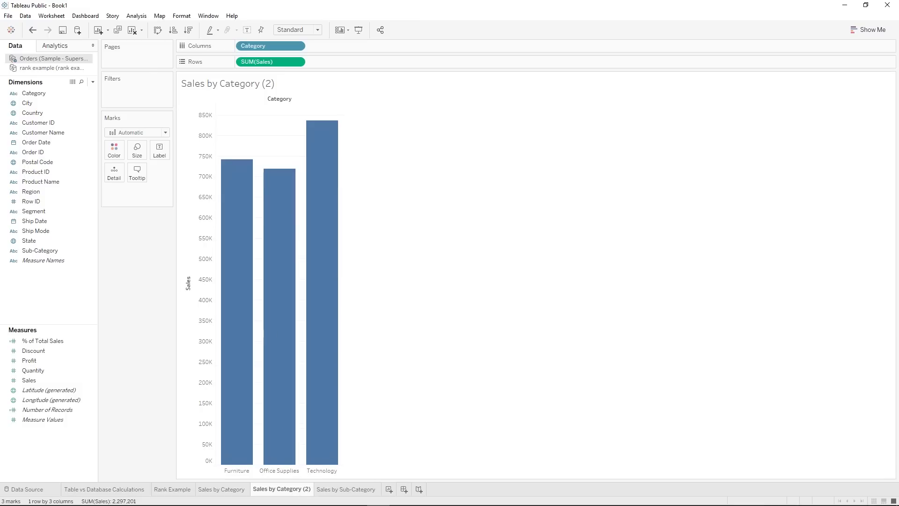
click(45, 17)
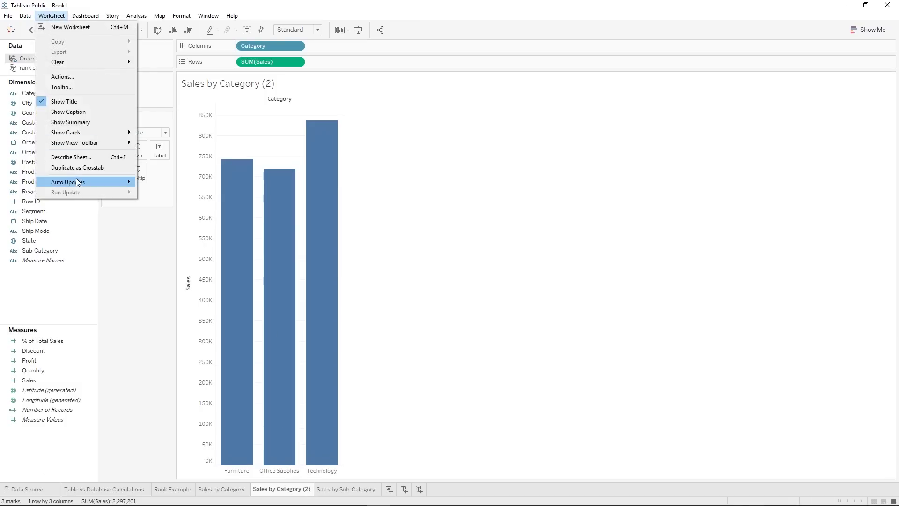
click(81, 78)
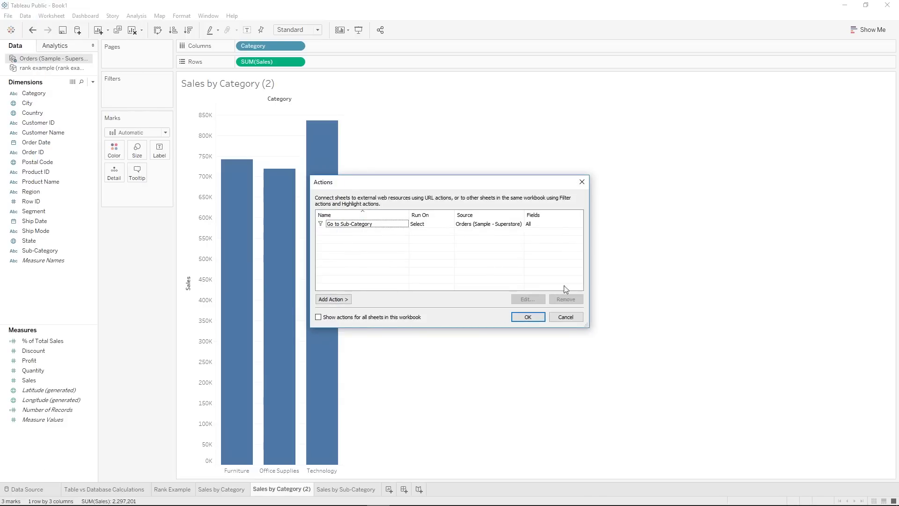
click(388, 227)
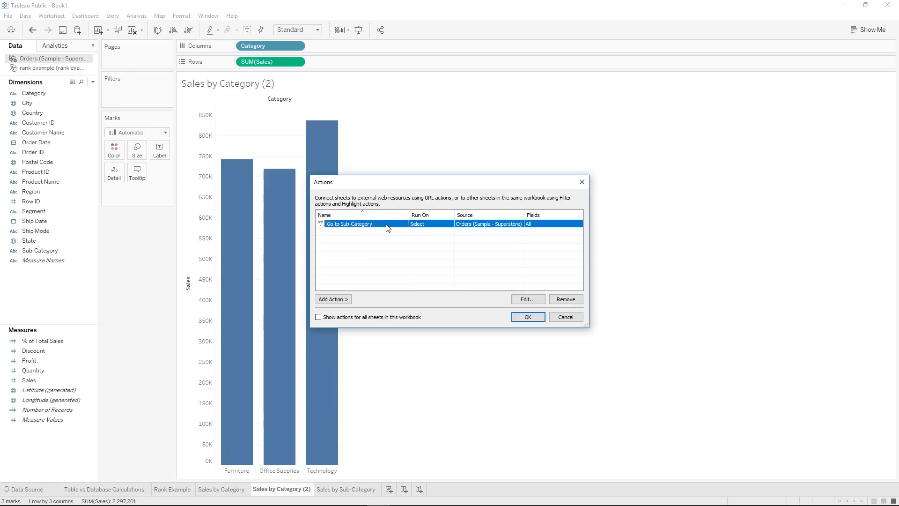
click(527, 298)
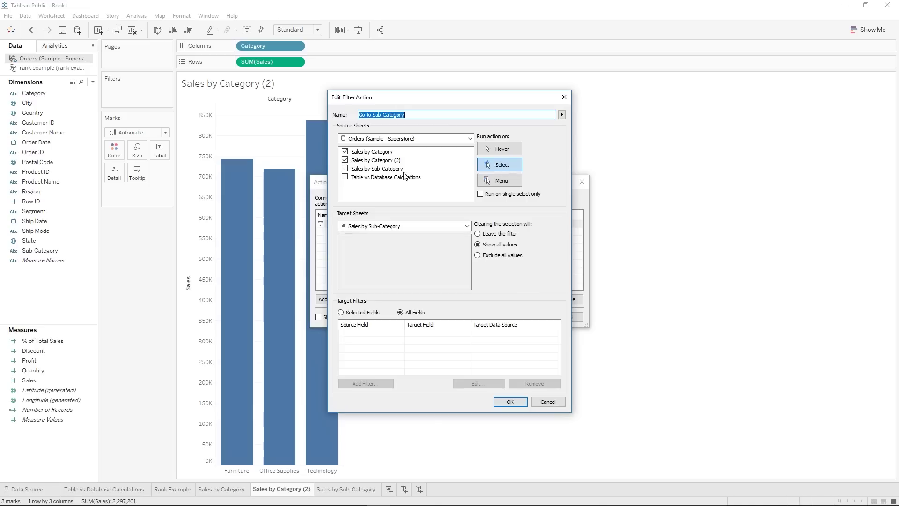
click(345, 160)
click(346, 161)
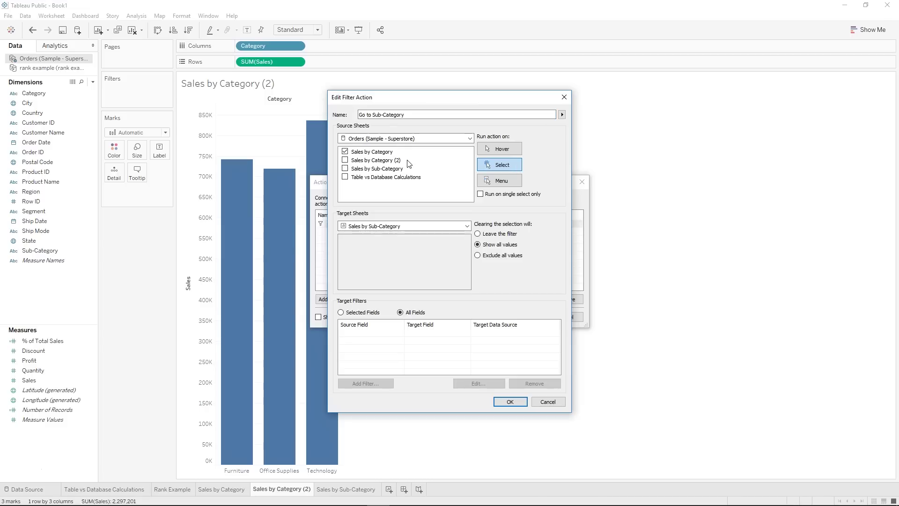
click(522, 404)
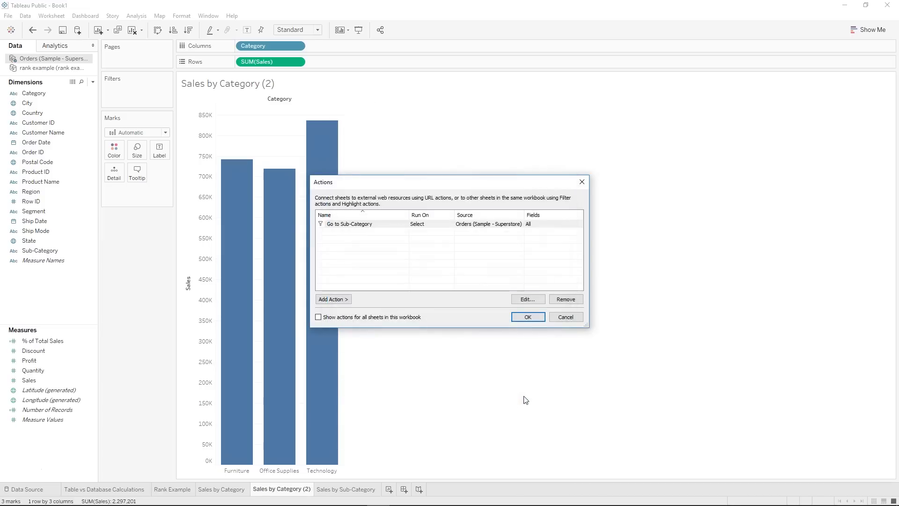
click(535, 317)
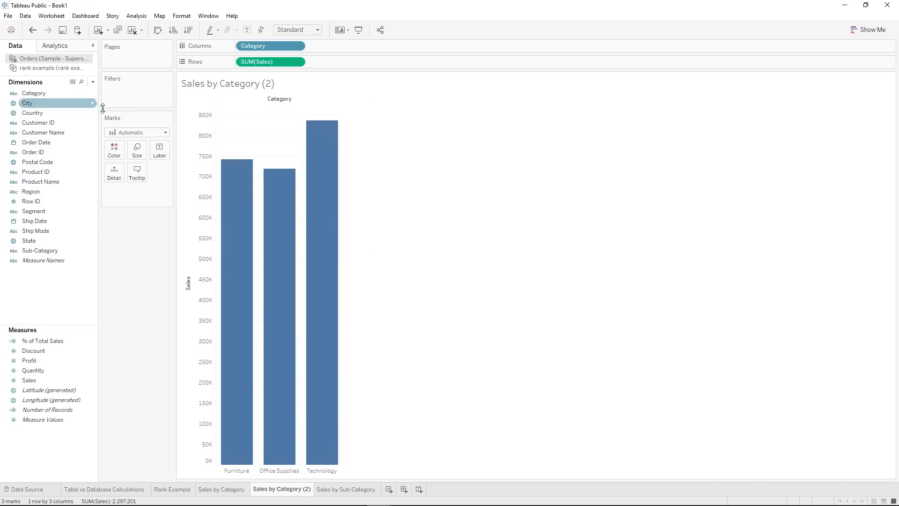
Review the source sheets of the Go to Sub-Category filter action and close the action settings.
click(54, 15)
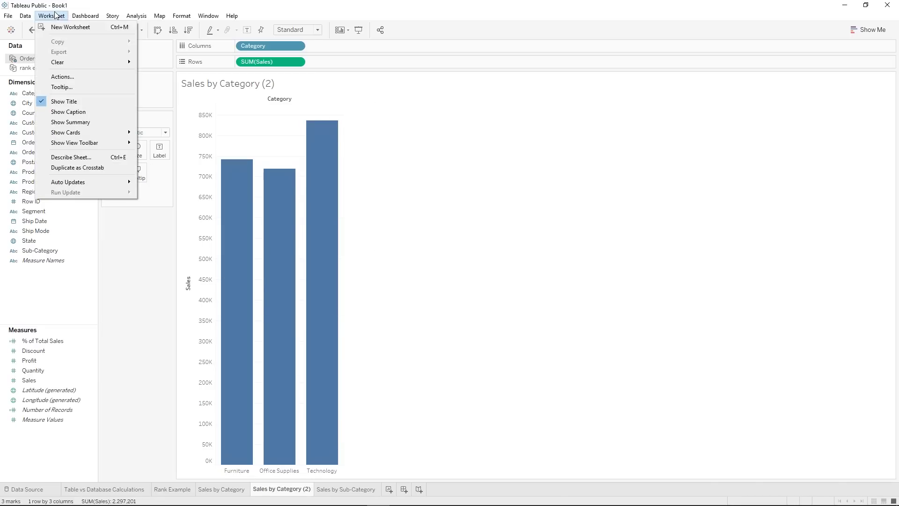
click(62, 77)
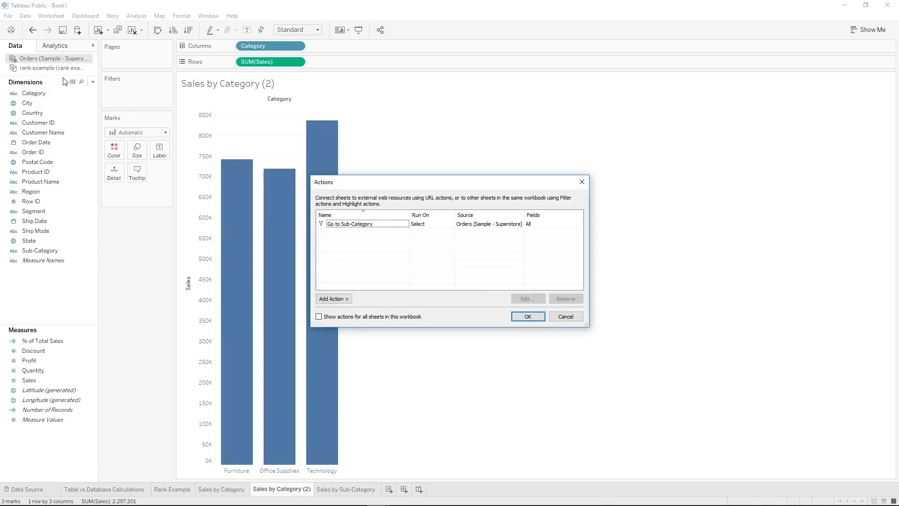
click(369, 226)
click(528, 298)
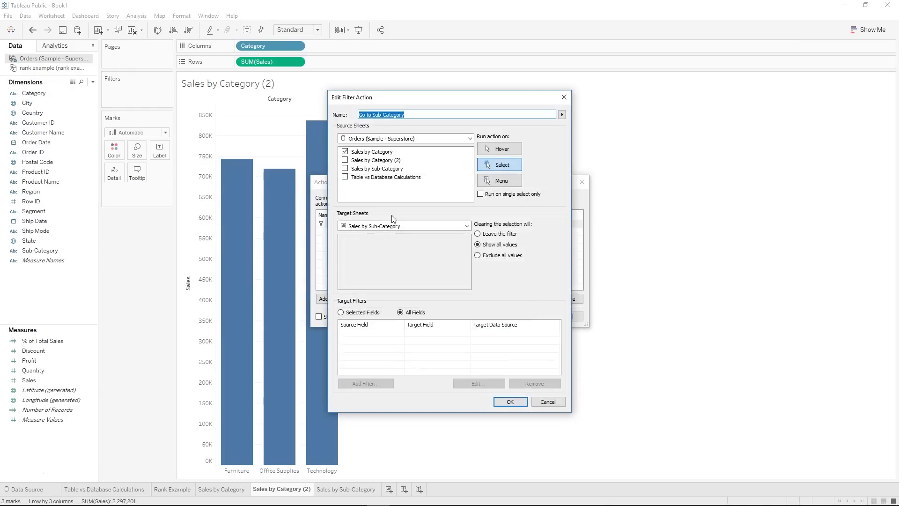
click(565, 97)
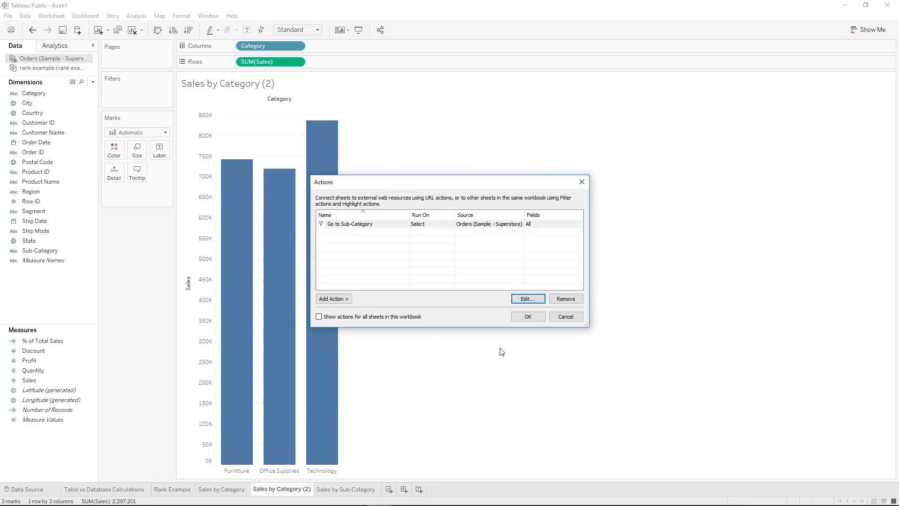
click(528, 316)
Test the filter action on the Technology bar in Sales by Category (2) and in the original Sales by Category worksheet.
click(316, 300)
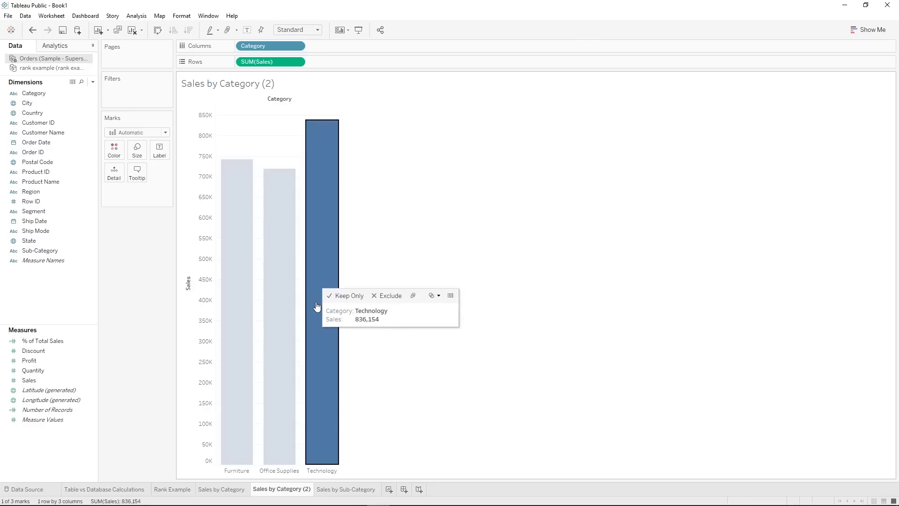
click(317, 319)
click(218, 489)
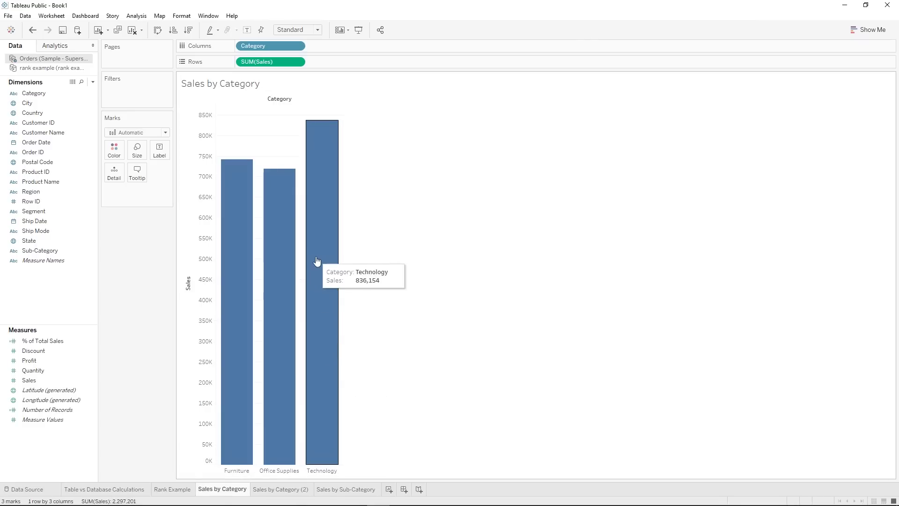
click(318, 261)
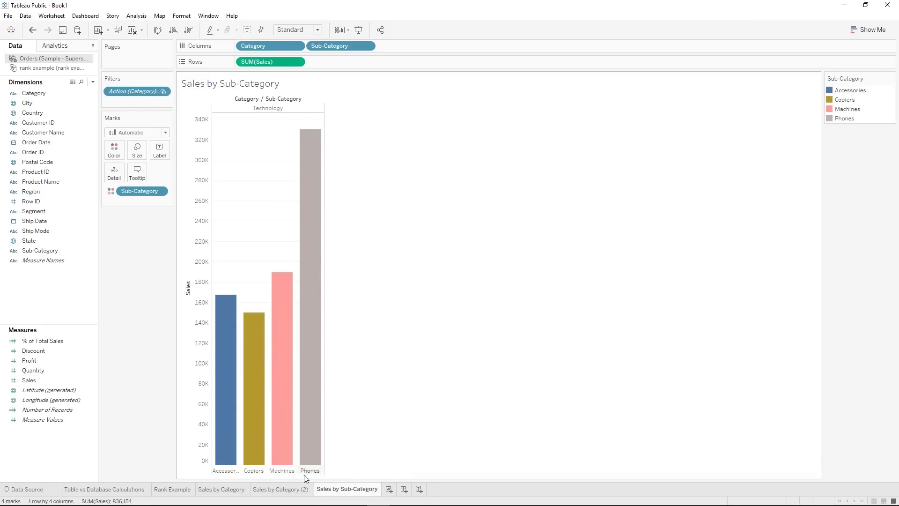
Move the Sales by Category (2) worksheet after Sales by Sub-Category and rename it Sales by Category Stacked.
click(297, 489)
drag(297, 493, 365, 494)
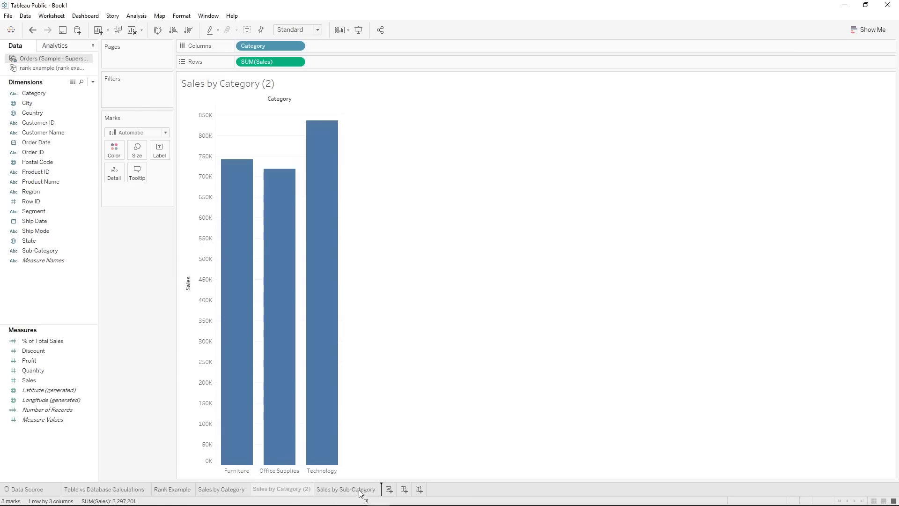
right_click(359, 491)
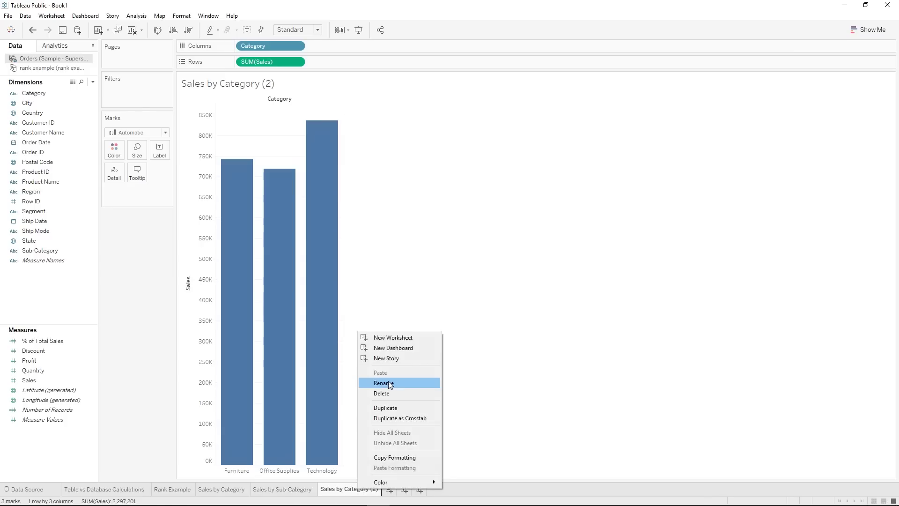
click(374, 382)
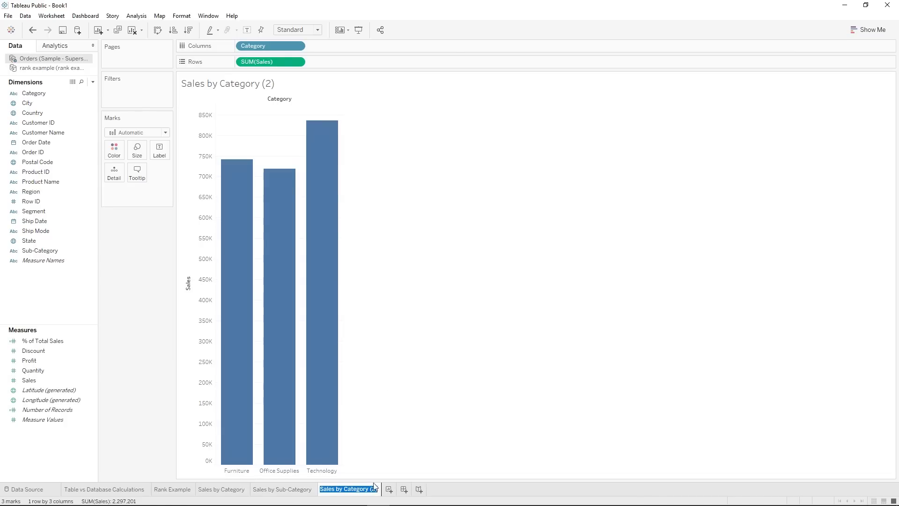
click(375, 490)
click(380, 490)
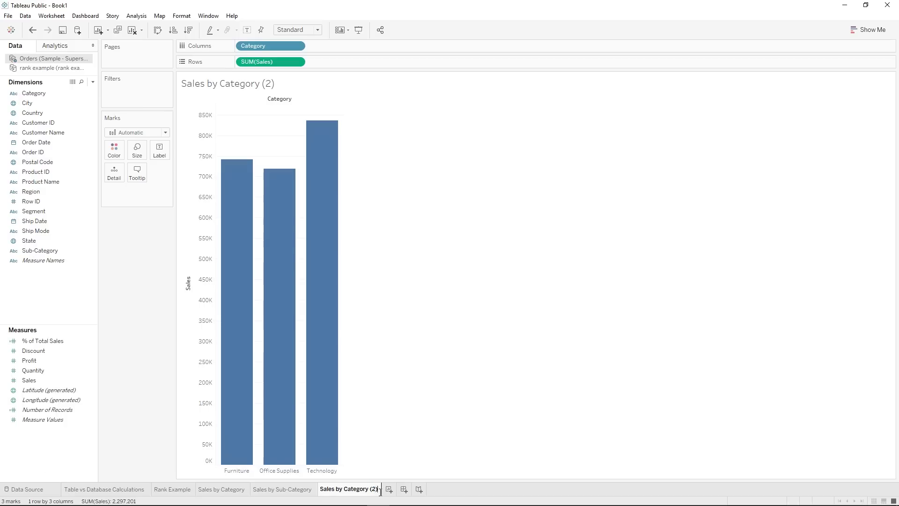
key(BackSpace)
key(BackSpace)
key(BackSpace)
key(BackSpace)
text(Stacked)
key(Return)
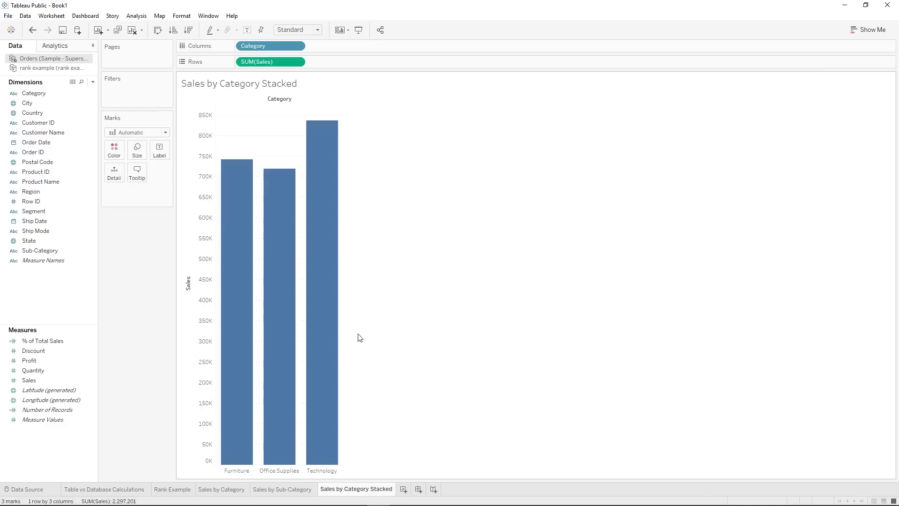
Color the category bars by Sub-Category and sort the sub-categories in ascending order by the Sum of Sales field.
drag(59, 249, 115, 150)
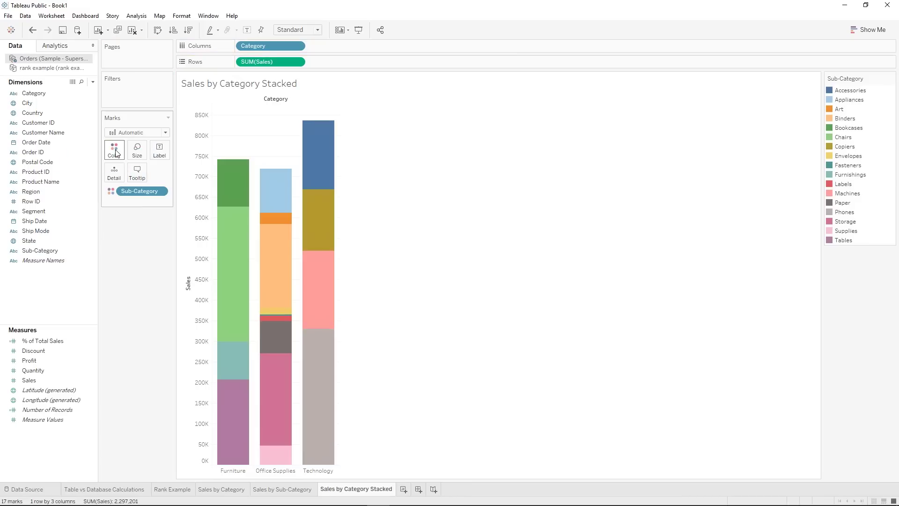
mouse_move(242, 230)
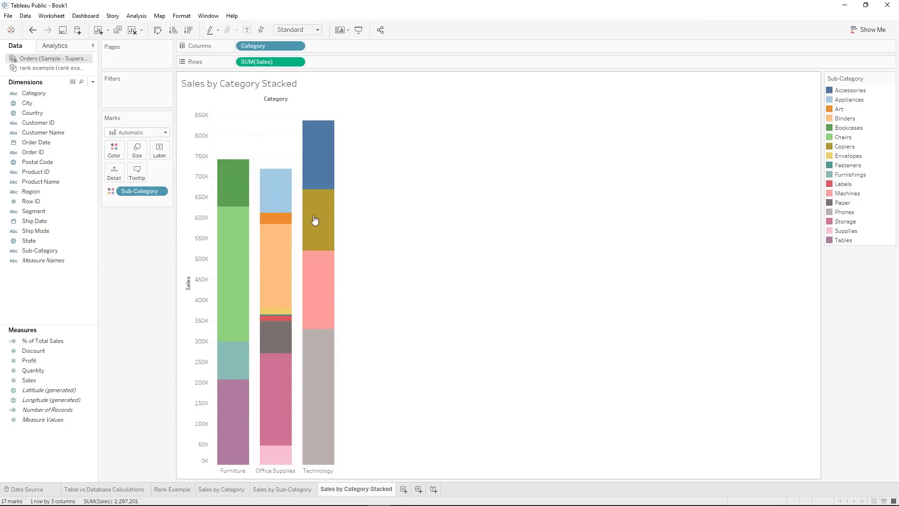
right_click(125, 192)
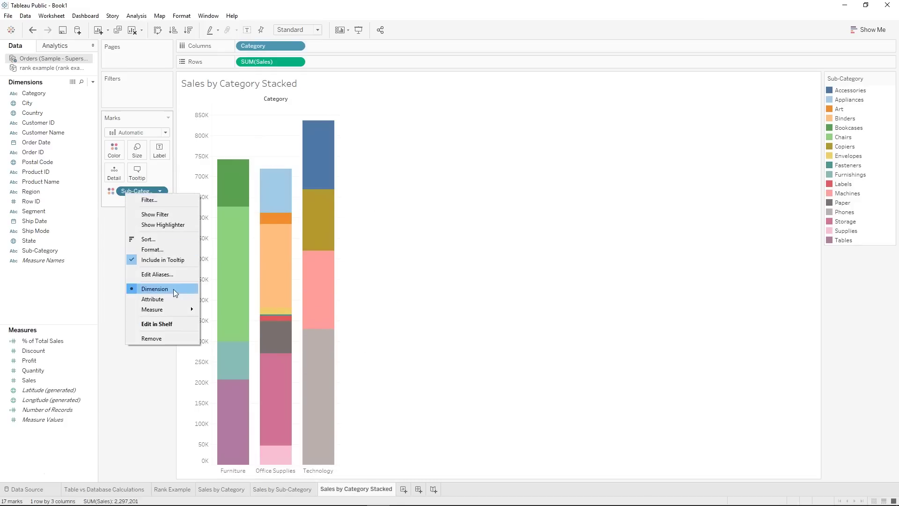
click(154, 238)
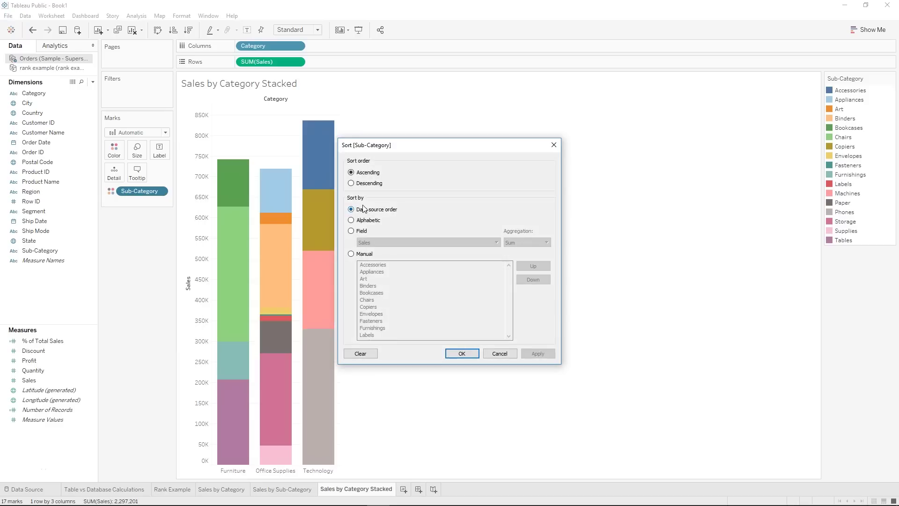
click(351, 230)
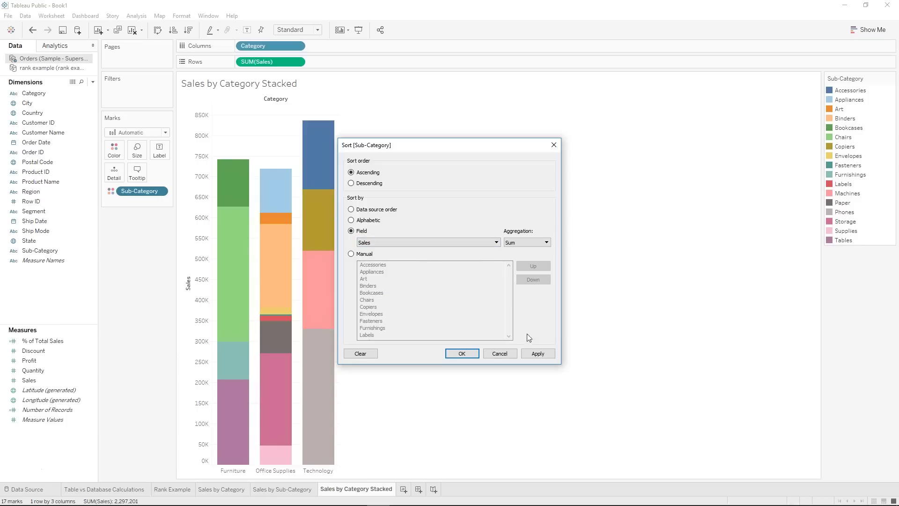
click(540, 357)
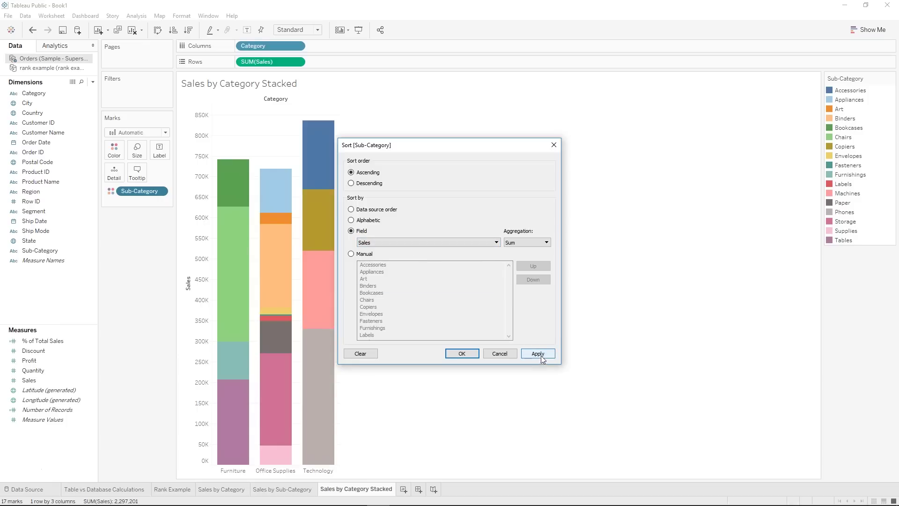
click(461, 355)
mouse_move(241, 425)
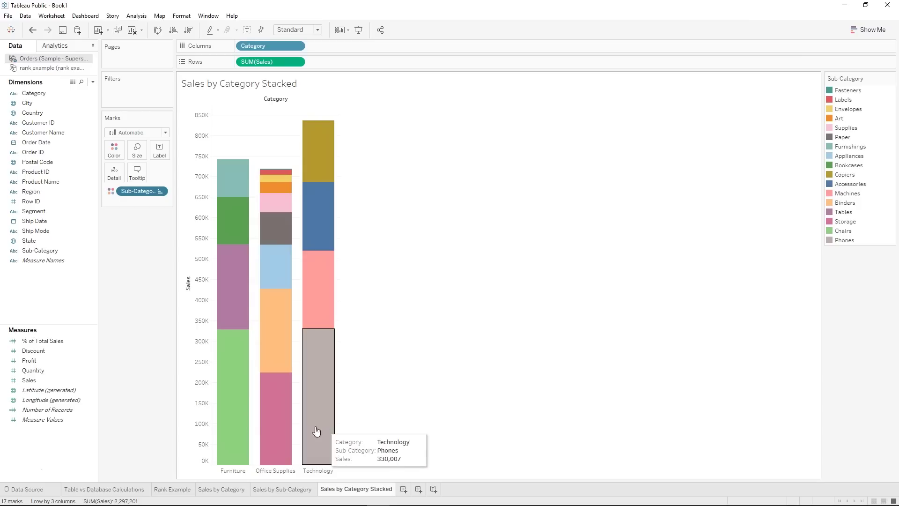
mouse_move(266, 326)
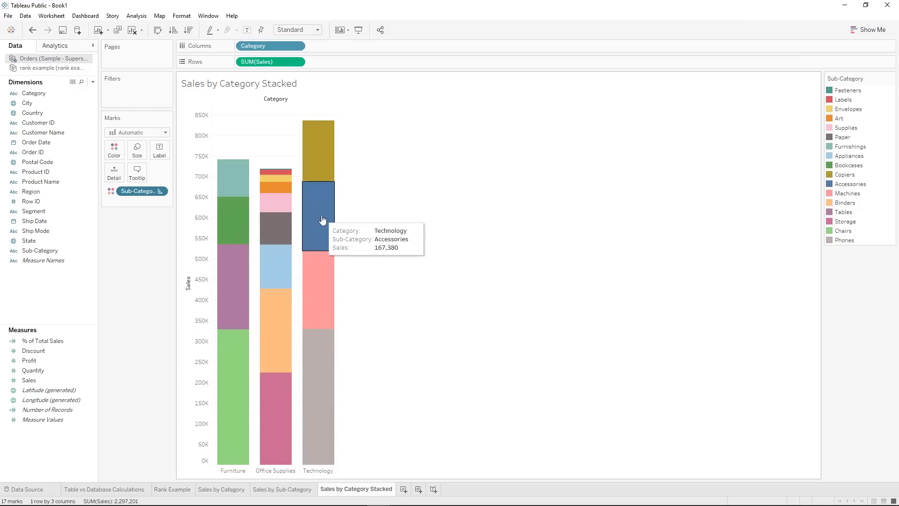
mouse_move(284, 168)
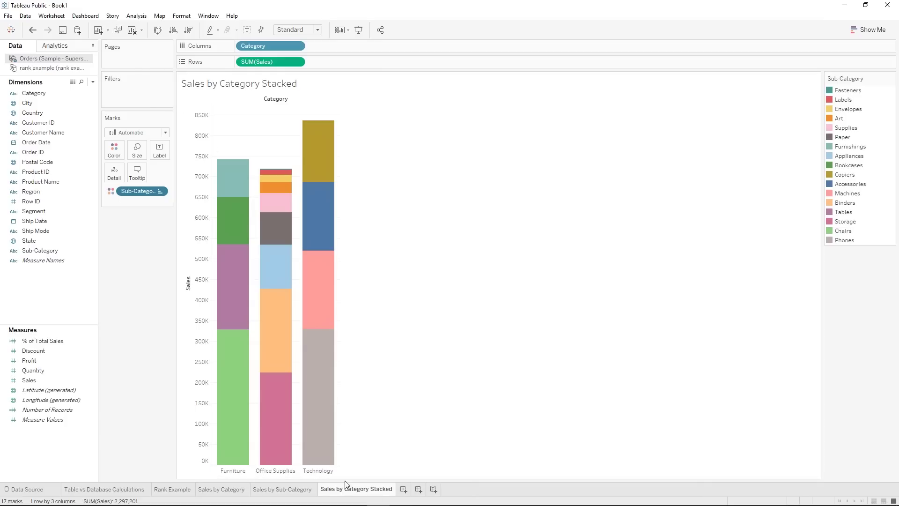
Create a dashboard with the Sales by Category Stacked sheet and place Sales by Sub-Category beneath it.
click(419, 489)
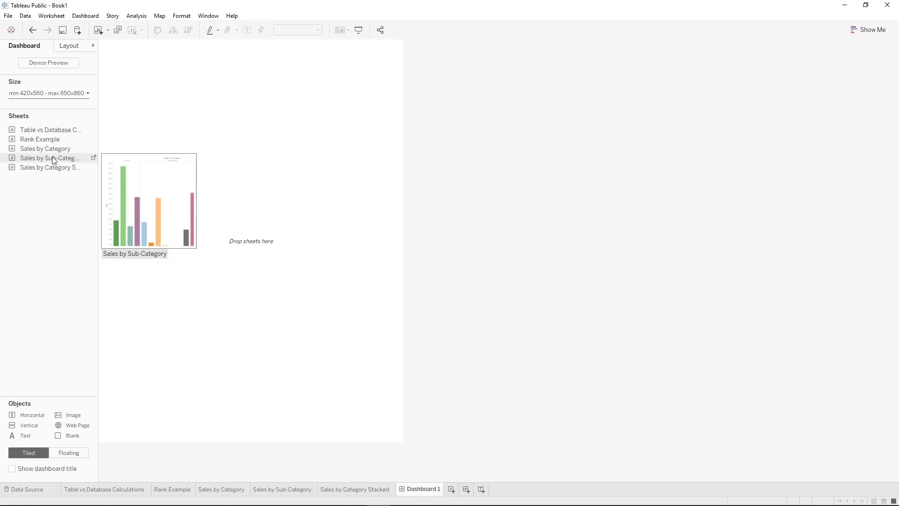
drag(52, 166, 241, 150)
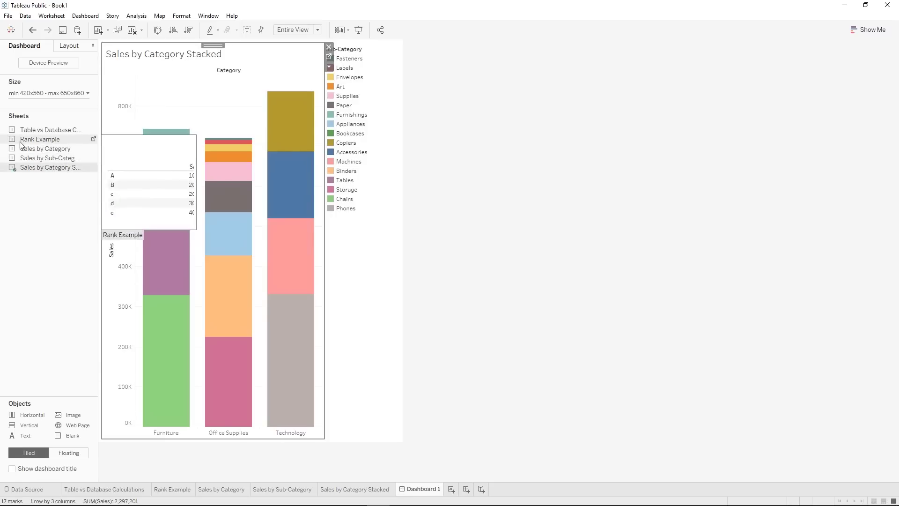
click(53, 159)
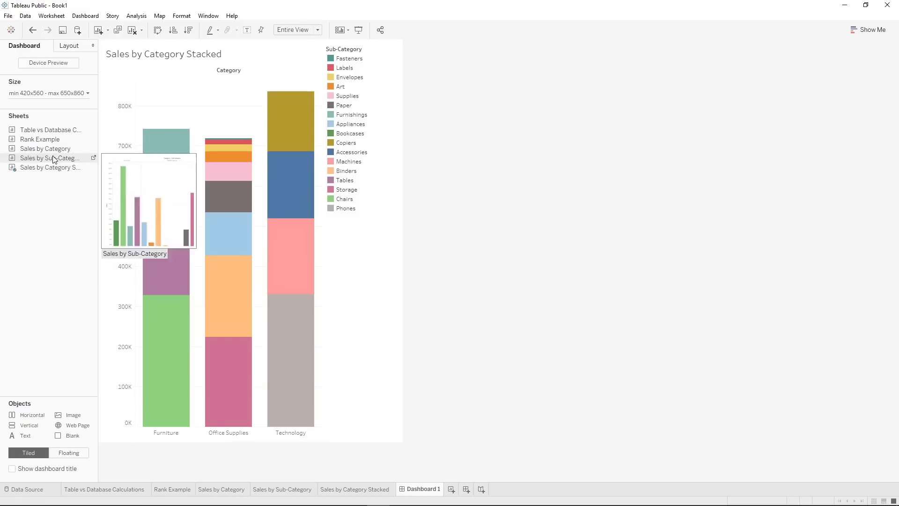
drag(52, 158, 228, 355)
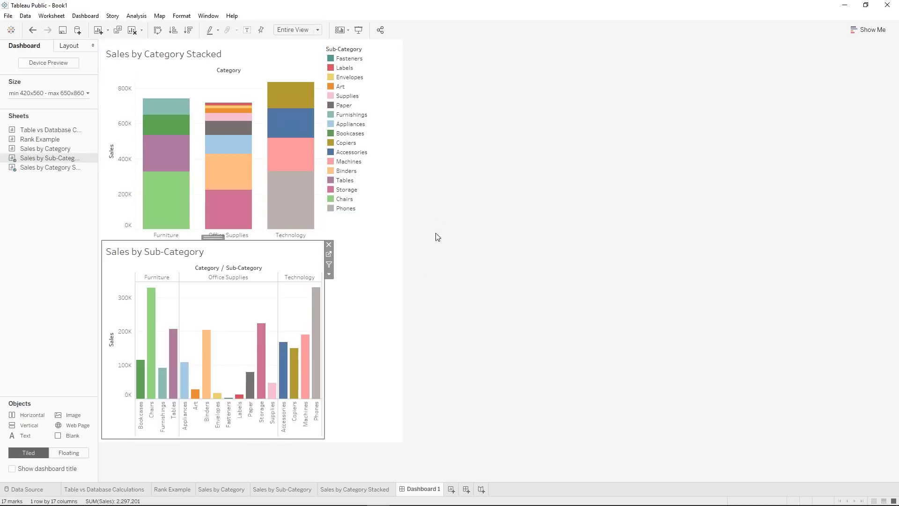
Set the dashboard size to Automatic.
click(49, 94)
click(43, 108)
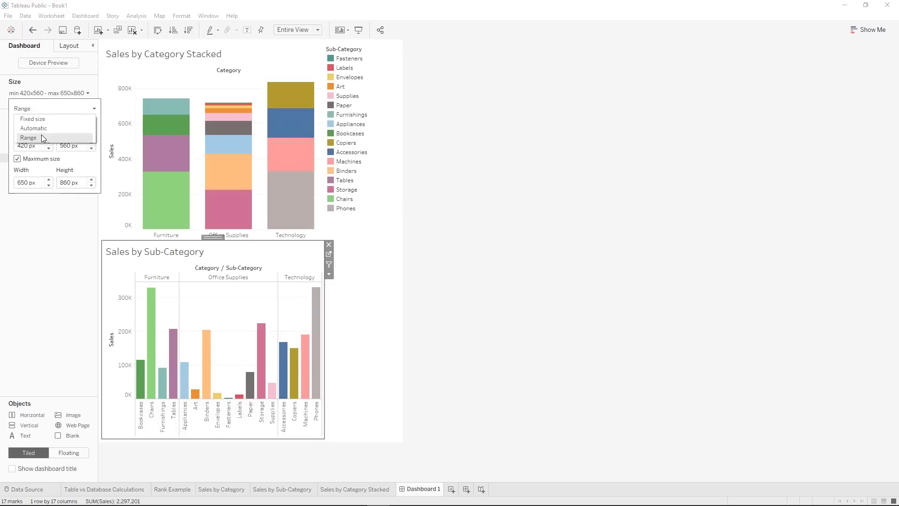
click(41, 129)
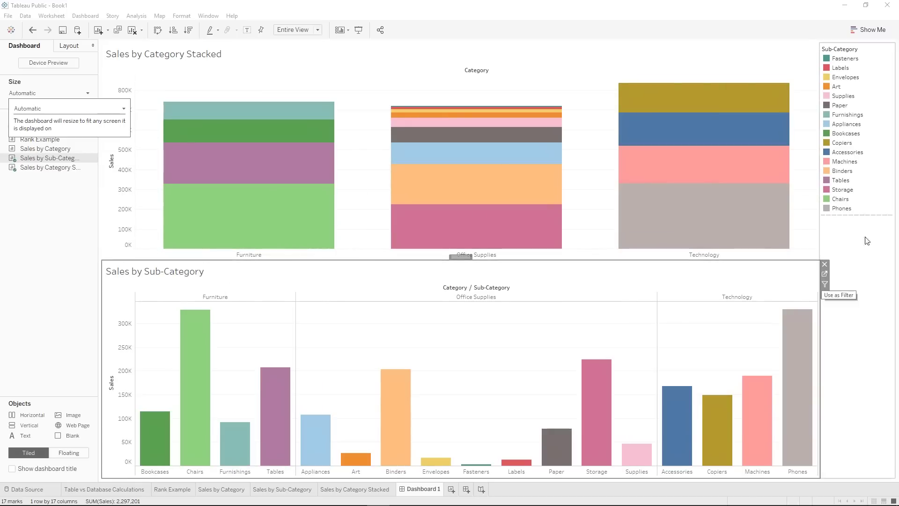
click(414, 26)
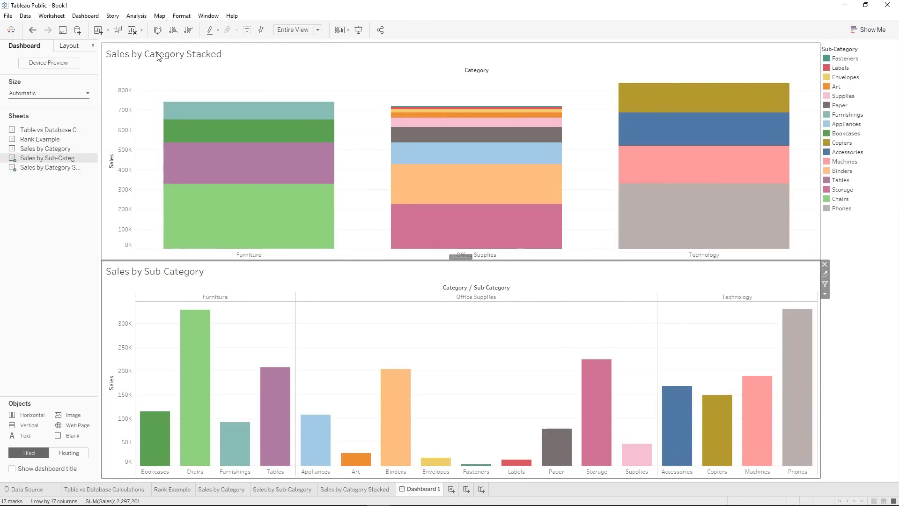
Add a dashboard highlight action named Highlight Sales by Subcategory, run on Select, with source Sales by Category Stacked and target Sales by Sub-Category.
click(78, 19)
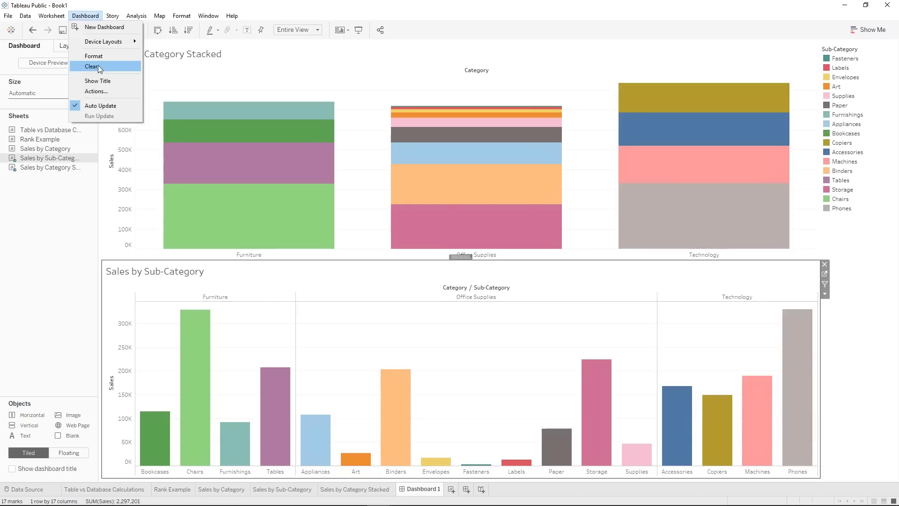
click(105, 91)
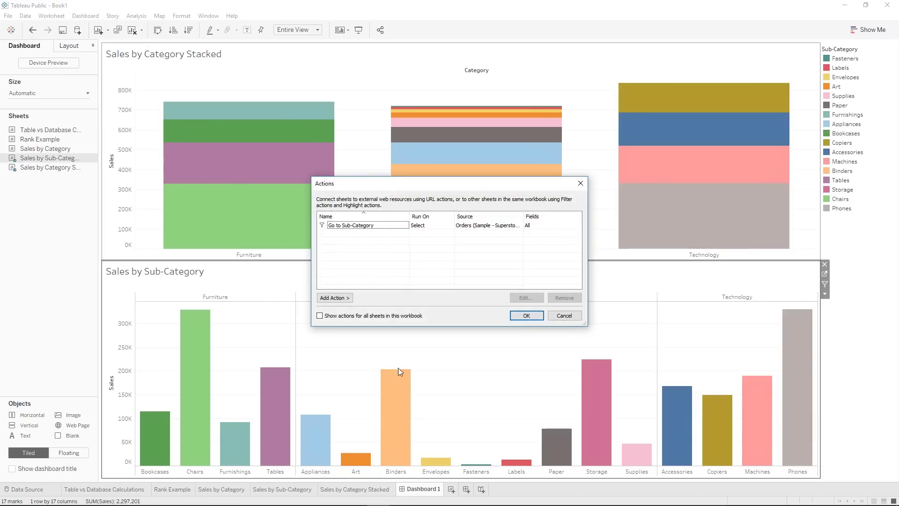
click(341, 299)
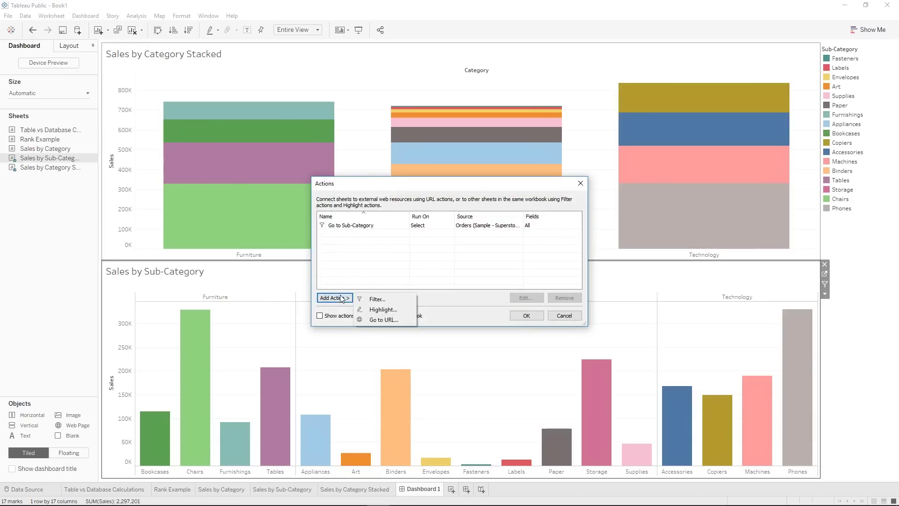
click(398, 302)
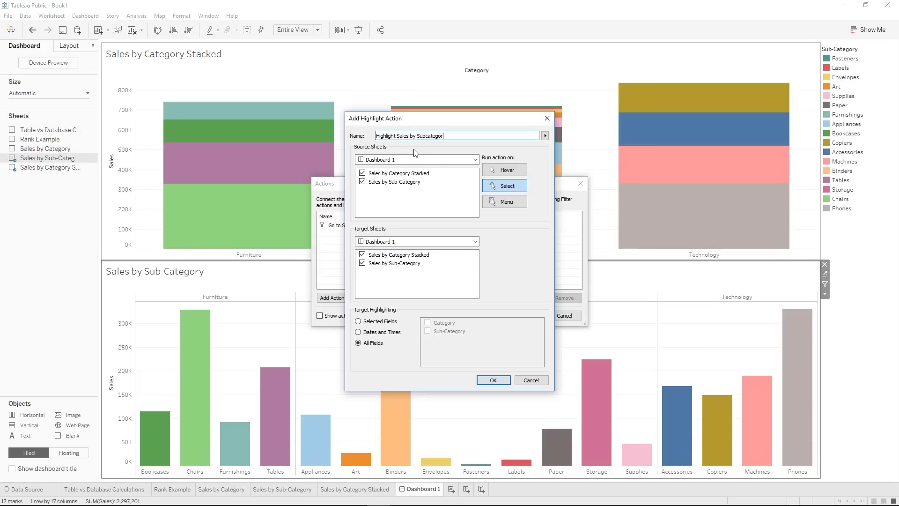
click(363, 182)
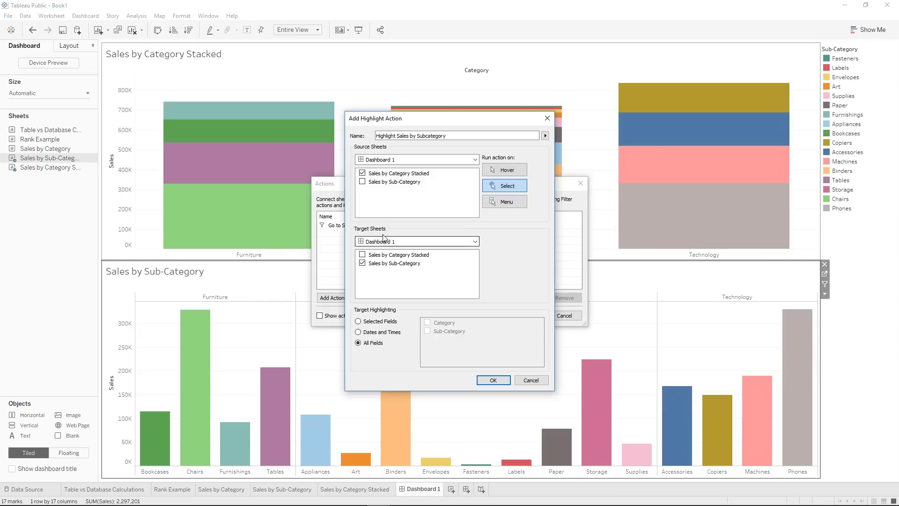
click(493, 379)
click(528, 316)
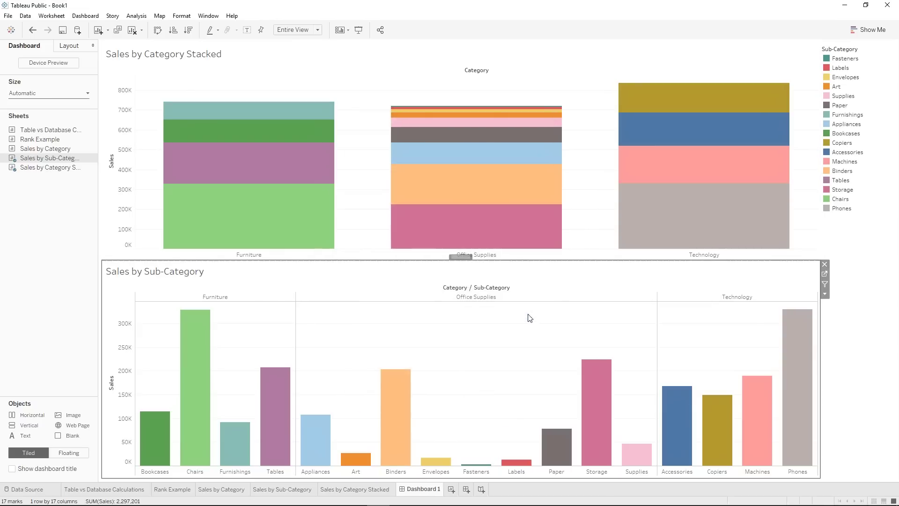
Test the highlight action by selecting single segments such as Chairs, Labels, Binders and Accessories in the stacked chart, and clear the selection.
click(261, 216)
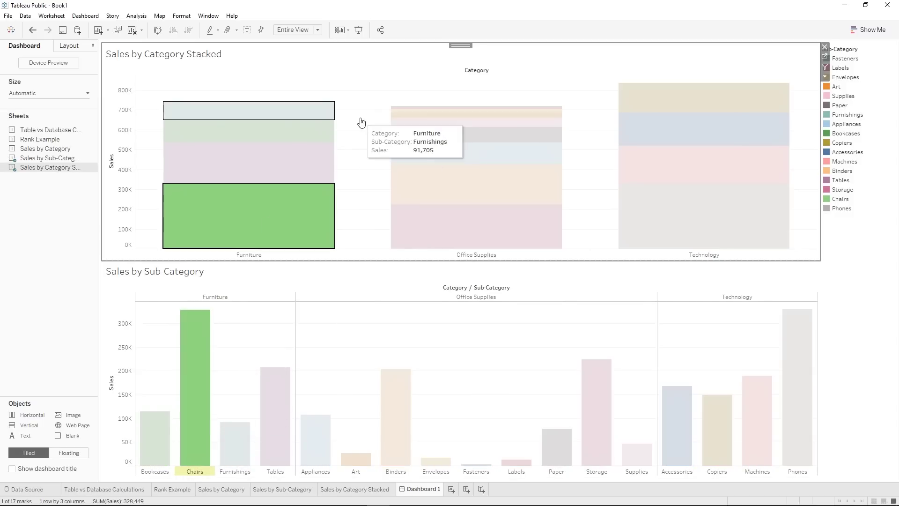
click(331, 112)
click(464, 112)
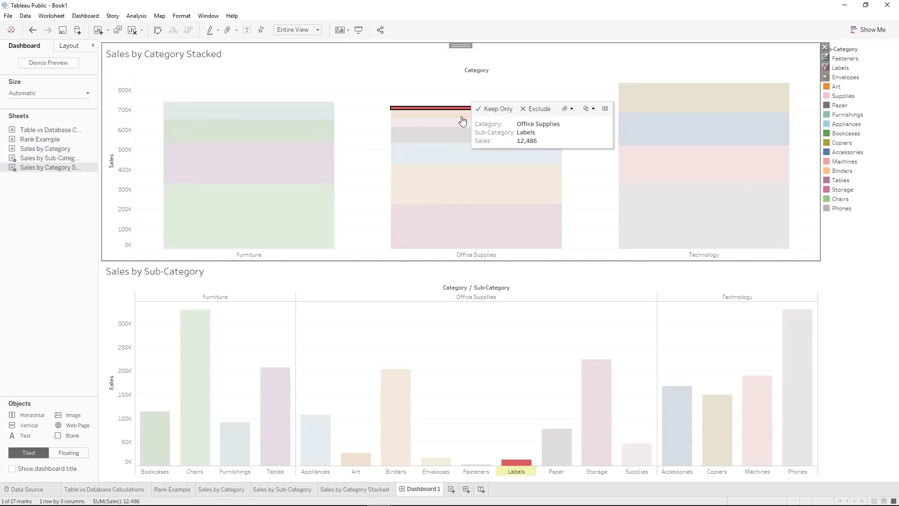
click(502, 198)
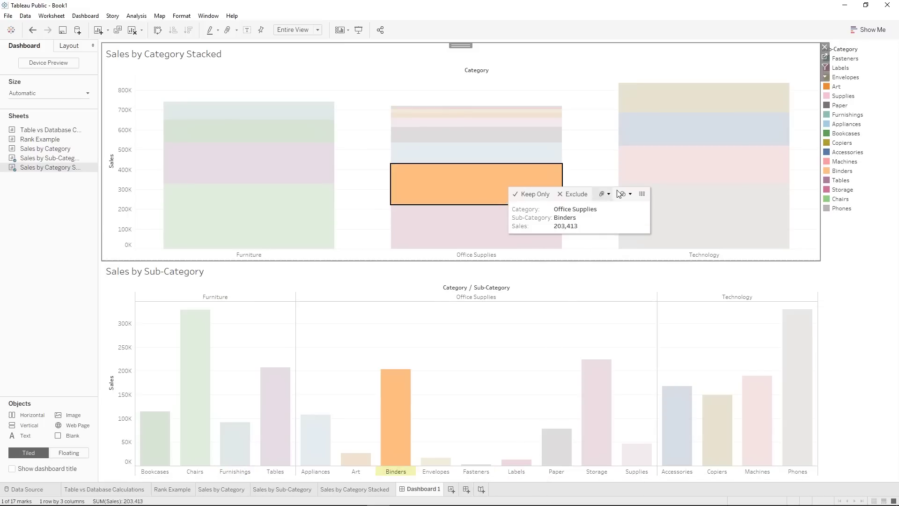
click(734, 177)
click(721, 130)
click(721, 130)
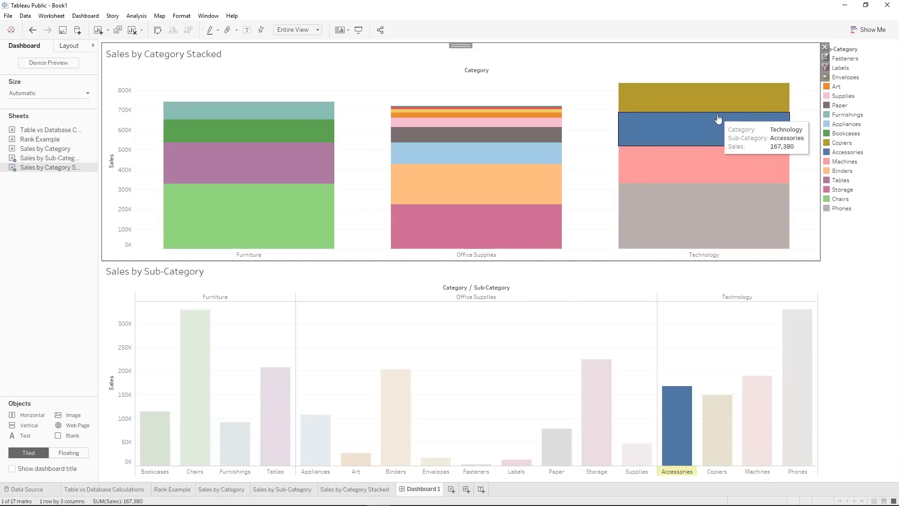
click(457, 255)
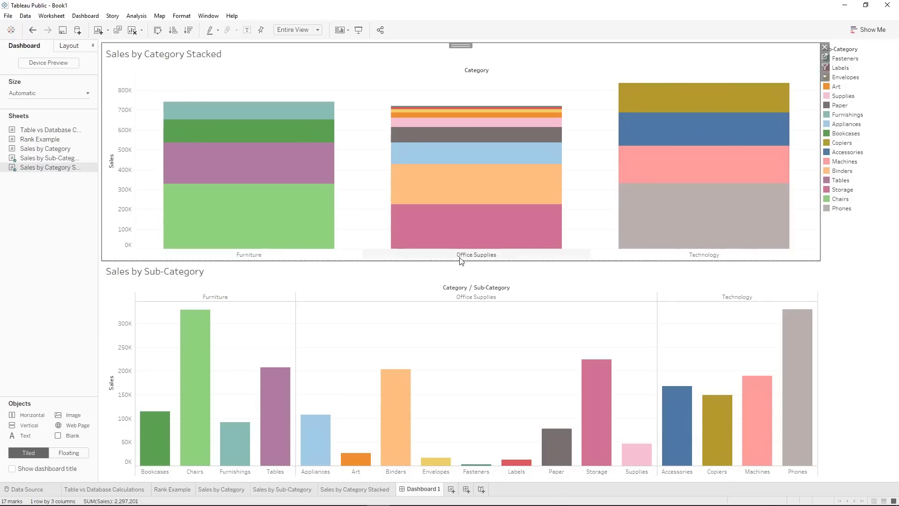
Test the highlight action on several segments at once across the tops of the Furniture and Office Supplies stacks, and clear the selection.
click(506, 255)
drag(371, 88, 436, 130)
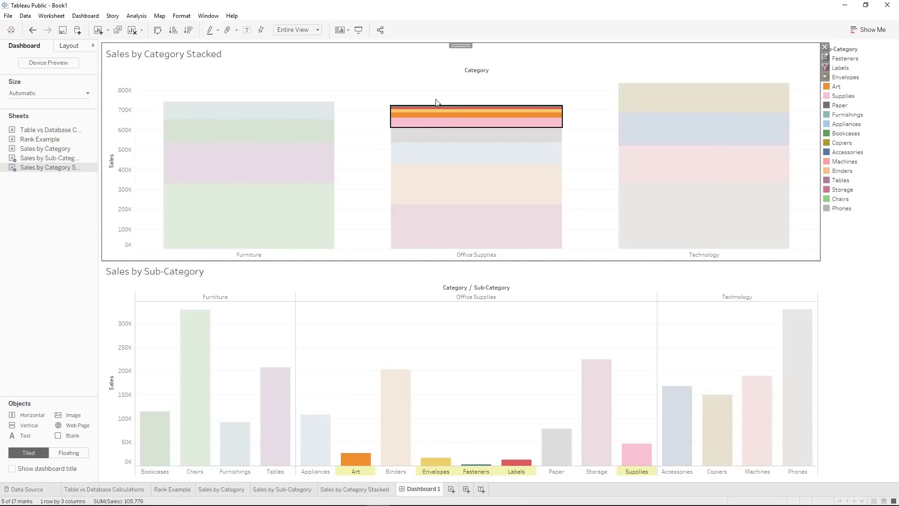
click(326, 93)
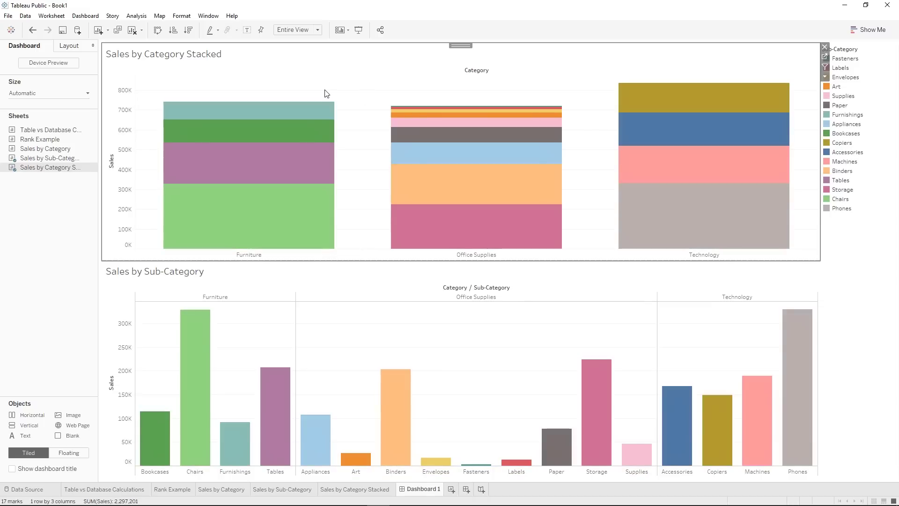
drag(281, 89, 434, 114)
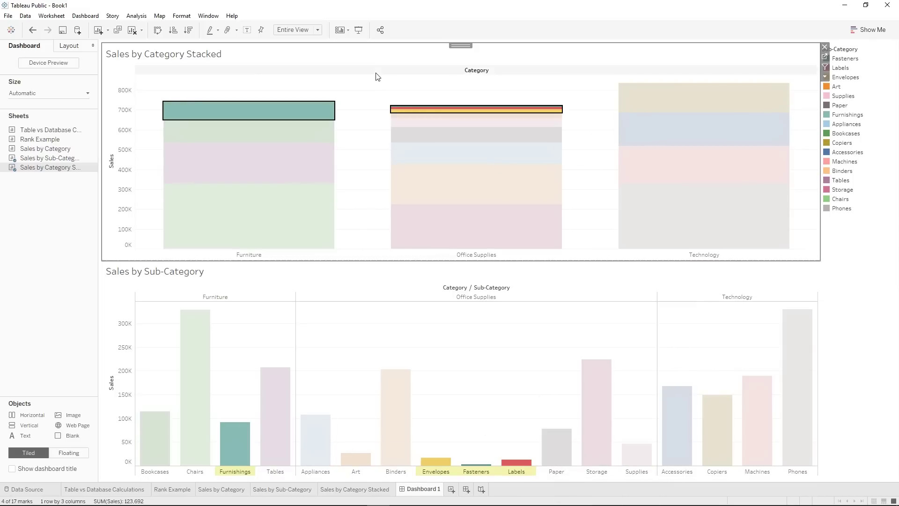
click(370, 98)
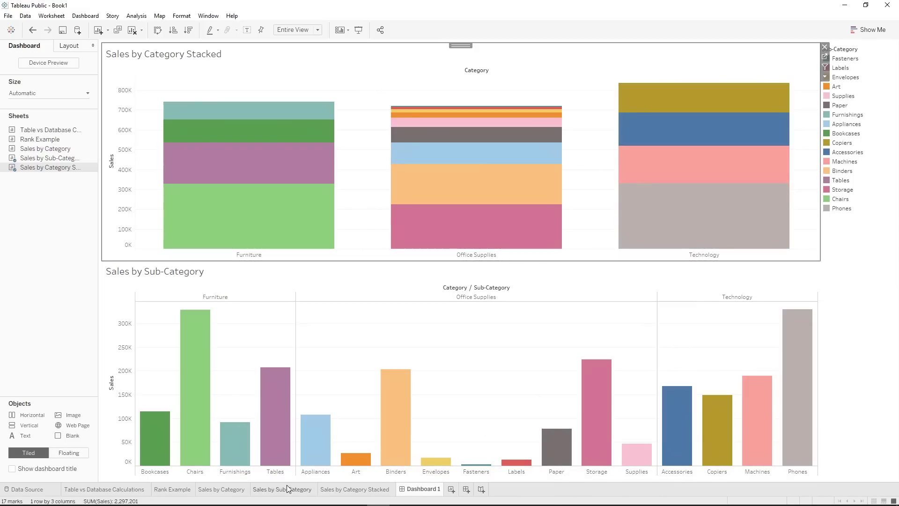
Run the filter action from the Technology bar in the Sales by Category worksheet and undo it.
click(285, 489)
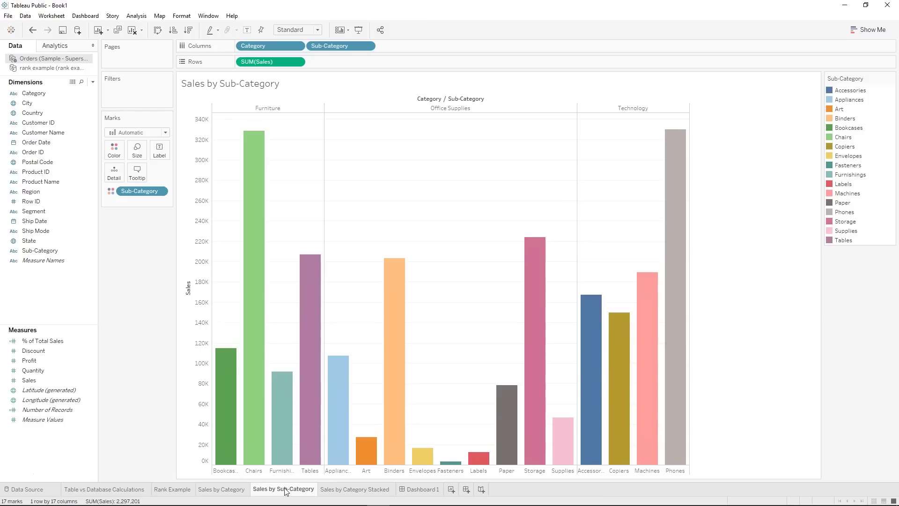
click(221, 490)
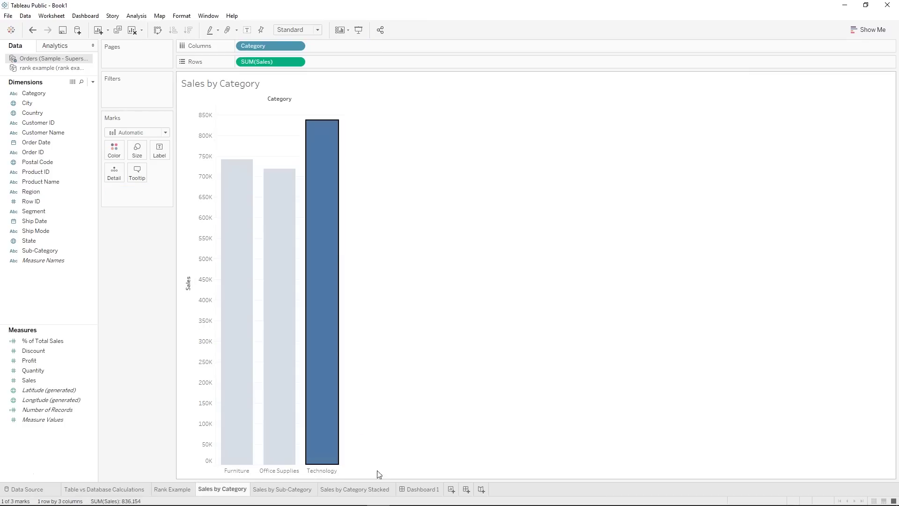
click(436, 440)
click(317, 418)
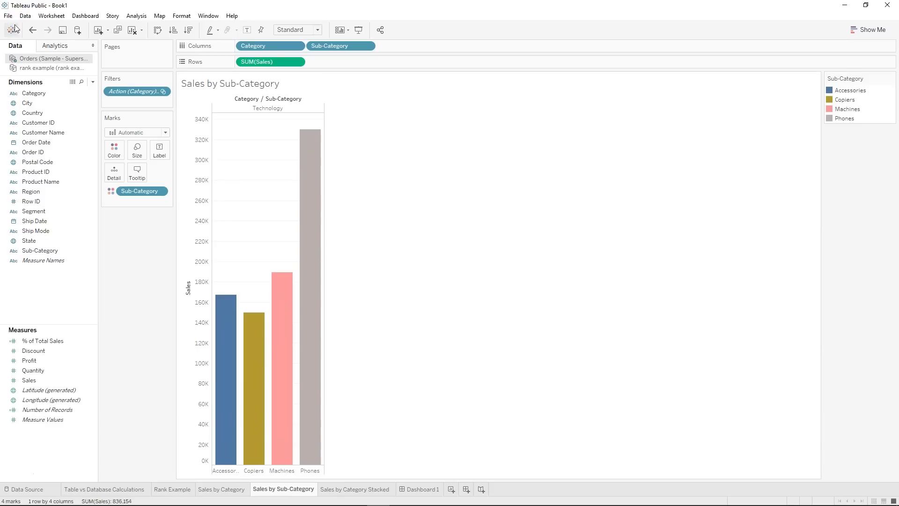
click(32, 30)
click(414, 416)
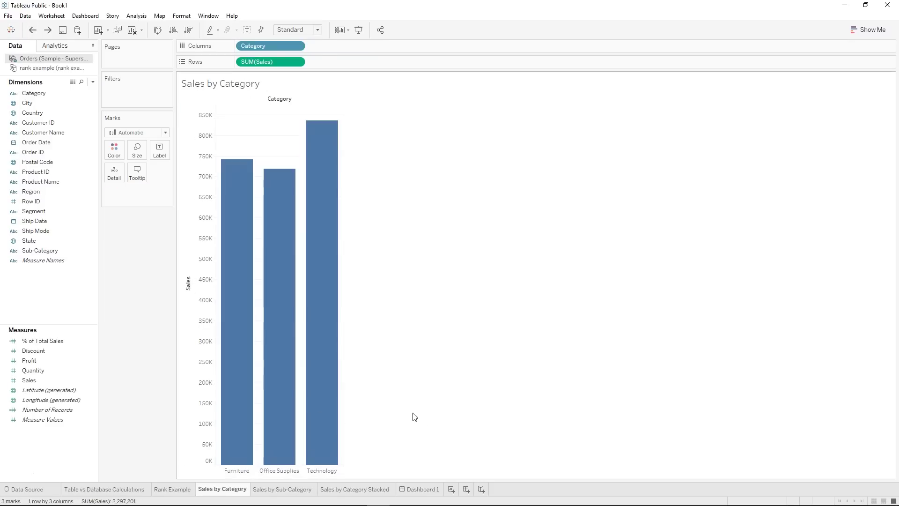
Filter Sales by Sub-Category to Office Supplies and Technology through the Sales by Category bars, compare the worksheets and dashboard, and undo the filter.
drag(268, 130, 317, 247)
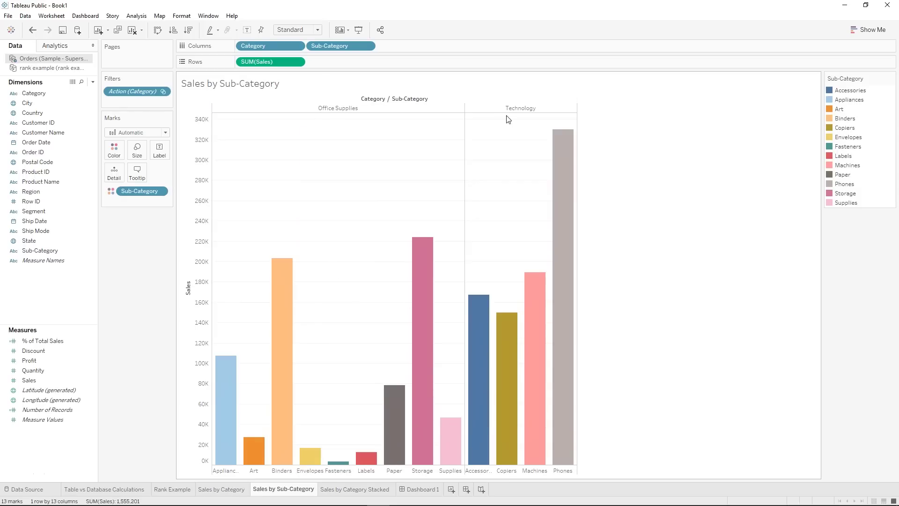
click(414, 489)
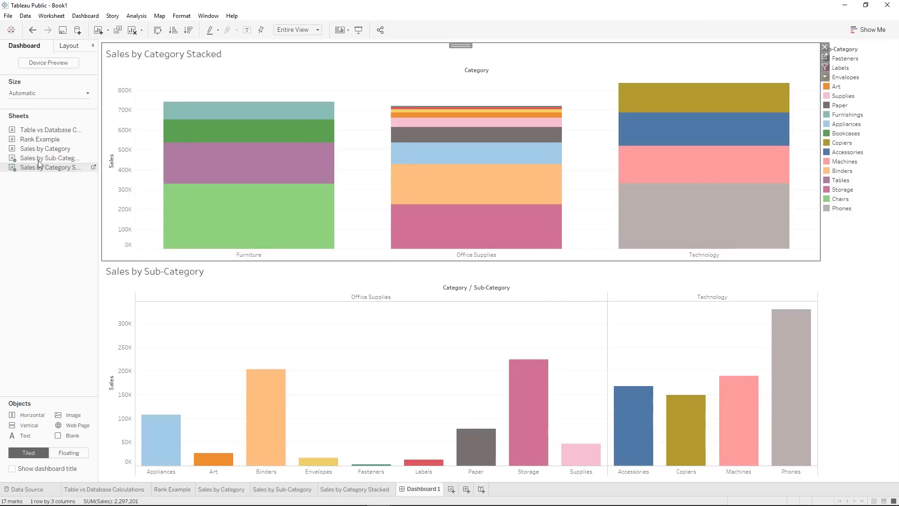
click(341, 489)
click(278, 488)
click(219, 487)
click(278, 490)
click(235, 488)
click(279, 492)
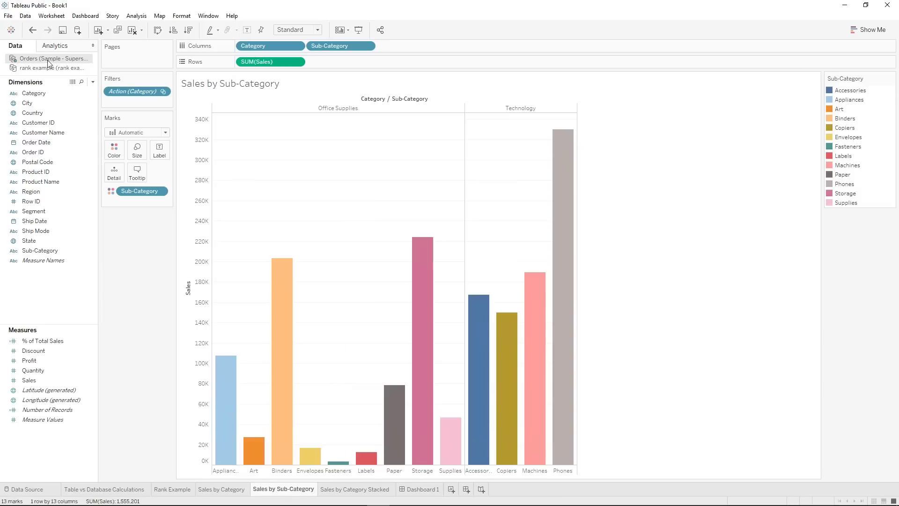
click(32, 31)
click(32, 31)
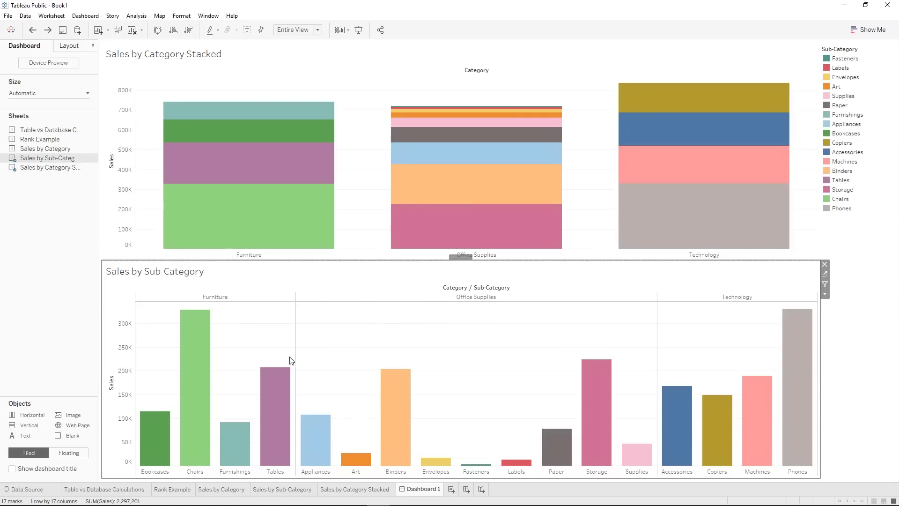
Filter Sales by Sub-Category from the Furniture bar in Sales by Category, check the dashboard, and remove the Action (Category) filter.
click(210, 490)
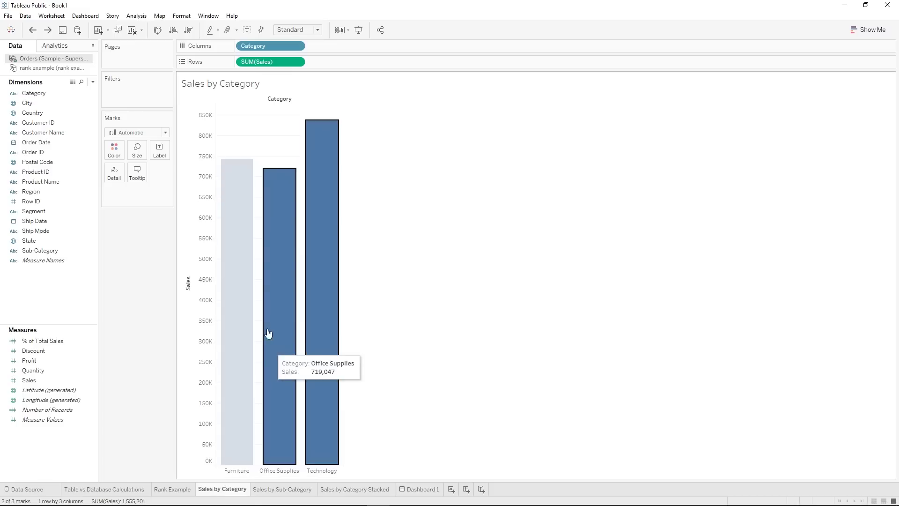
click(241, 331)
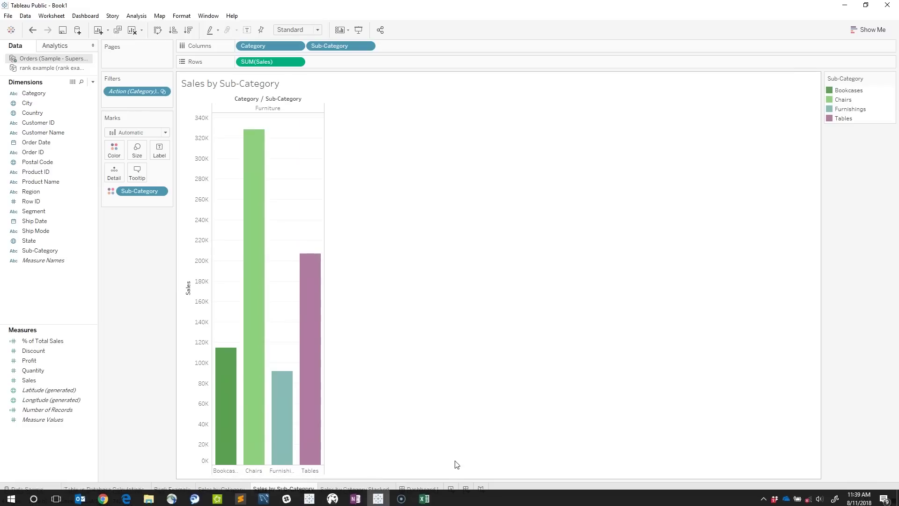
click(427, 490)
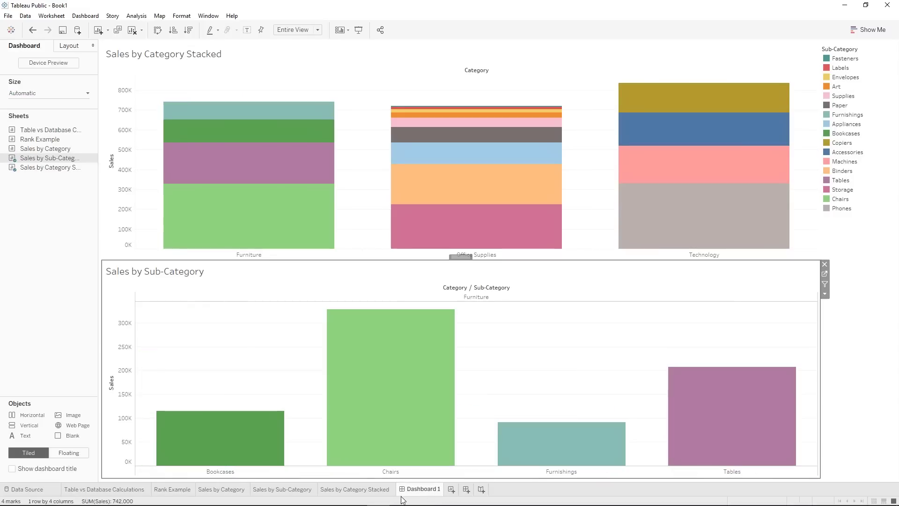
click(267, 490)
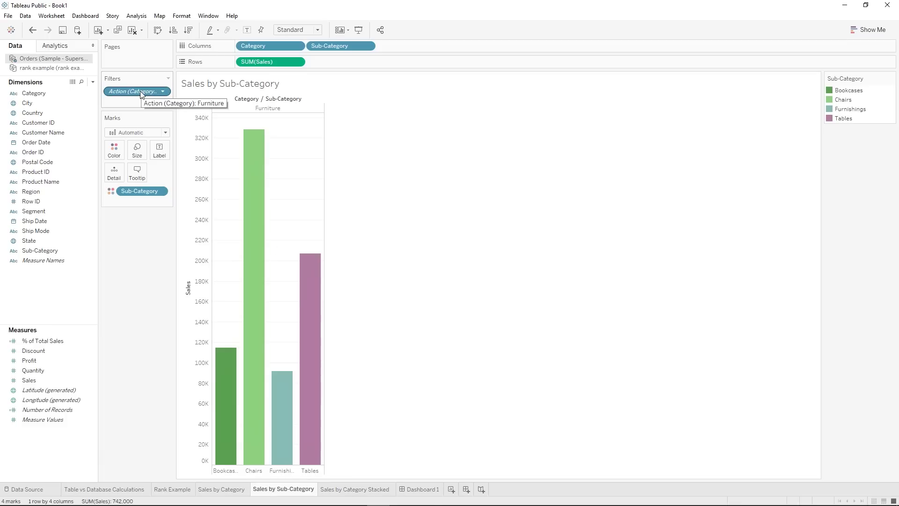
drag(141, 93, 134, 317)
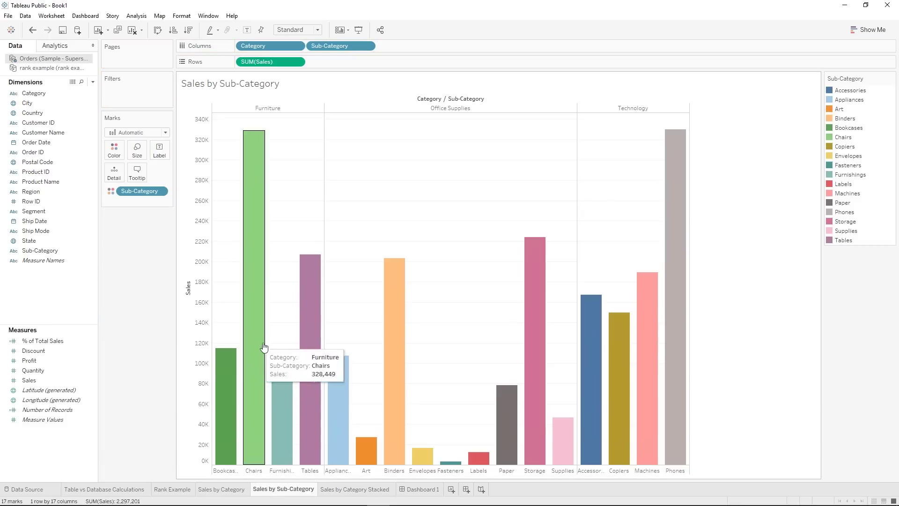
Filter Sales by Sub-Category from the Office Supplies bar, remove the Action (Category) filter, and return to Dashboard 1.
click(247, 490)
click(273, 293)
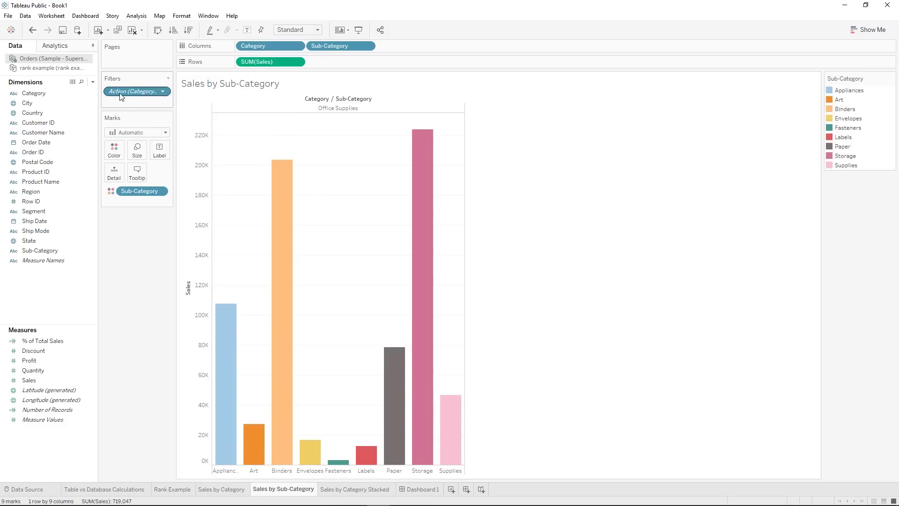
drag(133, 92, 135, 234)
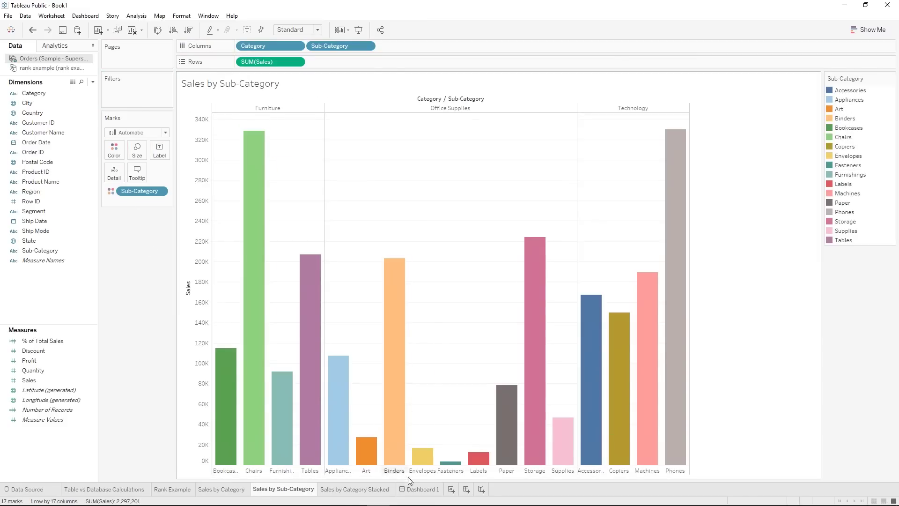
click(420, 489)
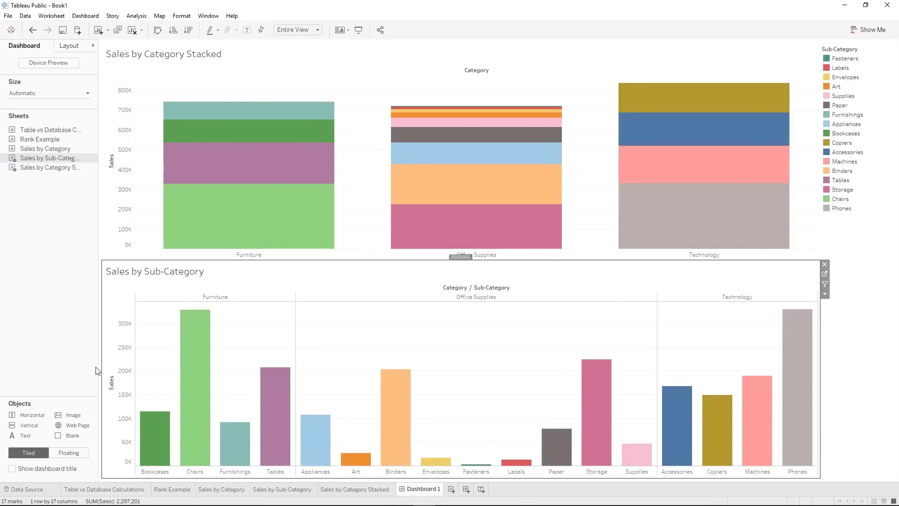
Create a new worksheet and plot State as a filled map using the Map mark type.
click(451, 492)
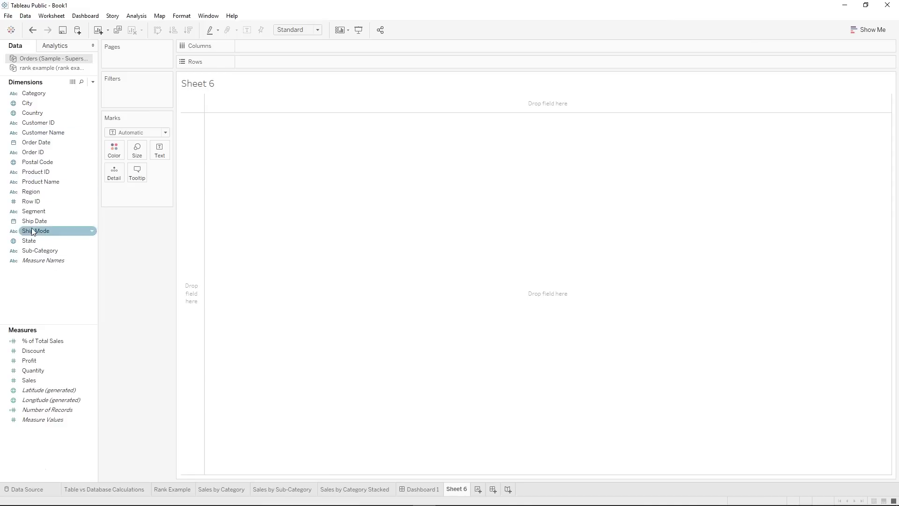
double_click(57, 241)
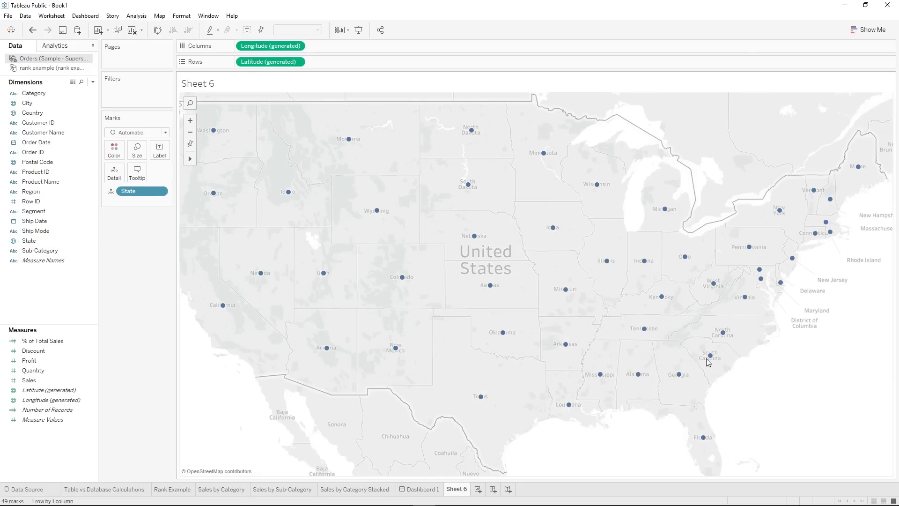
click(134, 132)
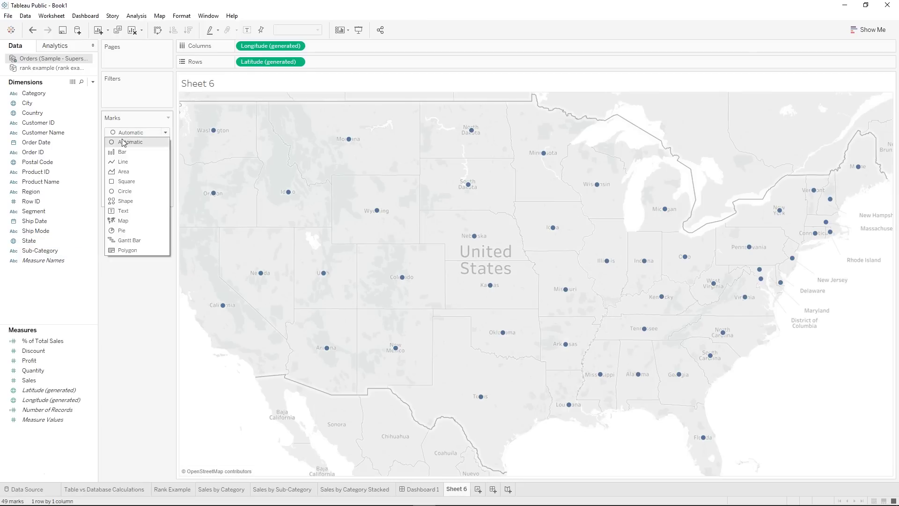
click(123, 221)
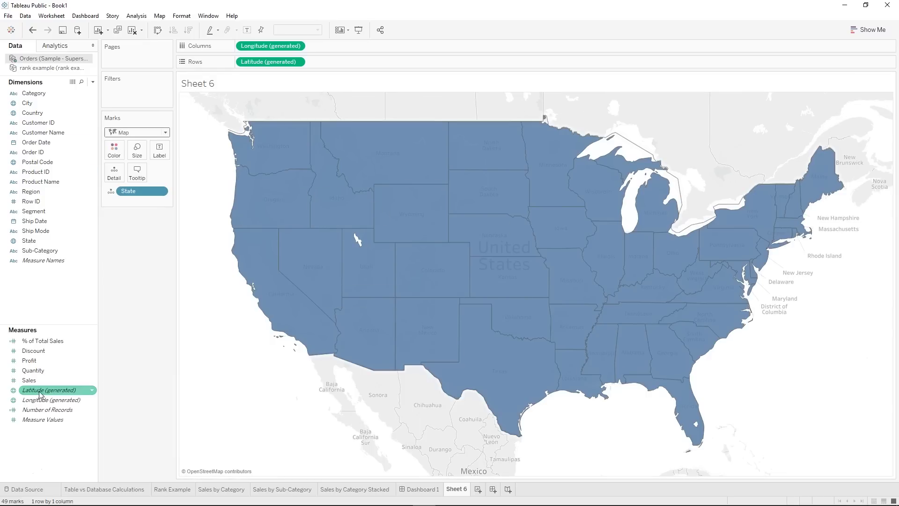
Colour the state map by Sales and label each state with its State name and Sales.
drag(38, 381, 115, 154)
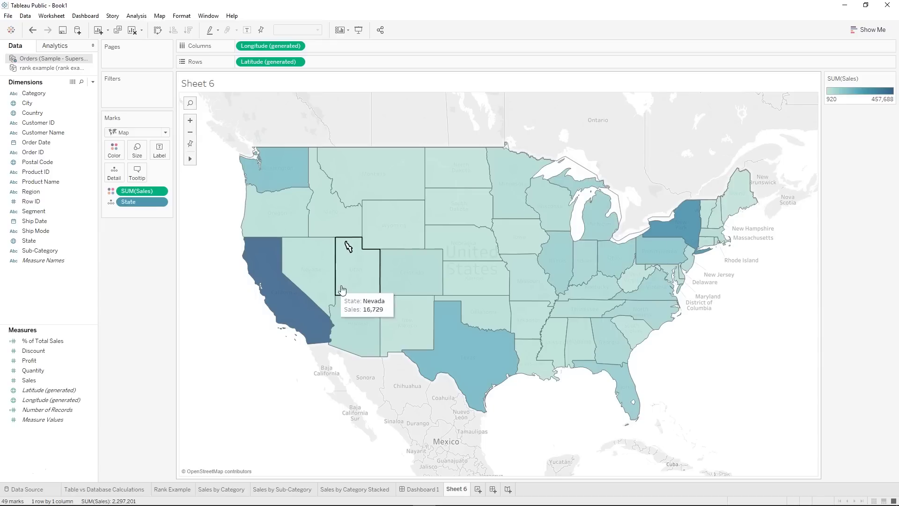
mouse_move(276, 293)
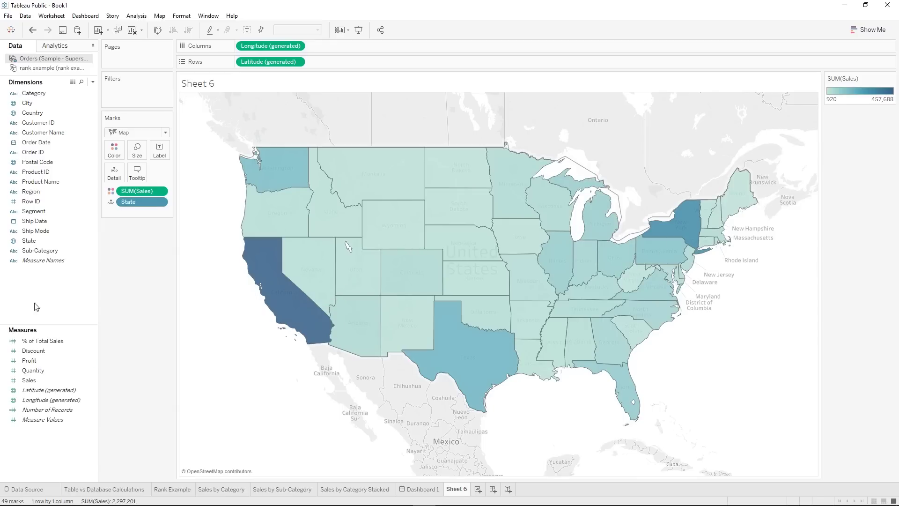
drag(33, 241, 161, 158)
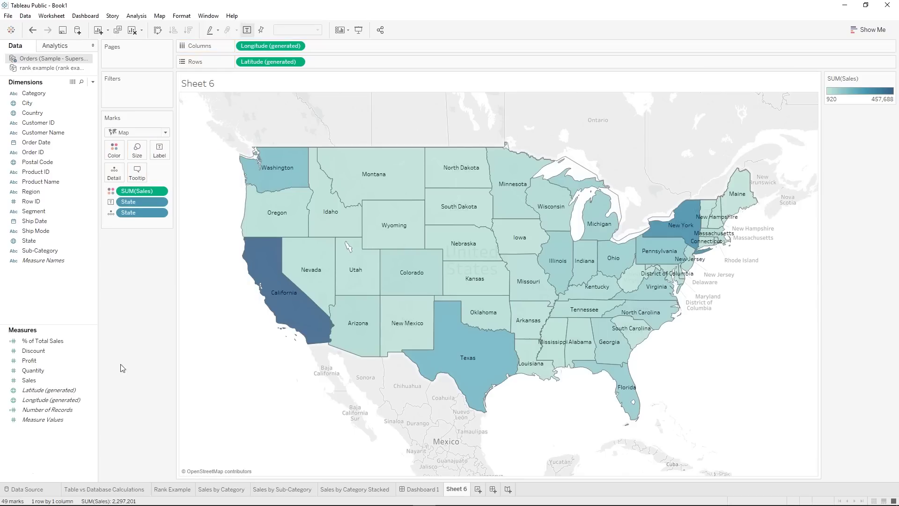
drag(29, 380, 159, 149)
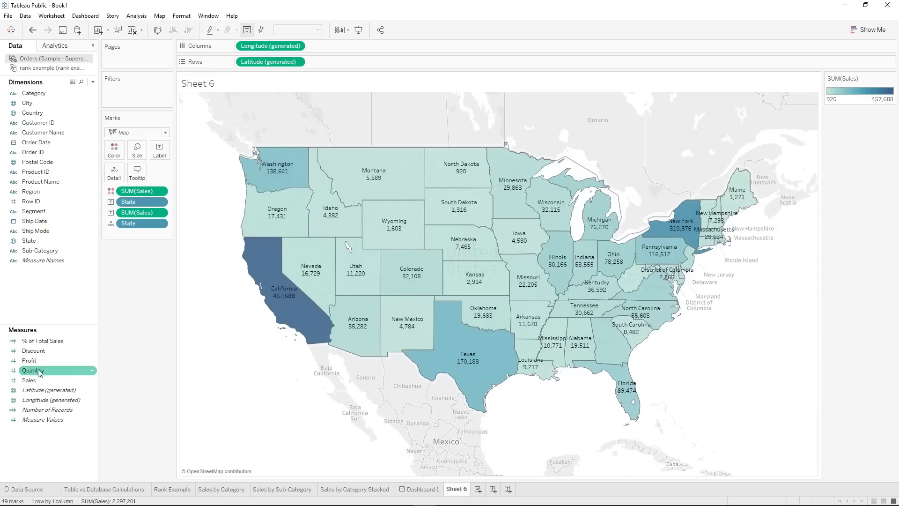
Set the default number format of the Sales measure to Currency (Custom) with no decimals.
right_click(62, 379)
mouse_move(82, 325)
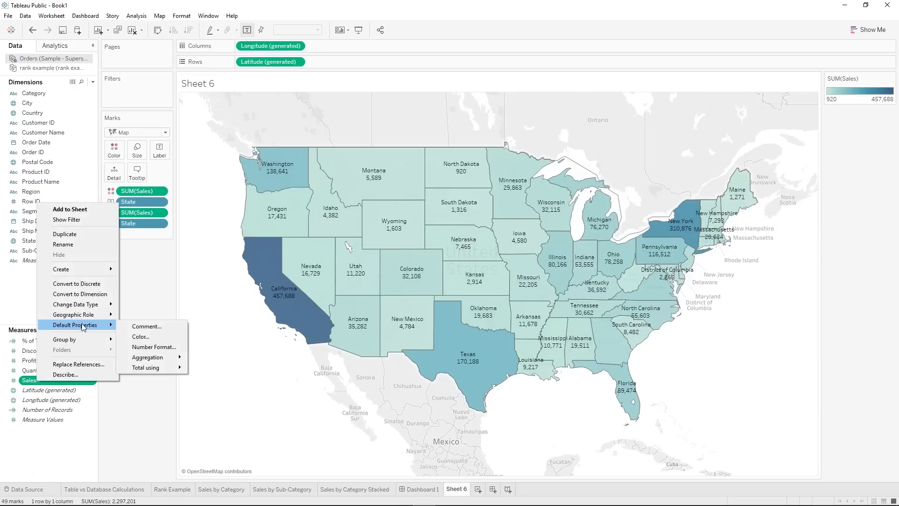
click(154, 346)
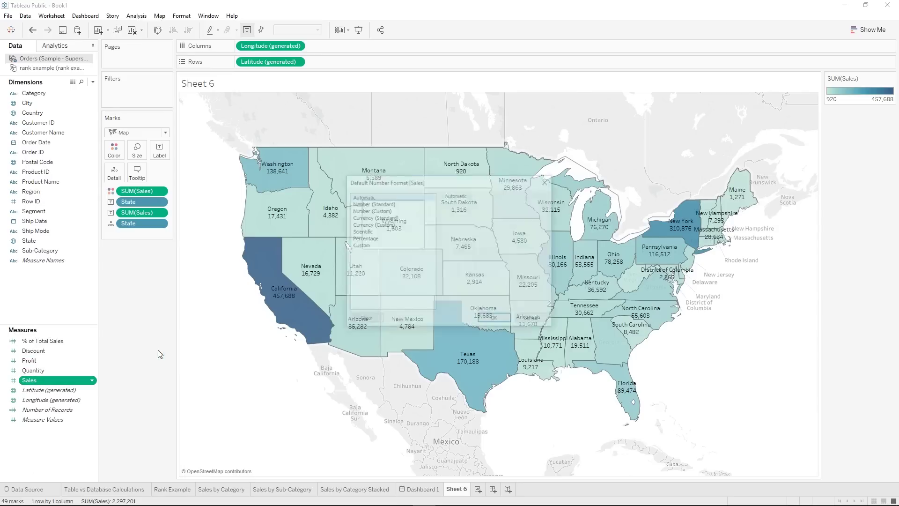
click(382, 224)
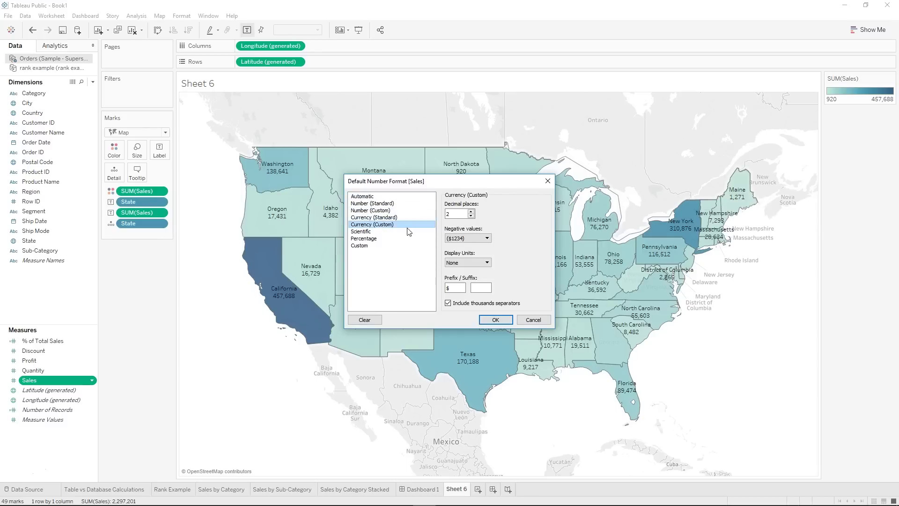
click(495, 319)
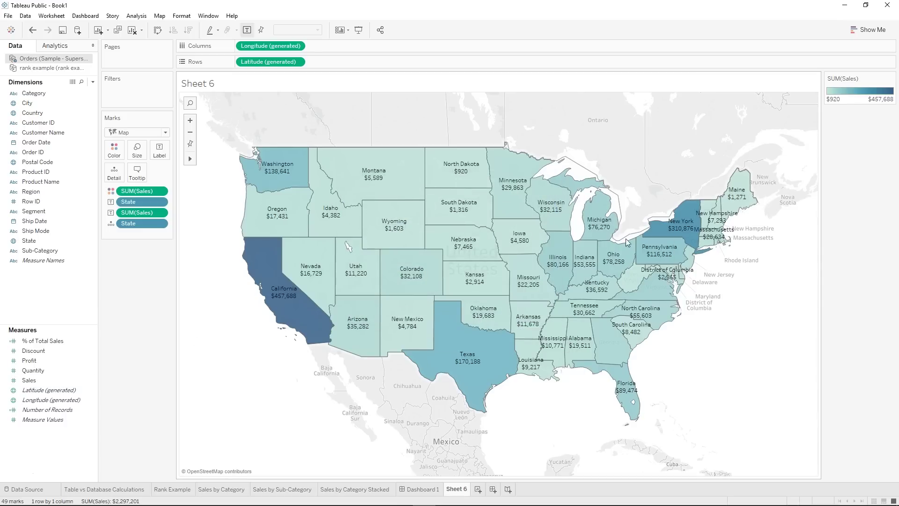
mouse_move(688, 273)
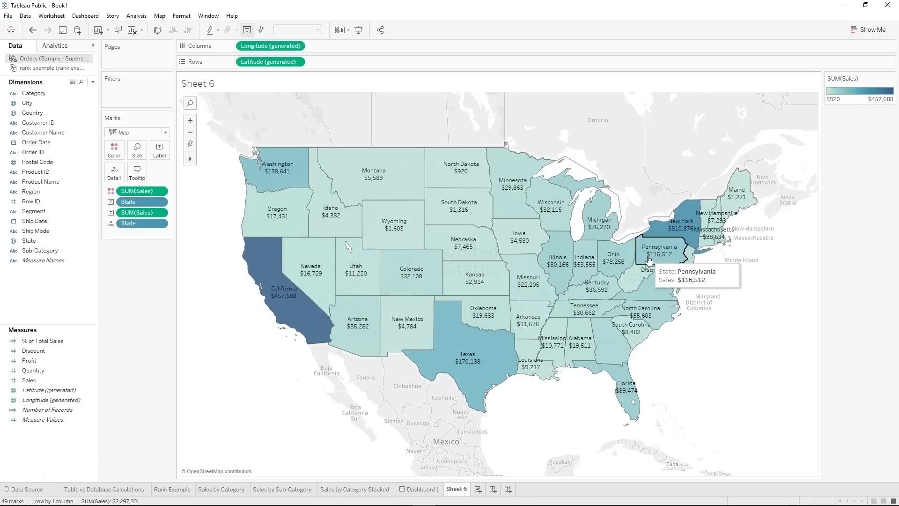
mouse_move(370, 283)
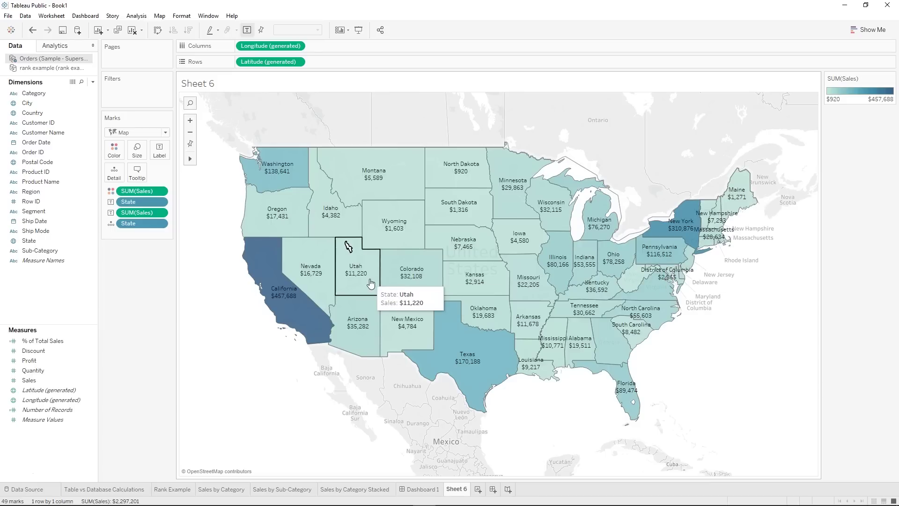
mouse_move(477, 175)
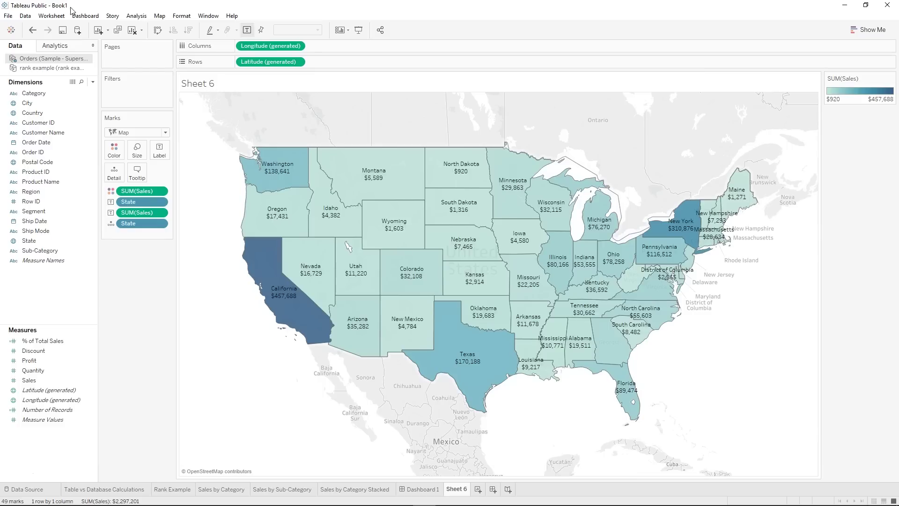
Add a Go to URL worksheet action named Wiki that runs from the menu with Sheet 6 as its source.
click(51, 16)
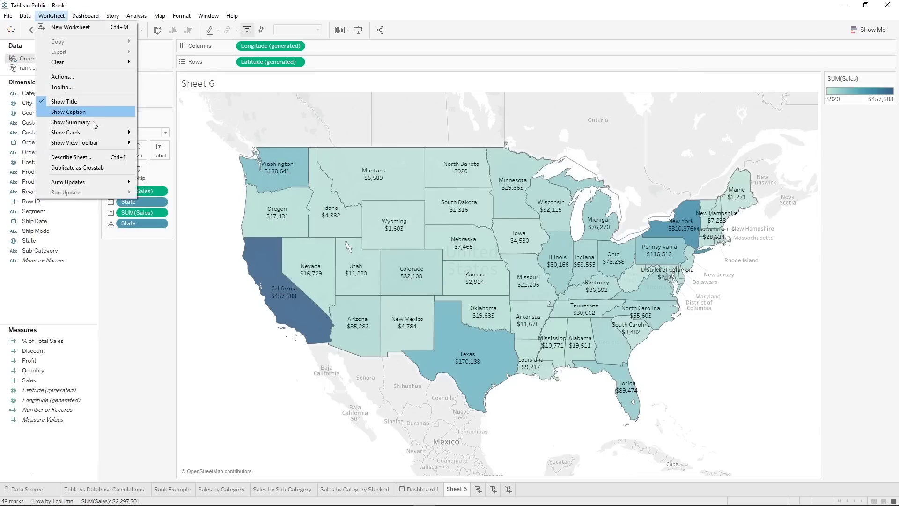
click(63, 76)
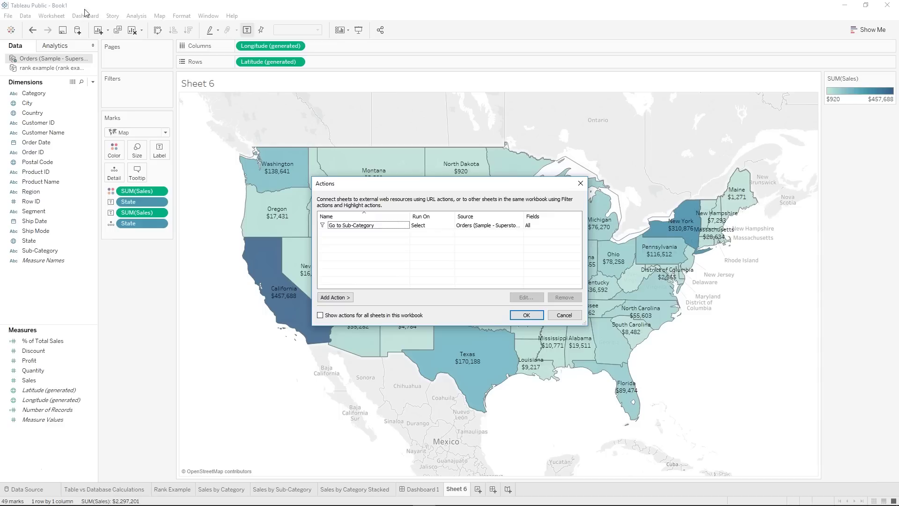
click(347, 300)
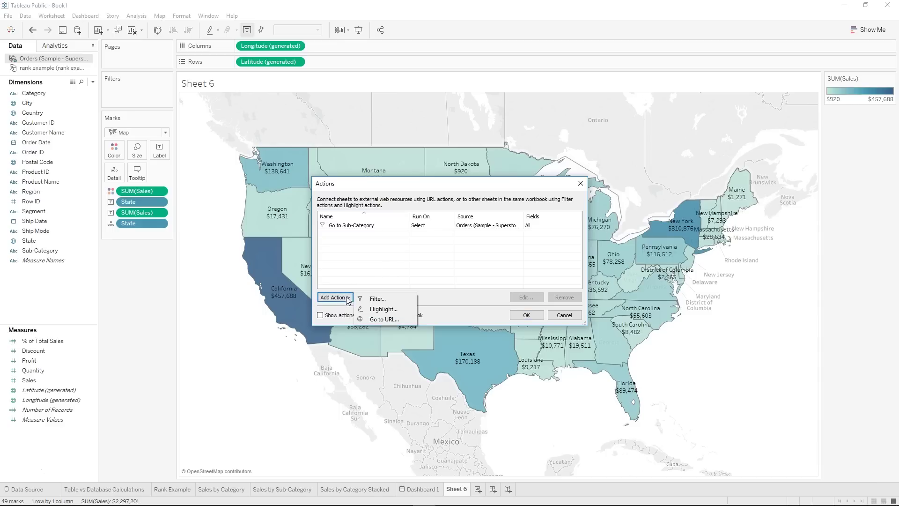
click(404, 323)
click(403, 149)
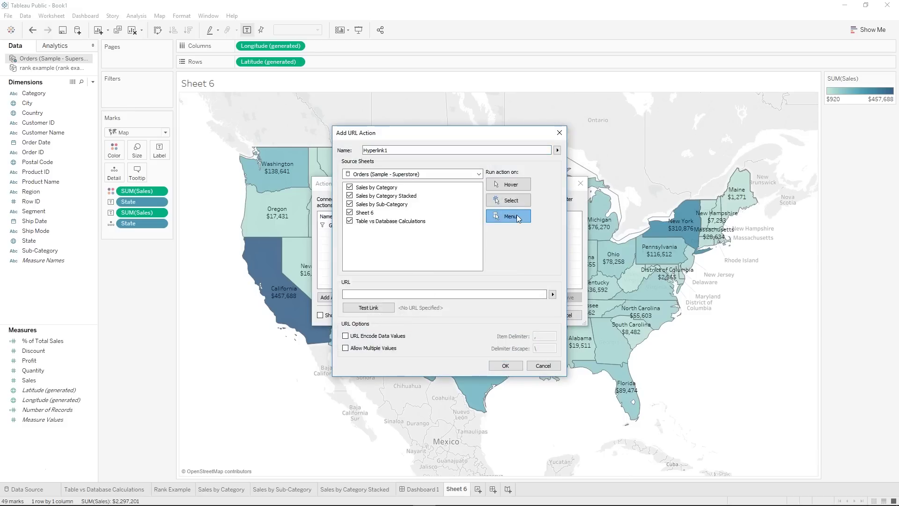
double_click(403, 149)
text(Wiki)
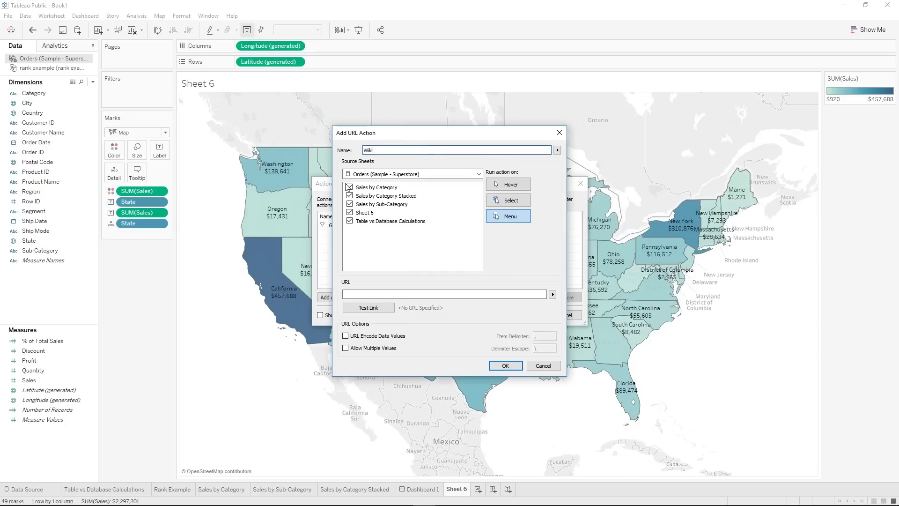
click(361, 175)
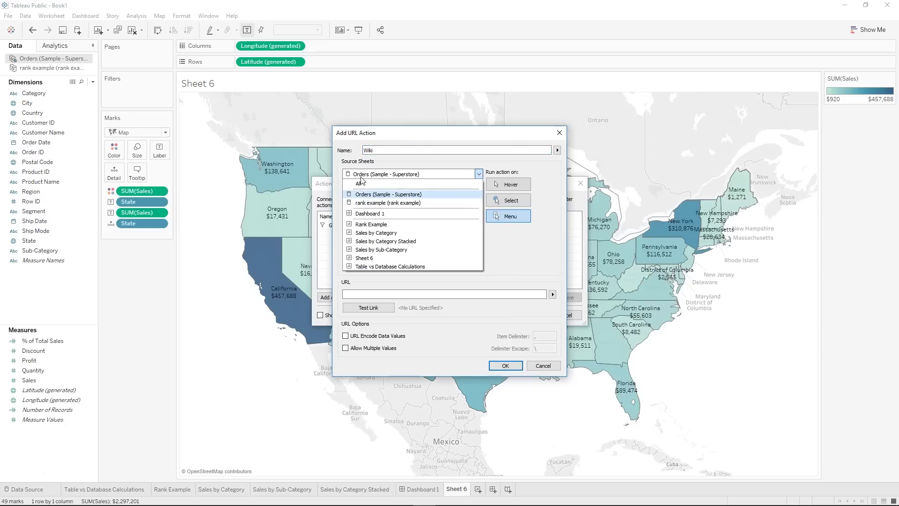
click(372, 258)
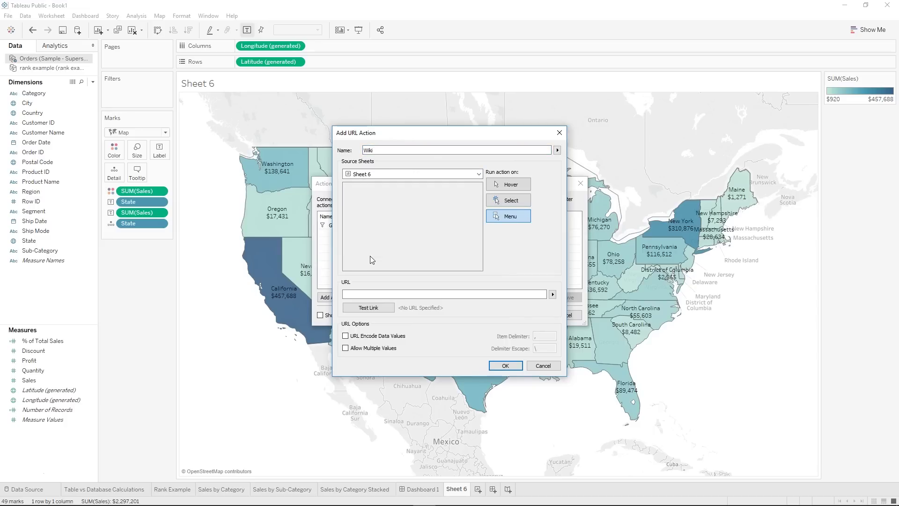
click(372, 293)
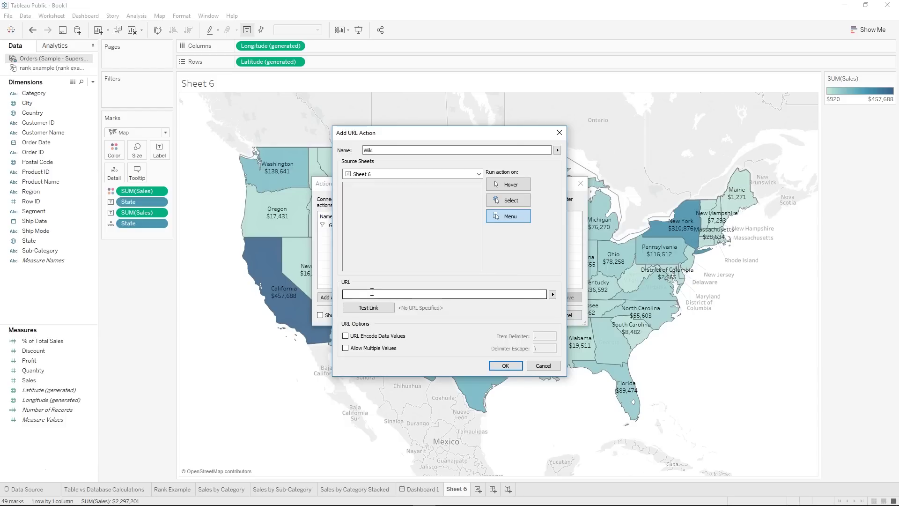
text(https://en.wikipedia.org/wiki/)
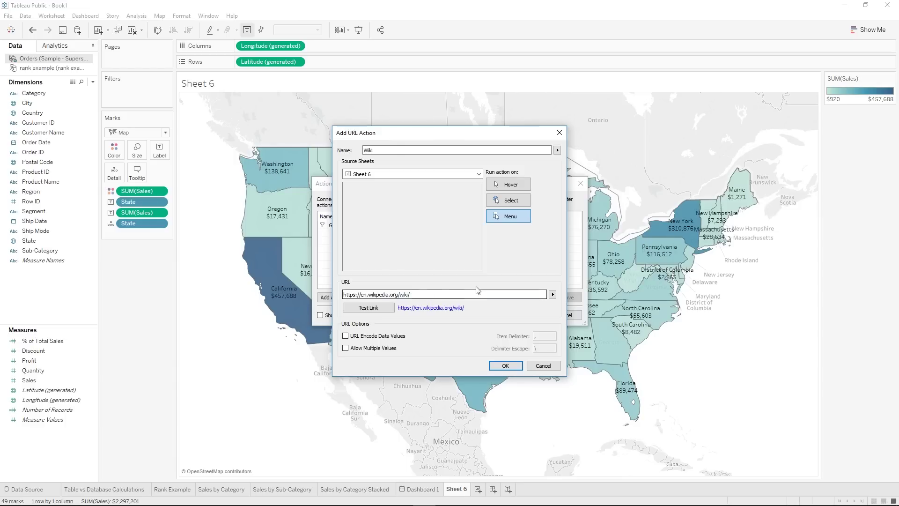
click(553, 295)
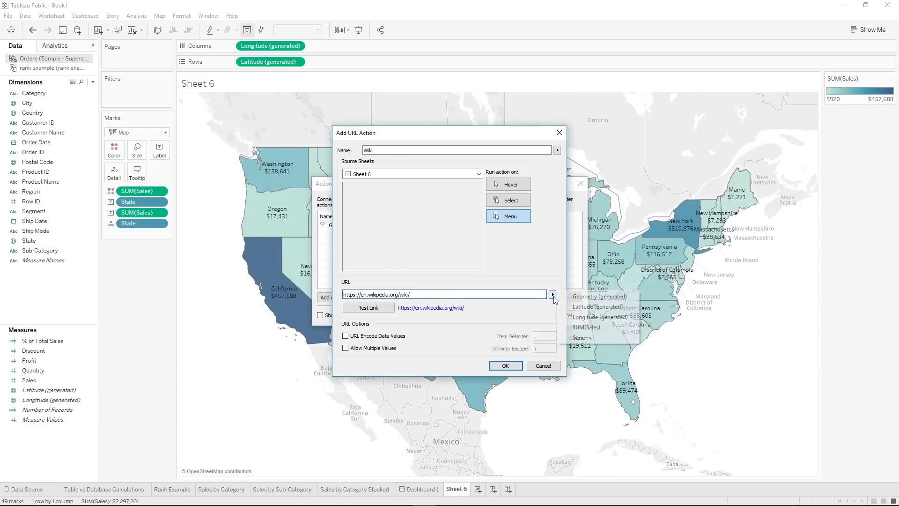
click(587, 337)
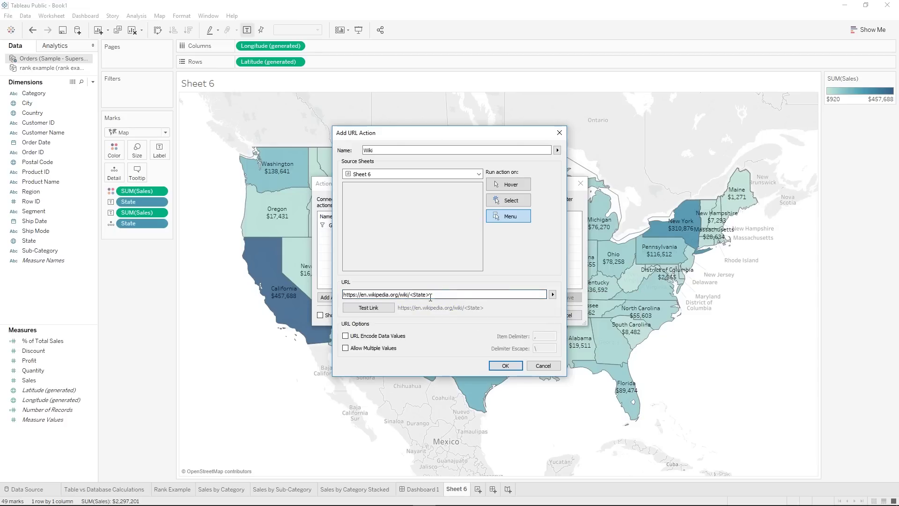
click(382, 310)
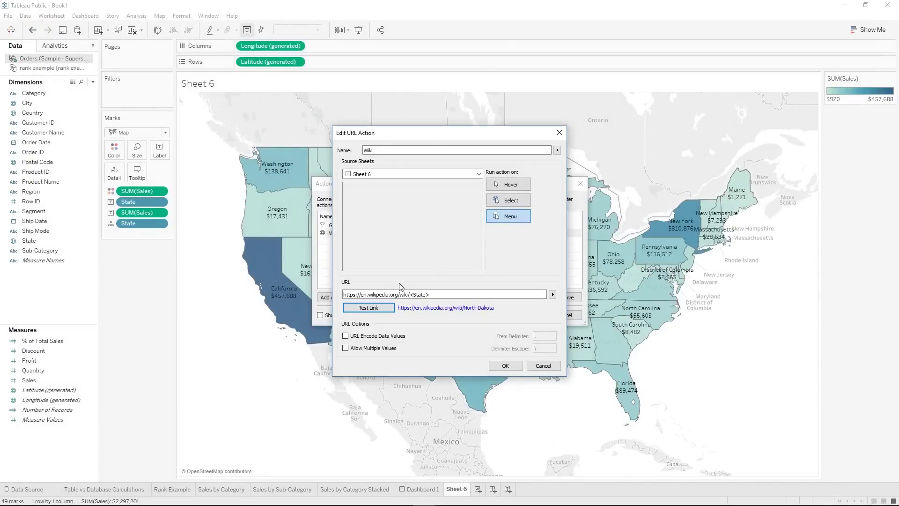
click(505, 365)
click(527, 315)
Rename Sheet 6 as URL Filter by State.
right_click(455, 489)
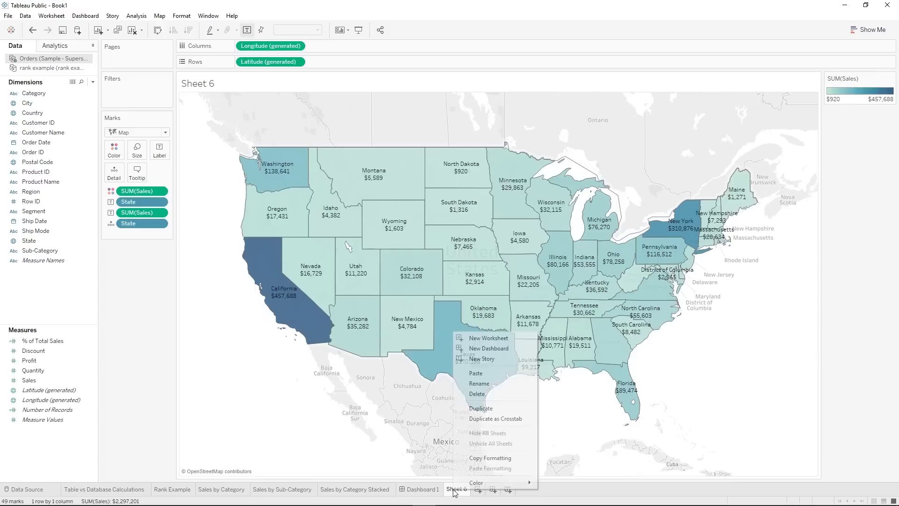
click(483, 385)
text(URL)
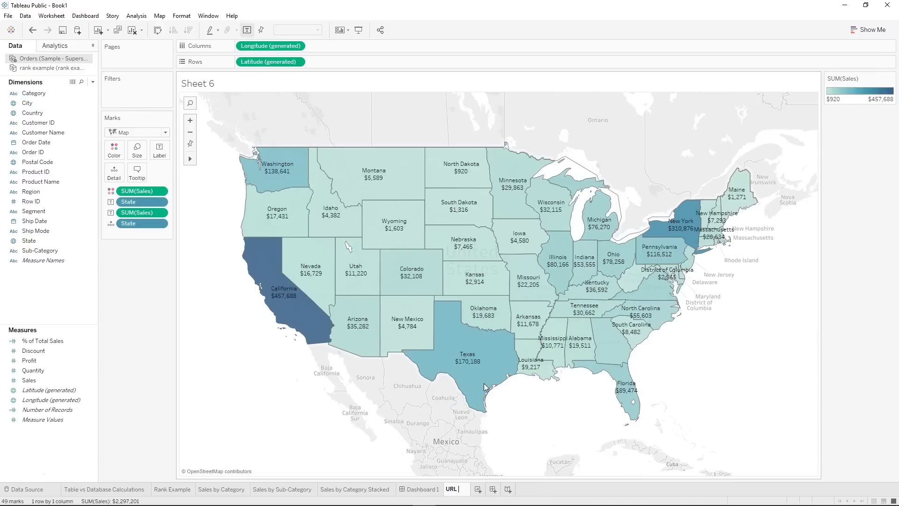
text( Filter by)
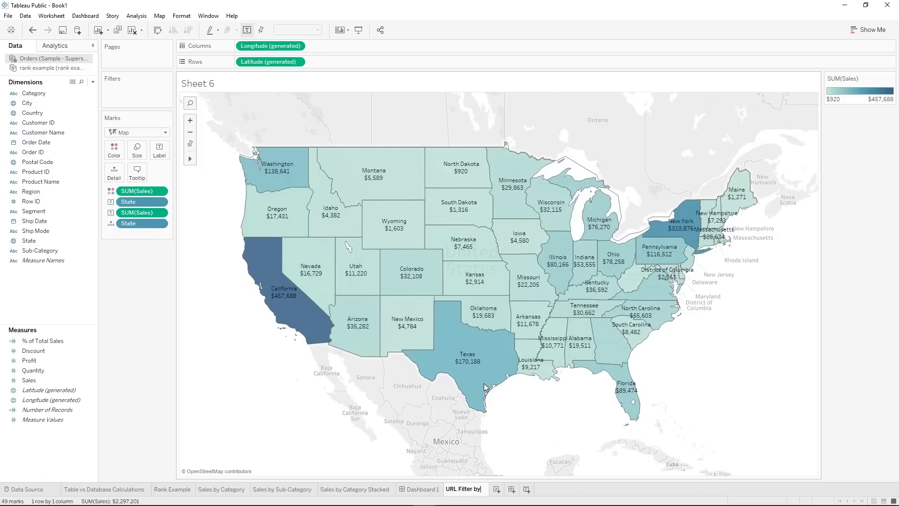
text( State)
key(Return)
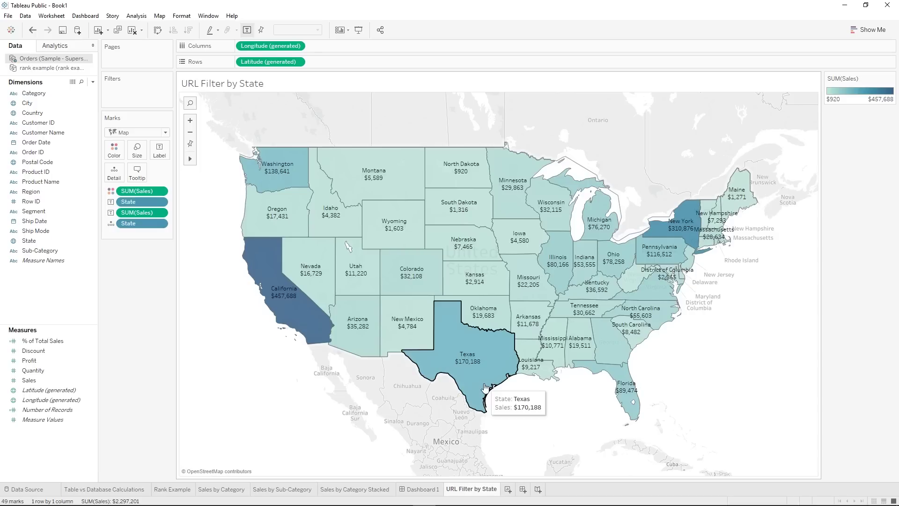
Try the worksheet actions by selecting Texas on the map, and return to the URL Filter by State sheet.
click(467, 342)
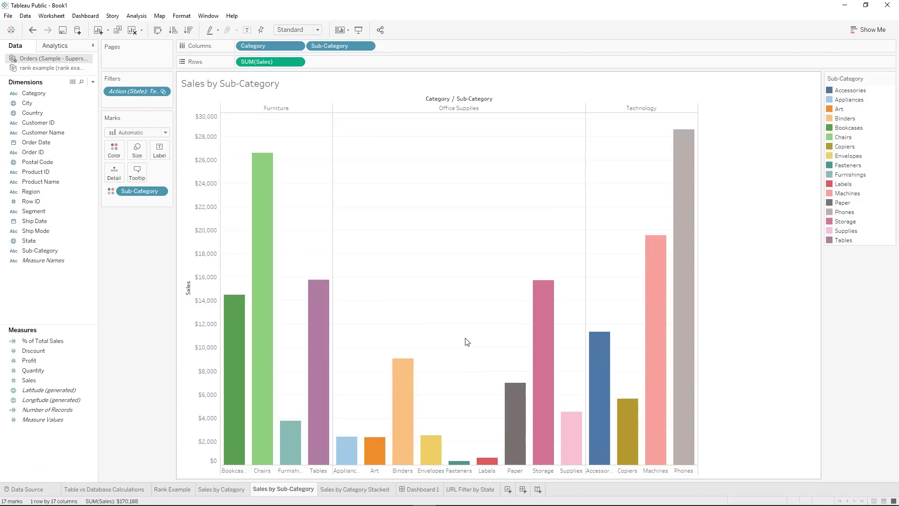
click(471, 489)
Edit the Go to Sub-Category filter action to use only the Sales by Category sheet as its source, and save the actions.
click(46, 17)
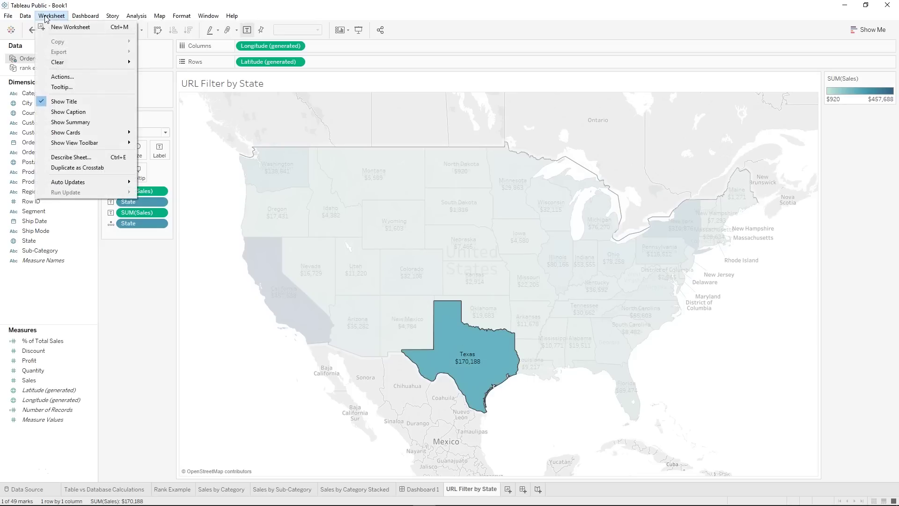
click(79, 77)
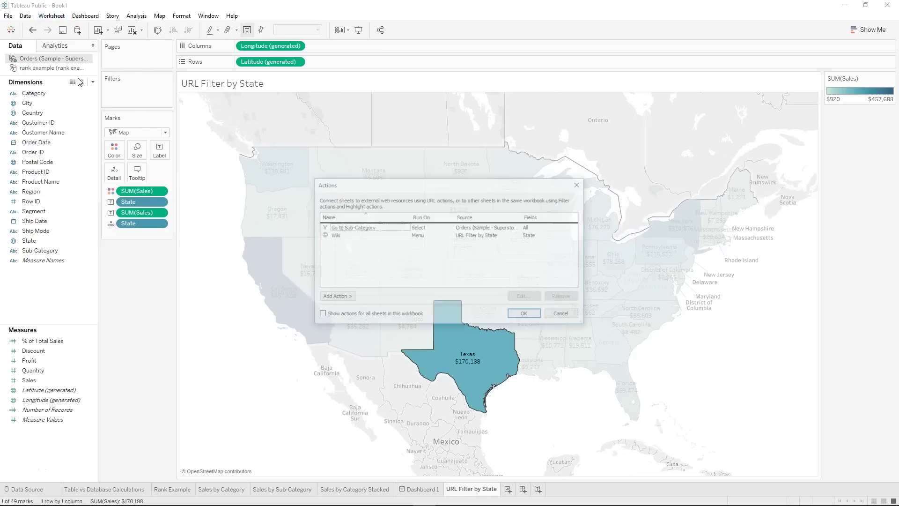
click(361, 223)
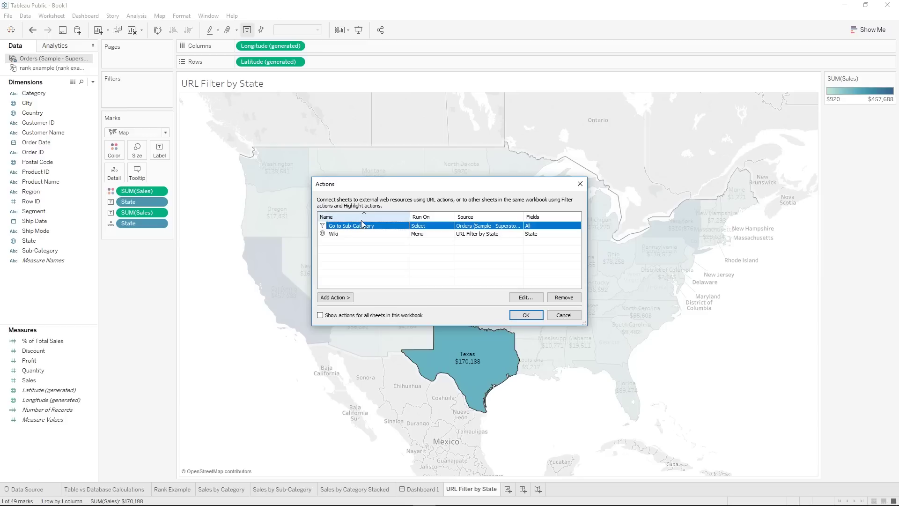
click(526, 297)
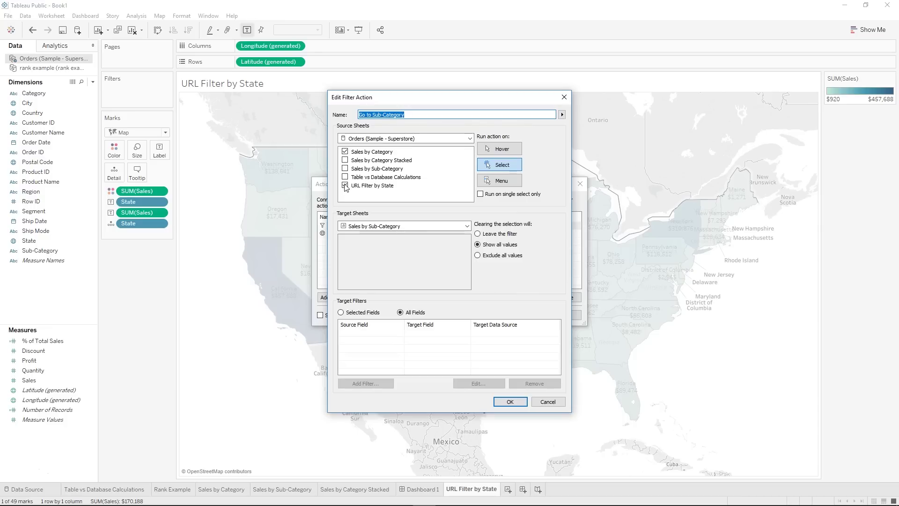
click(370, 139)
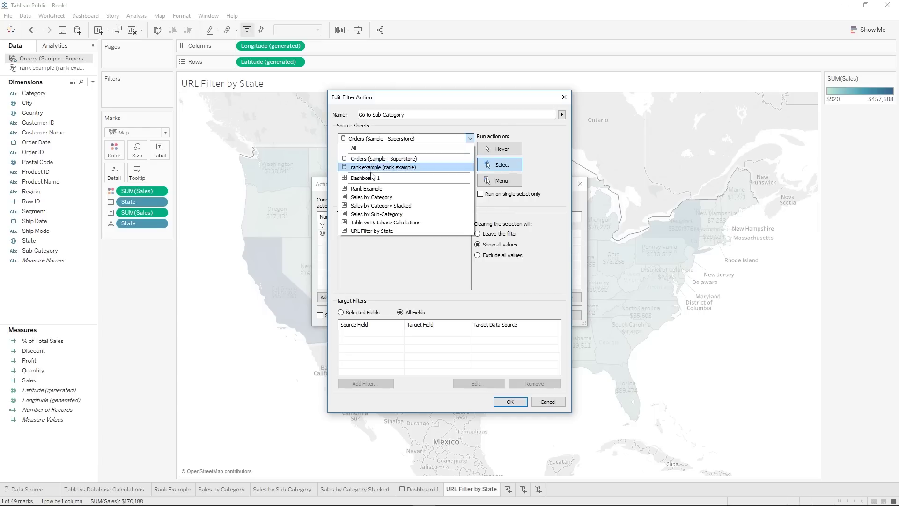
click(374, 197)
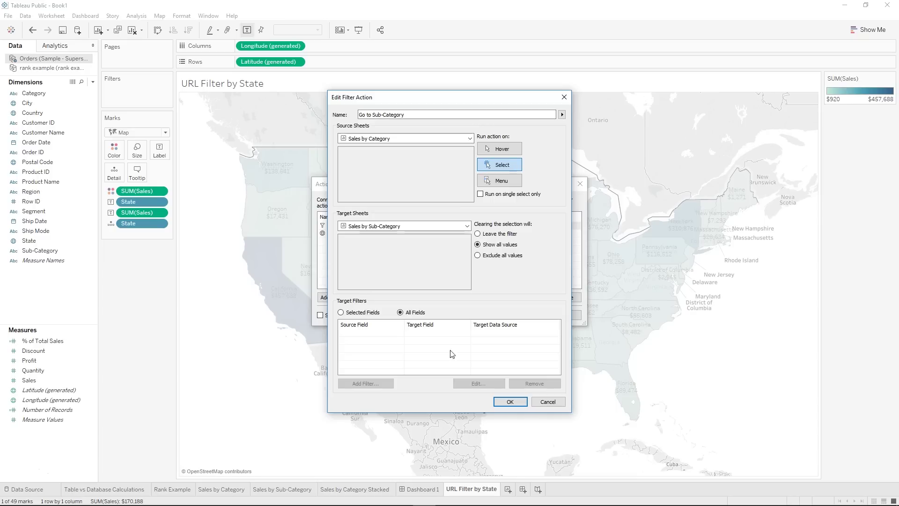
click(510, 401)
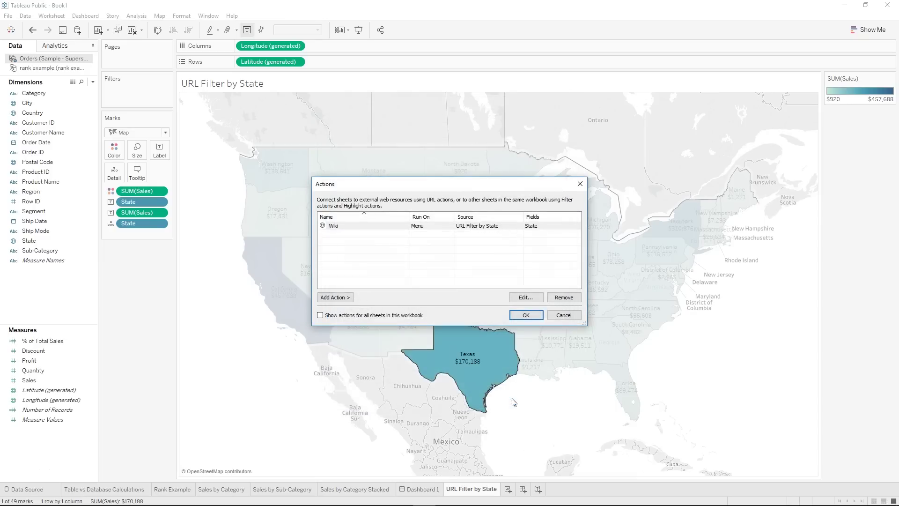
click(527, 315)
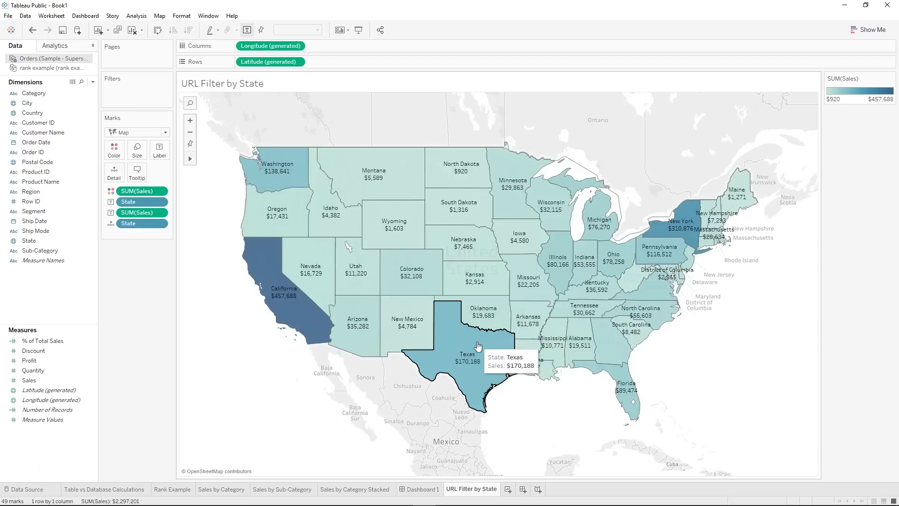
Select Texas on the map, follow its Wiki link to the Wikipedia page, and return to Tableau.
click(478, 347)
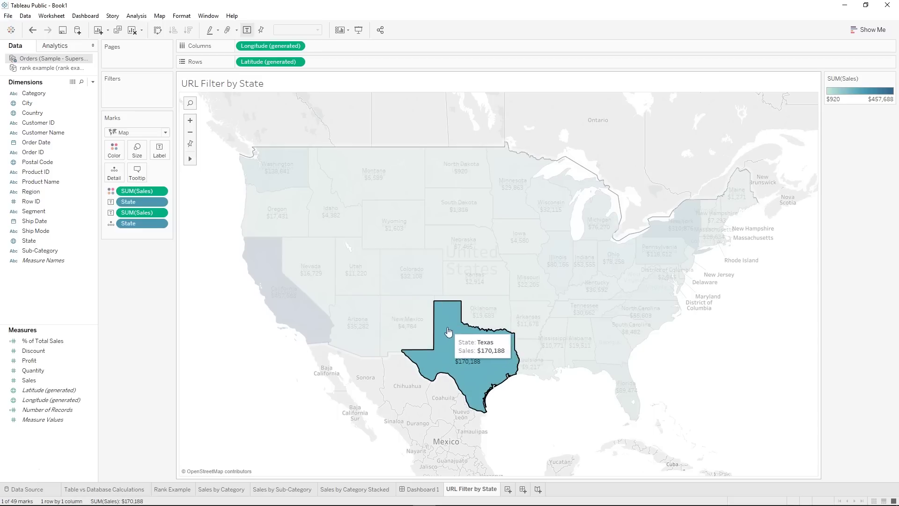
click(450, 330)
click(404, 322)
click(400, 313)
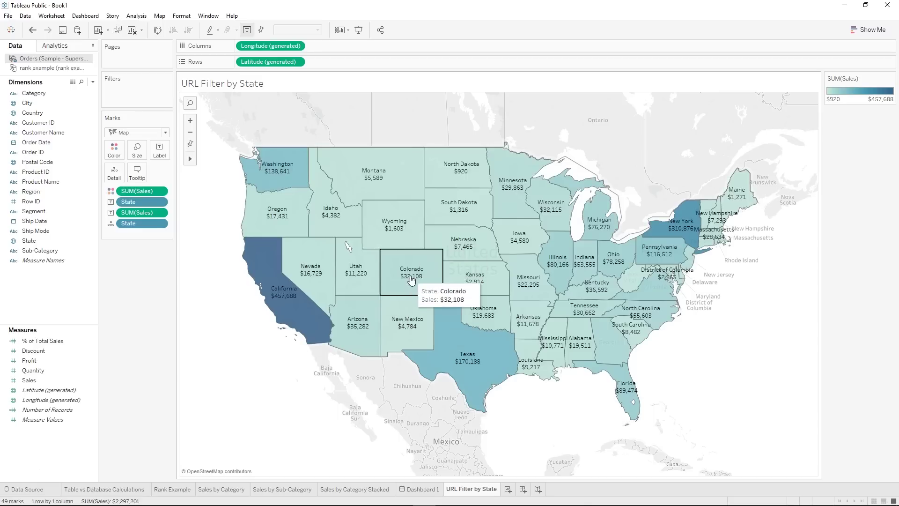
click(449, 337)
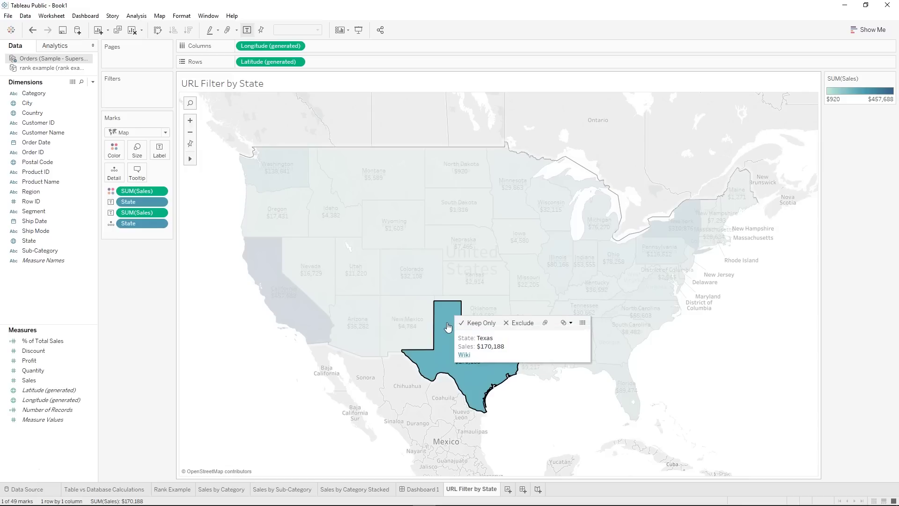
click(469, 358)
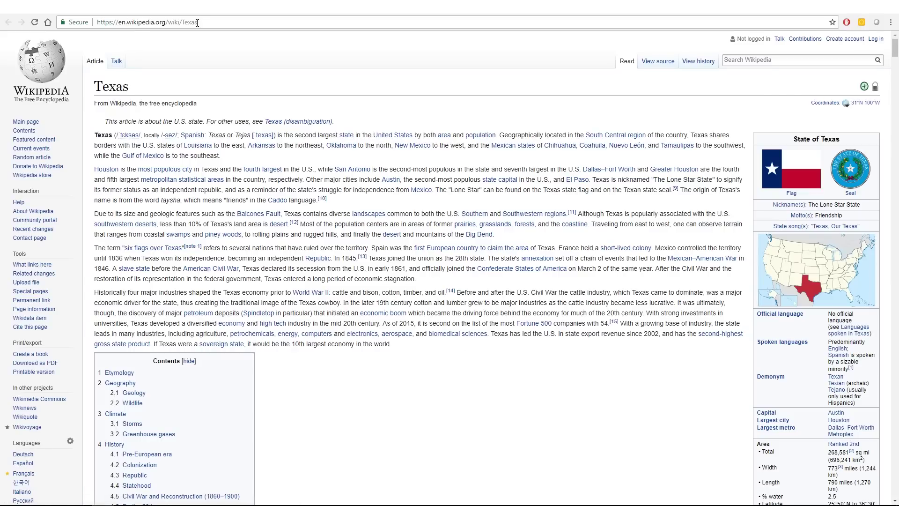
key(alt+Tab)
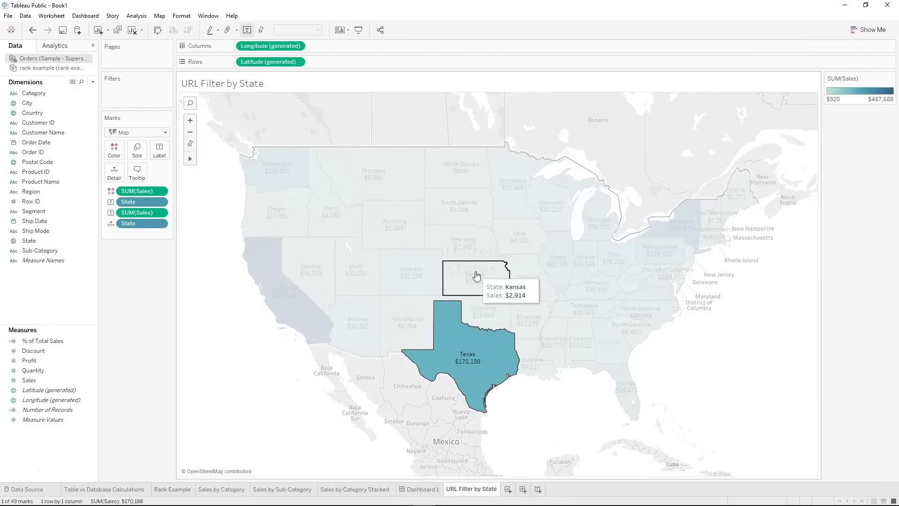
Clear the Texas selection, follow California's Wiki link from the map, and look through the state's Wikipedia article.
click(452, 309)
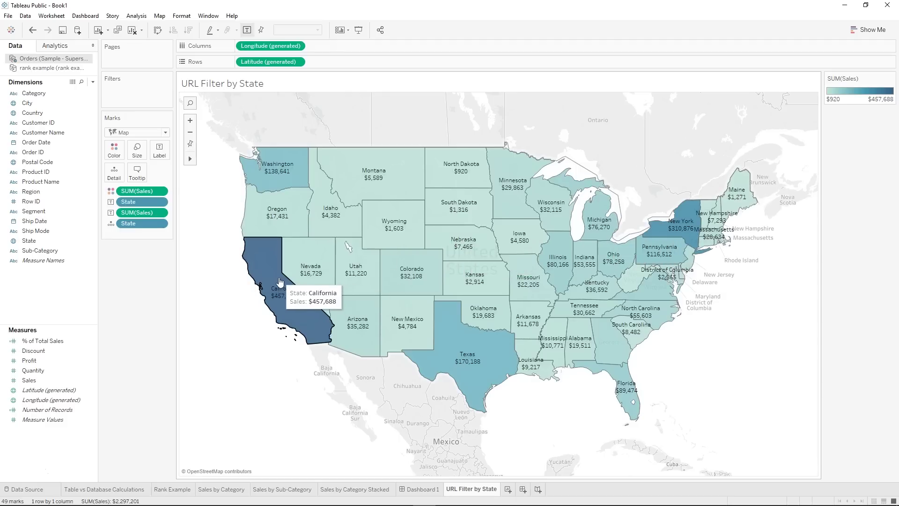
click(296, 328)
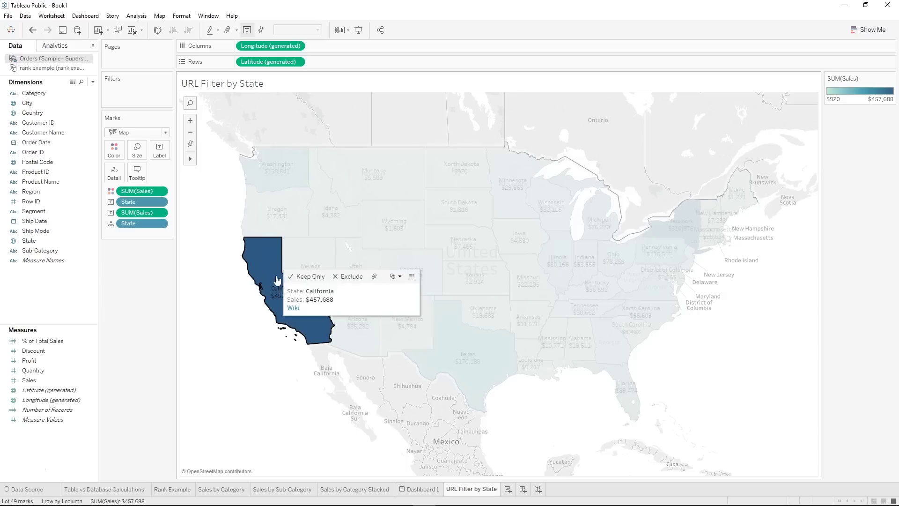
click(291, 310)
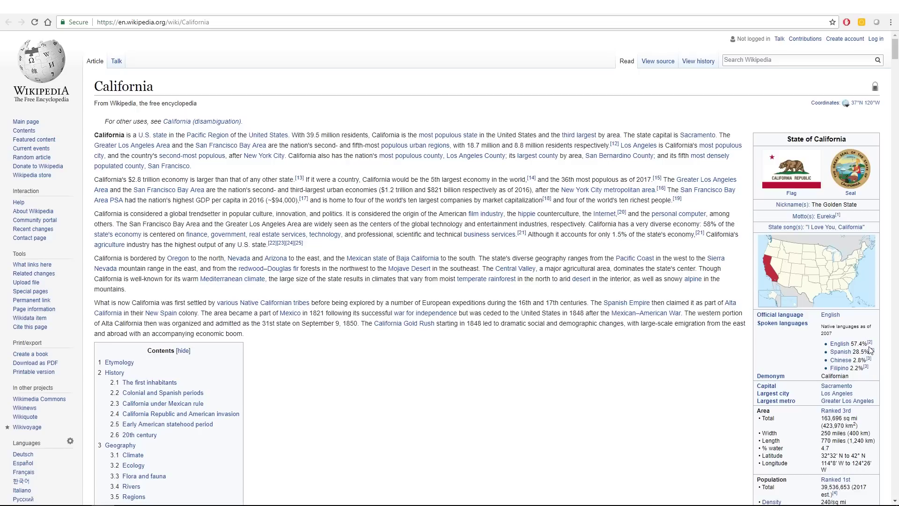
scroll(867, 347, down, 1)
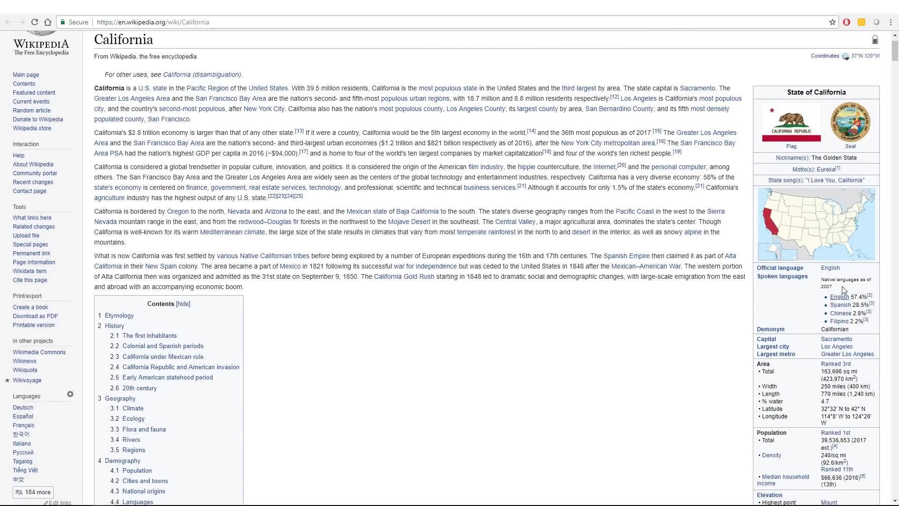
scroll(843, 288, down, 2)
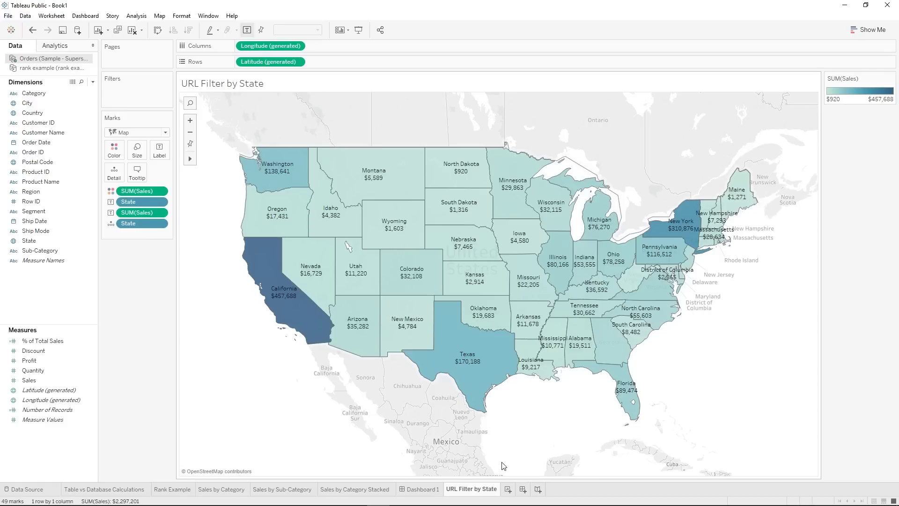
Create a new dashboard with Automatic size and place the URL Filter by State sheet on it.
click(523, 490)
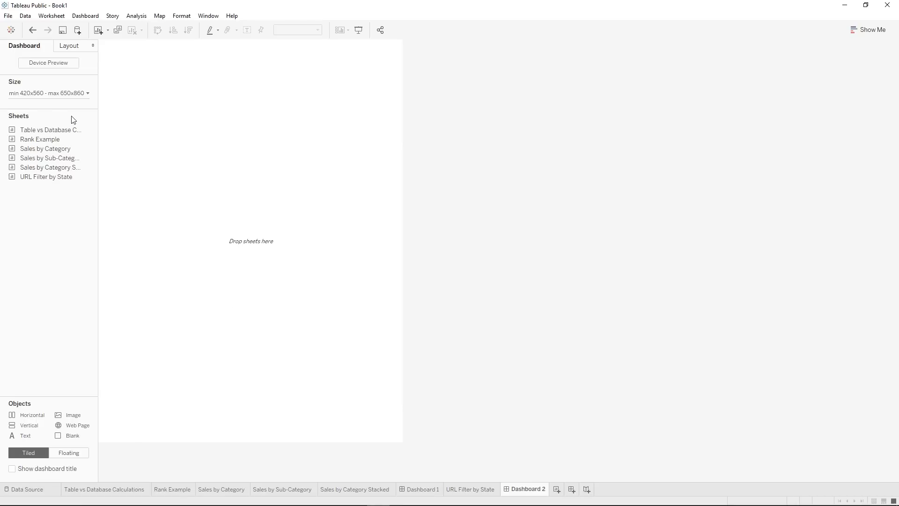
click(54, 92)
click(42, 108)
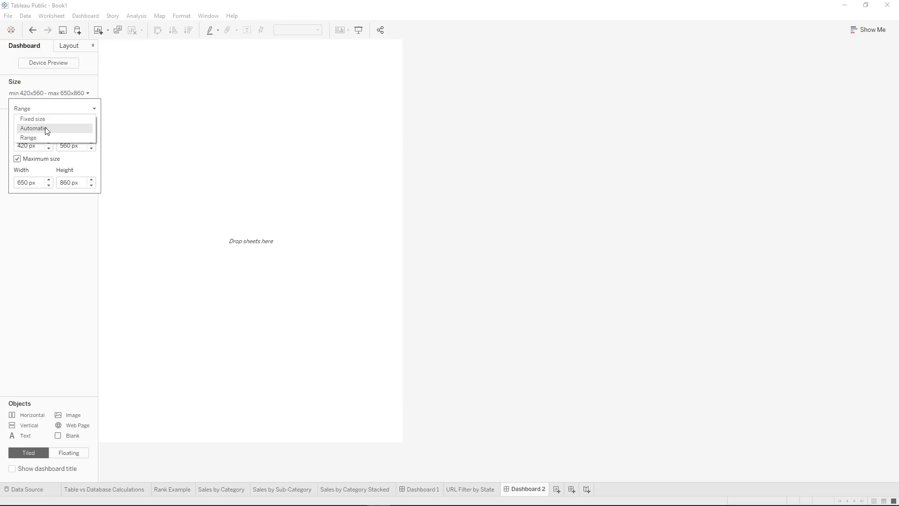
click(47, 129)
drag(49, 177, 329, 186)
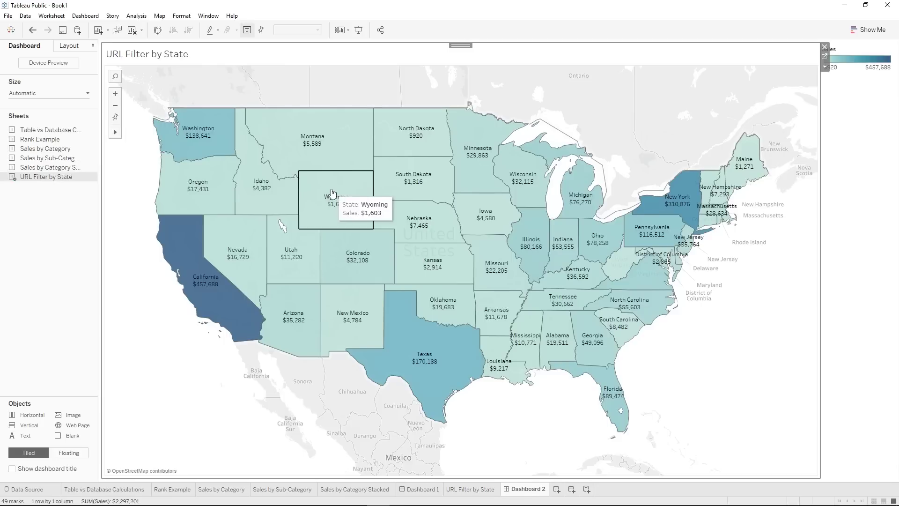
Open the action settings for the new dashboard.
click(85, 15)
click(97, 92)
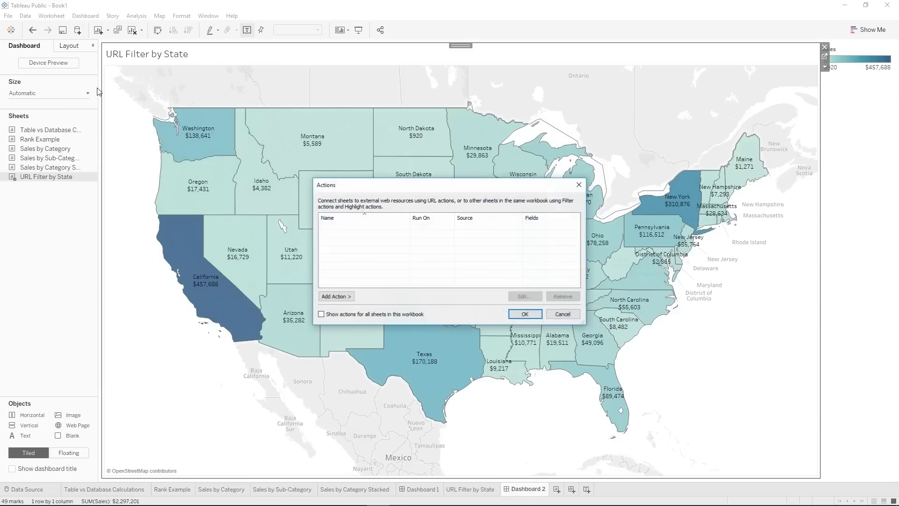
Add a Go to URL action named "Go to State" to the dashboard, running on Select from URL Filter by State.
click(346, 296)
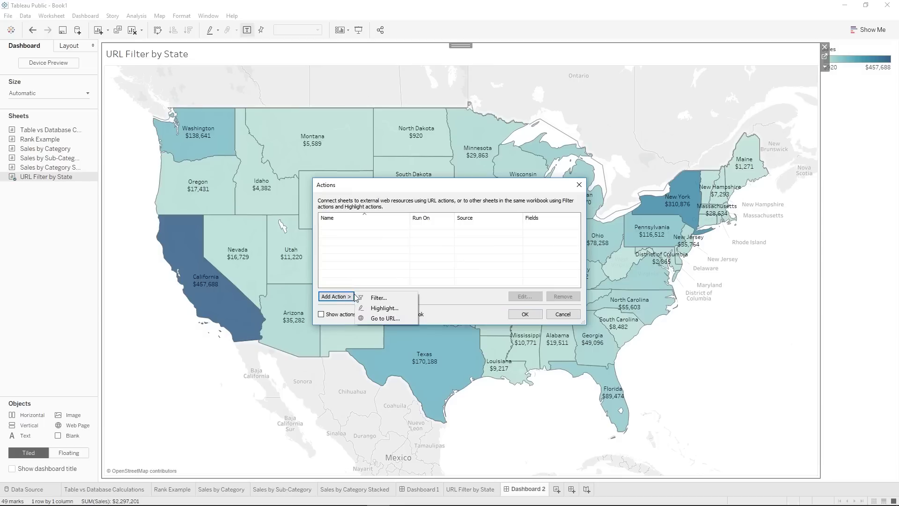
click(379, 320)
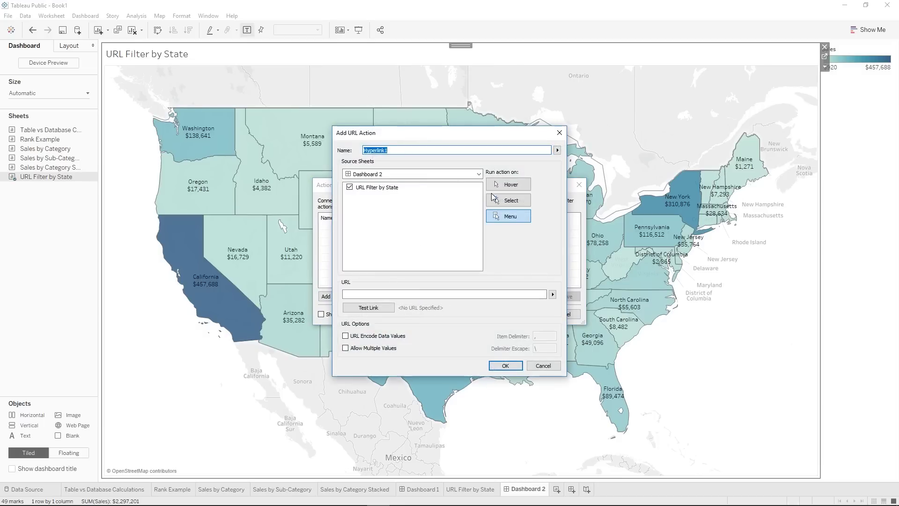
click(509, 200)
double_click(419, 151)
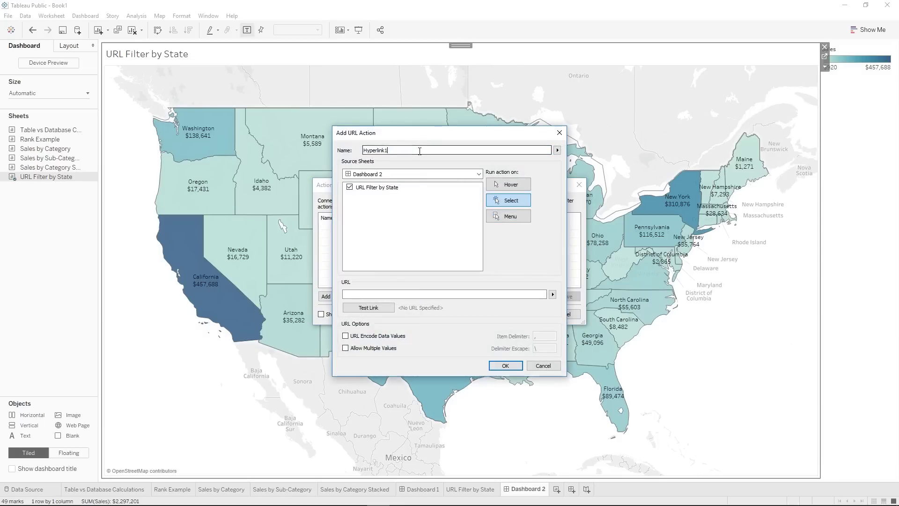
key(BackSpace)
text(to)
key(BackSpace)
key(BackSpace)
text(Go)
click(393, 295)
text(https://en.wikipedia.org/wiki/)
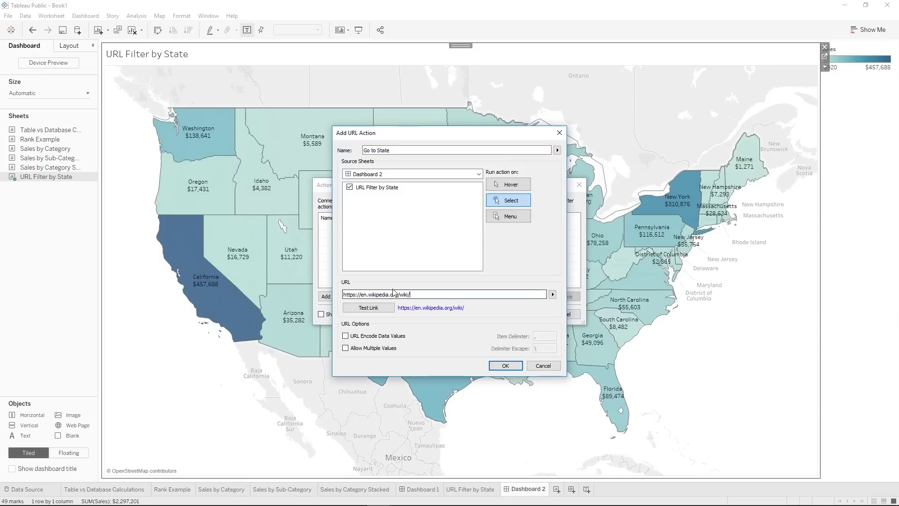
click(553, 295)
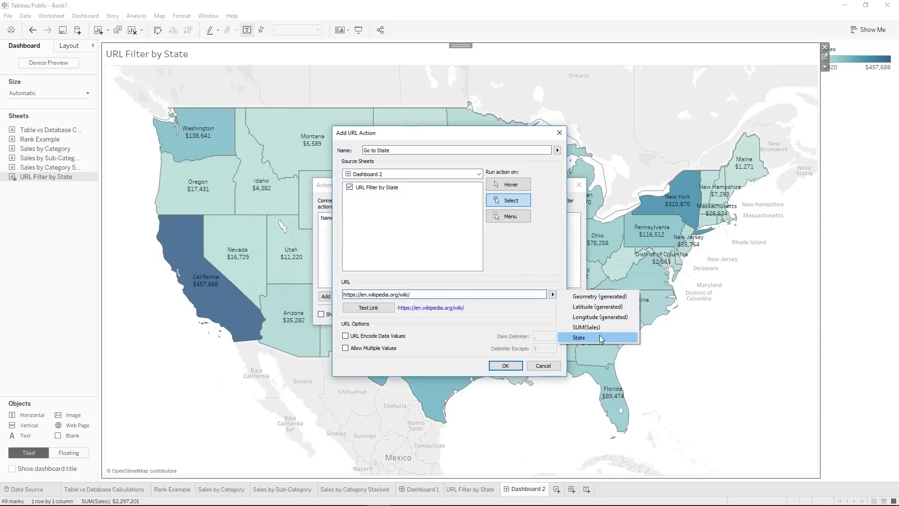
click(602, 339)
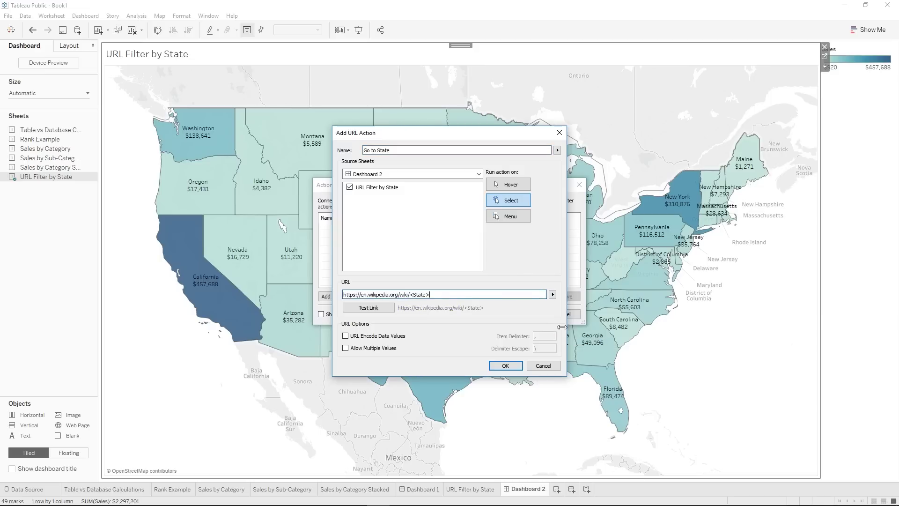
click(505, 365)
click(525, 314)
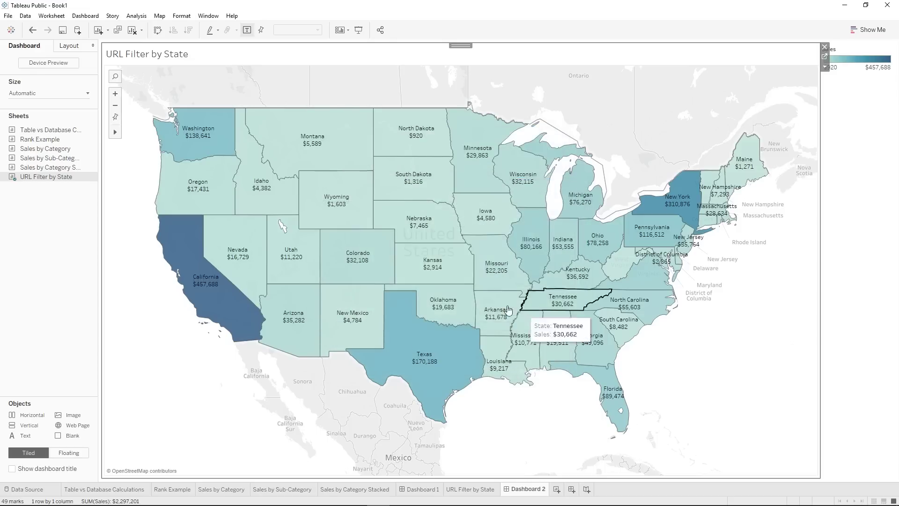
click(436, 311)
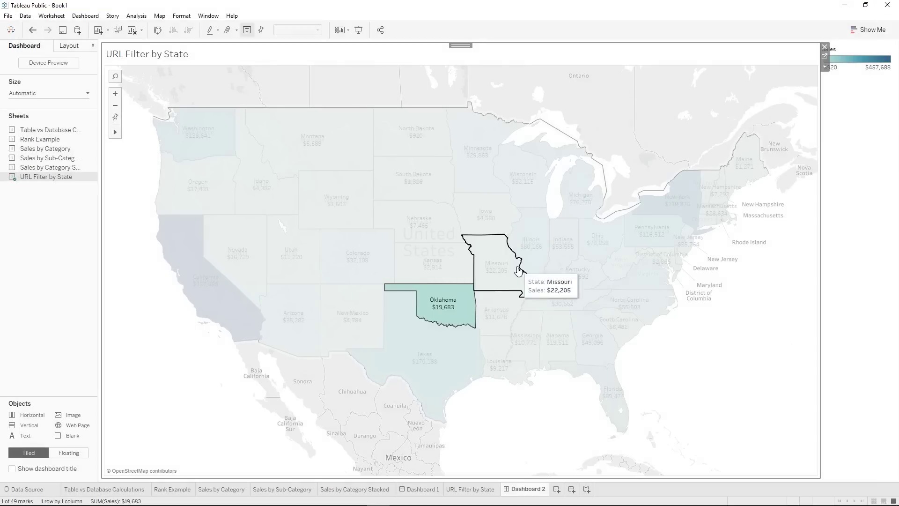
click(469, 302)
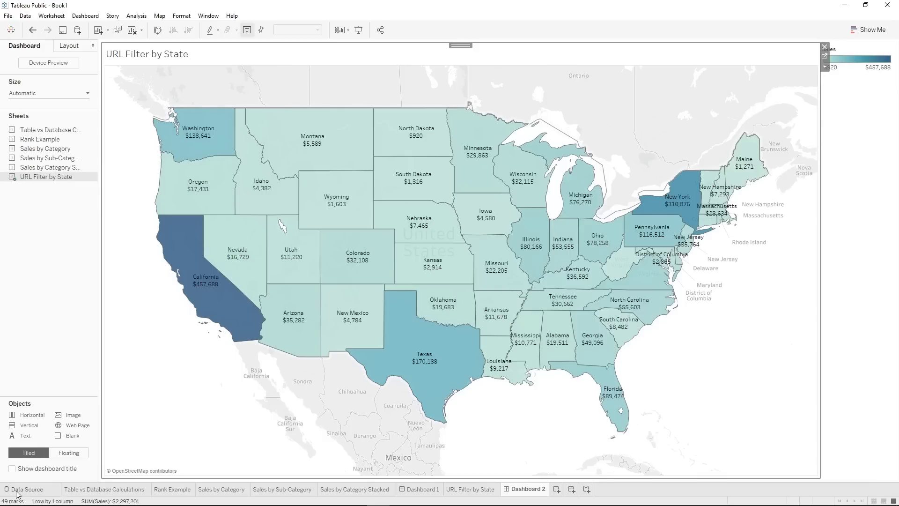
Add a web page object with an empty URL below the map and make the map area slightly taller.
drag(64, 427, 330, 437)
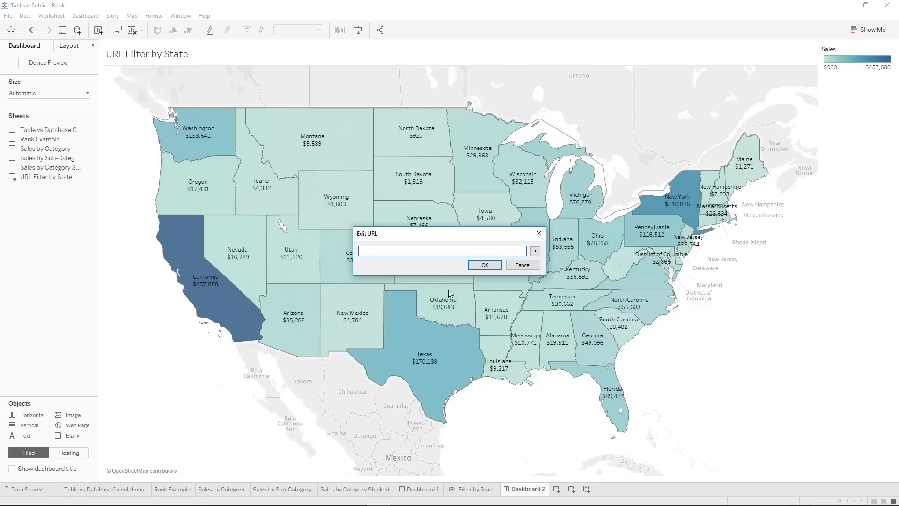
click(484, 265)
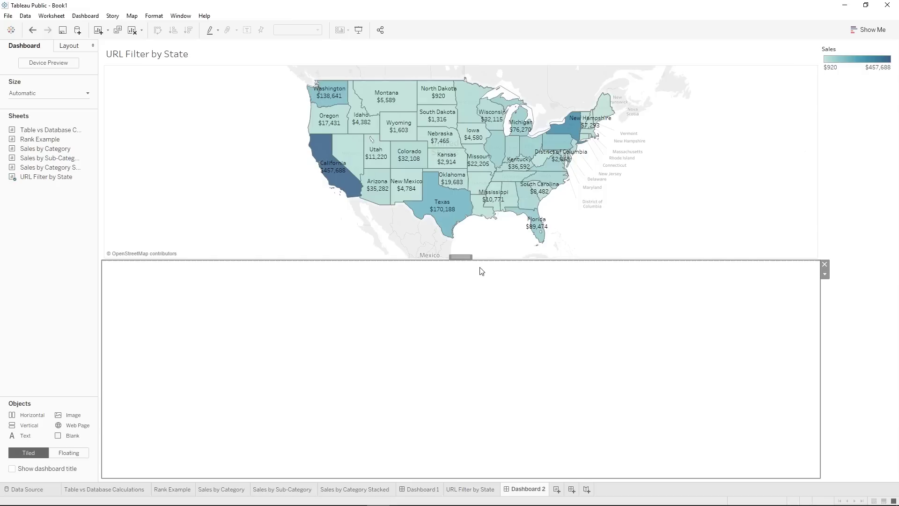
drag(493, 261, 493, 283)
Test the URL action by selecting Oklahoma, Texas, California and Minnesota on the map and checking the embedded Wikipedia page.
click(458, 186)
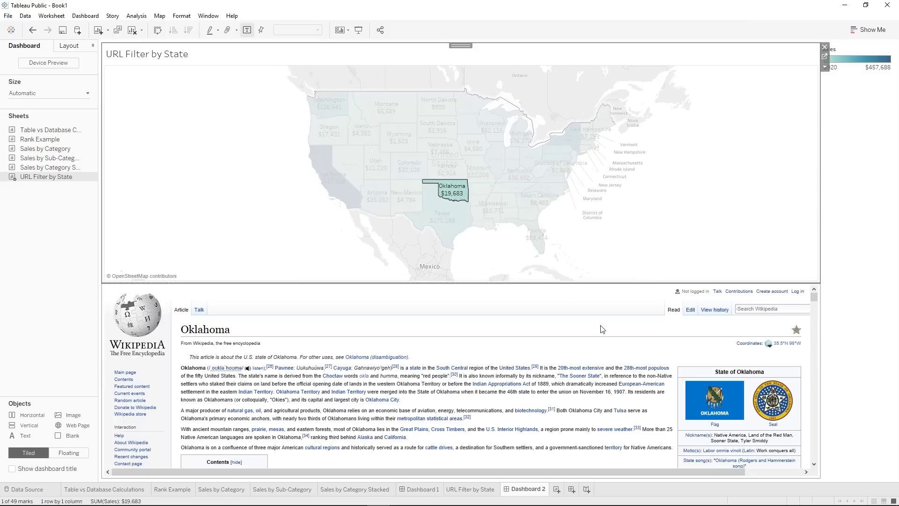
scroll(609, 375, down, 10)
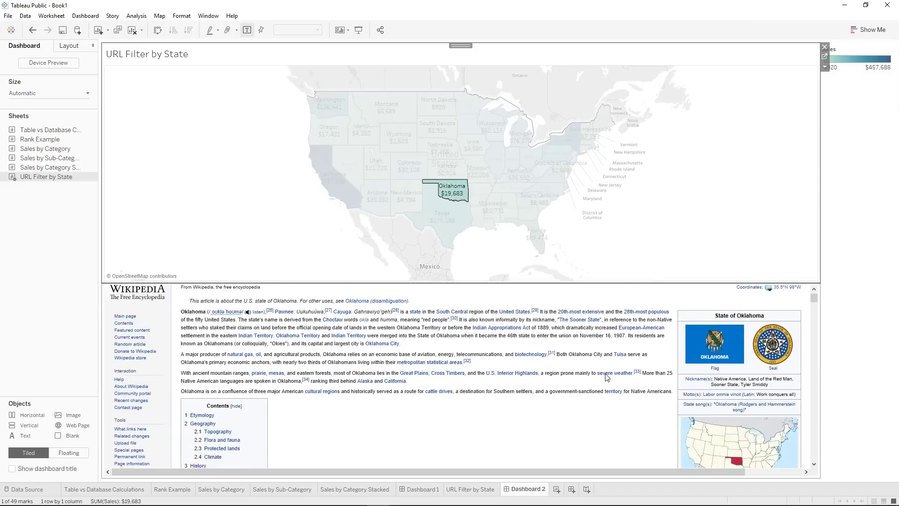
scroll(606, 378, up, 10)
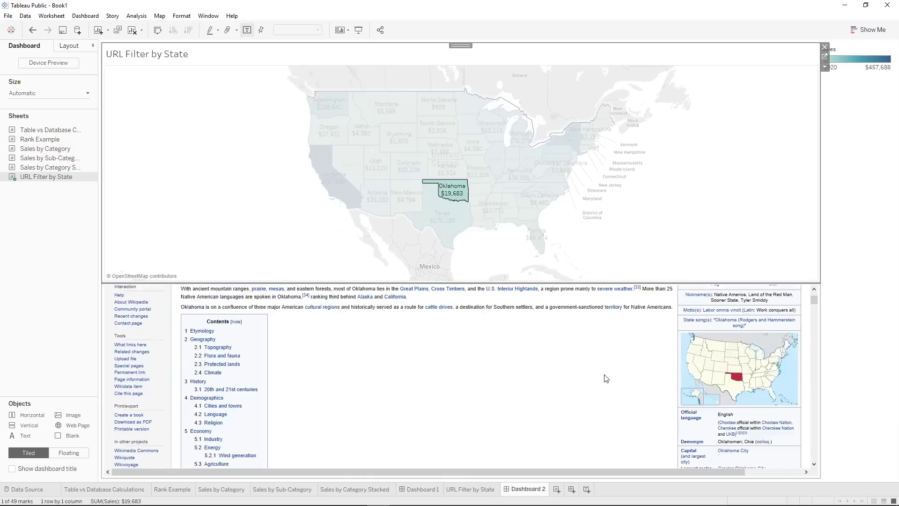
click(442, 220)
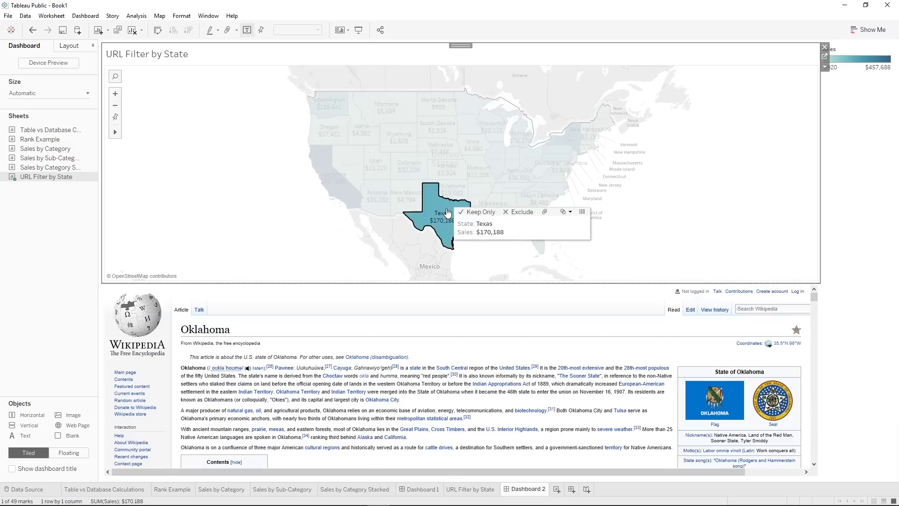
click(343, 196)
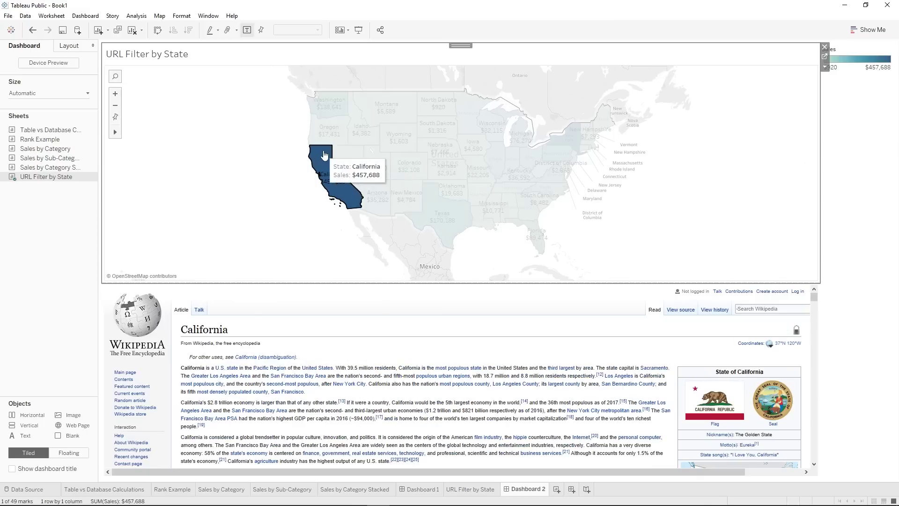
click(340, 192)
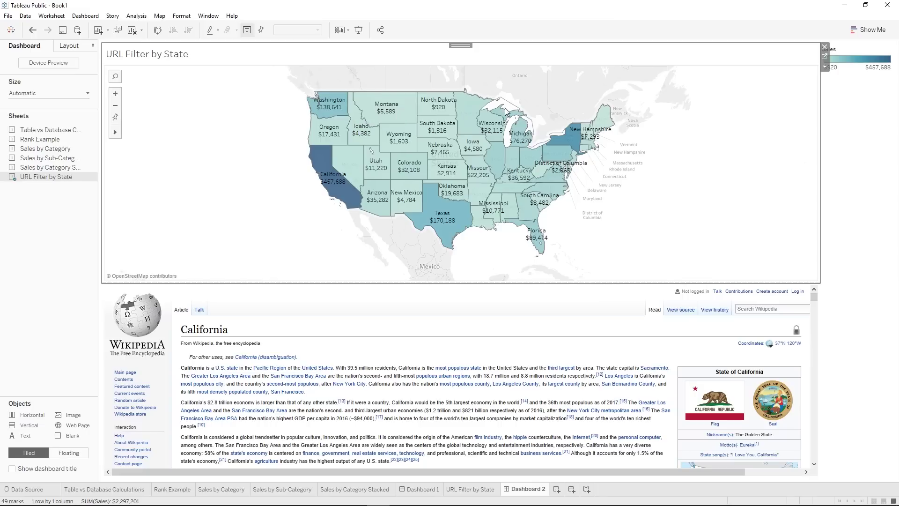
click(462, 106)
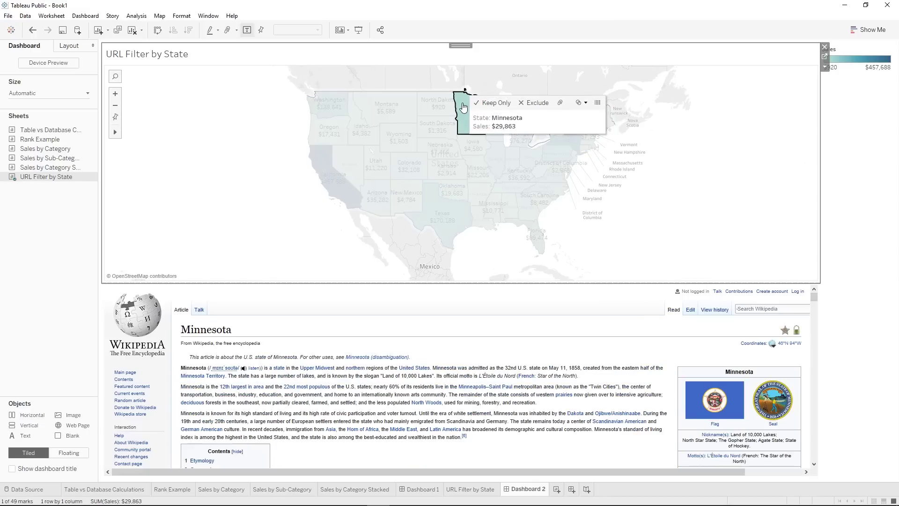
click(463, 107)
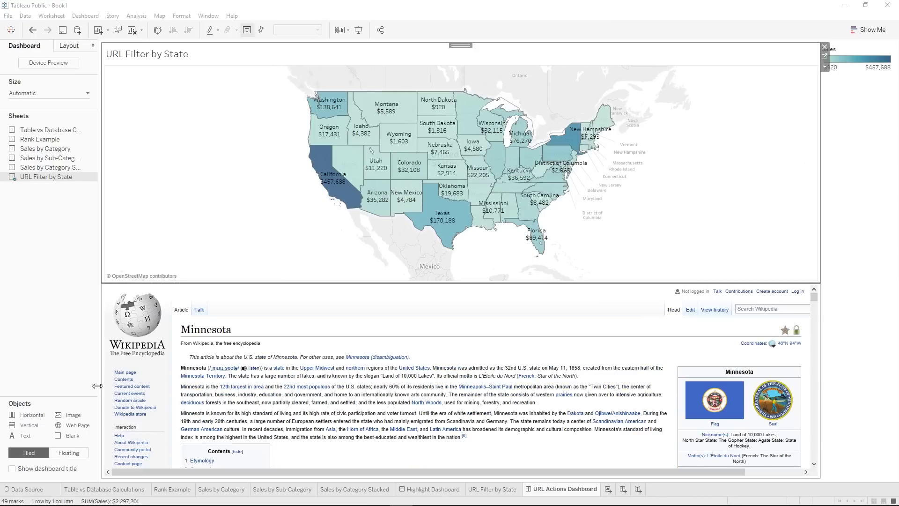
Create a new worksheet and name it "Reference Lines".
click(608, 489)
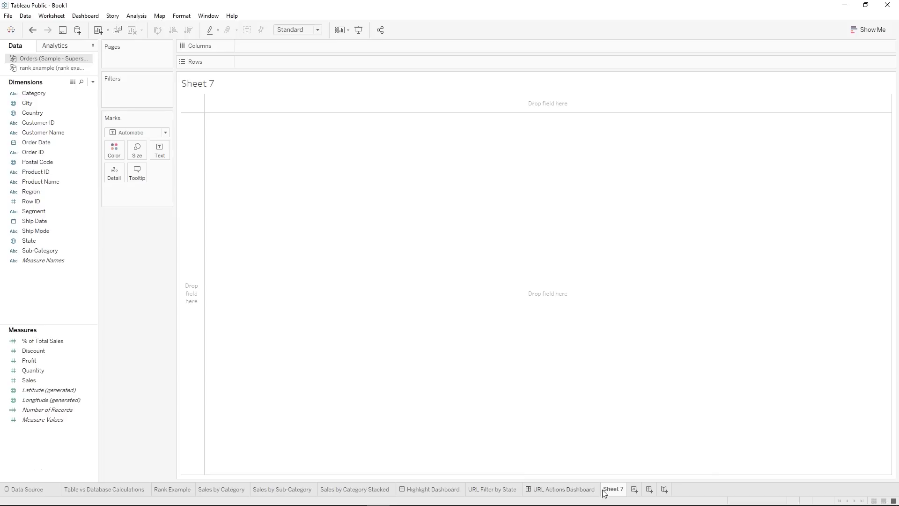
right_click(617, 491)
click(654, 386)
text(Reference B)
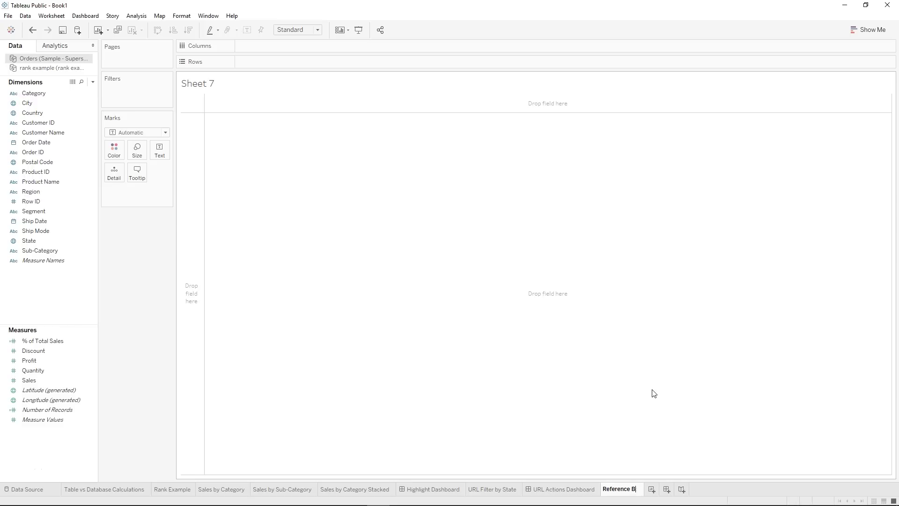
key(BackSpace)
text(Lines)
key(Return)
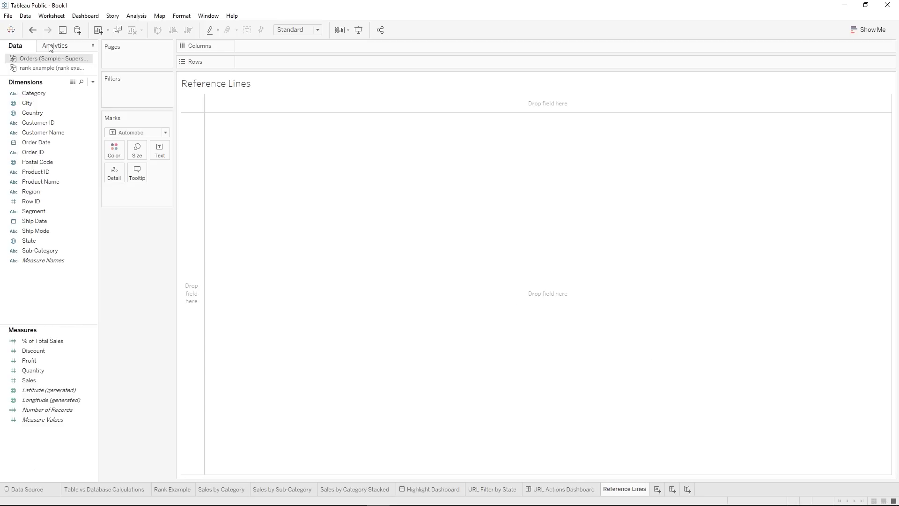
Build a bar chart with Category and Sub-Category on Columns and SUM(Sales) on Rows.
click(64, 45)
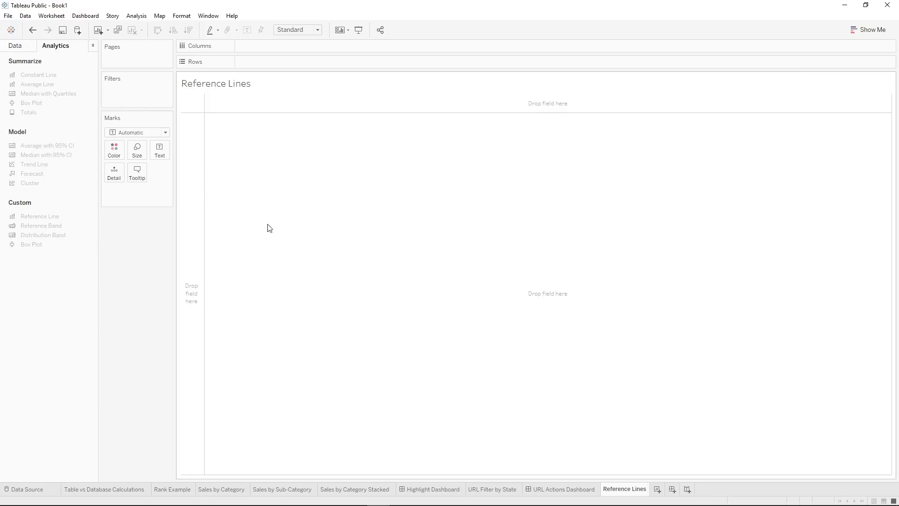
click(15, 45)
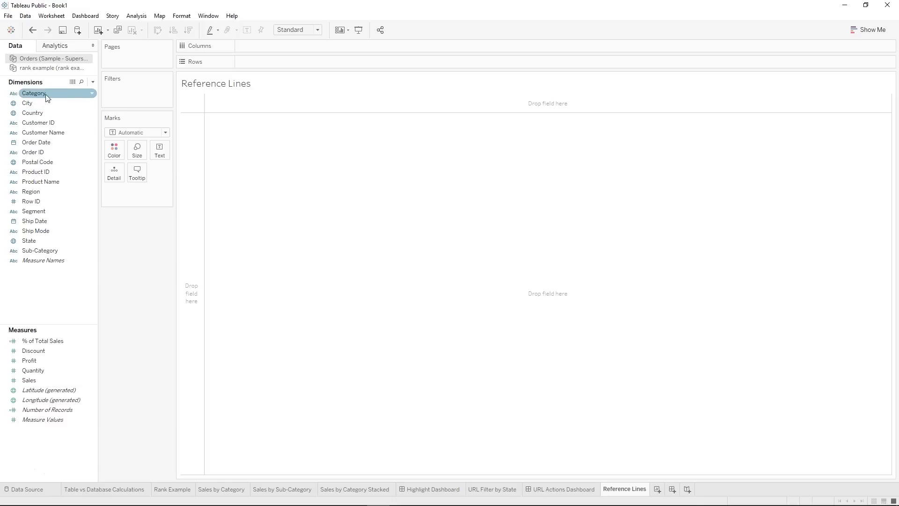
drag(47, 97, 252, 47)
drag(35, 249, 330, 41)
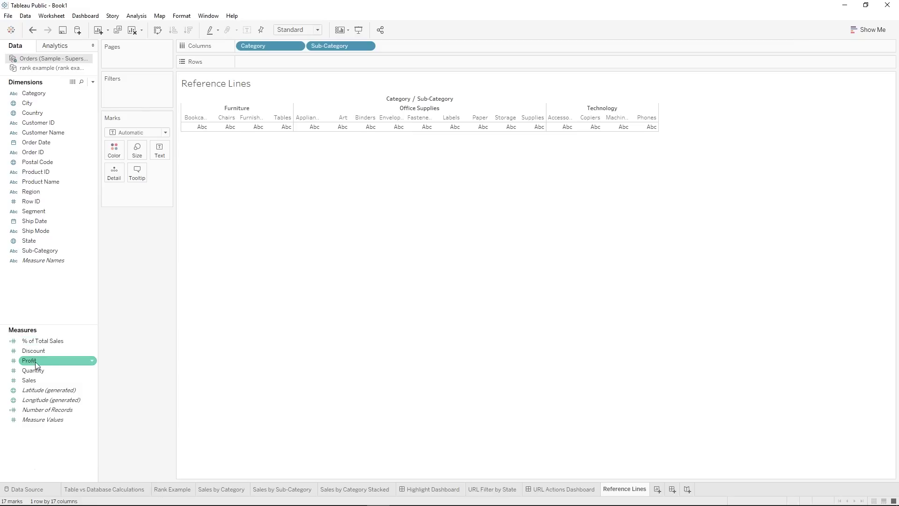
double_click(39, 380)
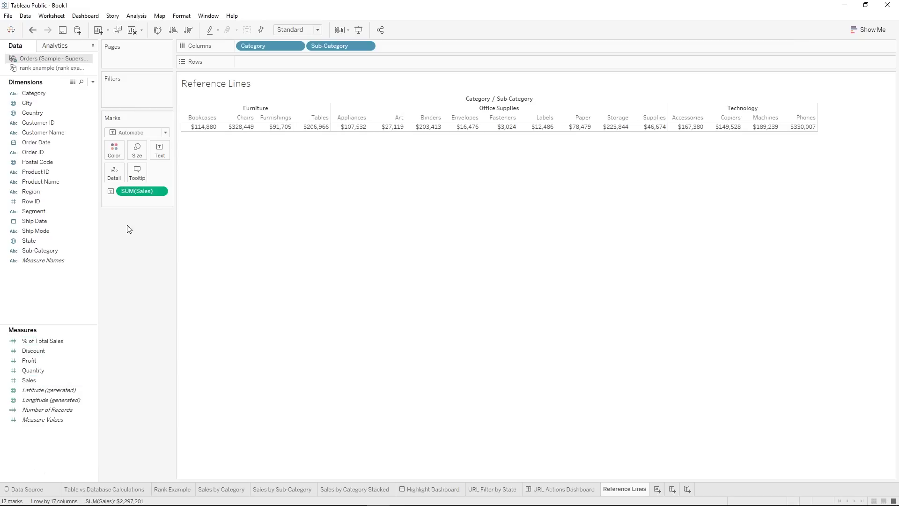
drag(132, 196, 271, 62)
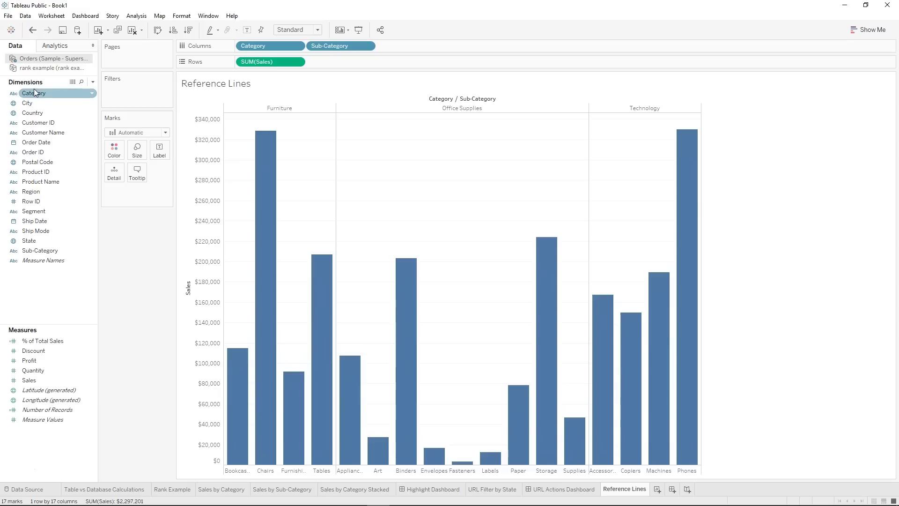
mouse_move(238, 358)
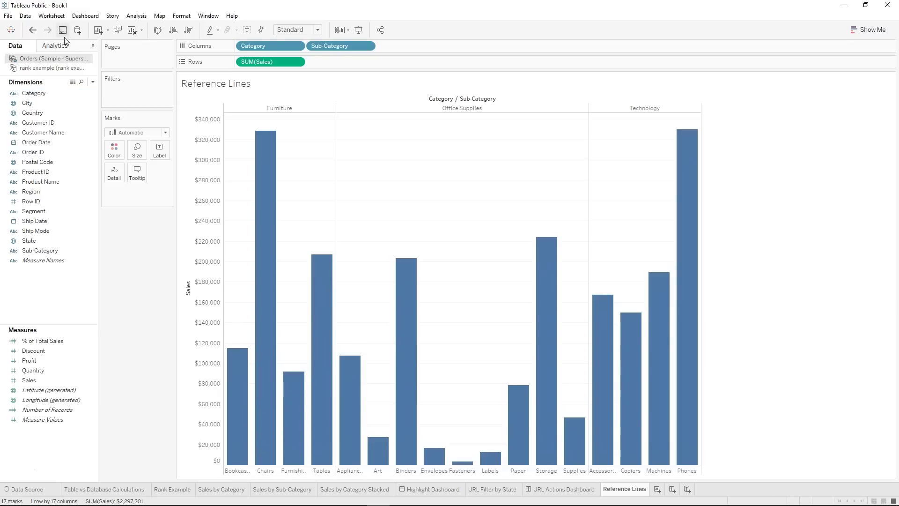
Color the sales bars by Sub-Category.
click(55, 47)
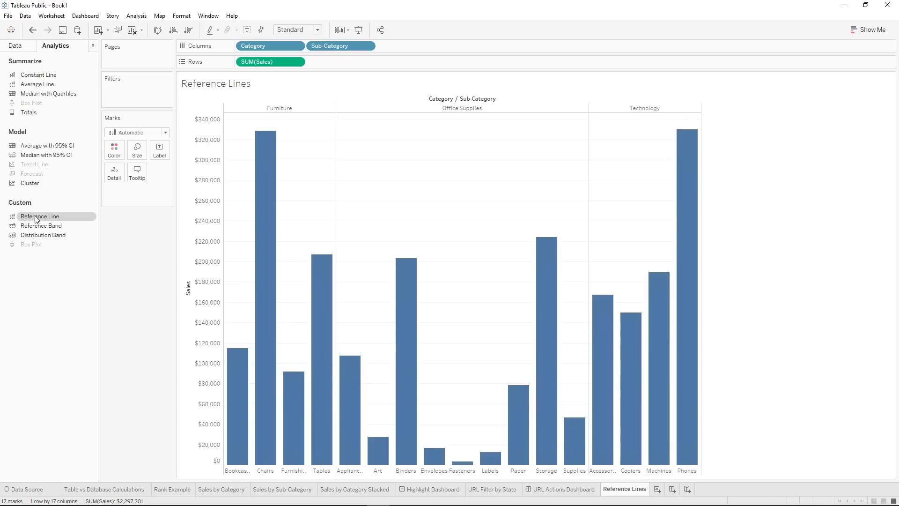
drag(45, 217, 129, 270)
click(15, 47)
click(45, 252)
drag(45, 248, 111, 149)
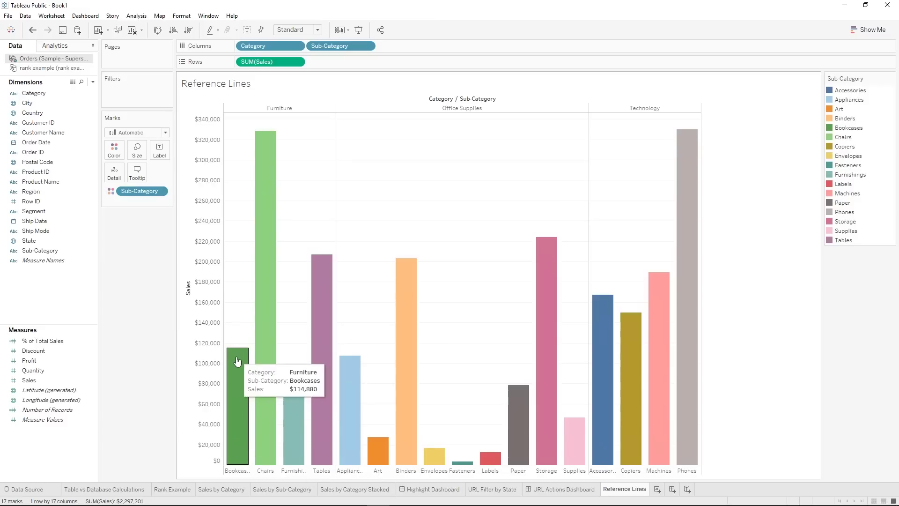
Try adding a per-cell reference line at the average of SUM(Sales) and undo it.
click(62, 46)
drag(51, 216, 330, 120)
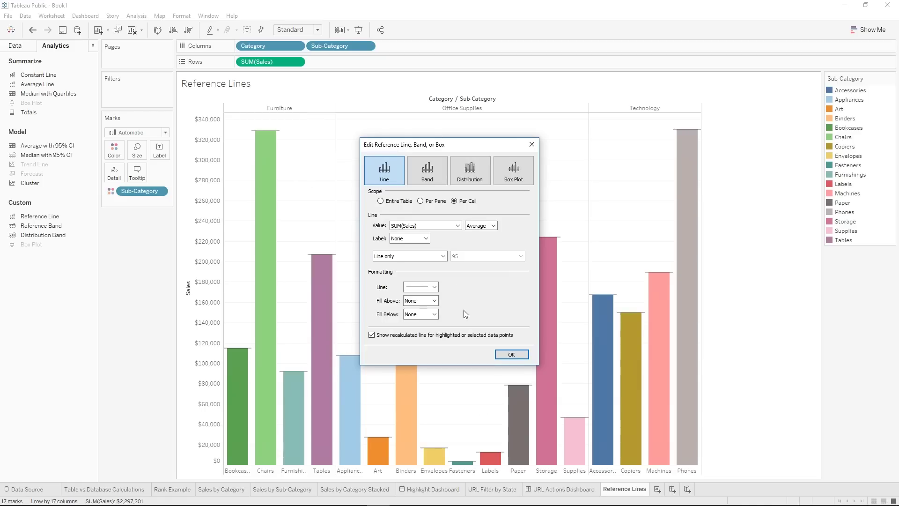
click(501, 354)
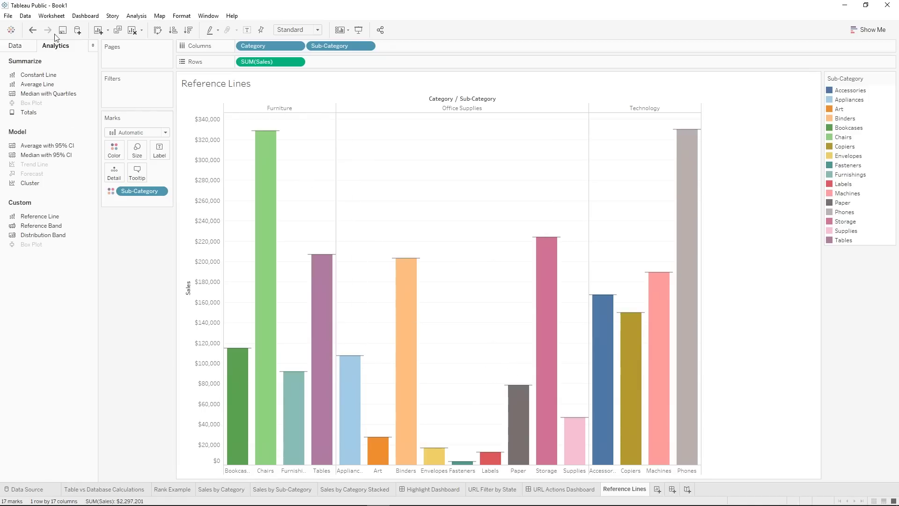
click(34, 26)
Recolor the sales bars by Category and show the available analytics objects.
drag(38, 216, 130, 272)
click(15, 45)
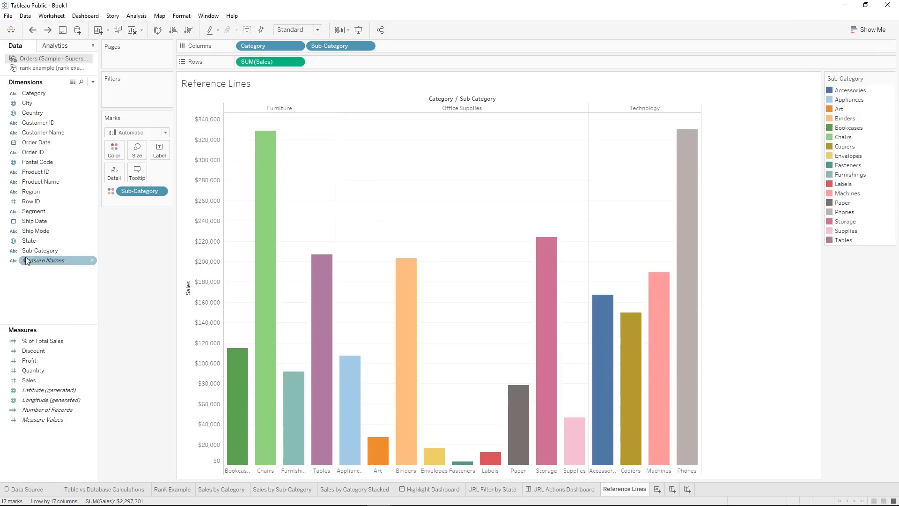
drag(34, 93, 114, 149)
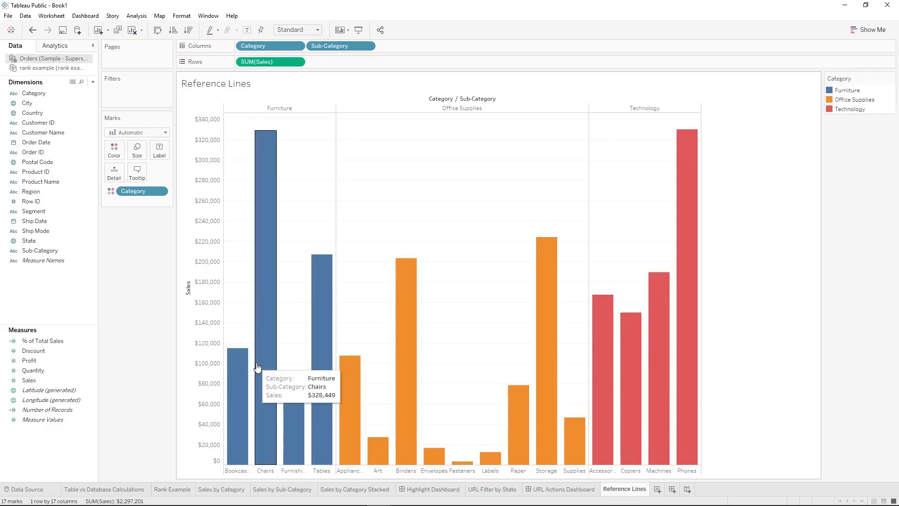
click(66, 44)
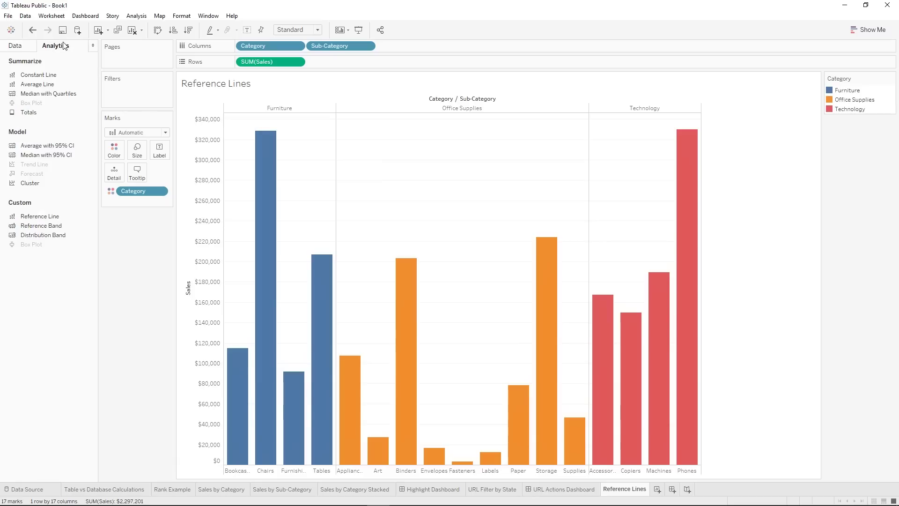
Try a per-pane reference line at the average of SUM(Sales) and discard it.
drag(29, 216, 300, 116)
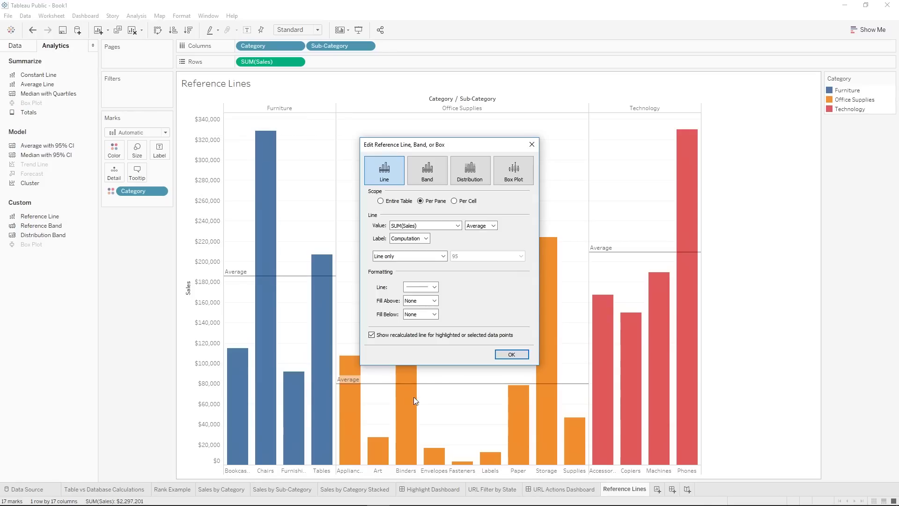
click(531, 144)
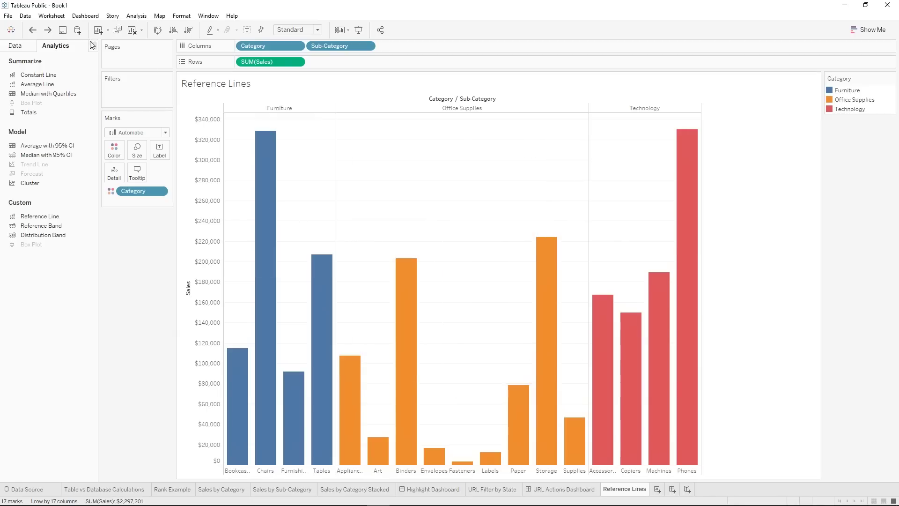
Remove Category from the bar coloring, try an entire-table reference line at the average of SUM(Sales), and undo that line.
drag(142, 191, 141, 260)
mouse_move(657, 325)
drag(33, 216, 267, 111)
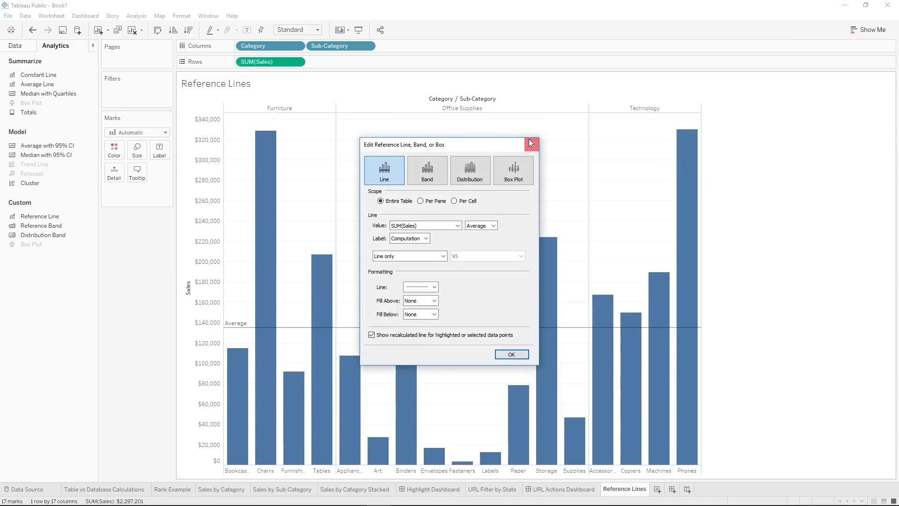
click(532, 143)
mouse_move(642, 331)
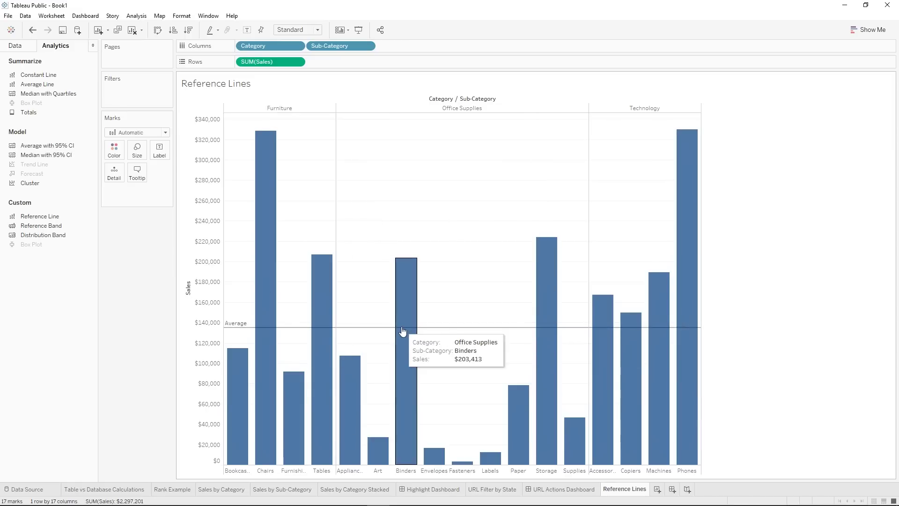
click(32, 30)
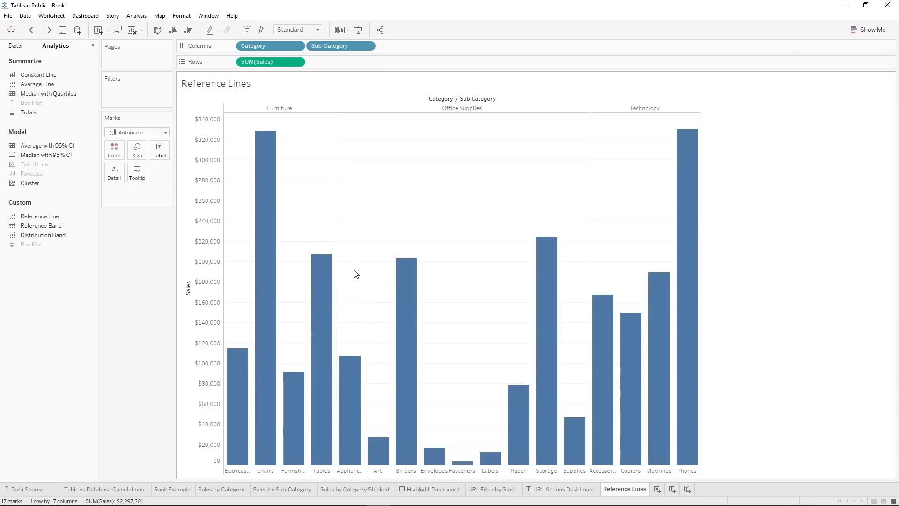
Color the bars by Category again and add a per-pane reference line at the average of SUM(Sales).
click(20, 47)
drag(29, 93, 112, 149)
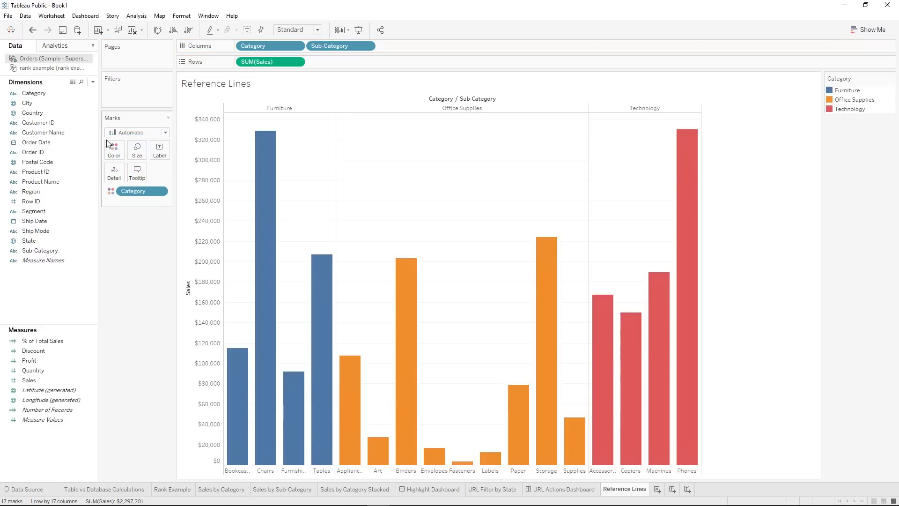
click(66, 46)
drag(46, 216, 288, 111)
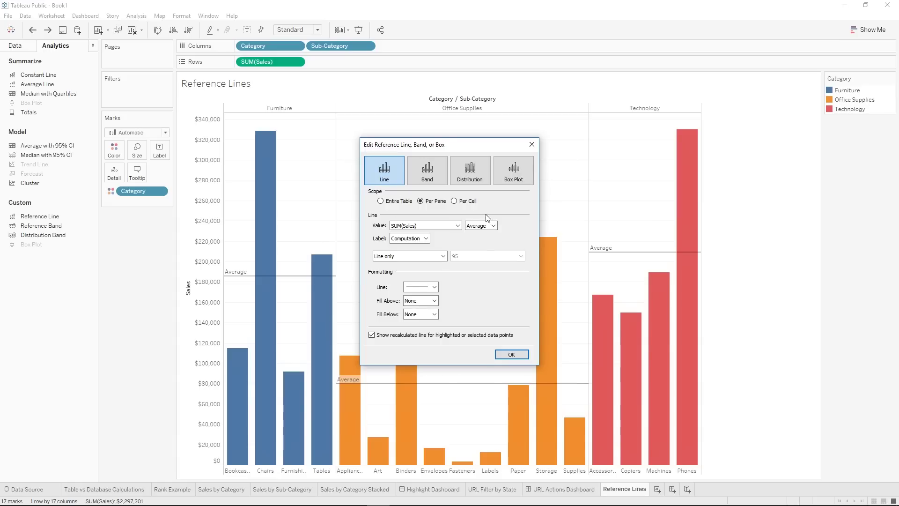
click(483, 227)
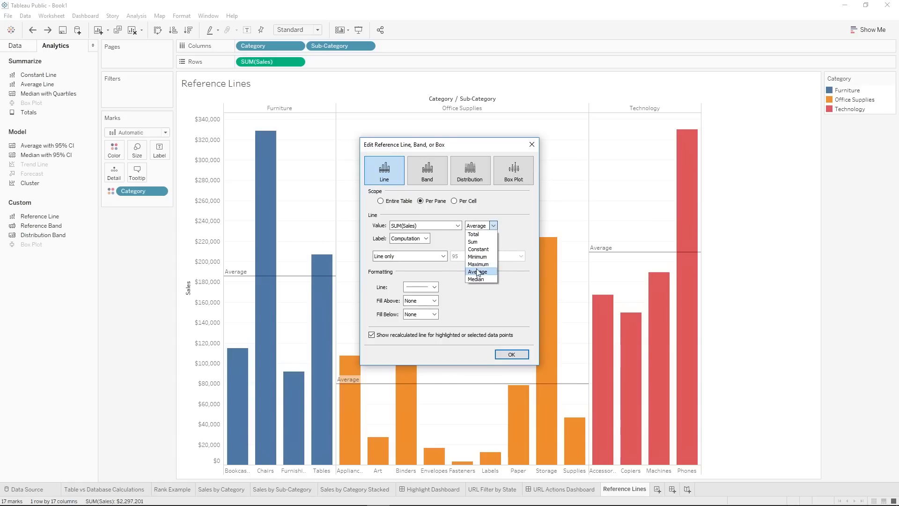
click(487, 228)
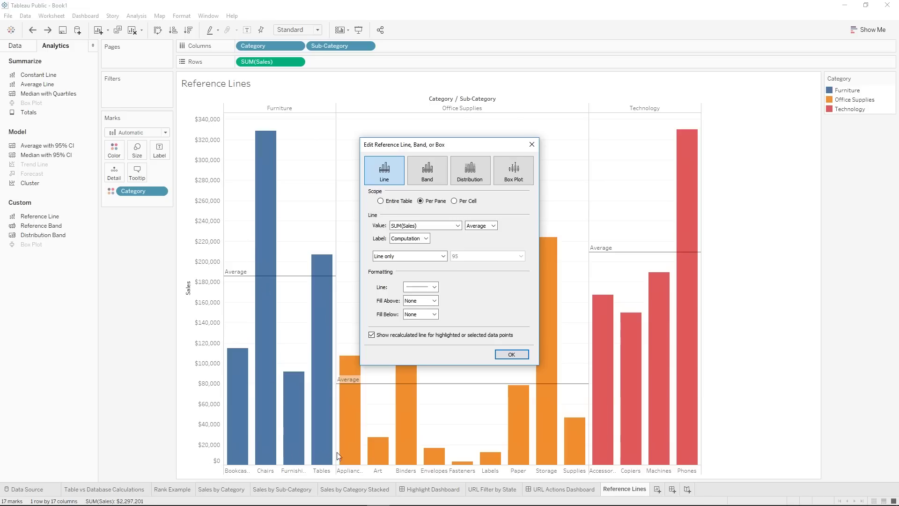
Try the Total and Sum aggregations for the per-pane reference line.
click(494, 226)
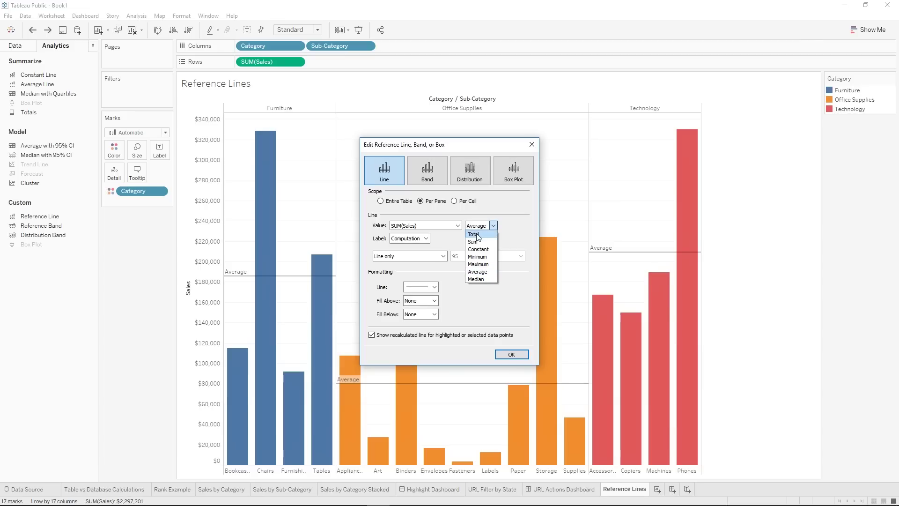
click(474, 234)
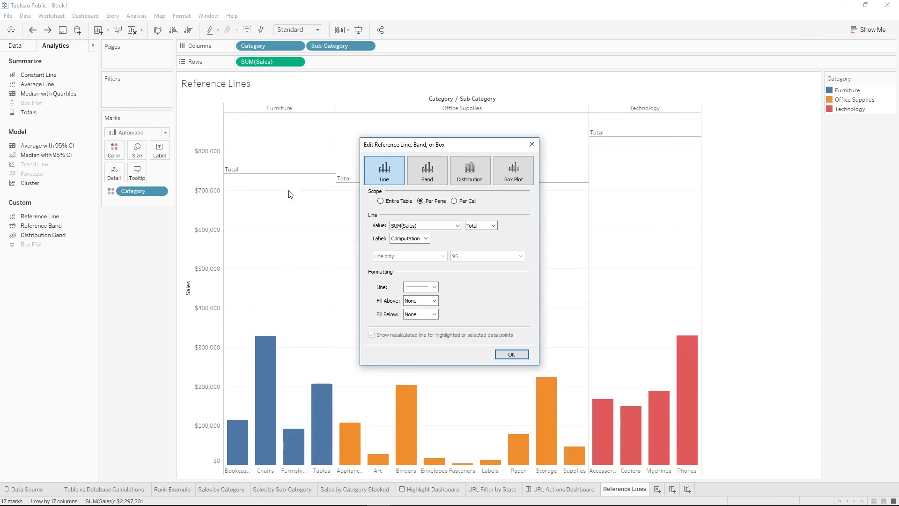
click(478, 226)
click(475, 234)
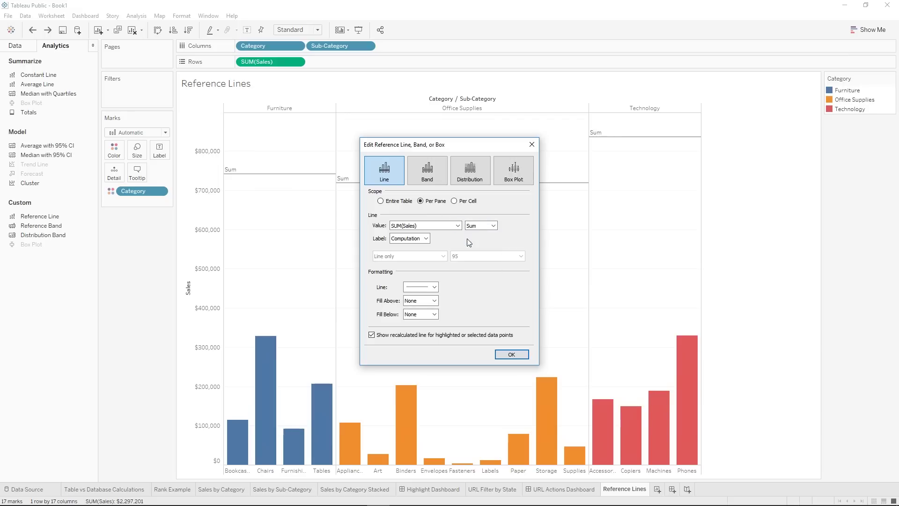
Switch the per-pane reference line to a constant value of 200000.
click(478, 226)
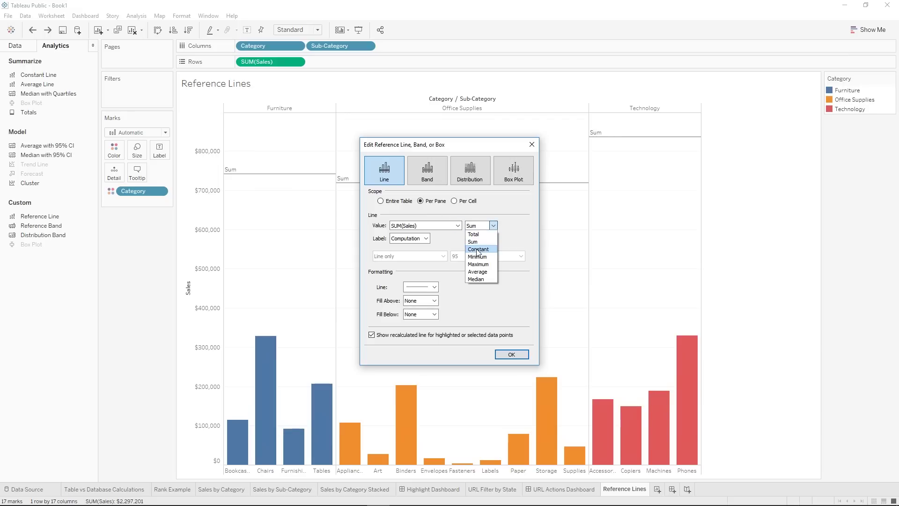
click(478, 249)
click(410, 226)
double_click(411, 226)
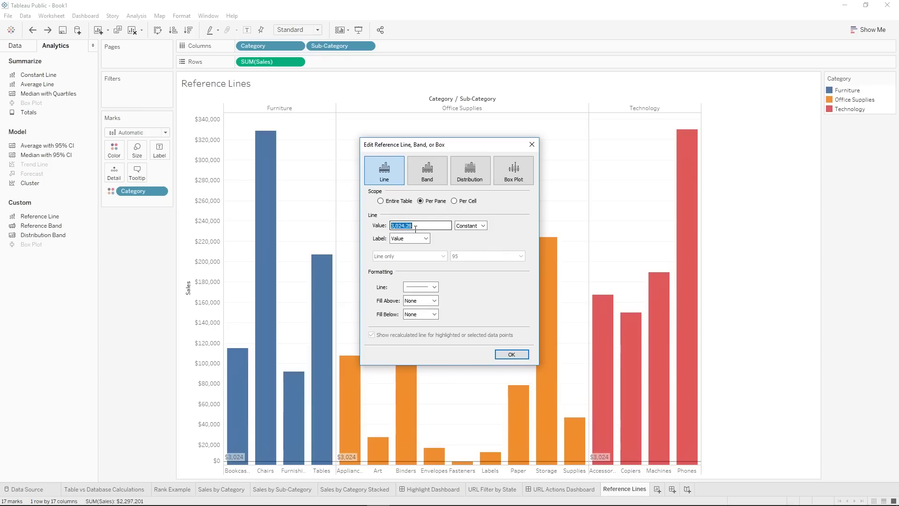
text(200000)
key(Return)
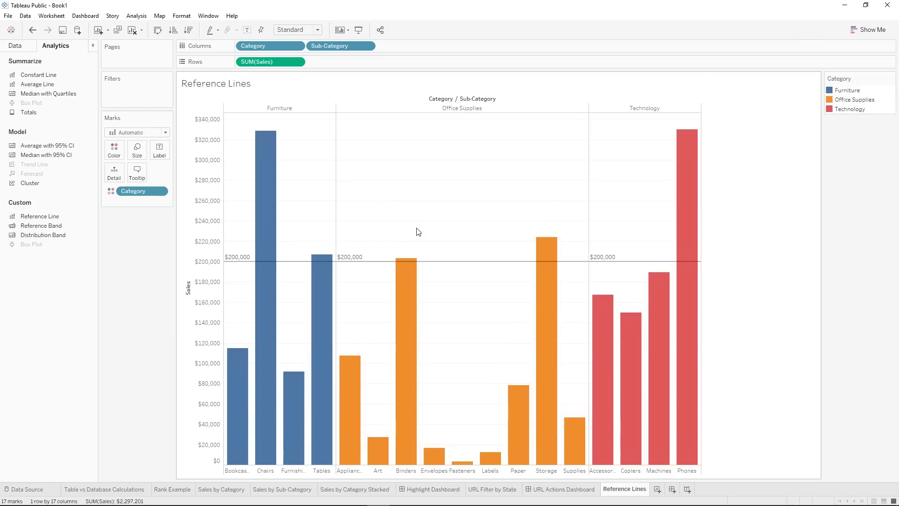
Undo the constant reference line and its earlier aggregation changes.
click(32, 33)
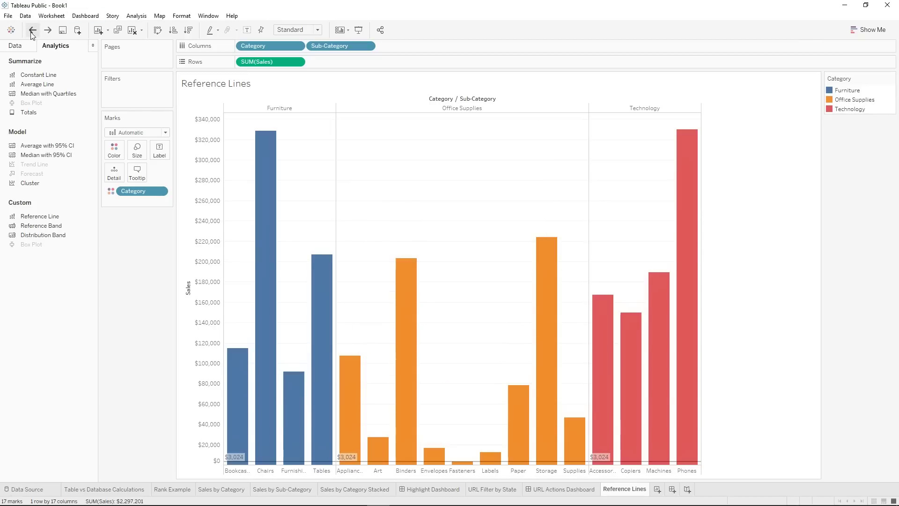
click(32, 32)
click(32, 33)
click(32, 33)
click(32, 33)
Add a per-pane reference line on SUM(Sales), compare the Minimum, Maximum and Median aggregations, and settle on Average.
drag(39, 216, 299, 127)
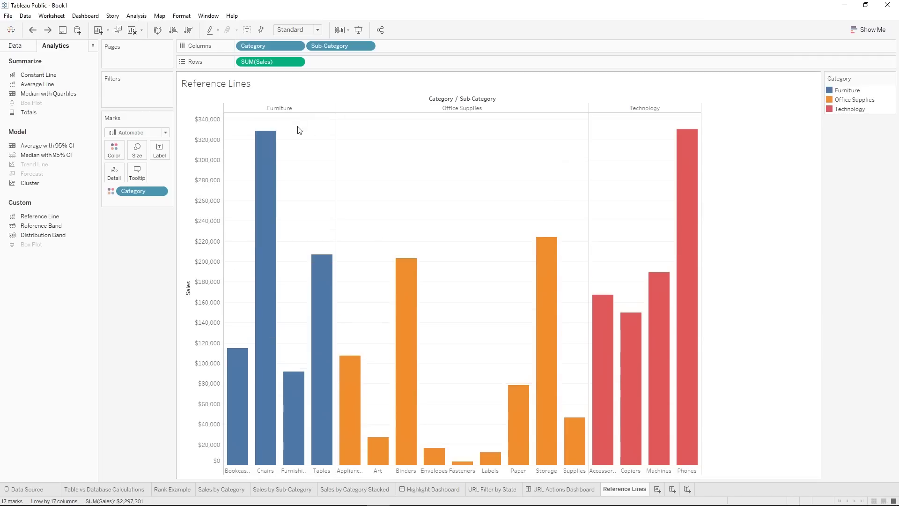
click(493, 225)
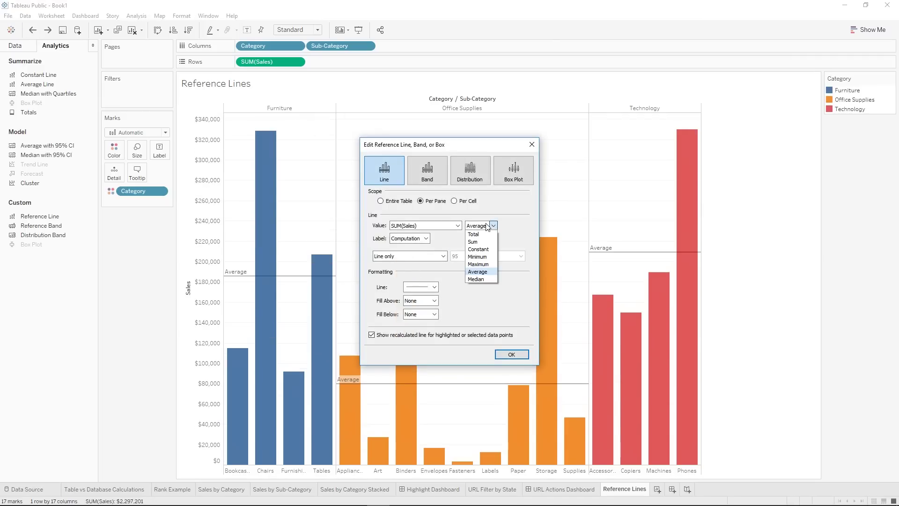
click(487, 257)
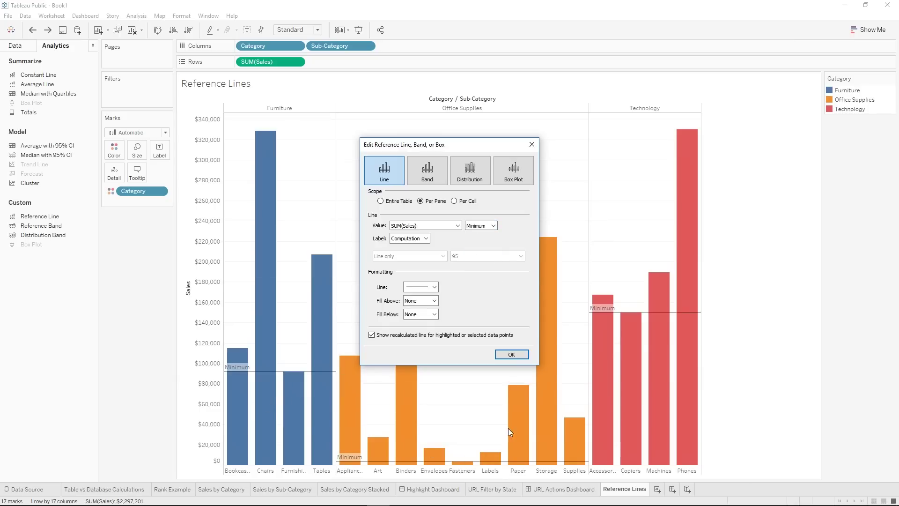
click(493, 225)
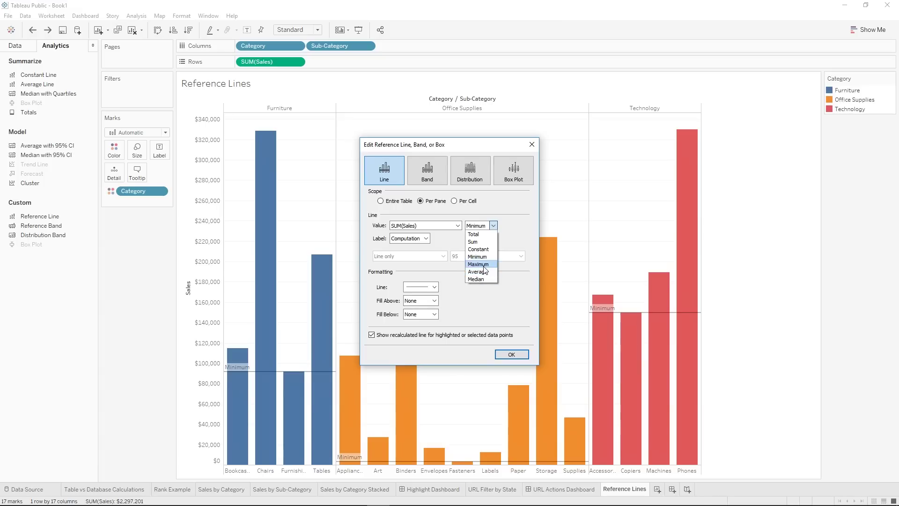
click(487, 263)
click(493, 226)
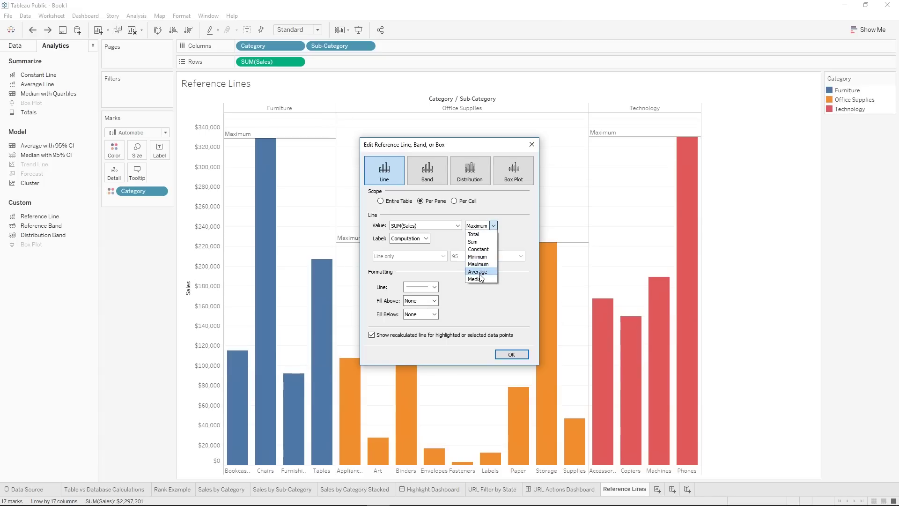
click(479, 272)
click(476, 225)
click(478, 280)
click(479, 226)
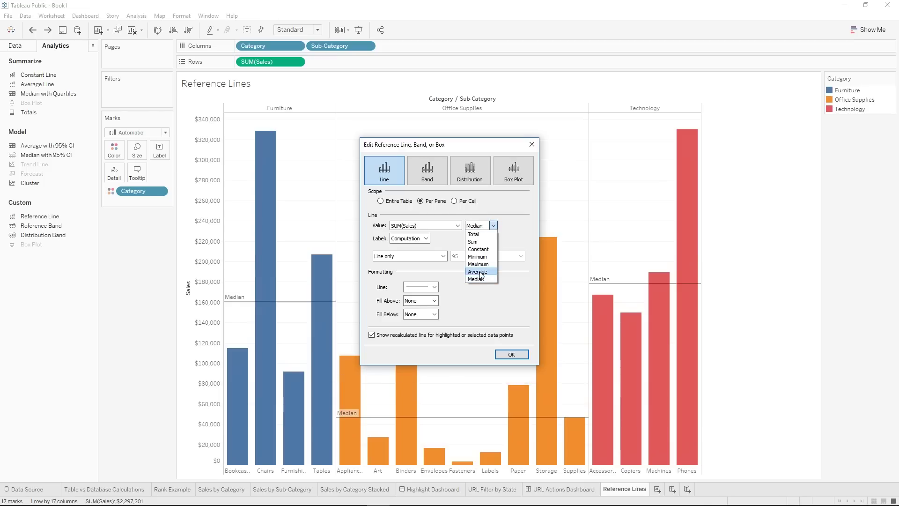
click(480, 271)
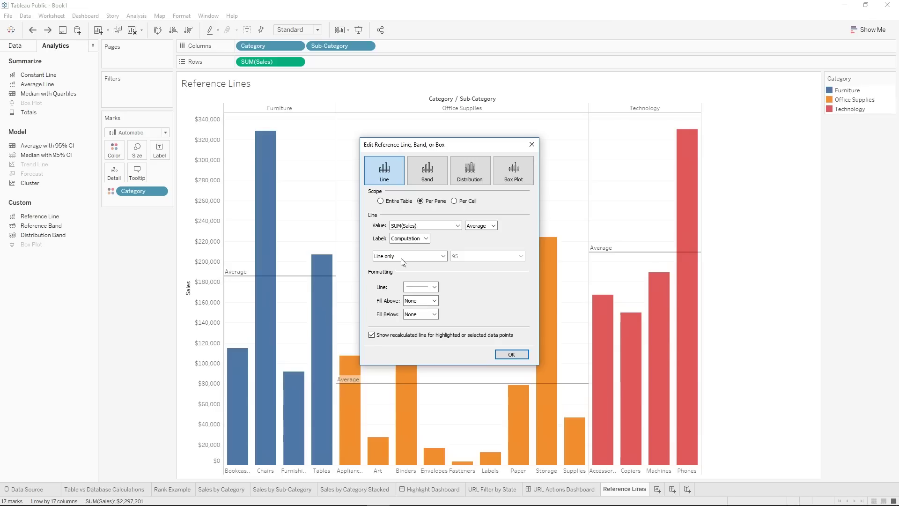
Give the average reference line the custom label "<Computation>: <Value>" and apply its settings.
click(409, 238)
click(410, 255)
click(402, 238)
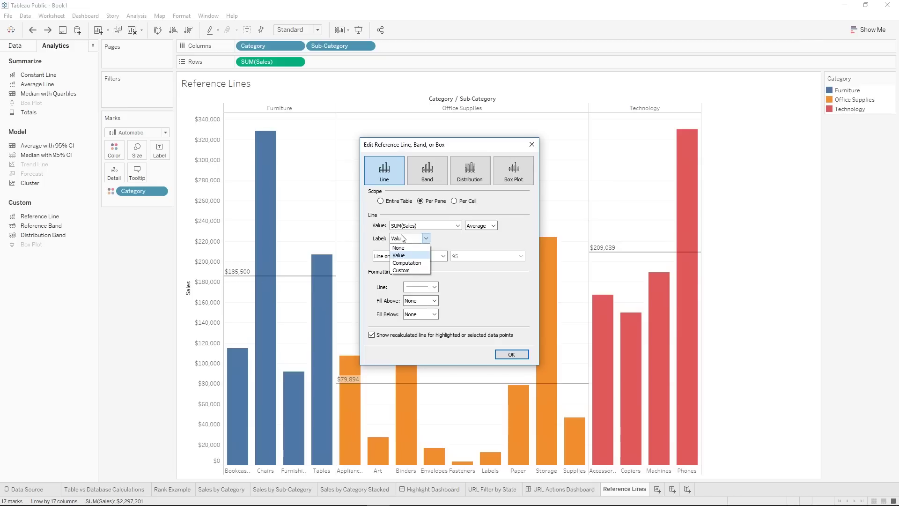
click(401, 271)
click(461, 240)
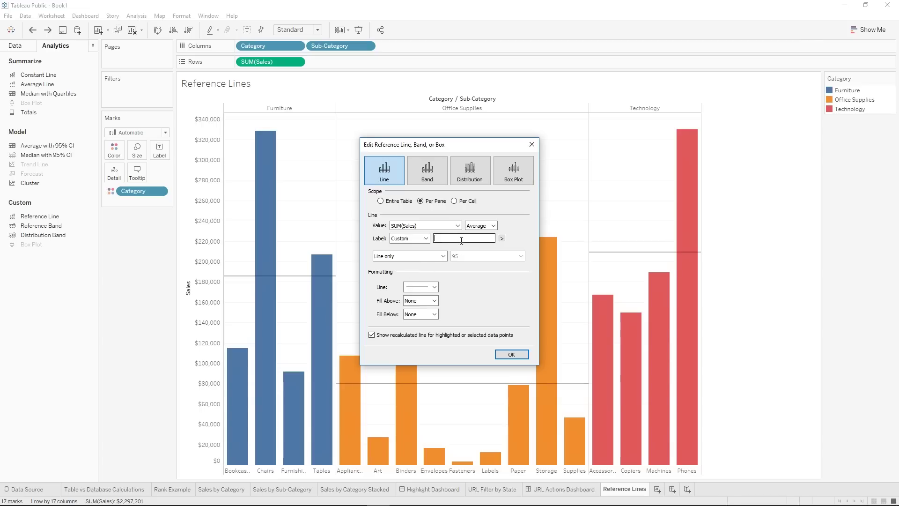
click(501, 238)
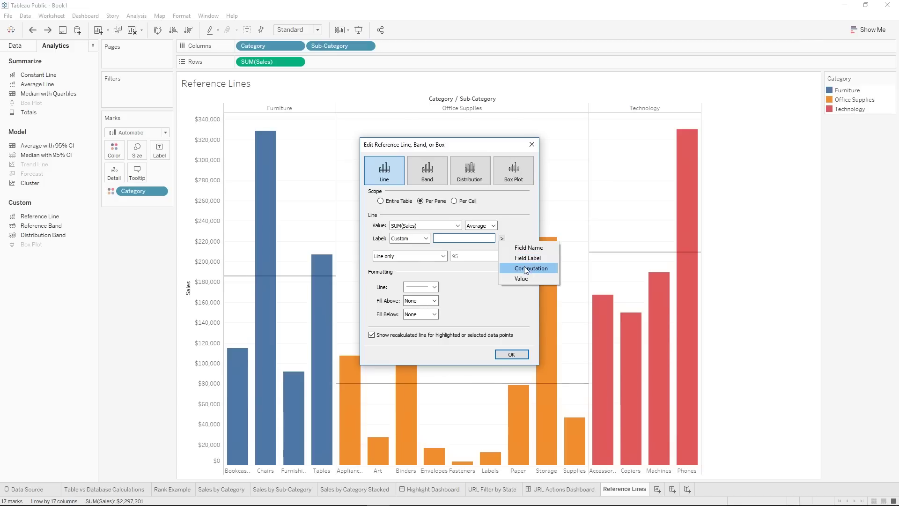
click(524, 267)
text(:)
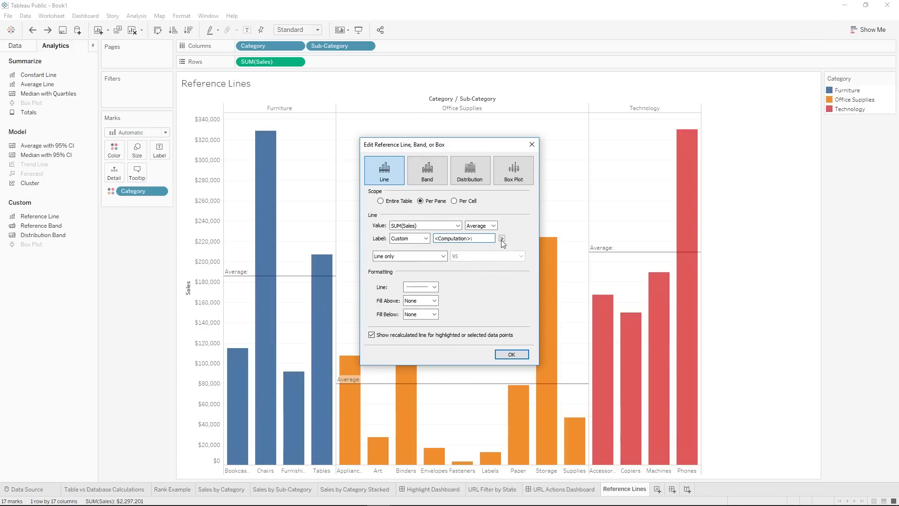
click(501, 238)
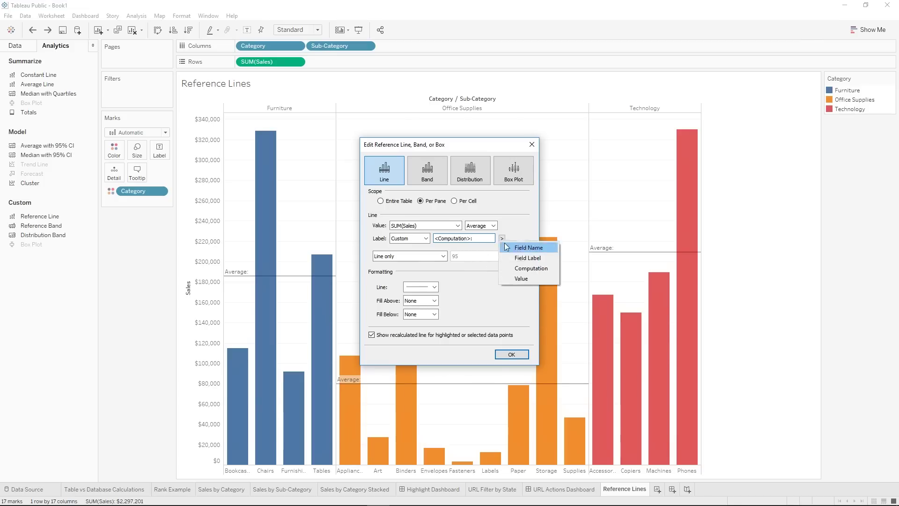
click(522, 279)
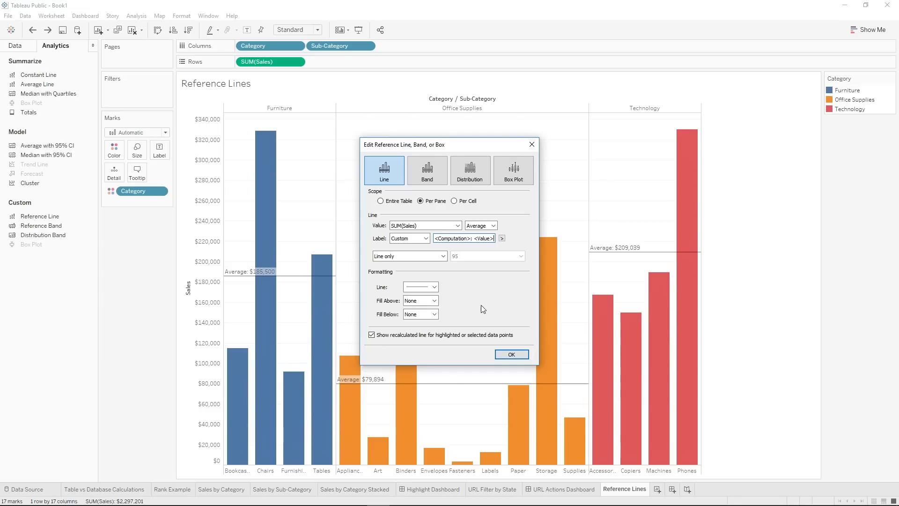
click(512, 354)
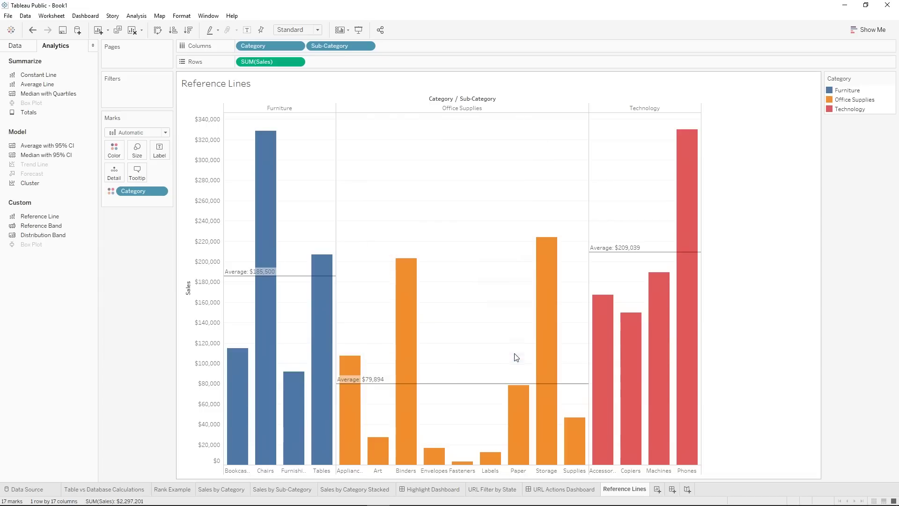
Select the Tables and Furnishings bars in turn to examine how the average line recalculates for selected data points.
click(326, 437)
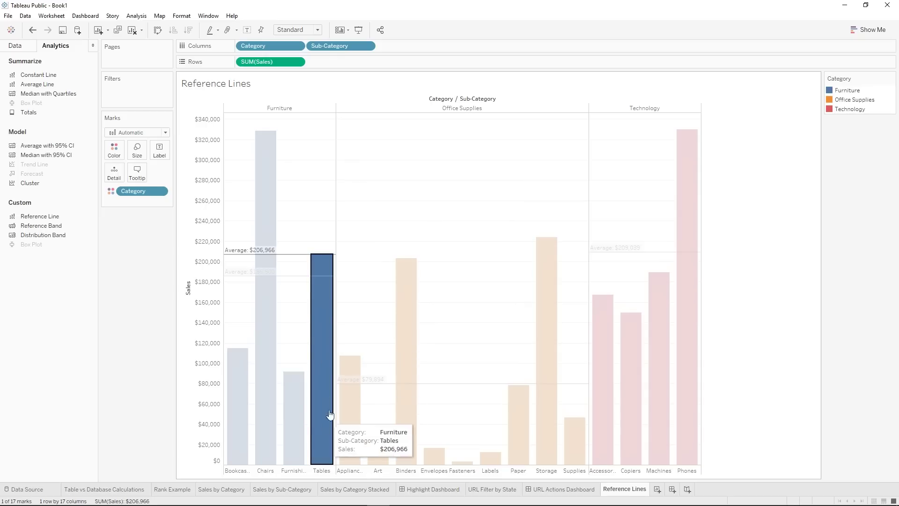
click(294, 418)
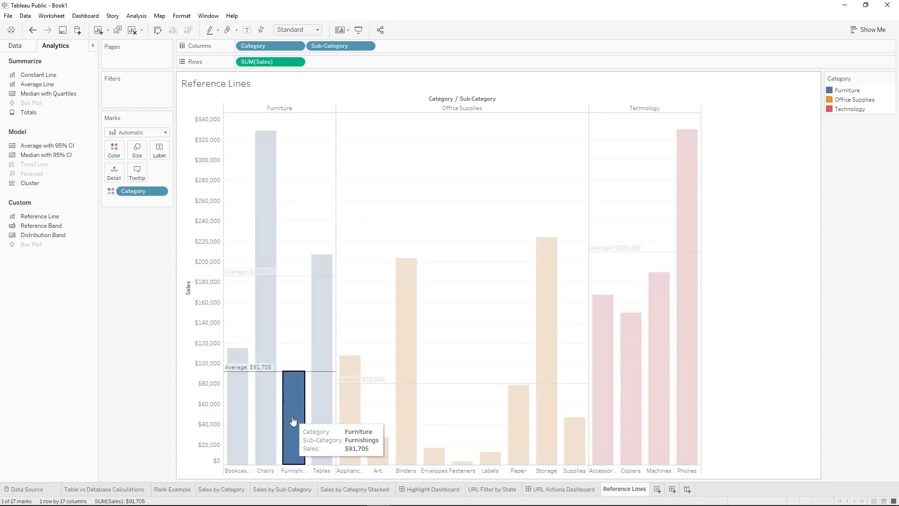
click(582, 297)
drag(248, 120, 266, 114)
click(321, 329)
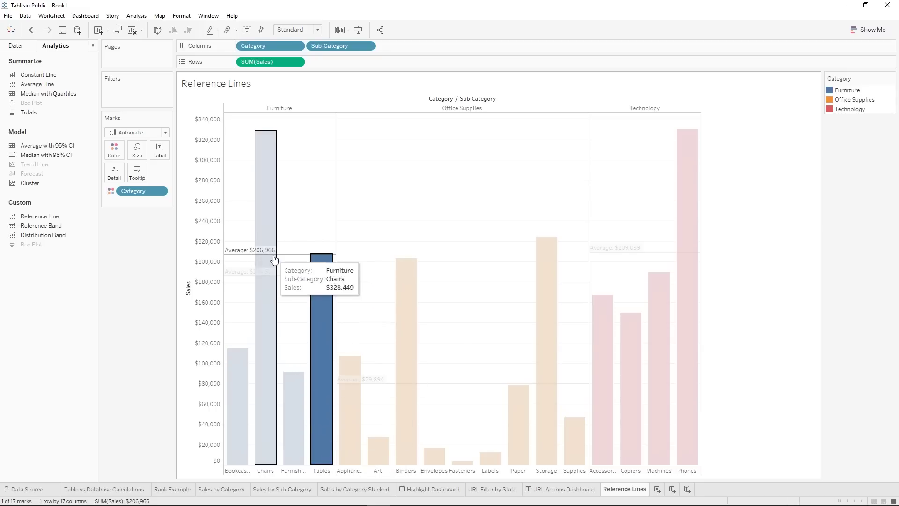
click(351, 177)
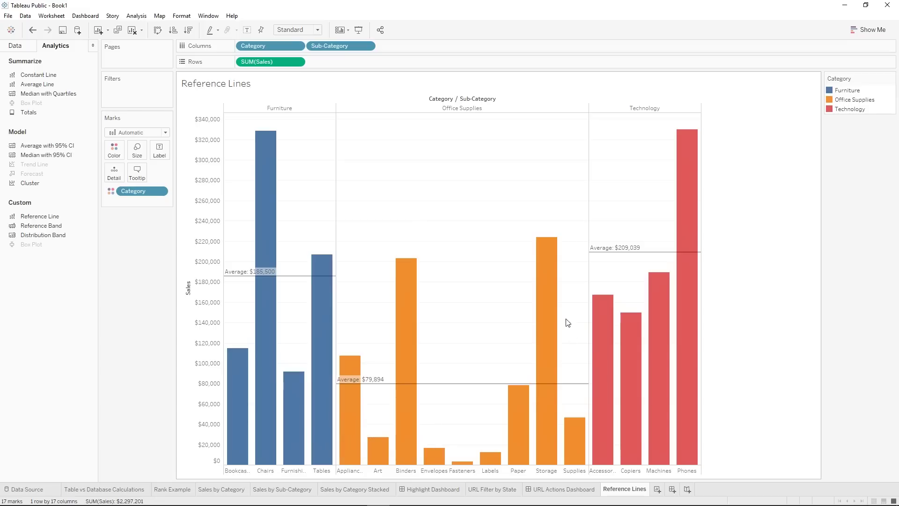
click(322, 341)
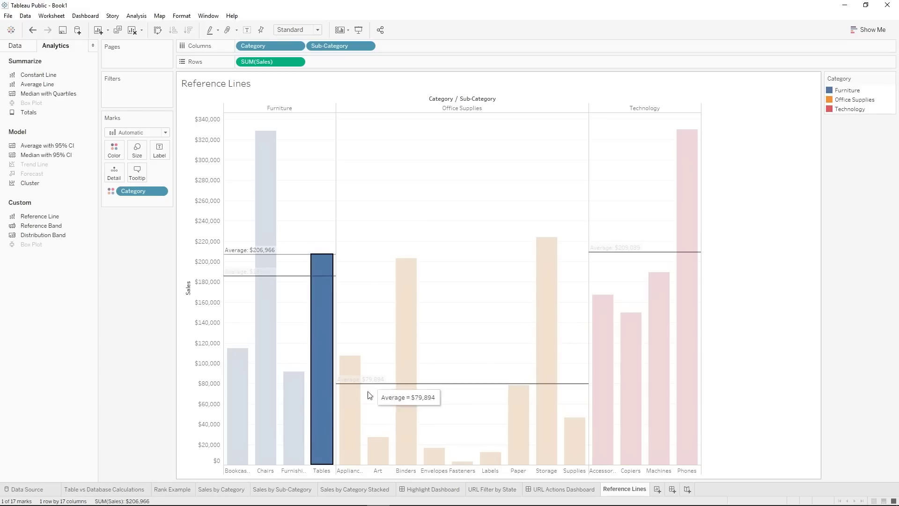
Add the Binders and Appliances bars to the Tables selection to examine the recalculated averages per category, and clear the selection.
ctrl+click(360, 418)
ctrl+click(361, 418)
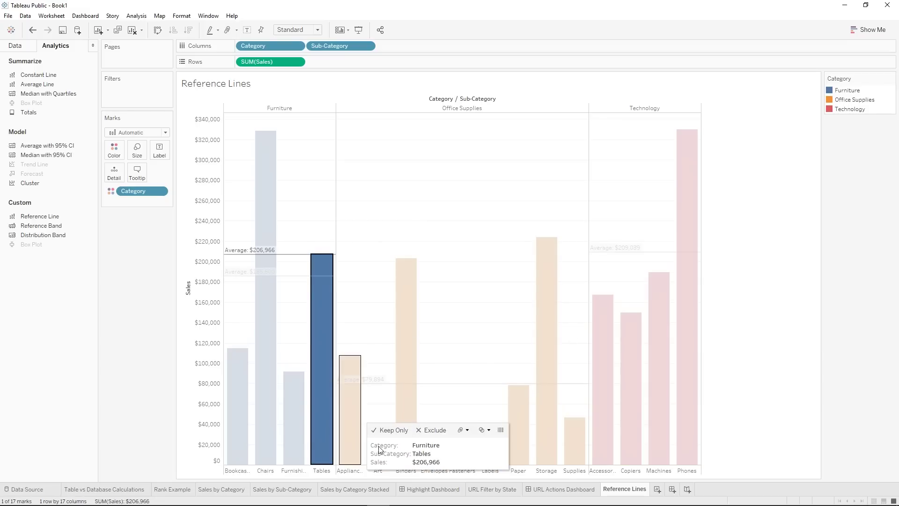
ctrl+click(410, 410)
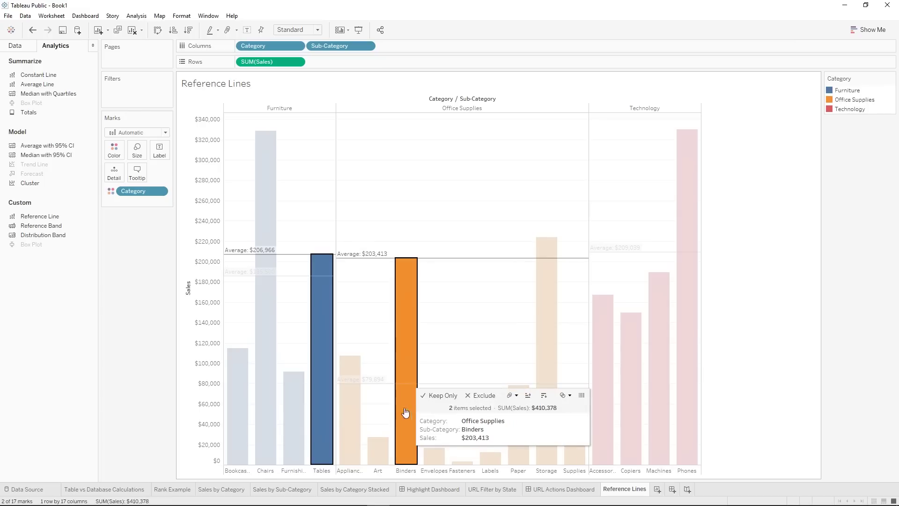
ctrl+click(350, 403)
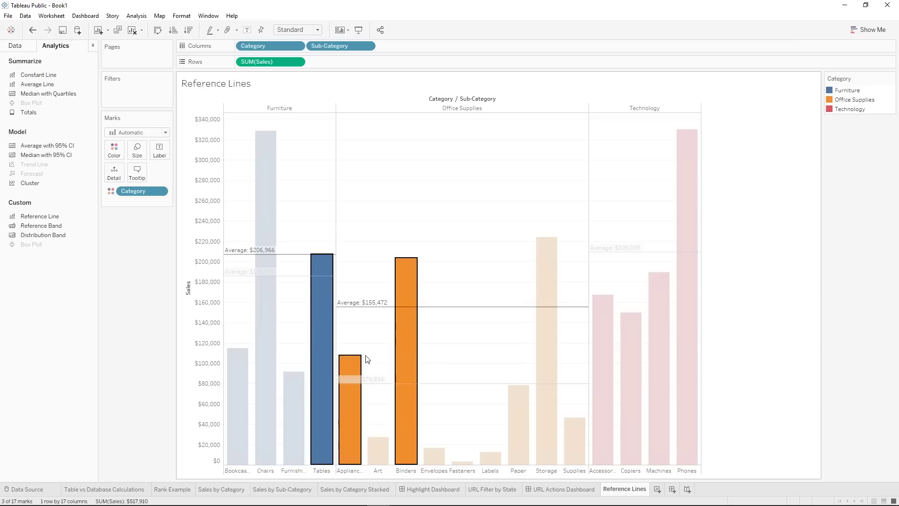
click(465, 225)
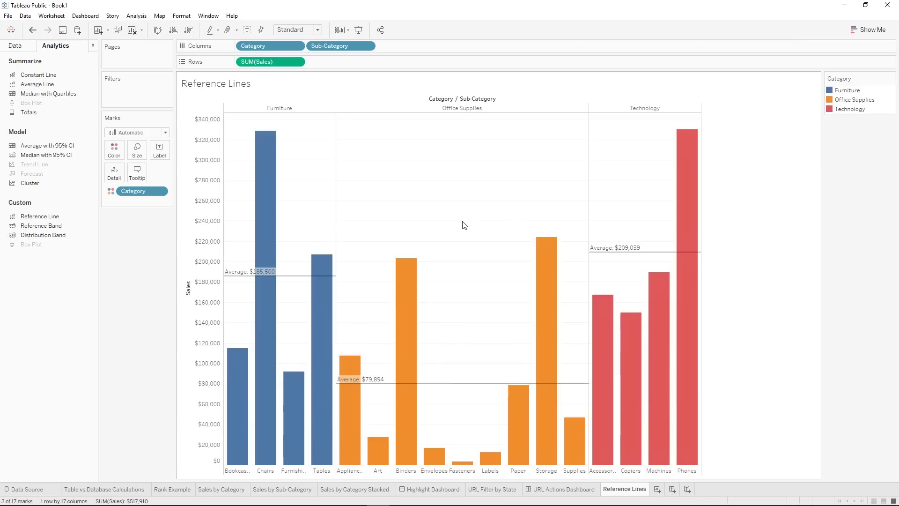
Select the range of bars from Labels to Machines and from Binders to Paper to compare recalculated averages, clearing each selection.
drag(486, 169, 675, 476)
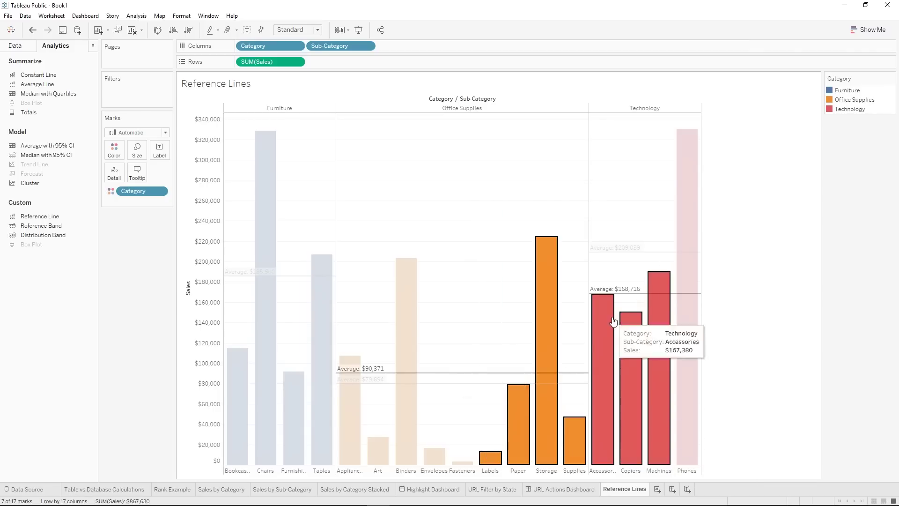
click(478, 325)
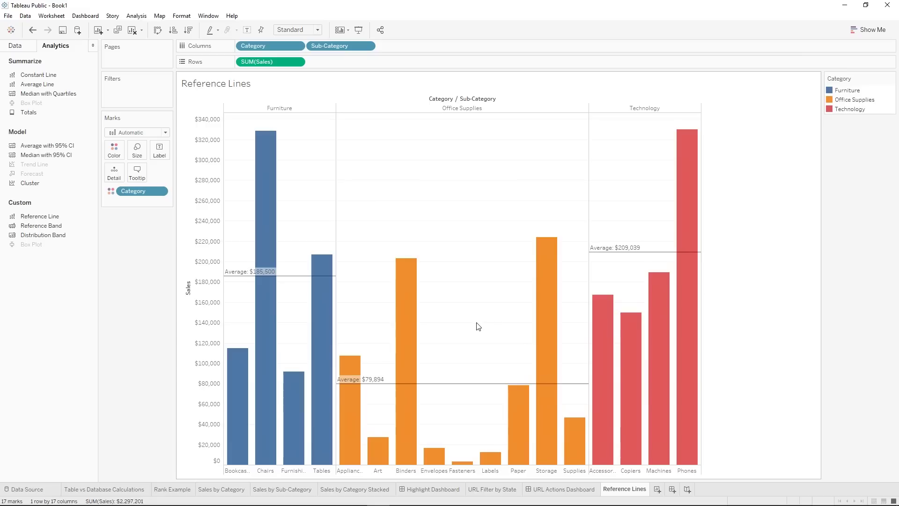
drag(413, 169, 518, 474)
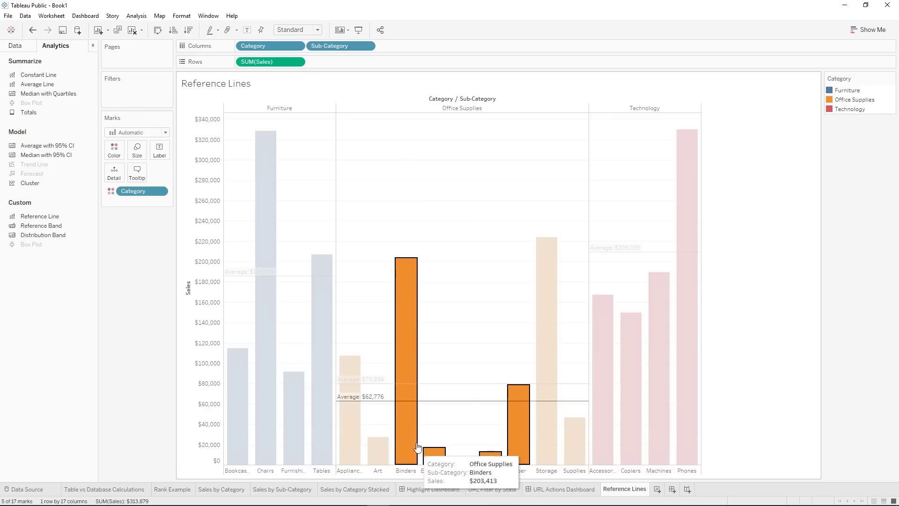
click(453, 166)
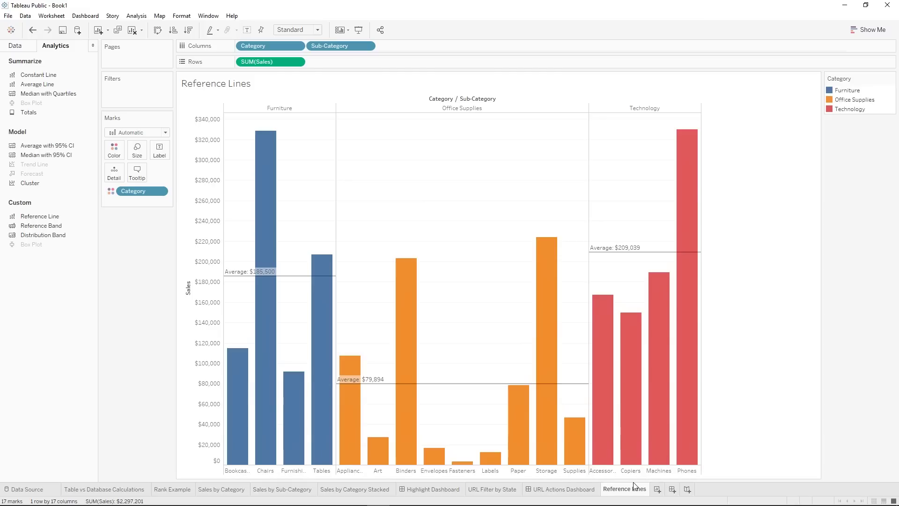
Duplicate the Reference Lines worksheet and rename the copy "Reference Bands".
right_click(627, 493)
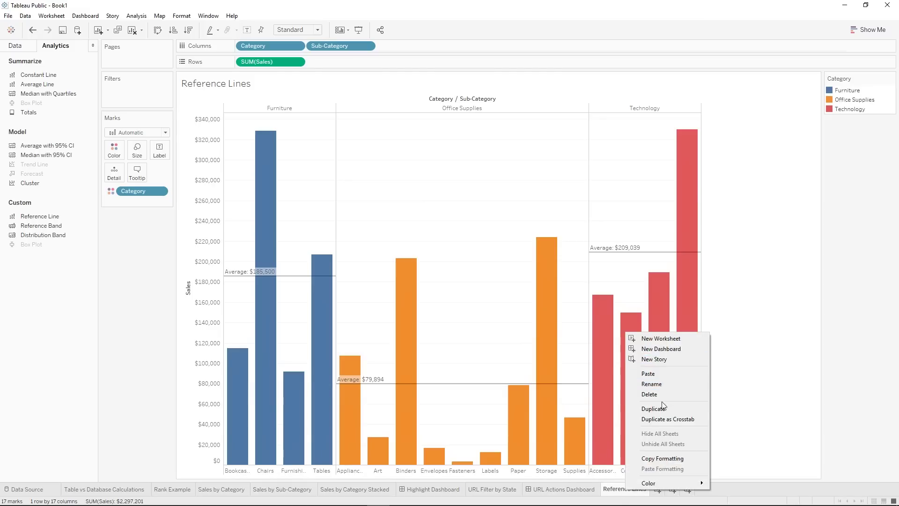
click(663, 413)
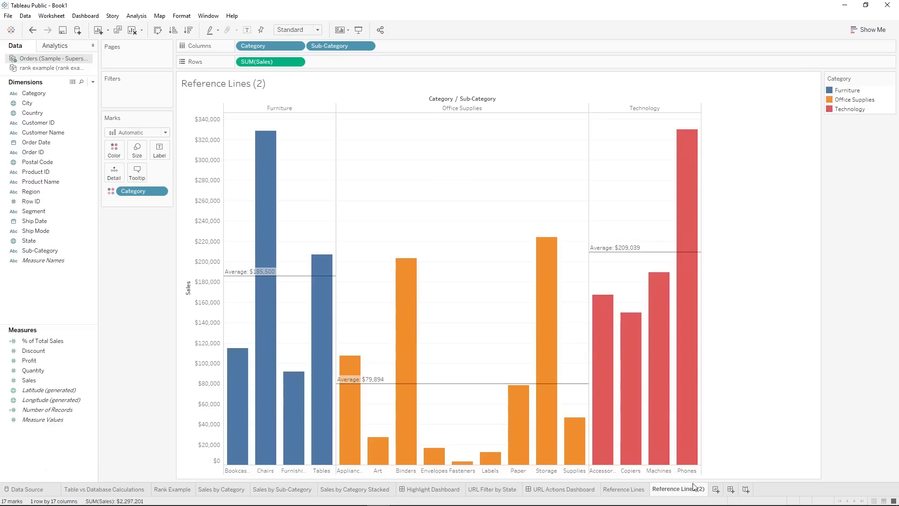
right_click(693, 489)
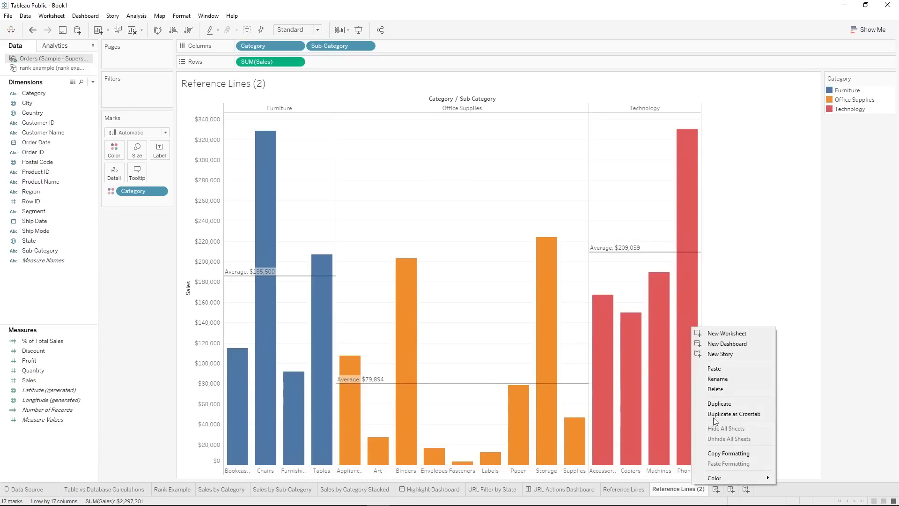
click(721, 380)
drag(706, 490, 682, 490)
text(Bands)
key(Return)
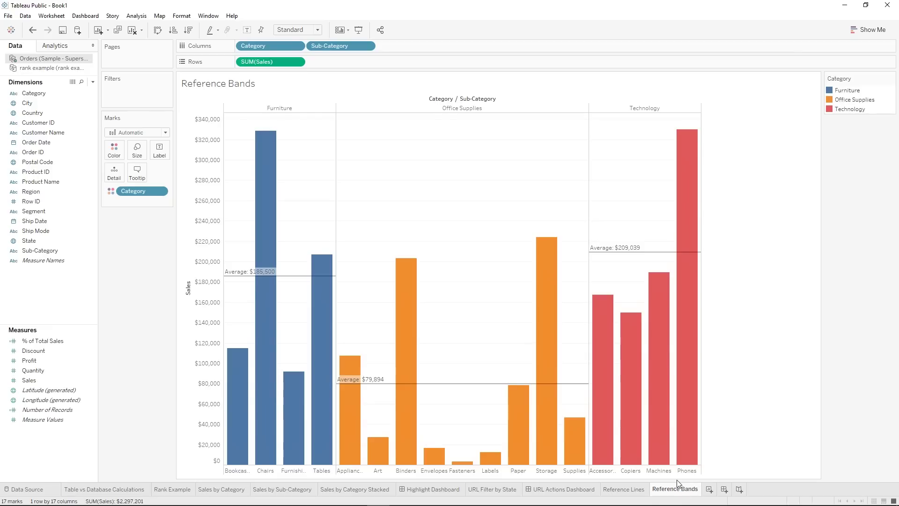
Remove the average reference line from the sales chart and add a reference band on SUM(Sales) for the entire table.
click(459, 384)
right_click(453, 386)
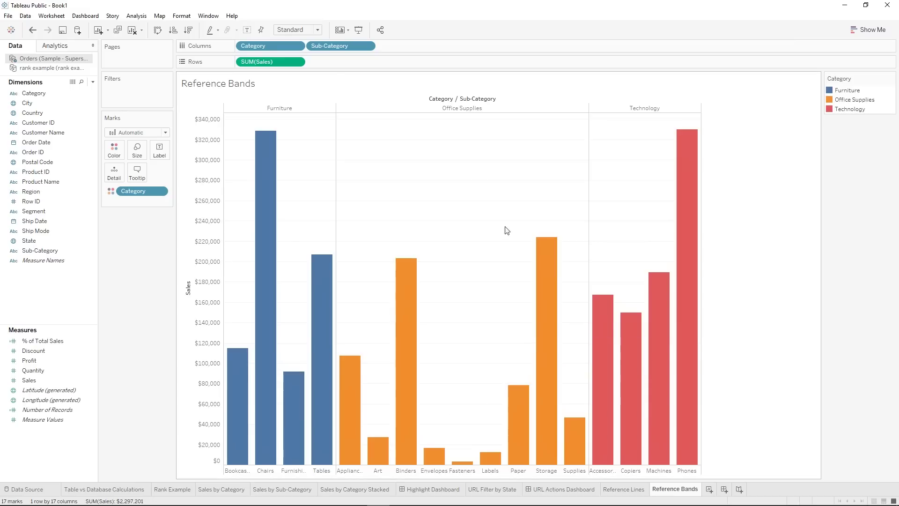
click(62, 45)
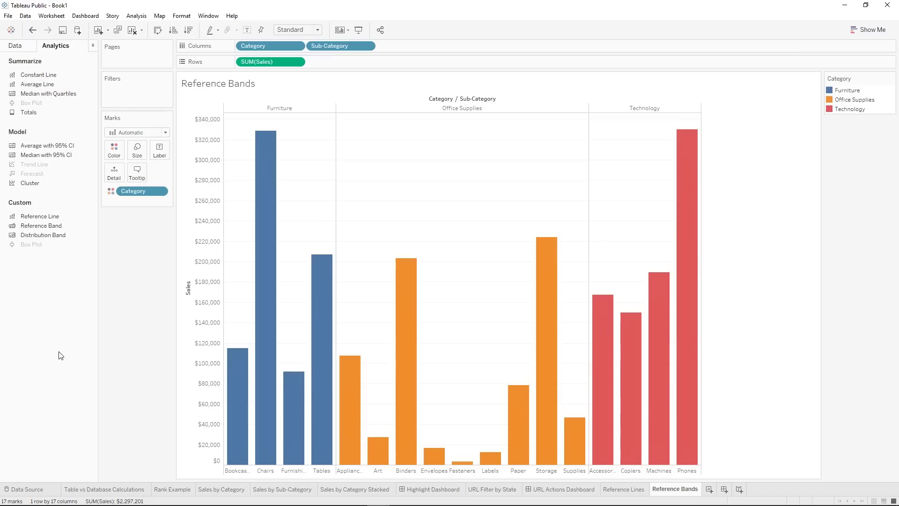
drag(46, 226, 271, 116)
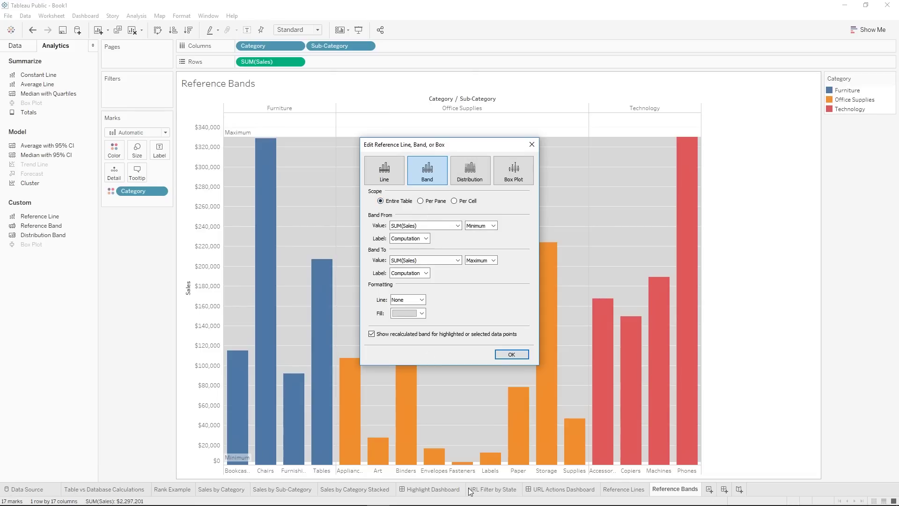
Try the reference band from Average to Maximum and from Minimum to Average.
click(487, 226)
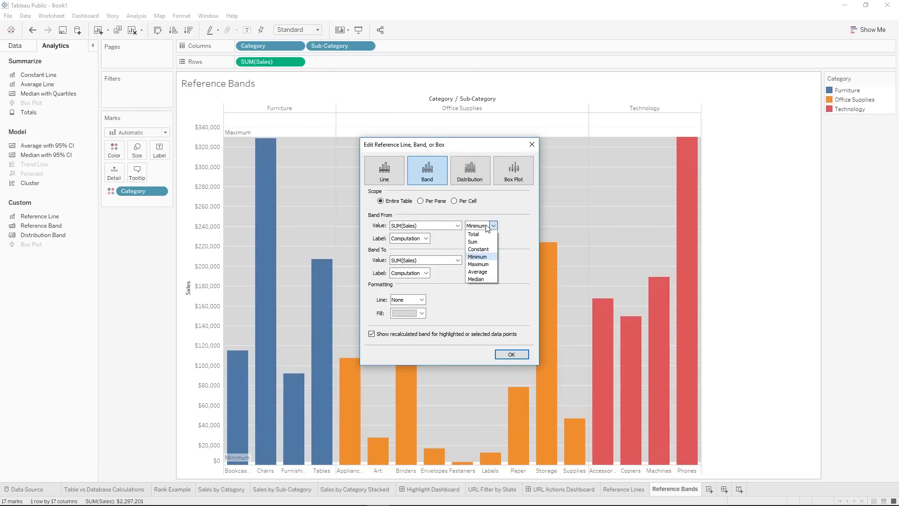
click(481, 272)
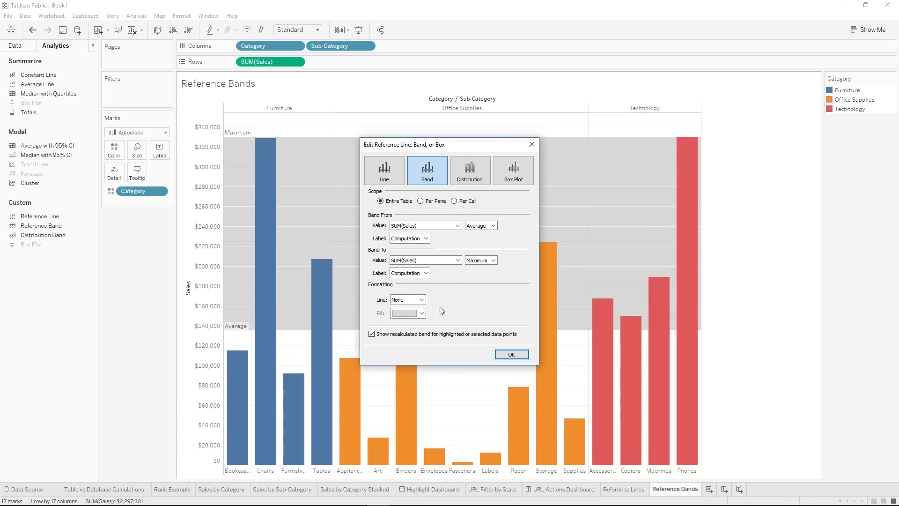
click(472, 226)
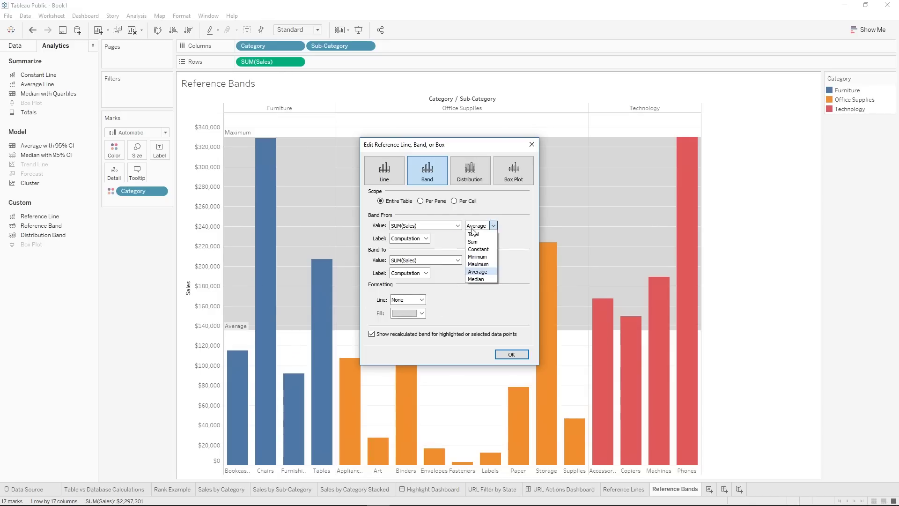
click(478, 257)
click(480, 260)
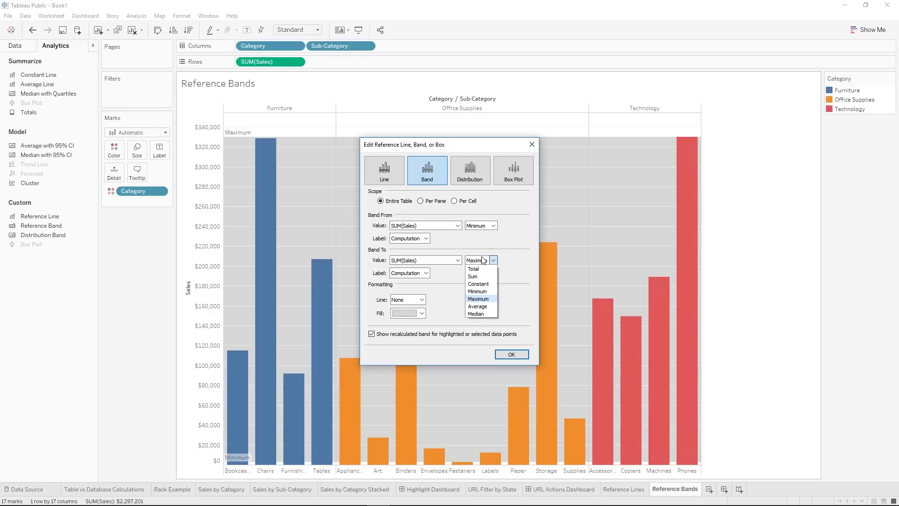
click(478, 306)
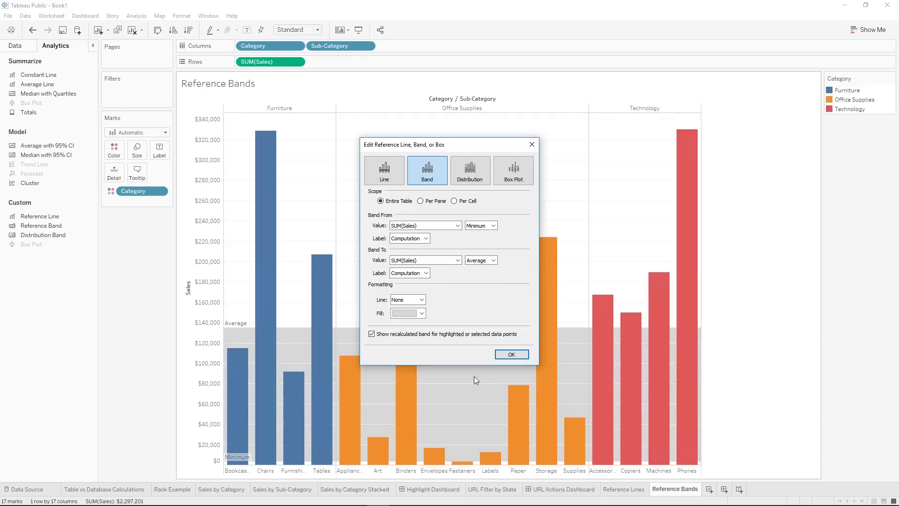
Set the reference band to run from the Average to the Maximum of SUM(Sales).
click(493, 225)
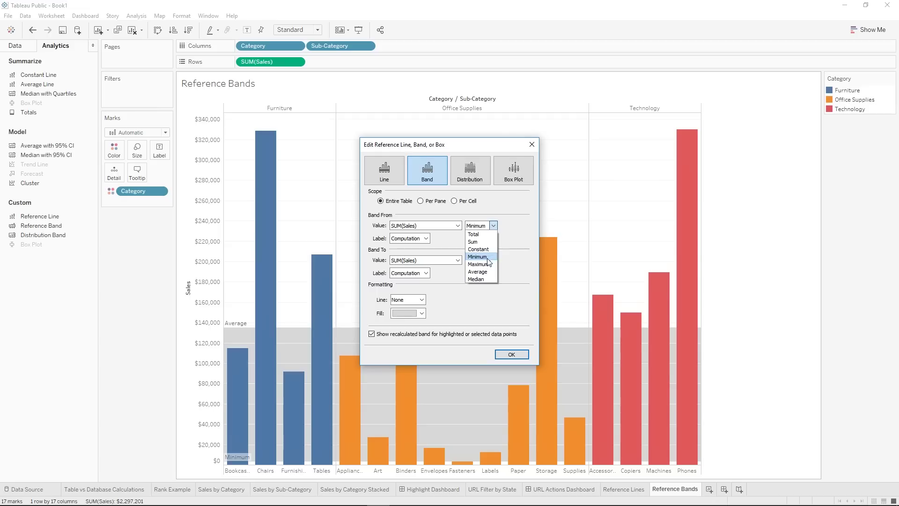
click(477, 257)
click(492, 261)
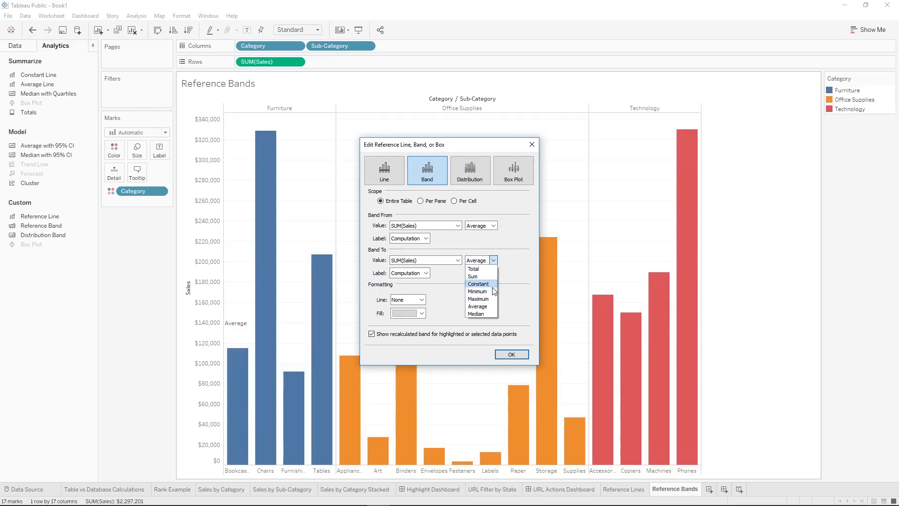
click(490, 299)
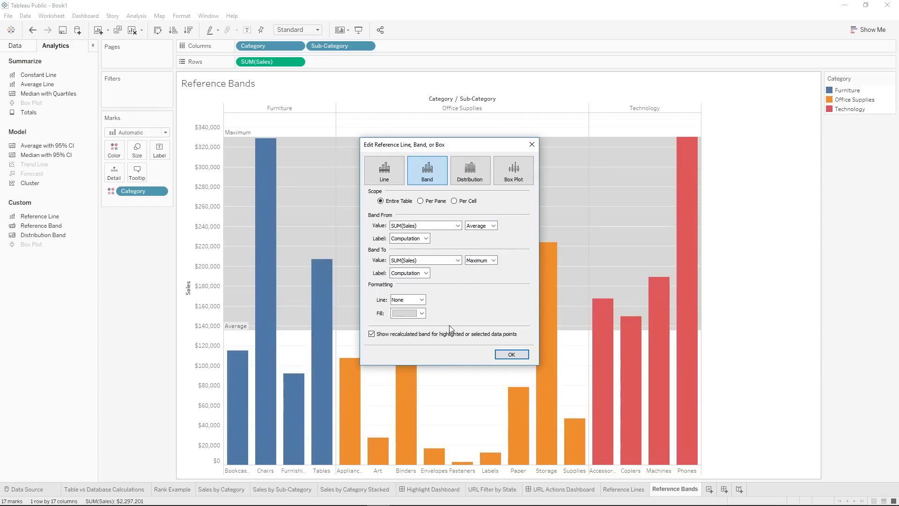
Format the reference band with the thinnest dotted border lines and a light gray fill.
click(406, 299)
click(408, 323)
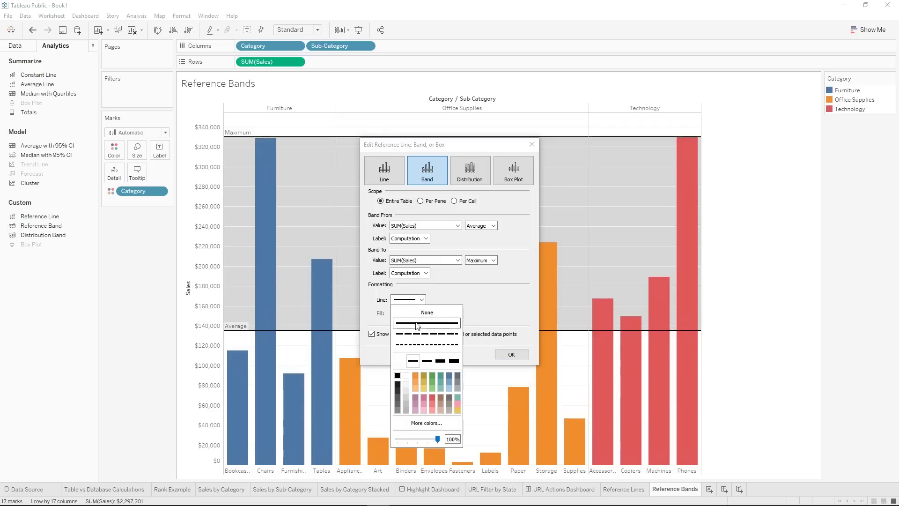
click(400, 361)
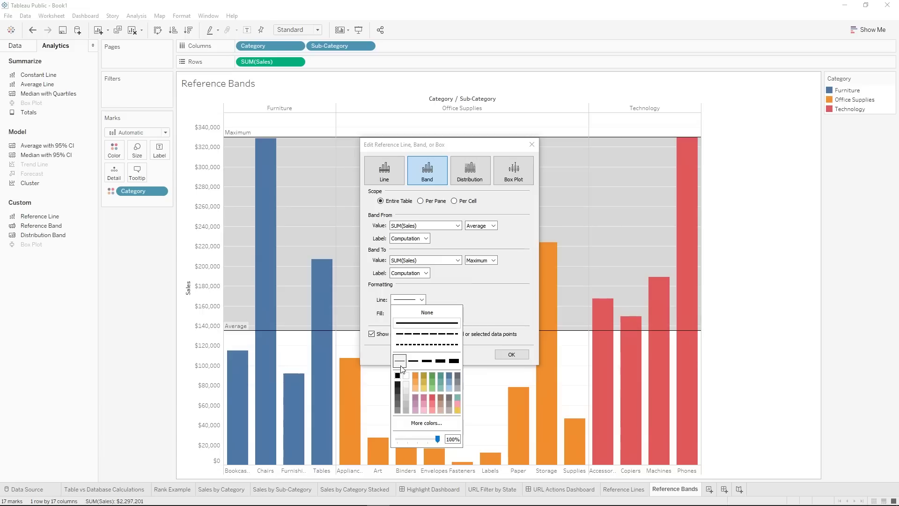
click(433, 344)
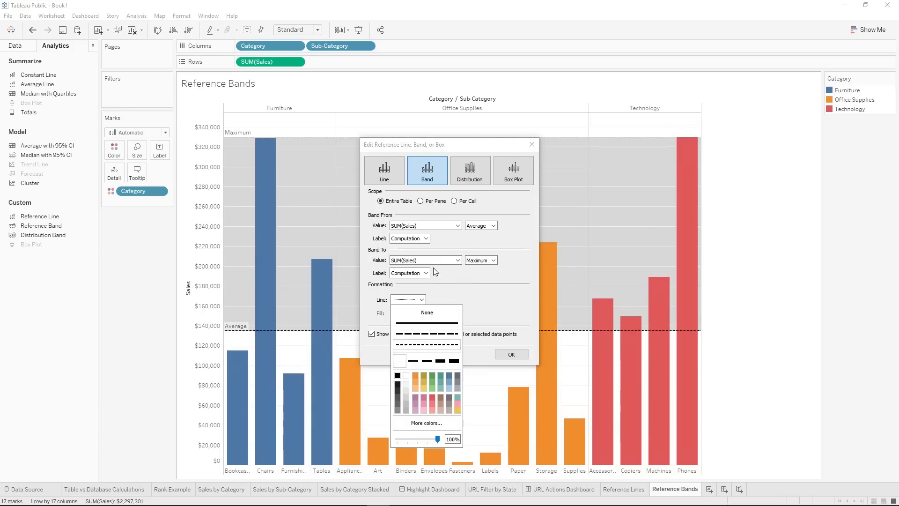
click(422, 313)
click(407, 348)
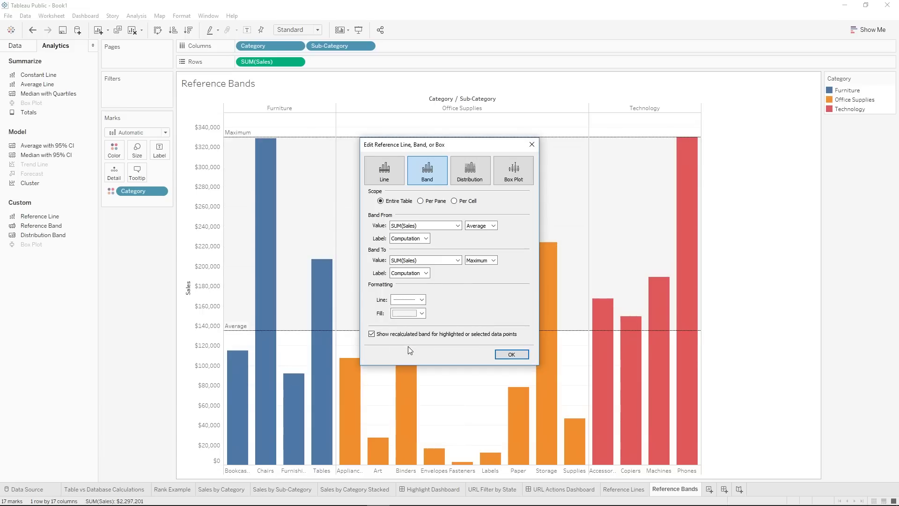
click(412, 314)
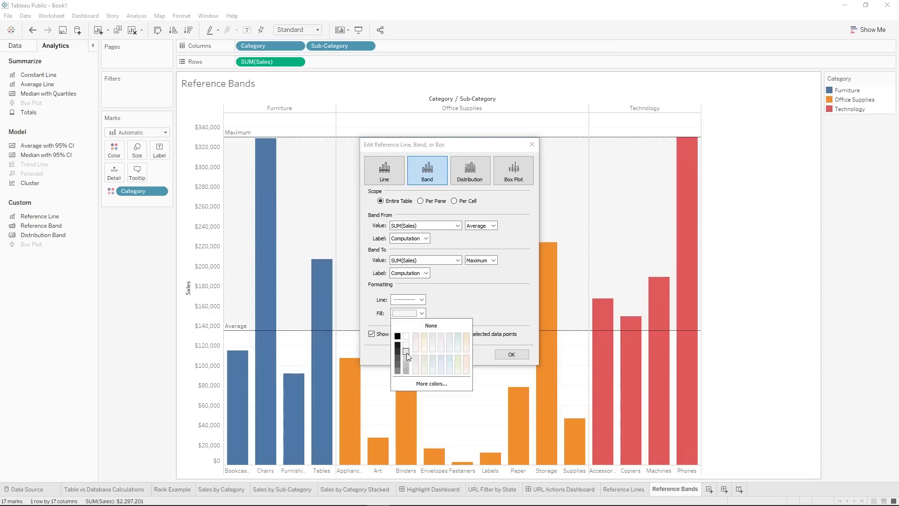
click(406, 353)
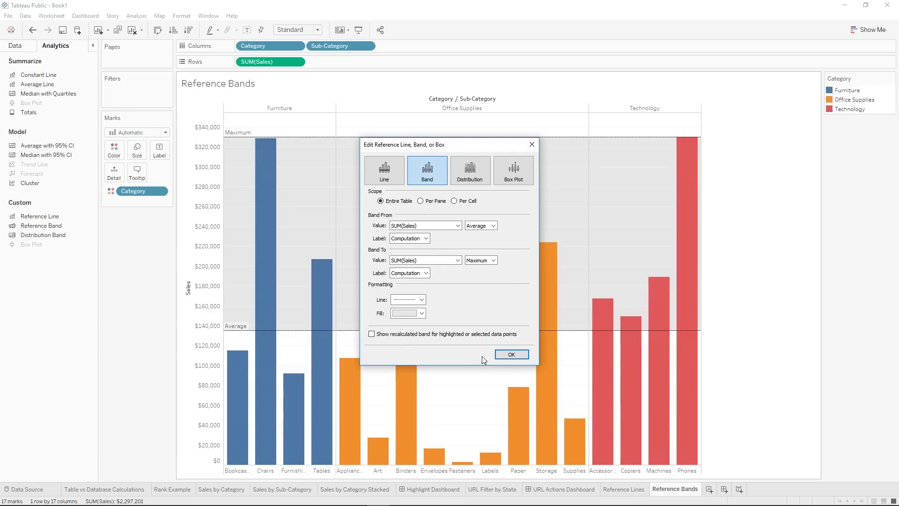
Apply the band with recalculation for selected data points turned off, and check it by selecting the Paper, Storage and Supplies bars.
click(511, 354)
drag(499, 177, 592, 426)
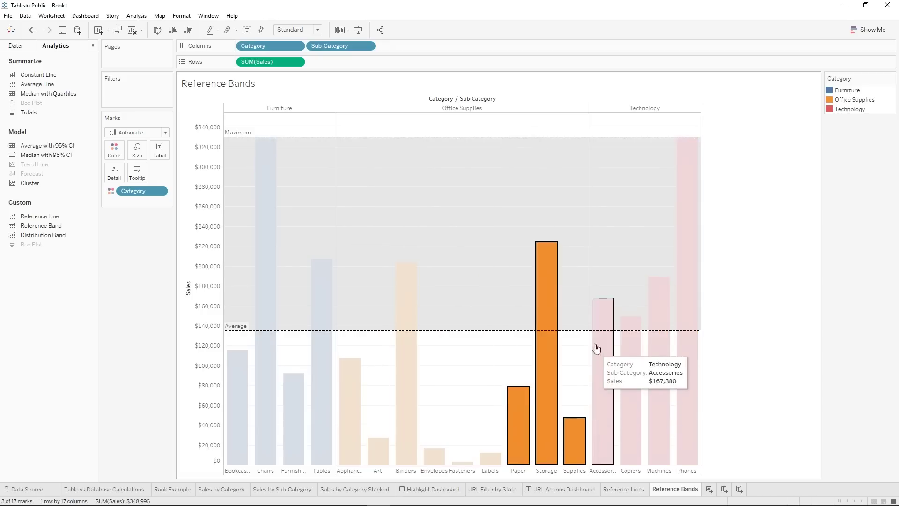
click(398, 200)
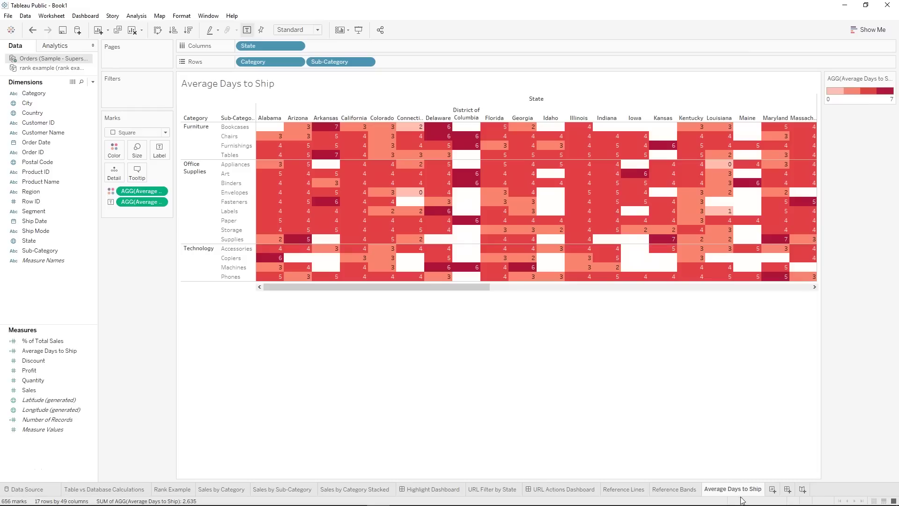
Create a new worksheet charting Average Days to Ship as horizontal bars, with State in rows and Ship Mode in columns.
click(772, 490)
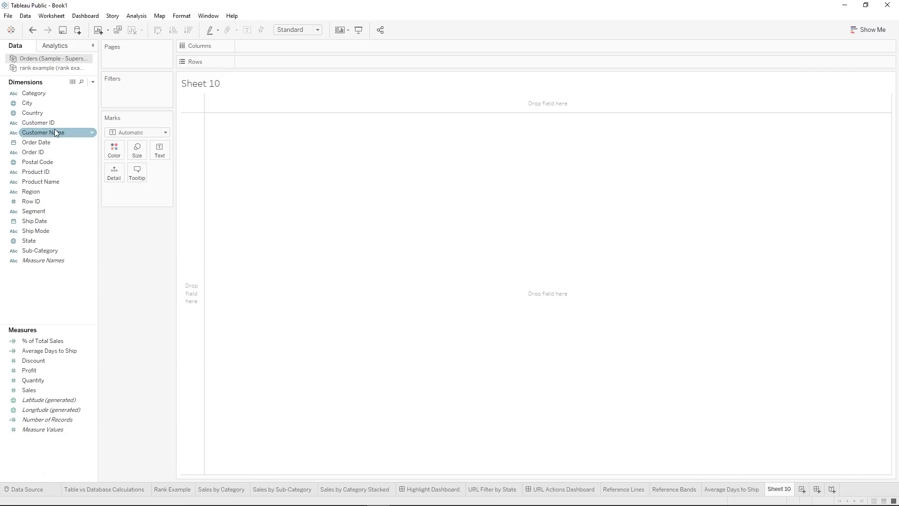
drag(64, 238, 266, 62)
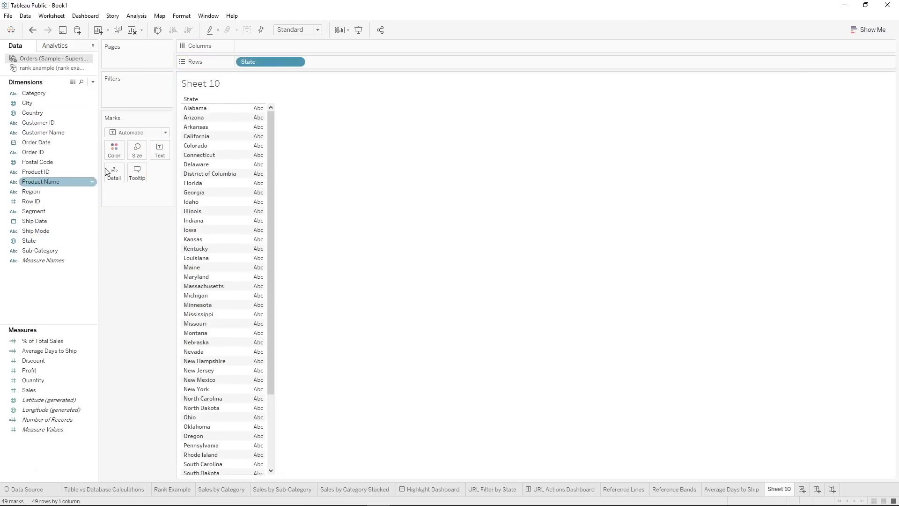
drag(54, 232, 299, 49)
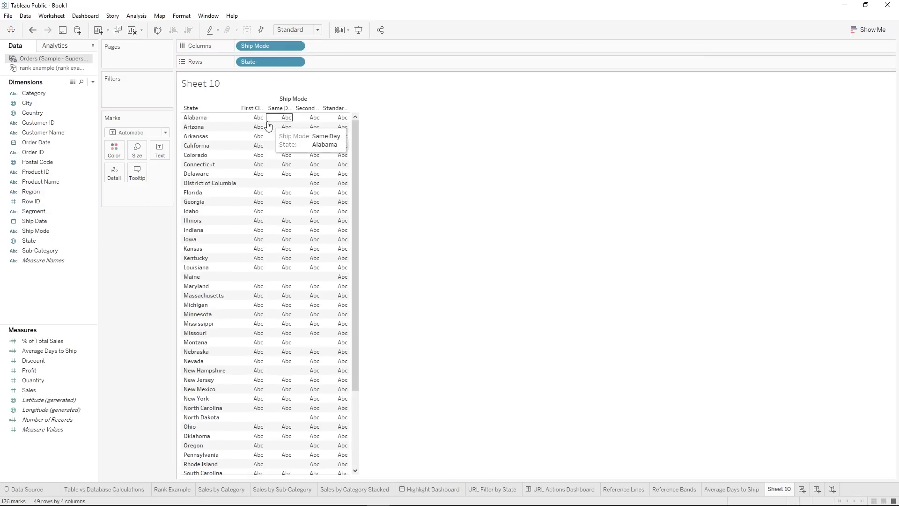
click(64, 355)
drag(64, 356, 335, 47)
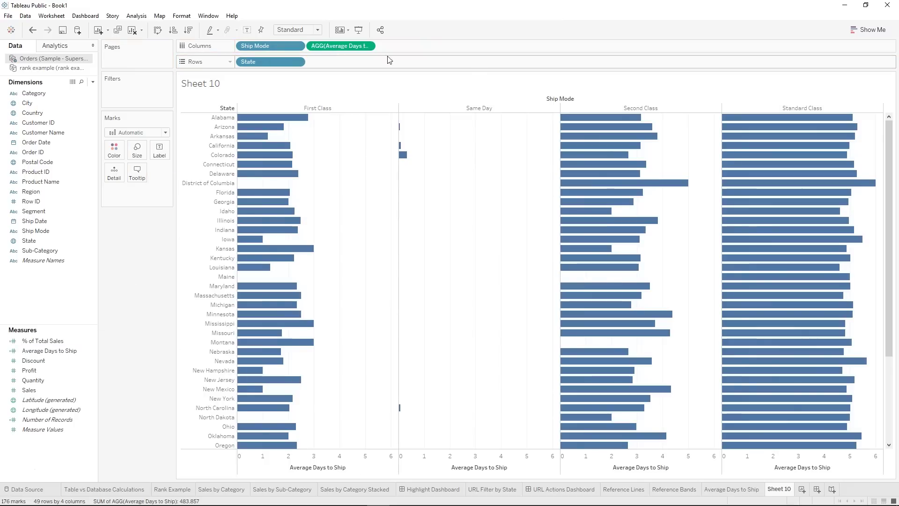
Sort the Ship Mode field manually so that Same Day comes before First Class.
mouse_move(303, 113)
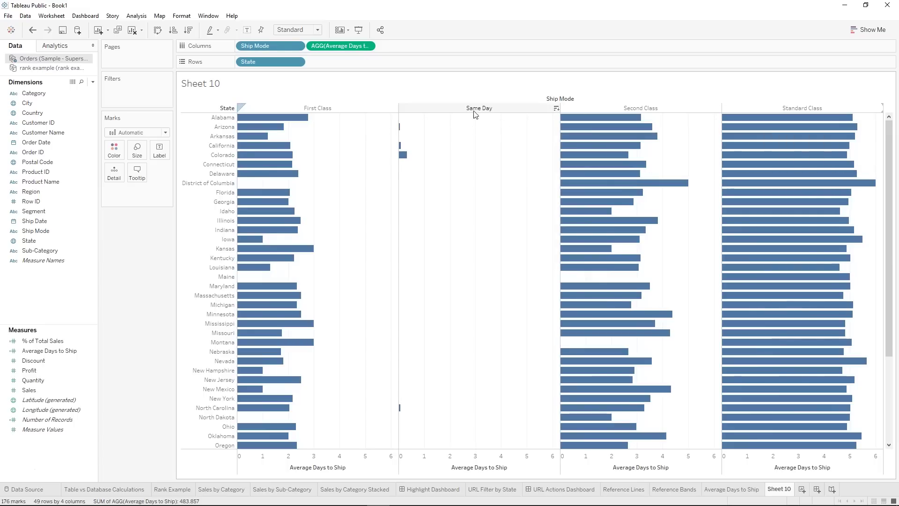
mouse_move(635, 121)
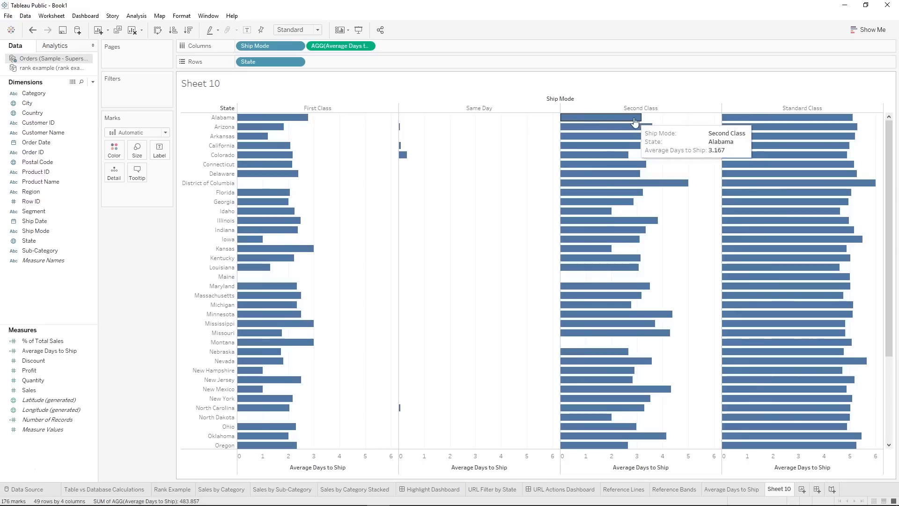
right_click(266, 47)
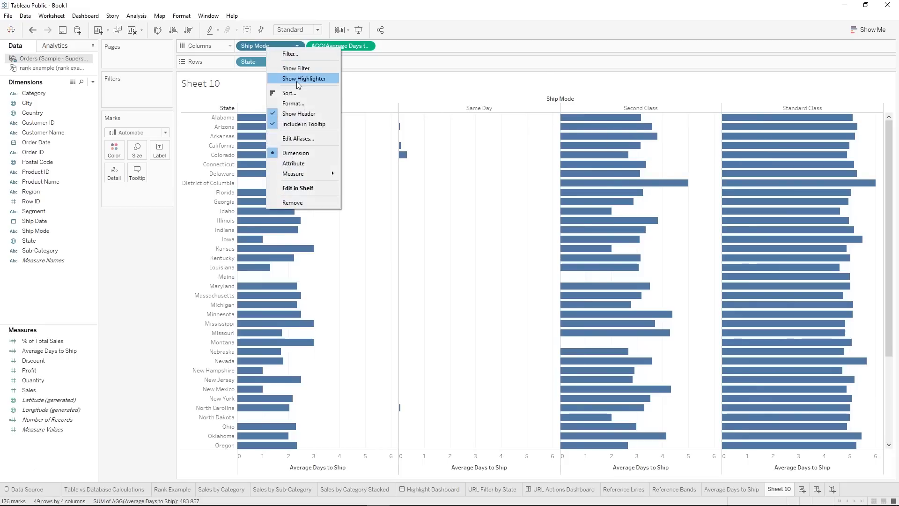
click(289, 93)
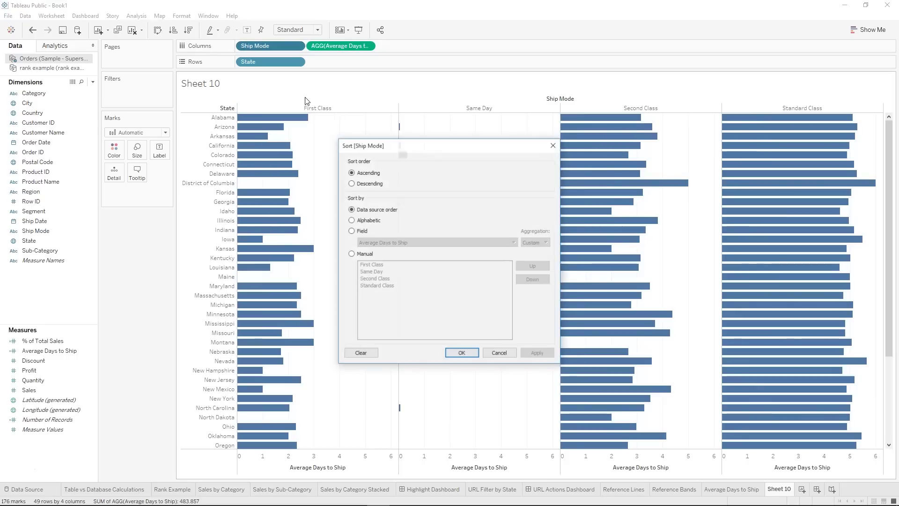
click(359, 254)
click(381, 271)
click(548, 265)
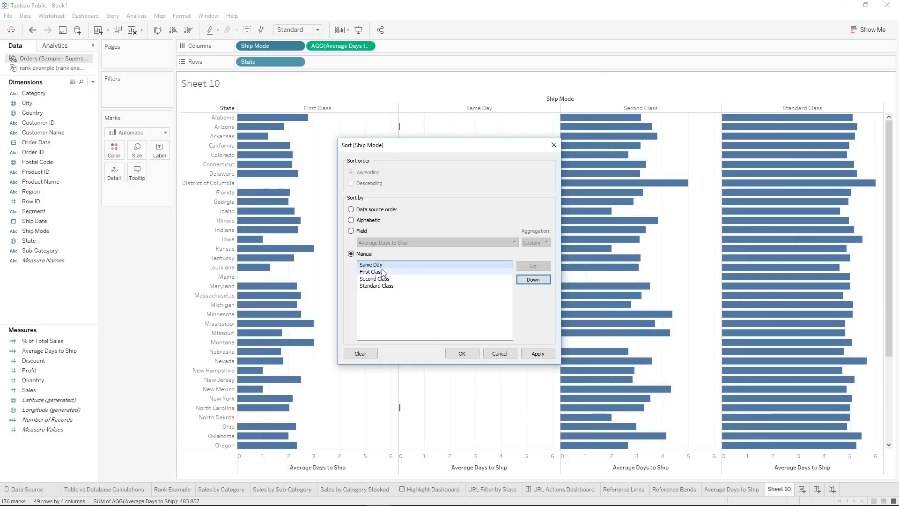
click(538, 353)
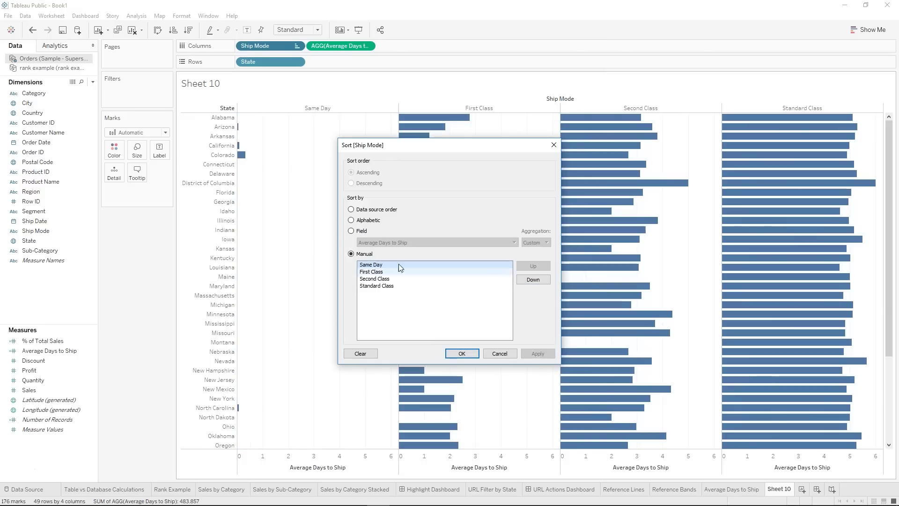
click(472, 354)
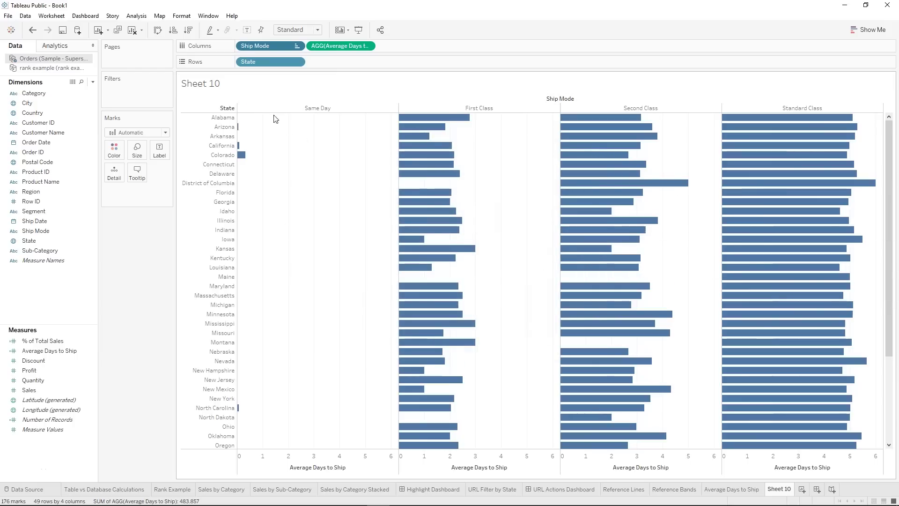
Create a calculated field named Delay Analysis.
right_click(60, 299)
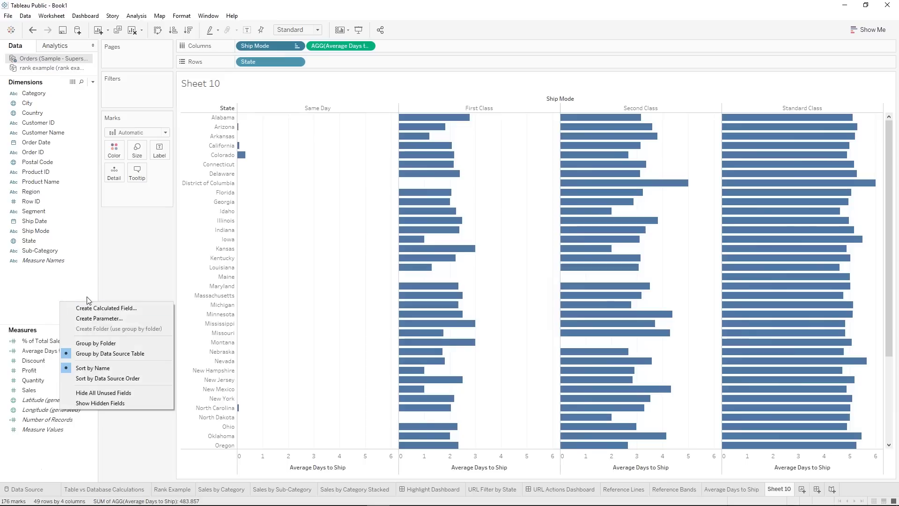
click(147, 303)
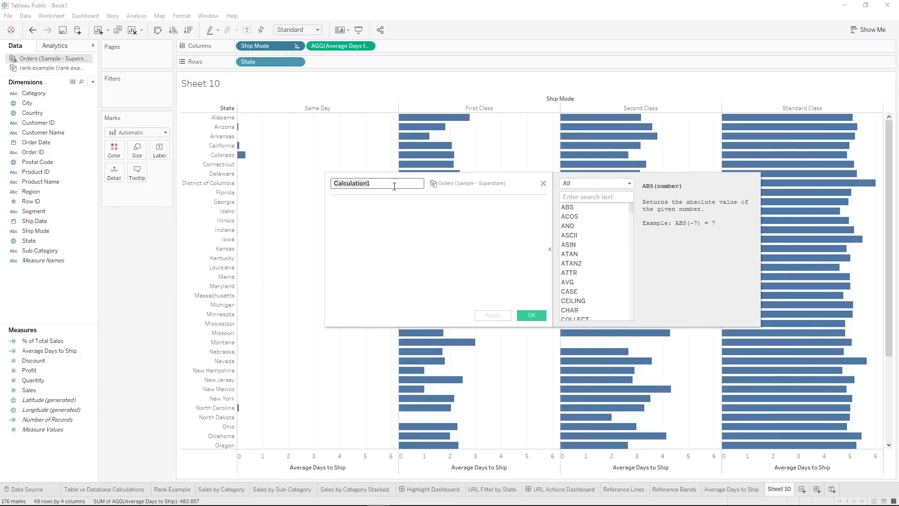
key(BackSpace)
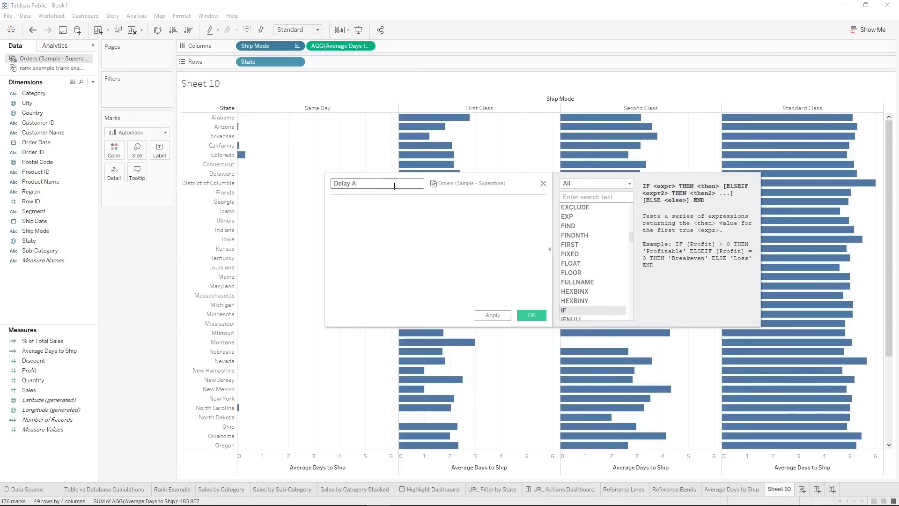
key(Tab)
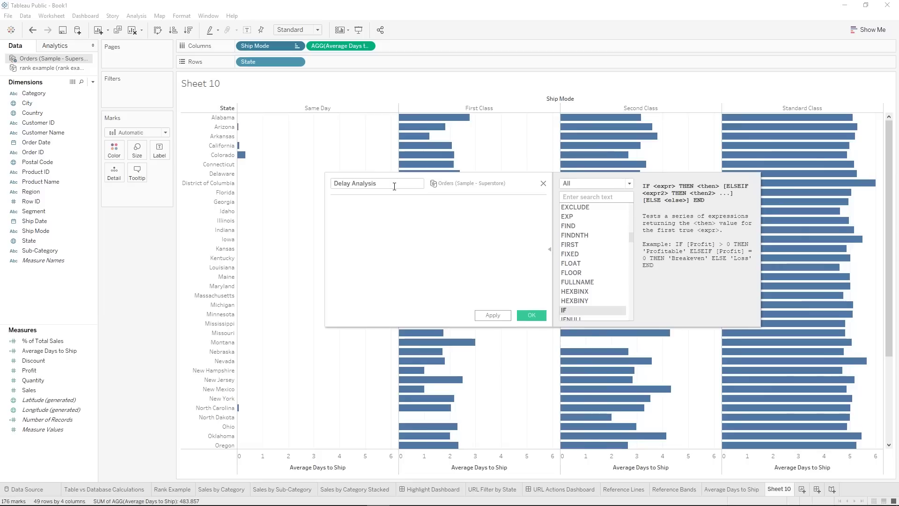
Write the formula's first condition: IF [Average Days to Ship]<= 2 then "Shipment Early".
text(IF)
text( [Av)
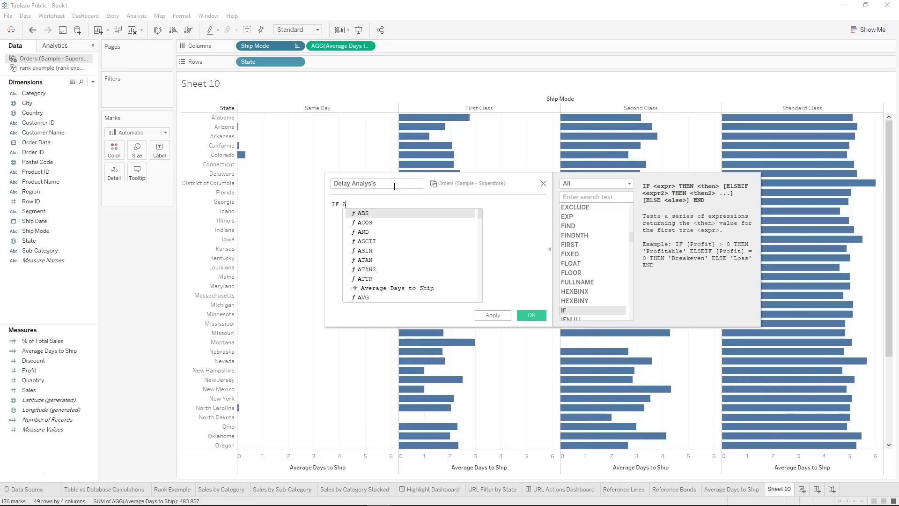
key(Return)
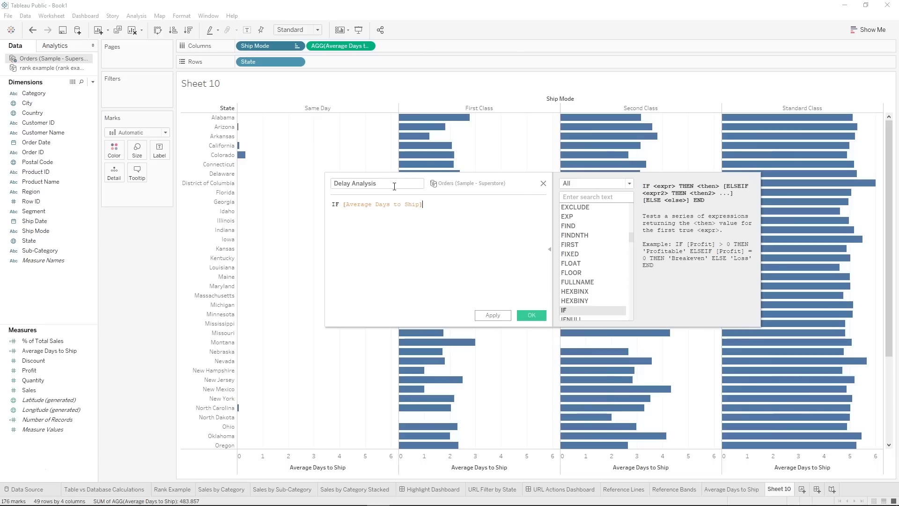
text(<)
text(= )
text(2)
text( then "On)
key(BackSpace)
key(BackSpace)
text(Shipment Early")
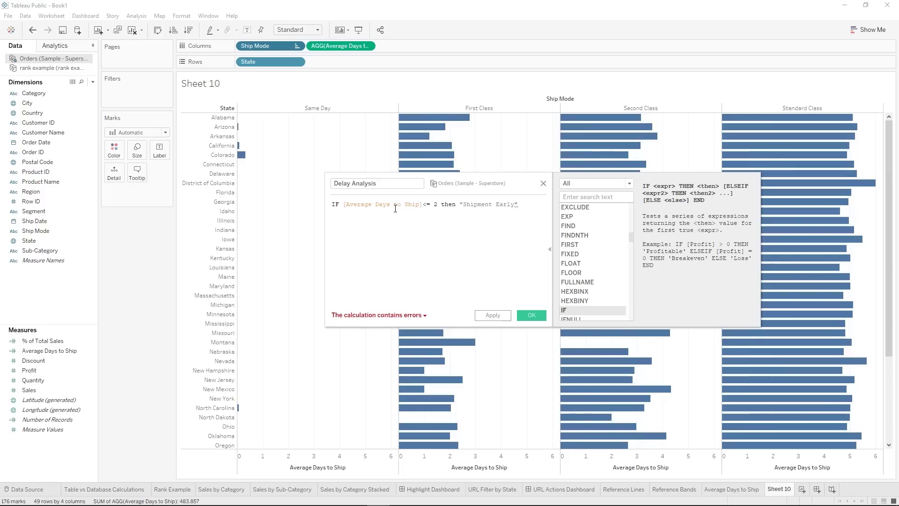
key(Return)
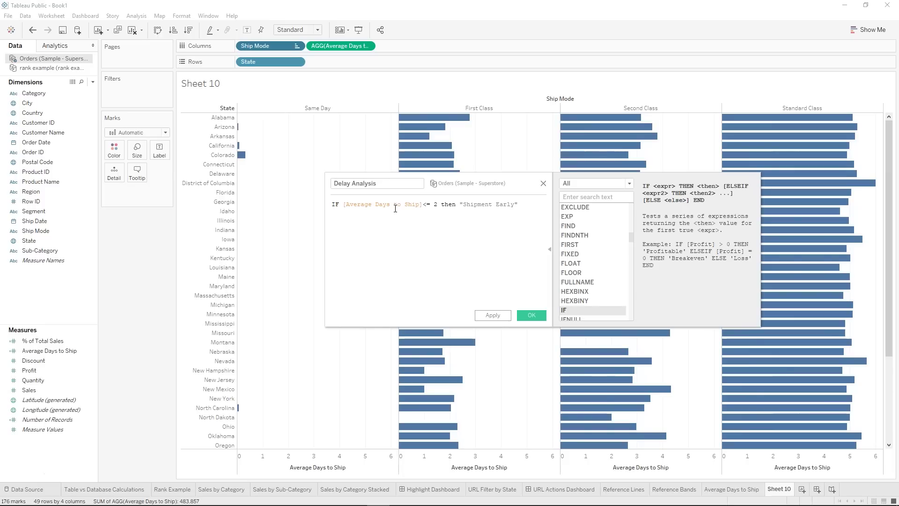
click(474, 212)
drag(345, 215, 339, 207)
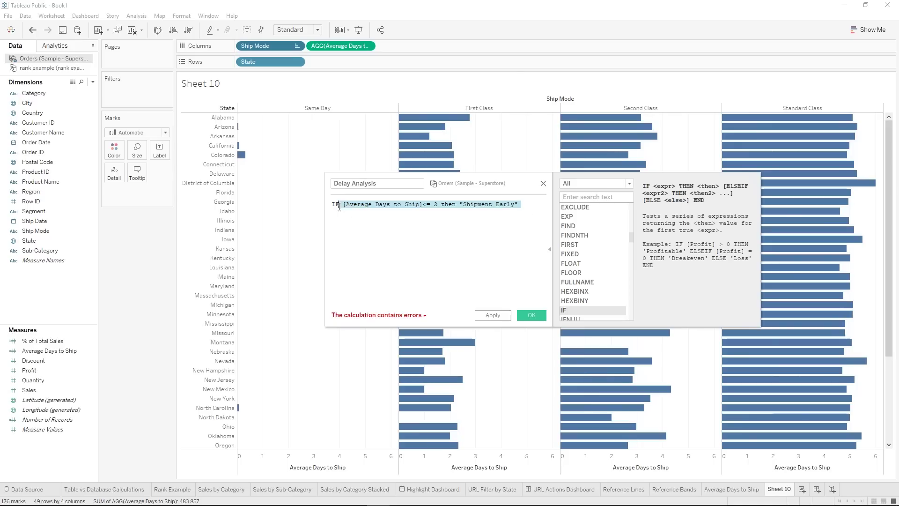
click(348, 213)
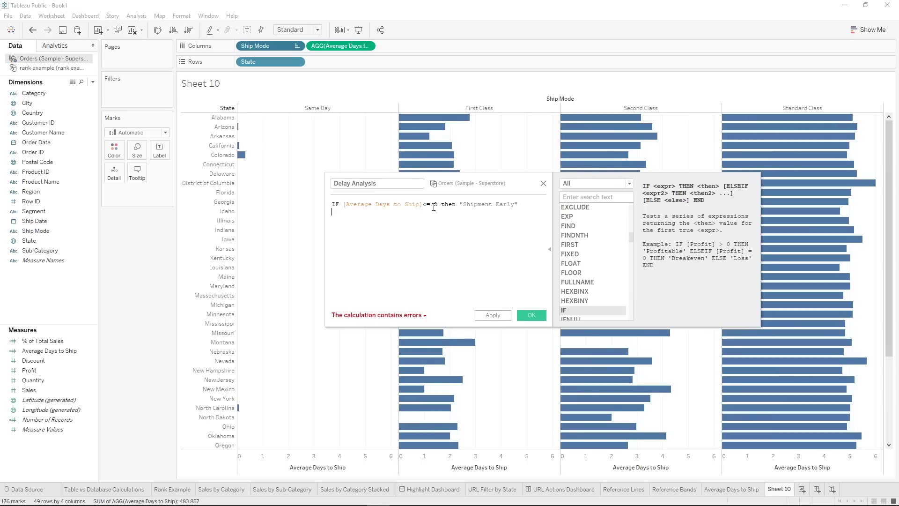
Add a second line to the formula: ELSEIF [Average Days to Ship]>=5 then "Shipment Late".
key(Return)
text(el)
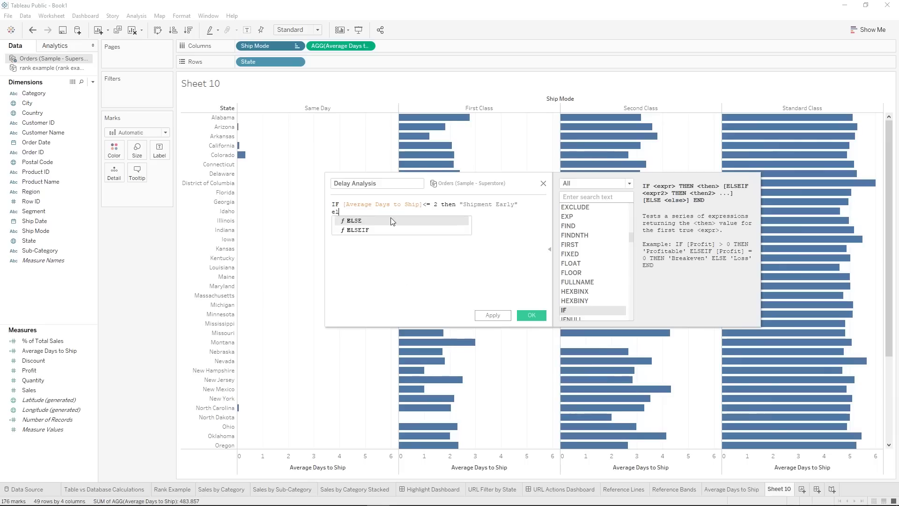
double_click(358, 230)
text([Av)
key(Return)
text(>)
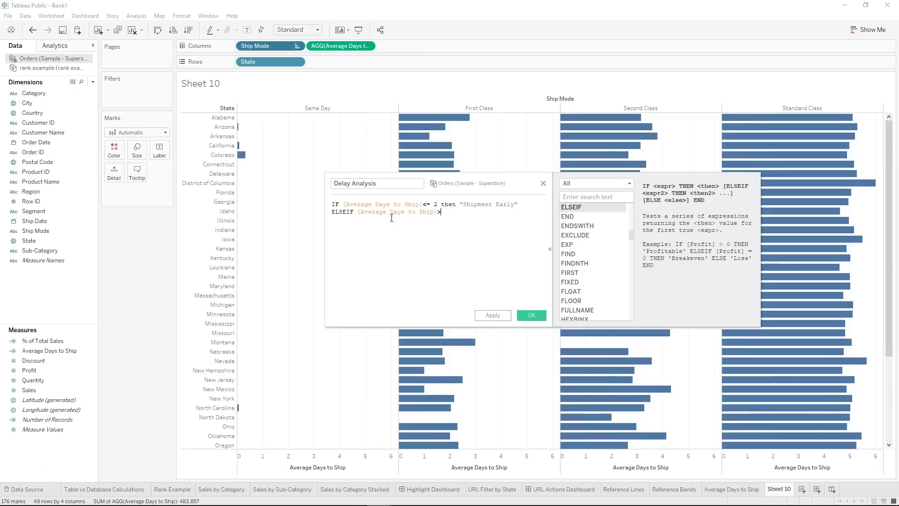
text(=5 then "Shipment Late")
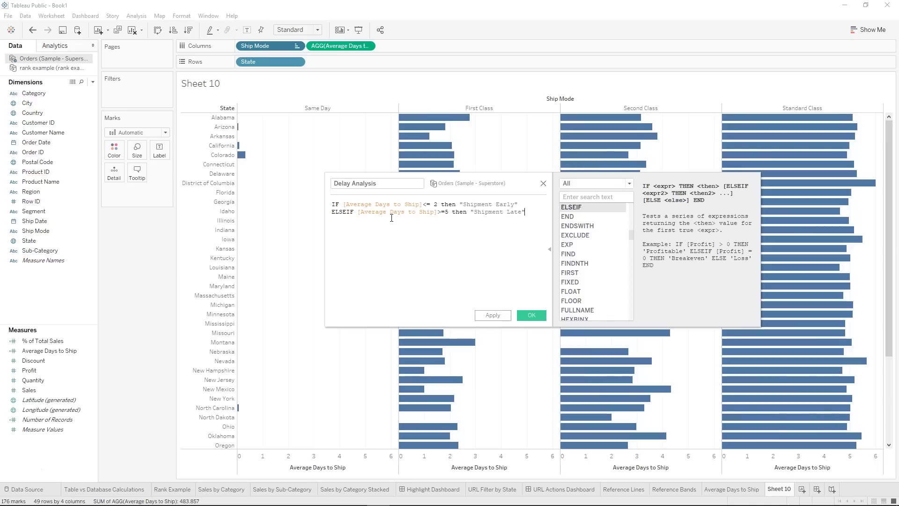
Begin a third formula line with ELSEIF [Average Days to Ship]>2 and [Average Days to Ship].
key(Return)
text(el)
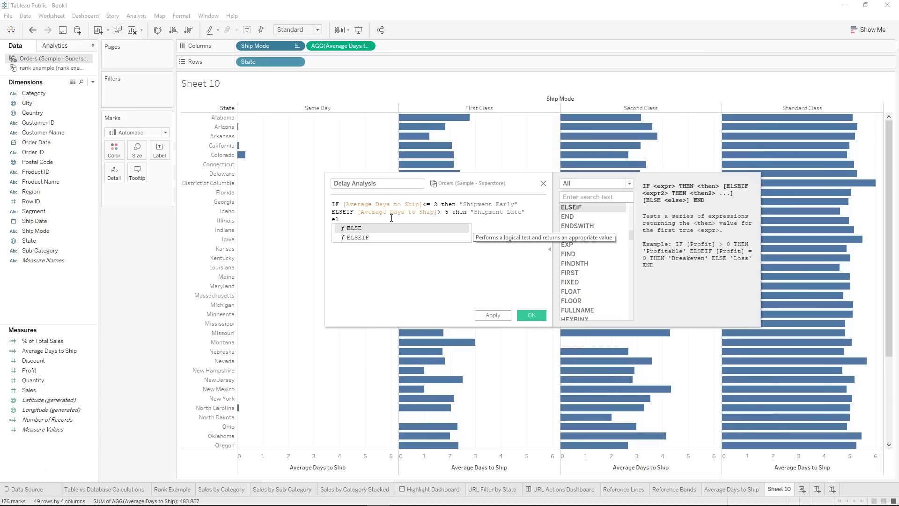
key(Down)
key(Return)
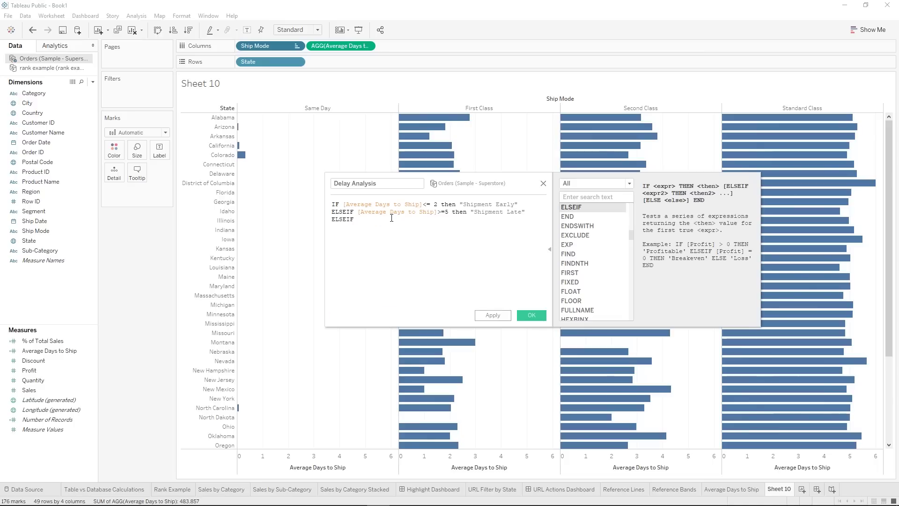
text(aver)
key(Return)
text(<2 and aver)
key(Return)
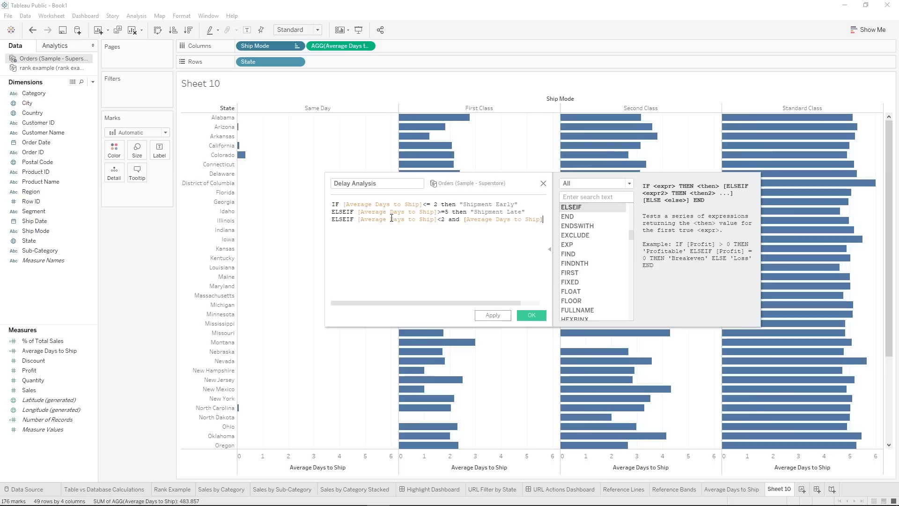
click(440, 219)
key(BackSpace)
text(>)
Complete the third formula line with <5 then "On Time".
text(<)
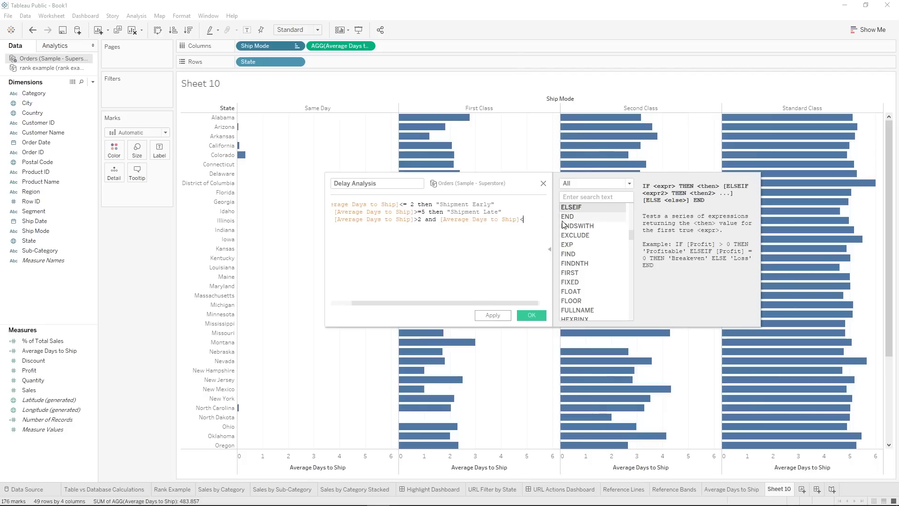
text(5 then "Ont)
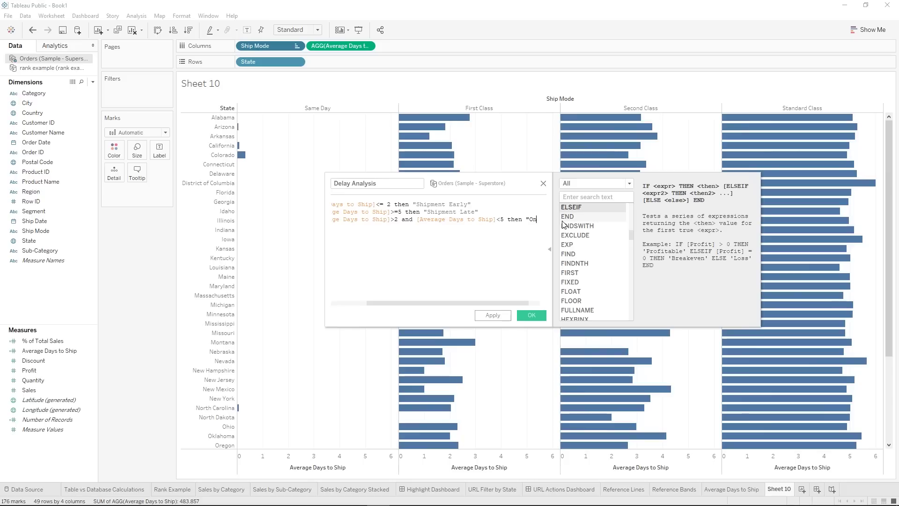
key(BackSpace)
text(im)
key(BackSpace)
key(BackSpace)
key(BackSpace)
text(Time")
key(Return)
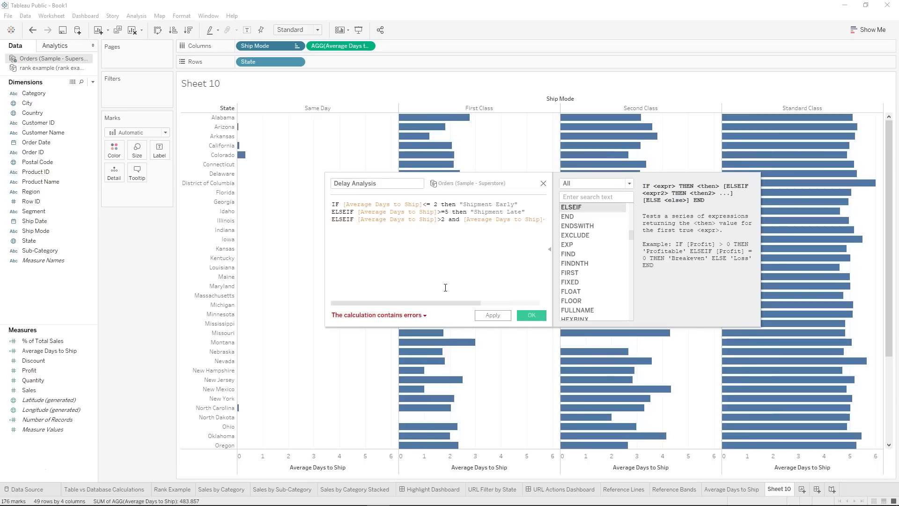
Check the calculation error, close the formula with END on its own line, and save the Delay Analysis field.
click(415, 315)
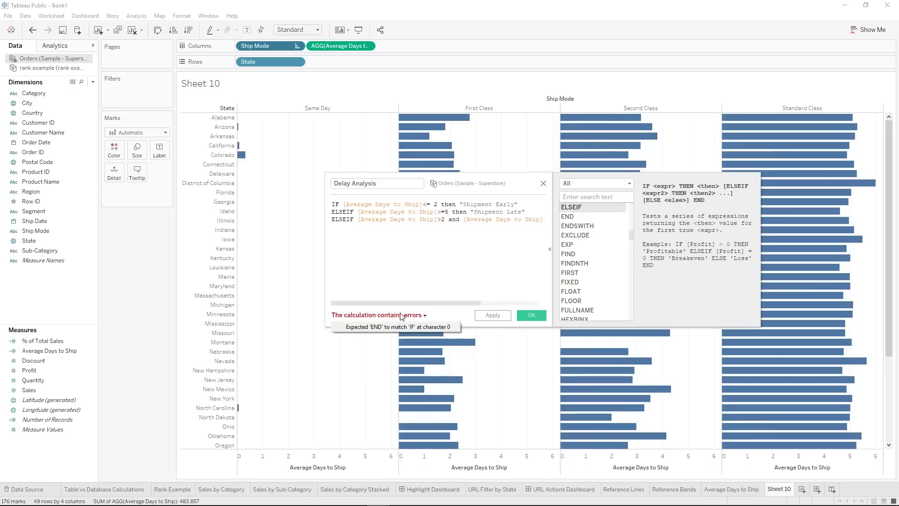
click(401, 327)
click(366, 248)
key(Return)
text(END)
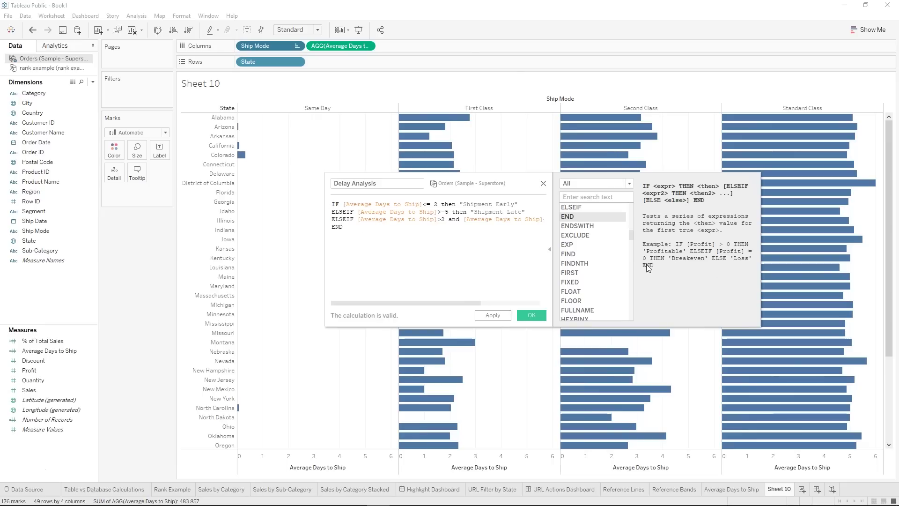
click(492, 315)
click(493, 317)
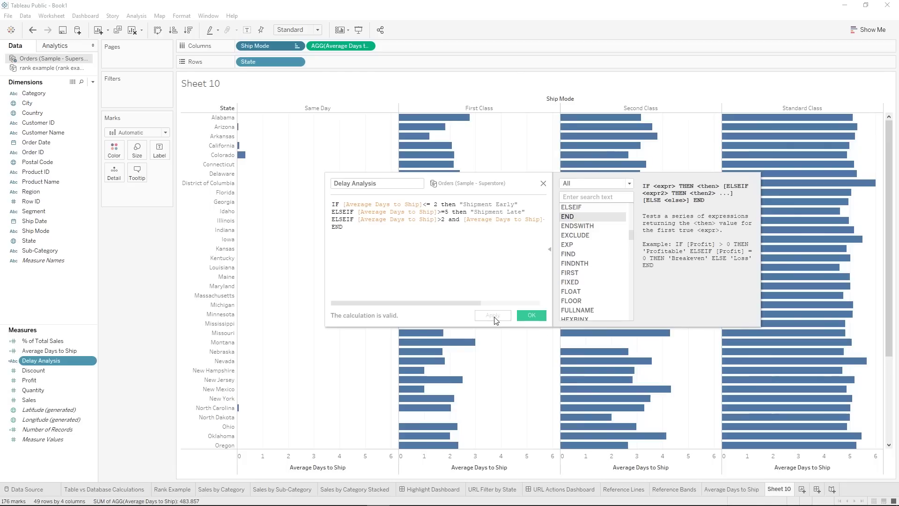
click(532, 315)
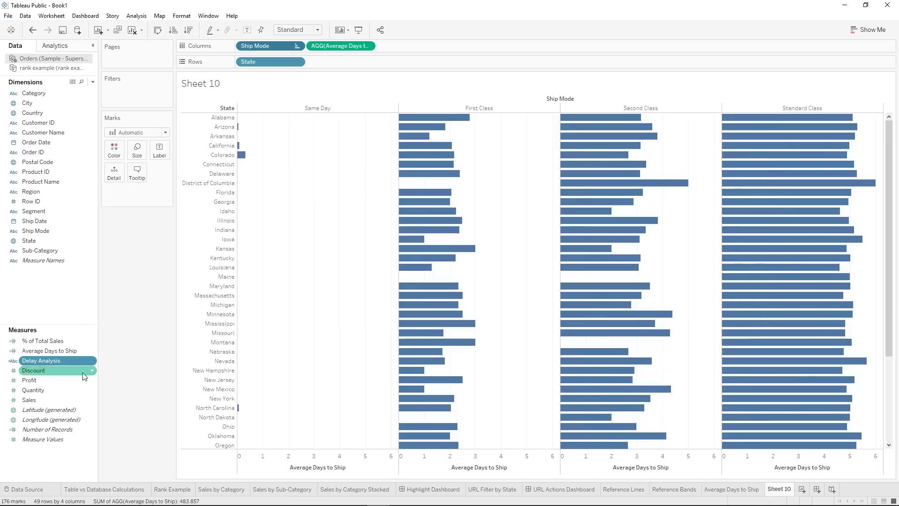
Color the bars by Delay Analysis and highlight the On Time, Shipment Early and Shipment Late categories in turn.
drag(46, 361, 119, 151)
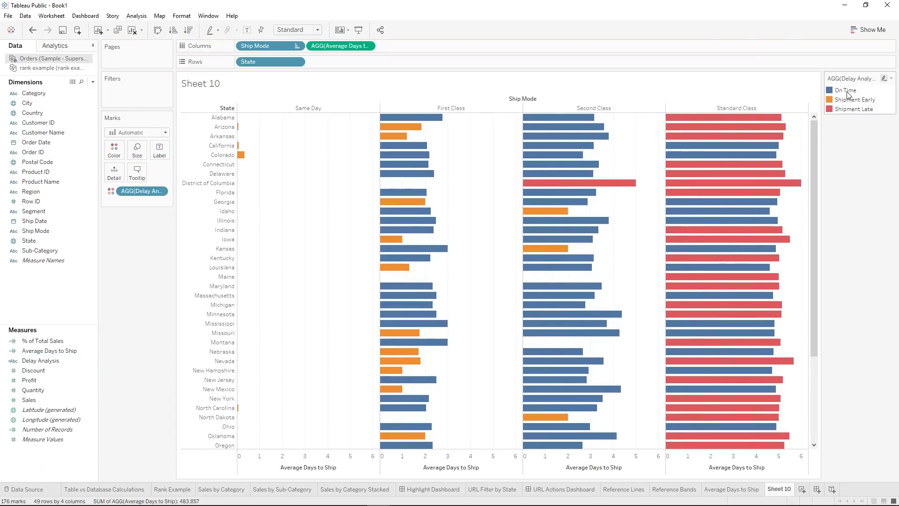
click(847, 92)
click(851, 100)
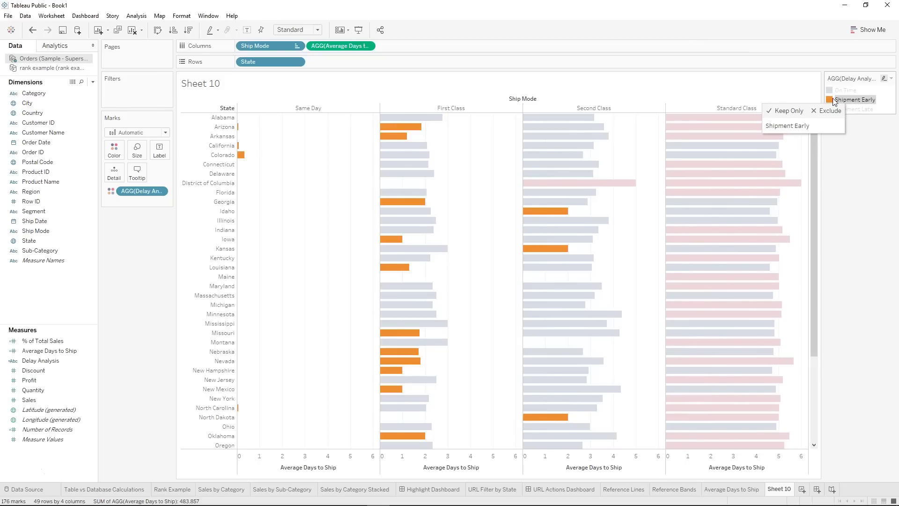
click(855, 110)
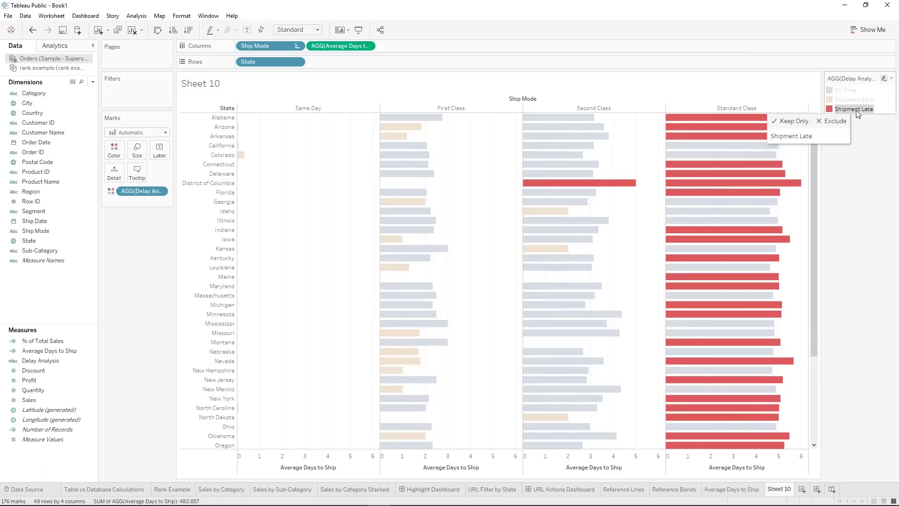
click(856, 111)
Change the Shipment Early color in the Delay Analysis legend to green and clear the category highlight.
click(831, 100)
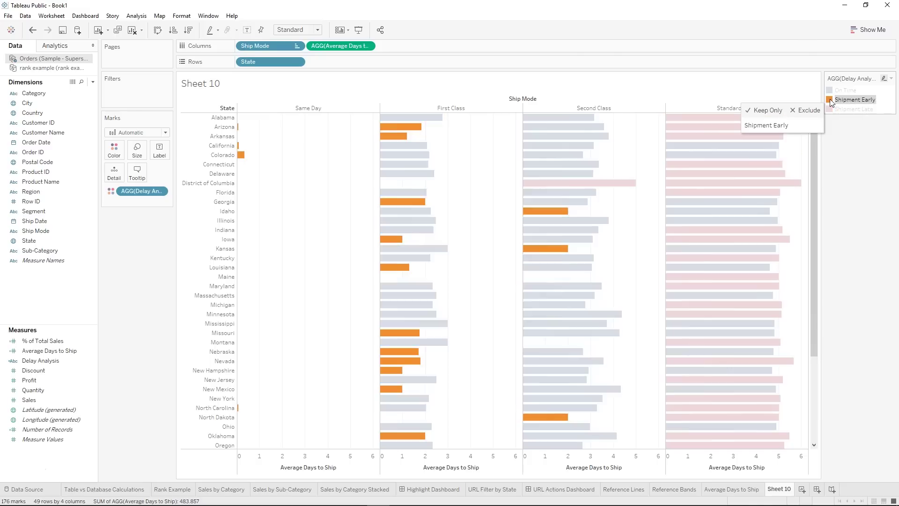
double_click(832, 101)
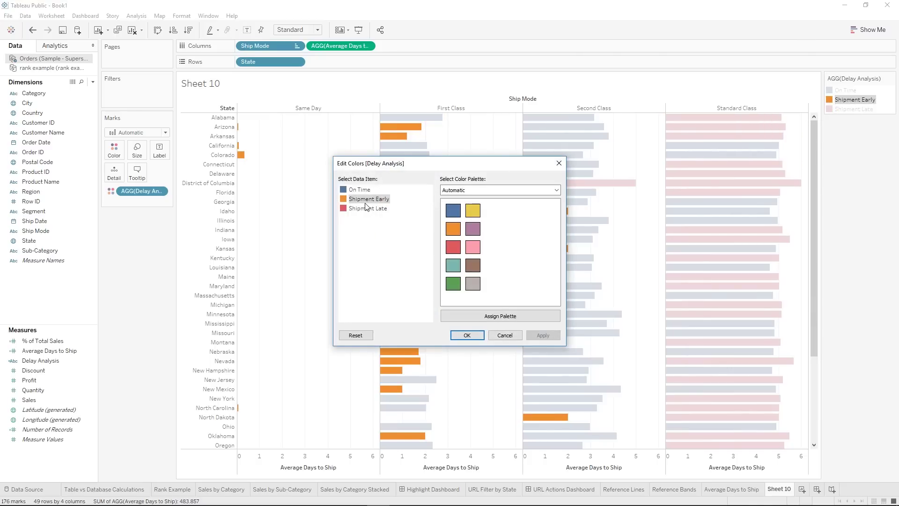
click(453, 284)
click(542, 334)
key(Return)
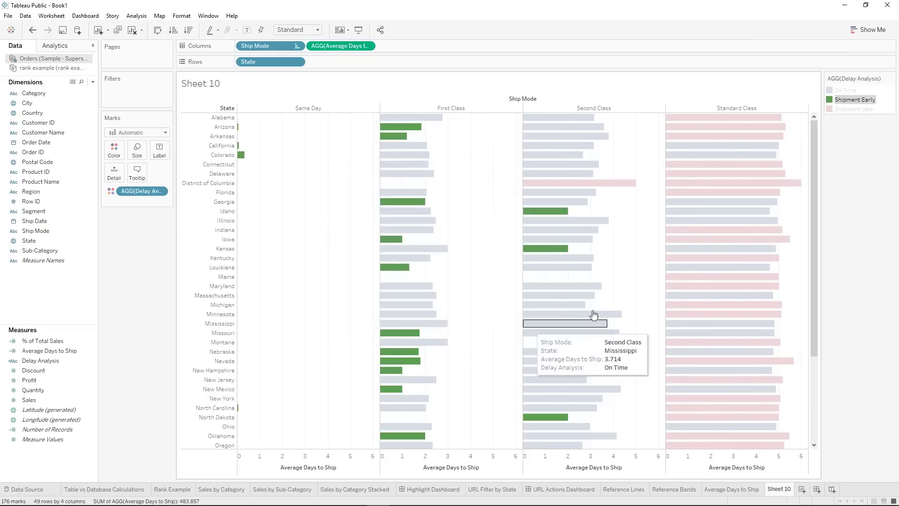
click(855, 100)
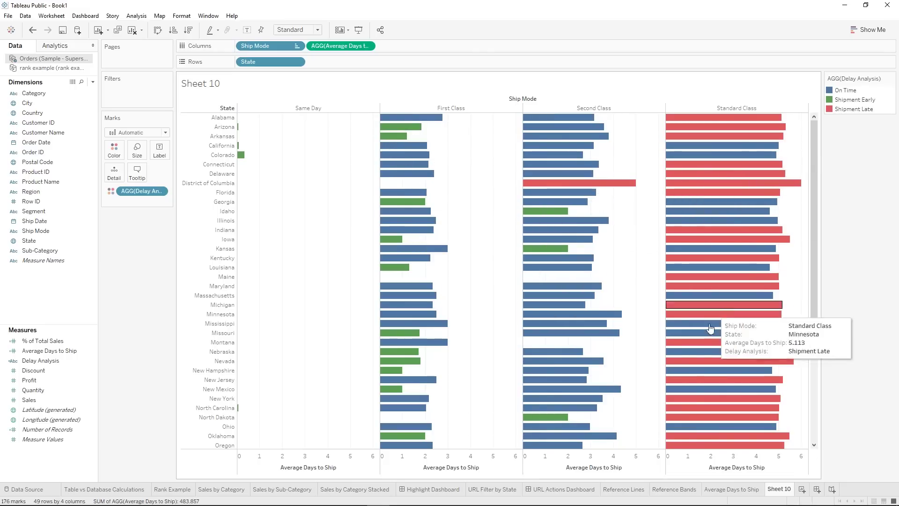
Examine the colored bars across all states and ship modes, including the District of Columbia bar under Second Class.
scroll(743, 228, down, 5)
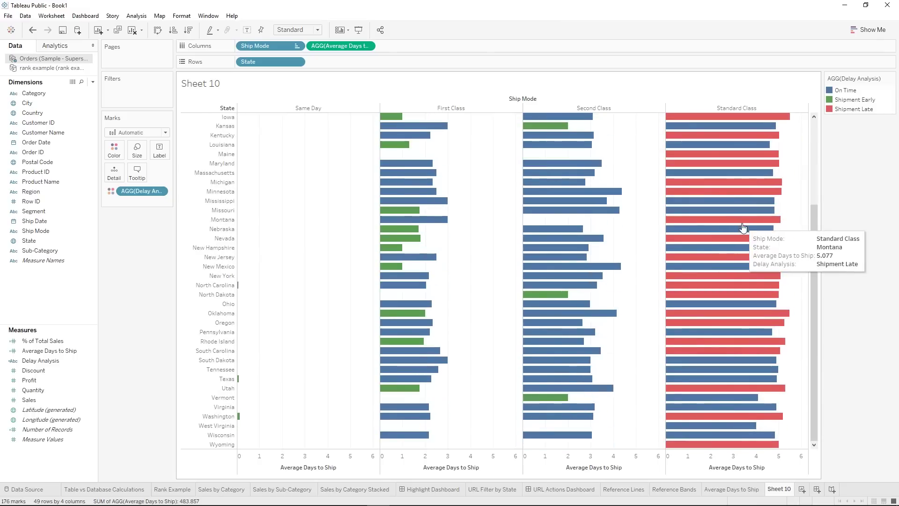
scroll(606, 170, up, 4)
scroll(607, 168, up, 1)
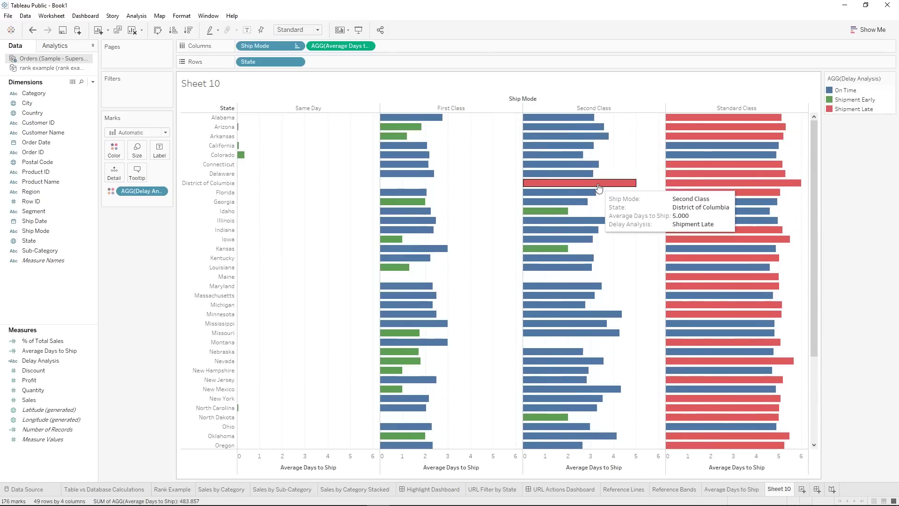
click(599, 185)
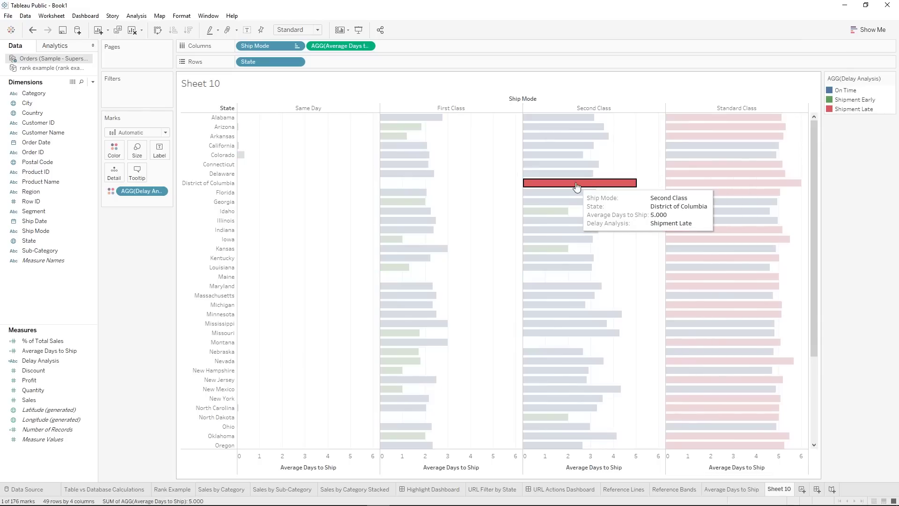
click(576, 186)
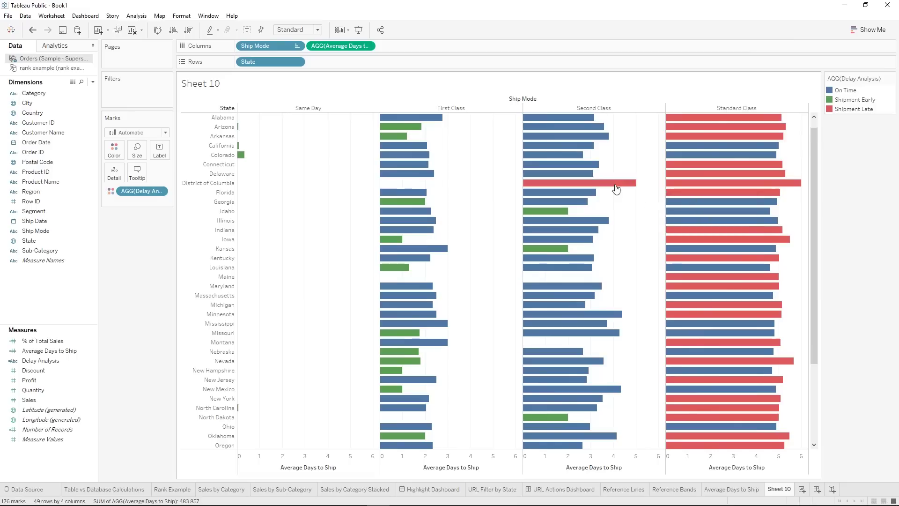
scroll(640, 229, down, 5)
scroll(538, 255, up, 5)
mouse_move(764, 173)
Try independent axis ranges for each column on the Average Days to Ship axis and return to the uniform range.
right_click(307, 112)
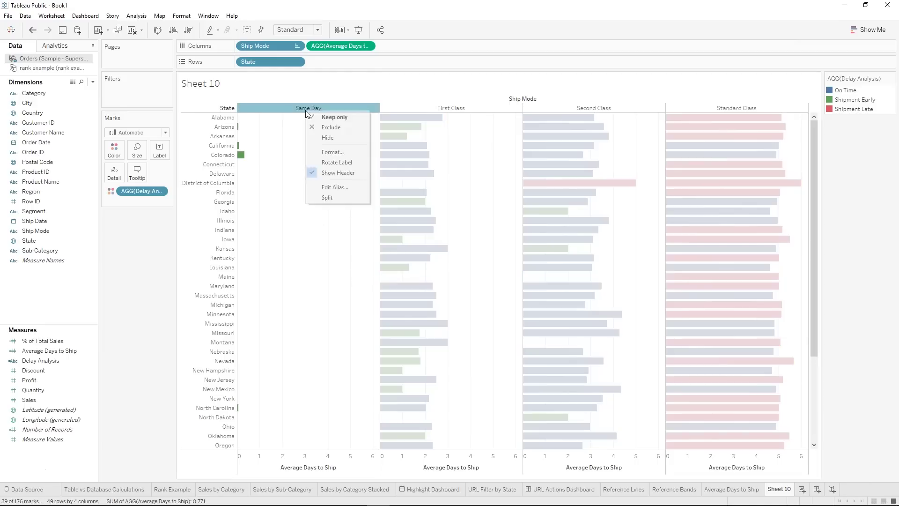
right_click(323, 461)
click(343, 396)
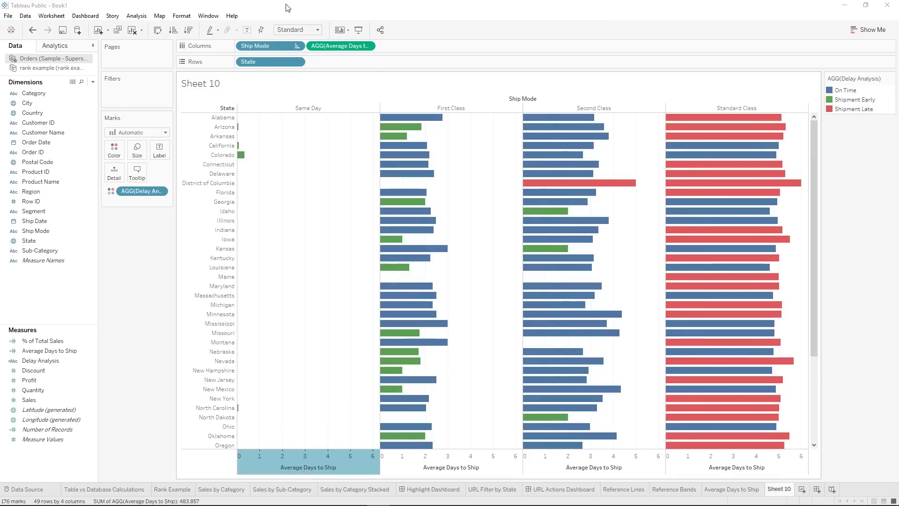
drag(435, 129, 575, 141)
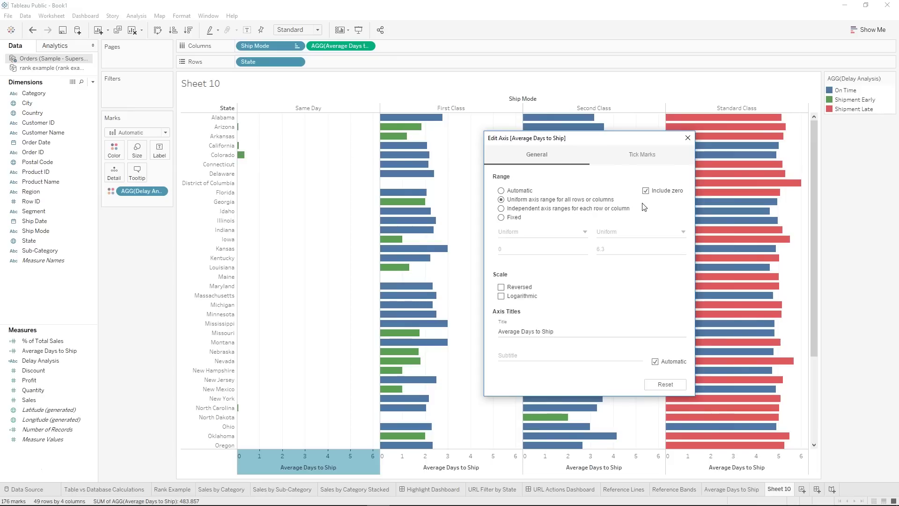
click(501, 208)
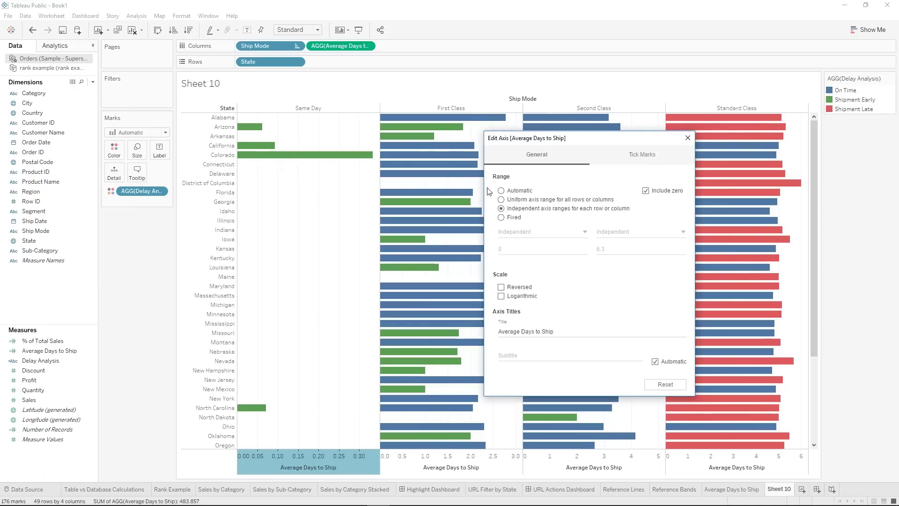
click(501, 199)
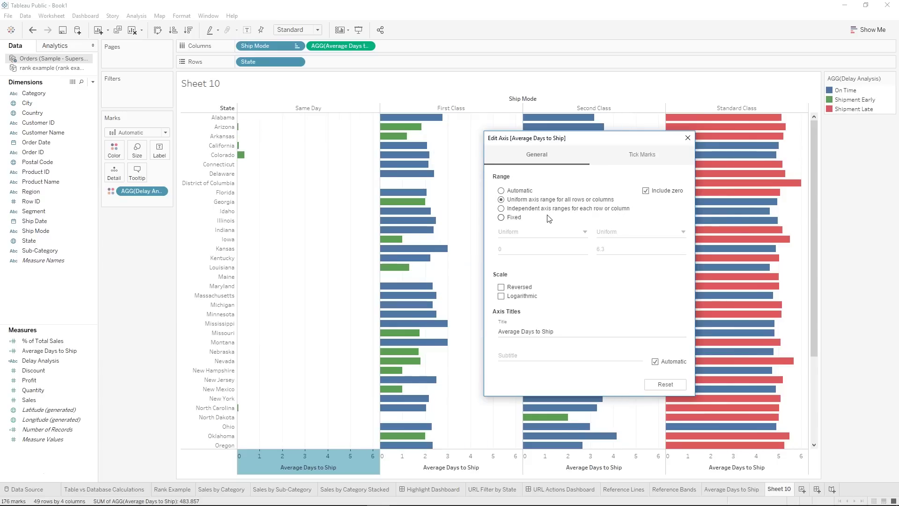
click(501, 191)
click(689, 137)
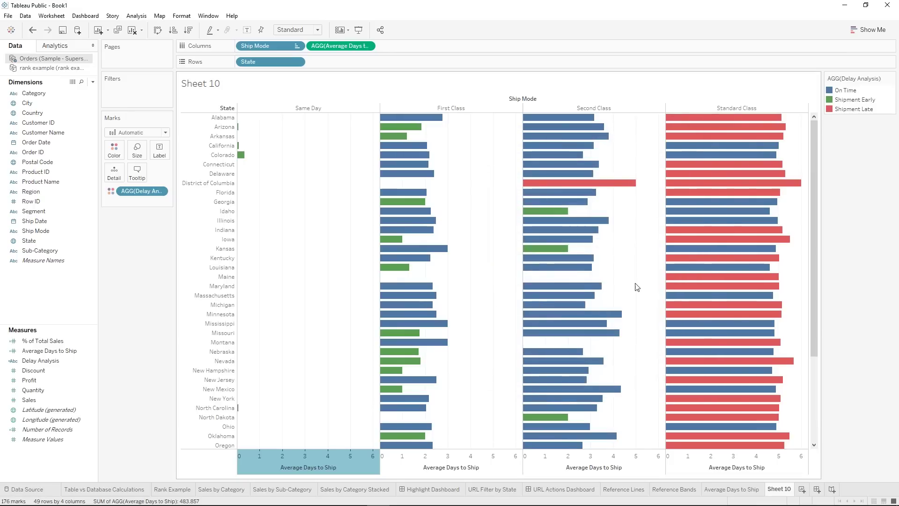
Add a new worksheet and rename it Profit Waterfall.
drag(817, 252, 799, 207)
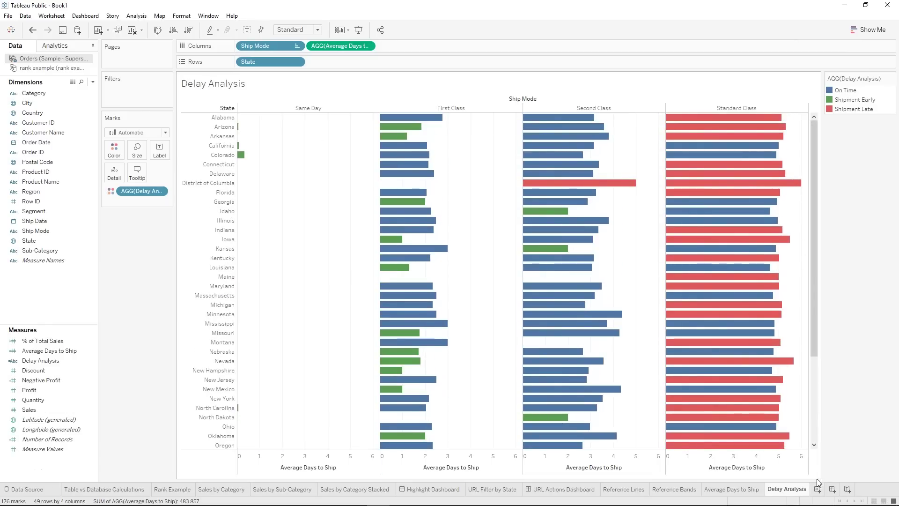
click(818, 489)
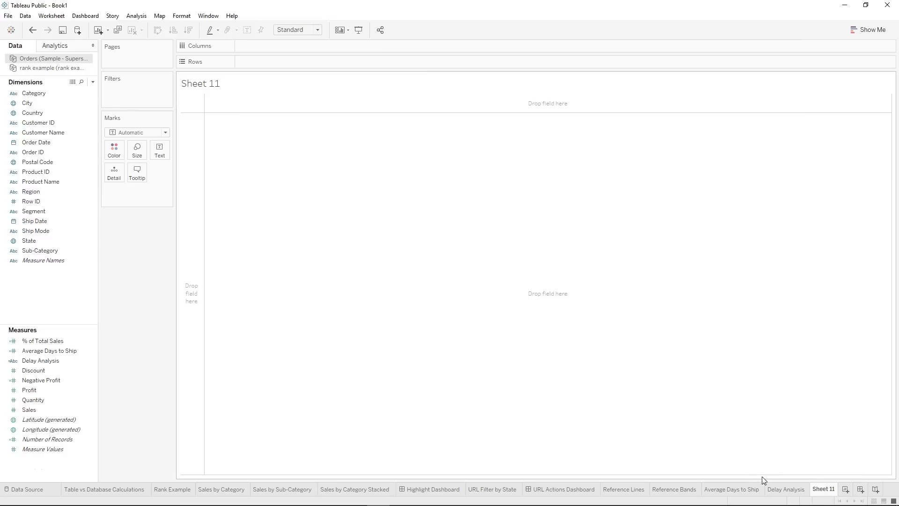
right_click(827, 488)
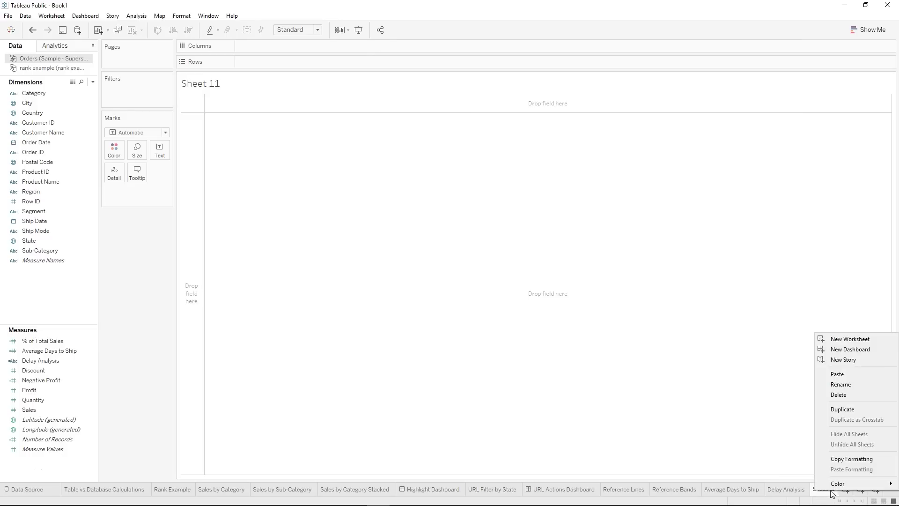
click(856, 385)
text(Profit F)
key(BackSpace)
text(Waterfall)
key(Return)
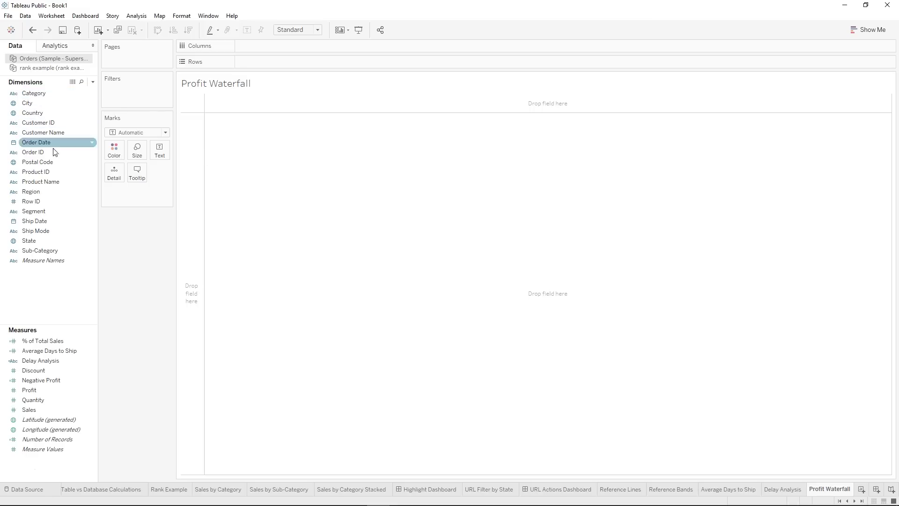
Filter the Profit Waterfall sheet by the year of Order Date, keeping only 2014.
drag(34, 148, 120, 93)
click(415, 205)
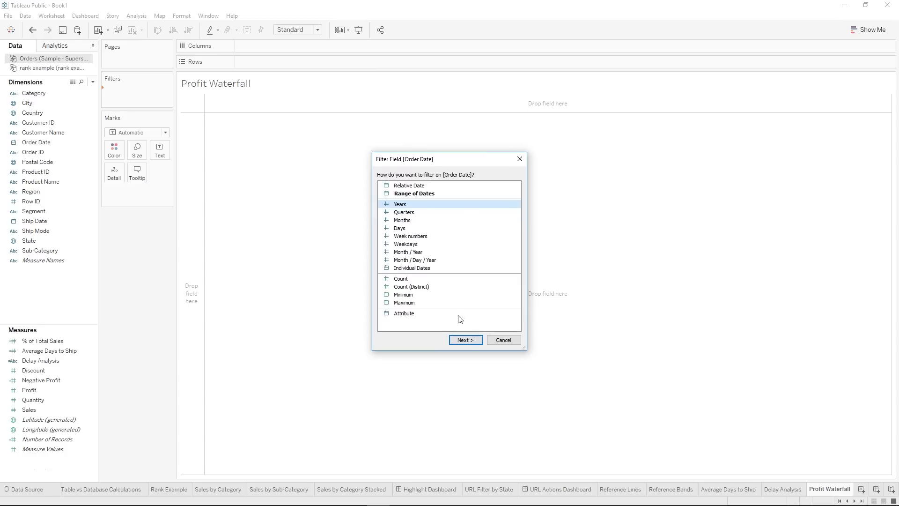
click(467, 341)
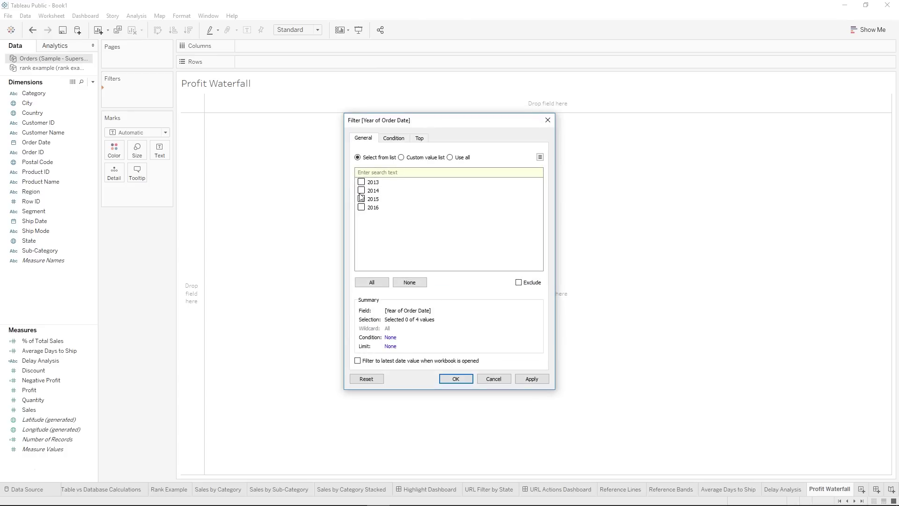
click(455, 379)
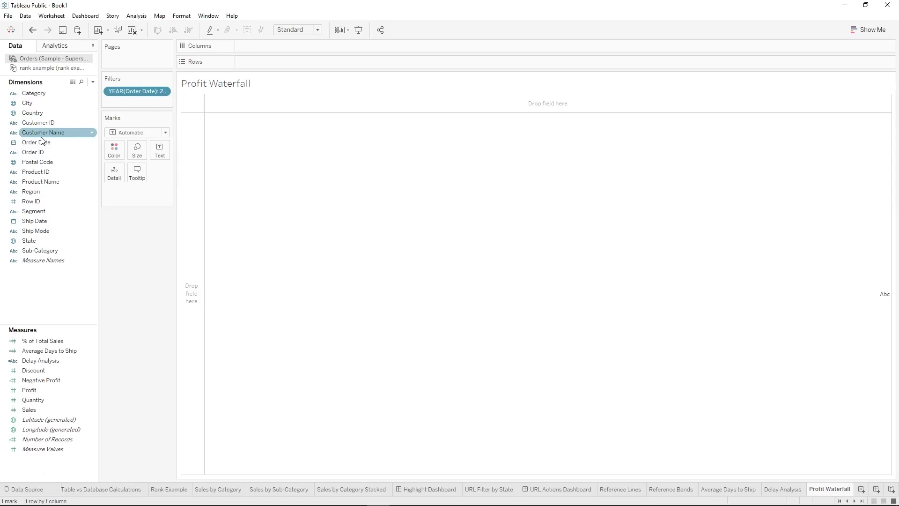
Place Order Date on Columns as a discrete month-and-year field.
drag(40, 141, 273, 42)
right_click(267, 42)
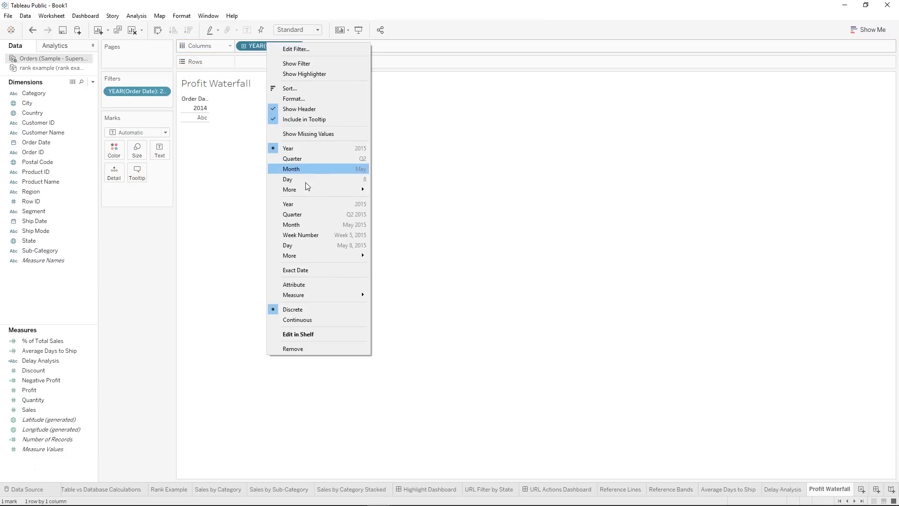
click(328, 224)
right_click(272, 46)
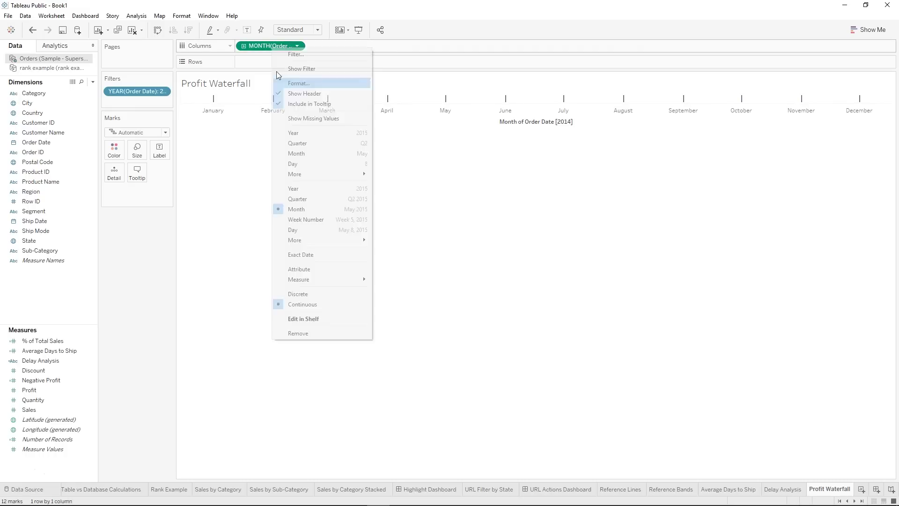
click(305, 294)
right_click(274, 46)
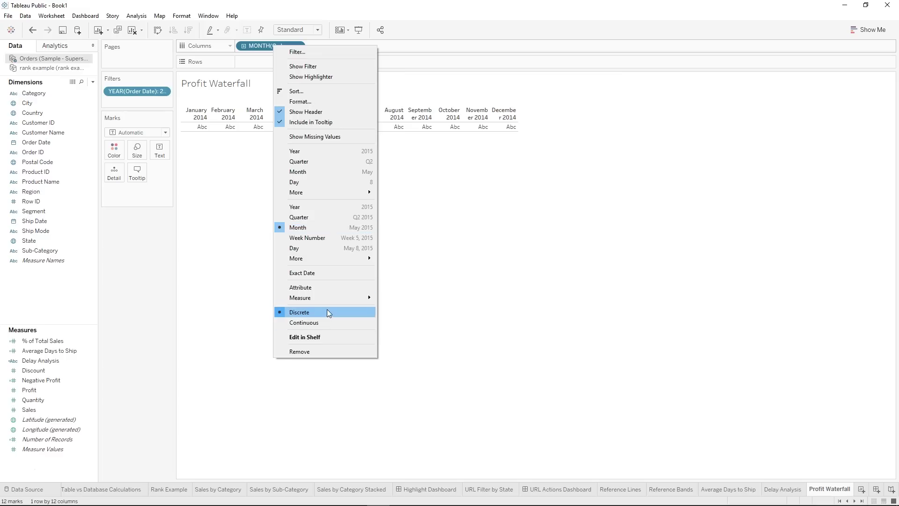
click(257, 48)
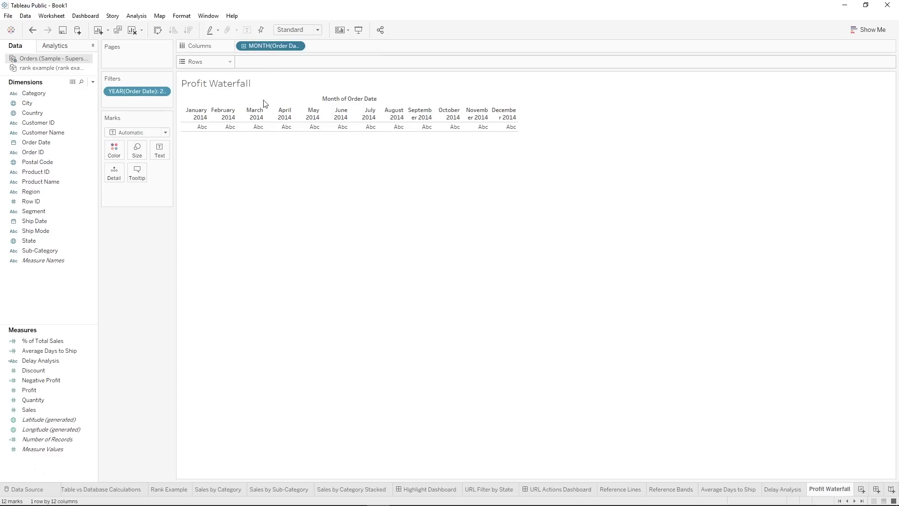
Add Profit to Rows and apply the Running Total quick table calculation to it.
drag(50, 391, 277, 66)
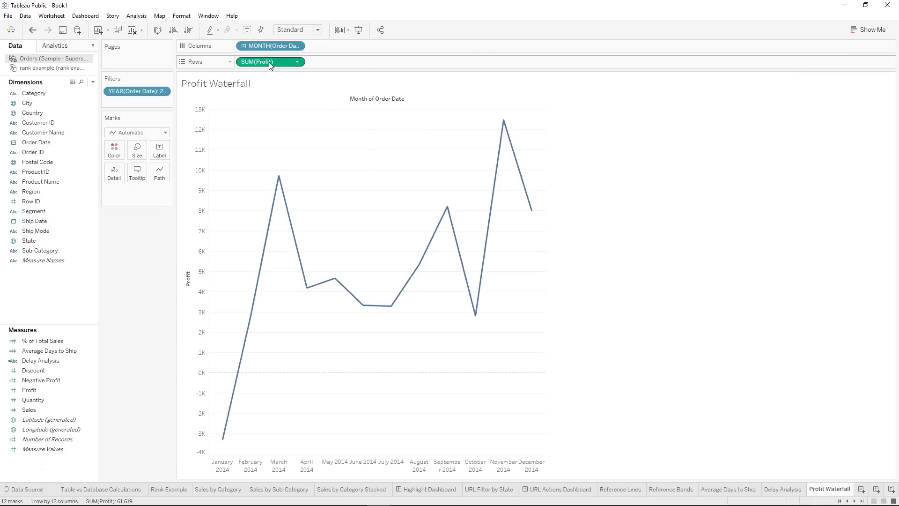
right_click(270, 63)
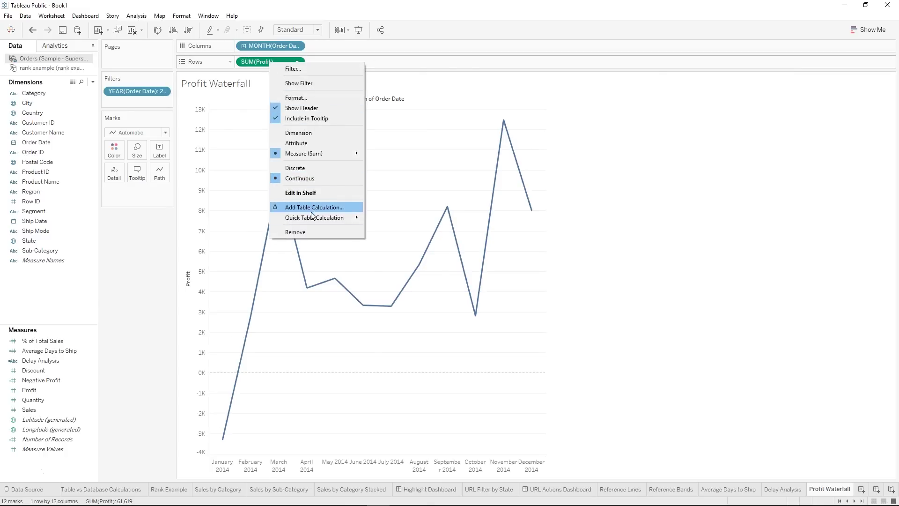
mouse_move(324, 218)
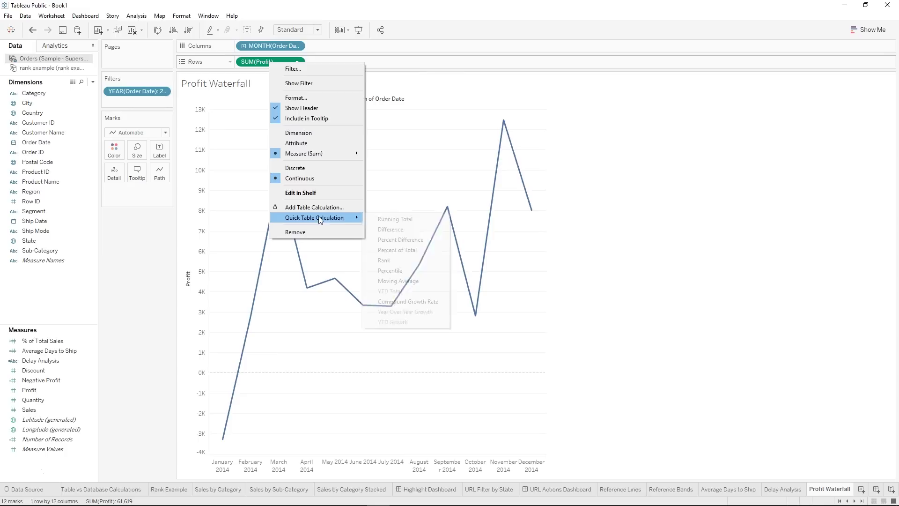
click(398, 223)
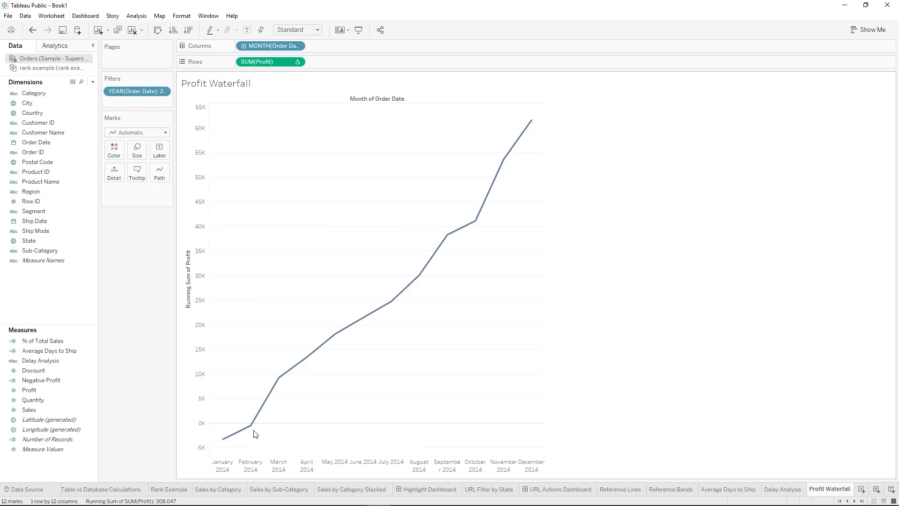
mouse_move(247, 428)
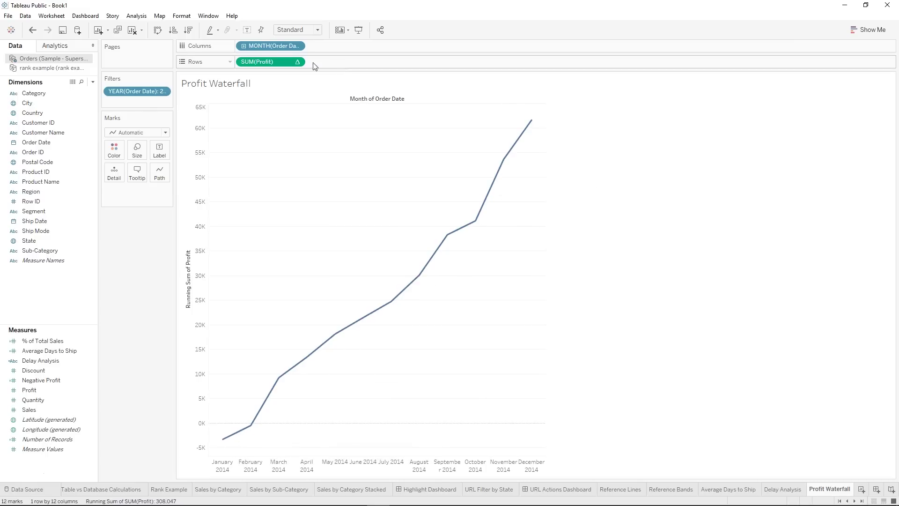
Undo and redo the running total to compare monthly profit with cumulative profit.
click(33, 30)
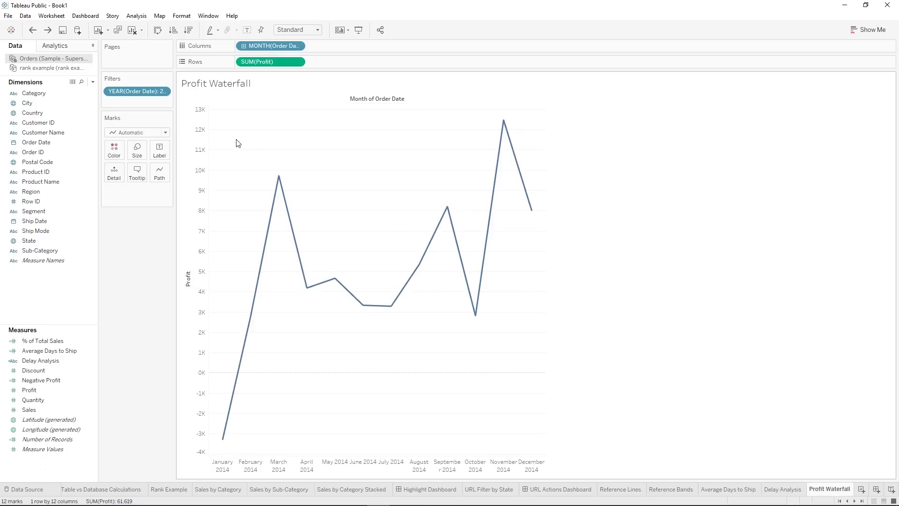
click(33, 31)
click(47, 30)
click(47, 30)
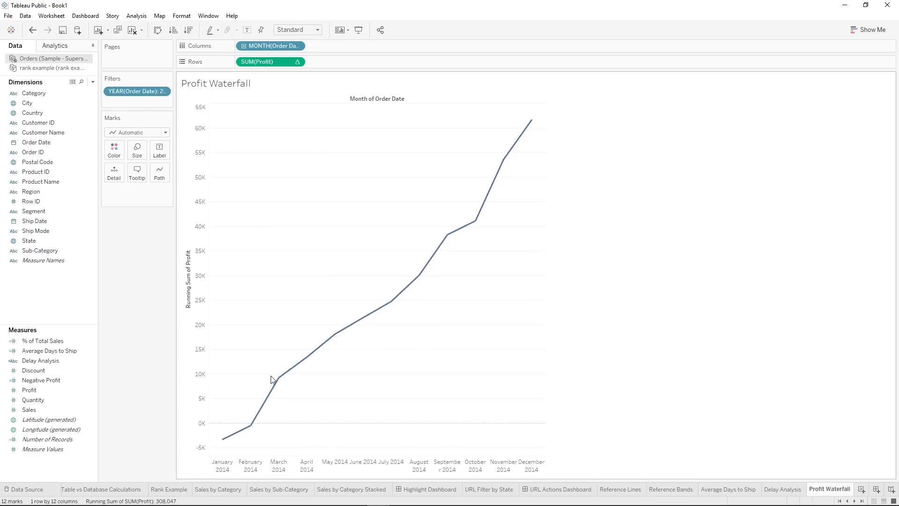
Add a second Profit measure to Rows beside the running total and inspect its January and February 2014 points.
click(37, 410)
drag(29, 390, 356, 62)
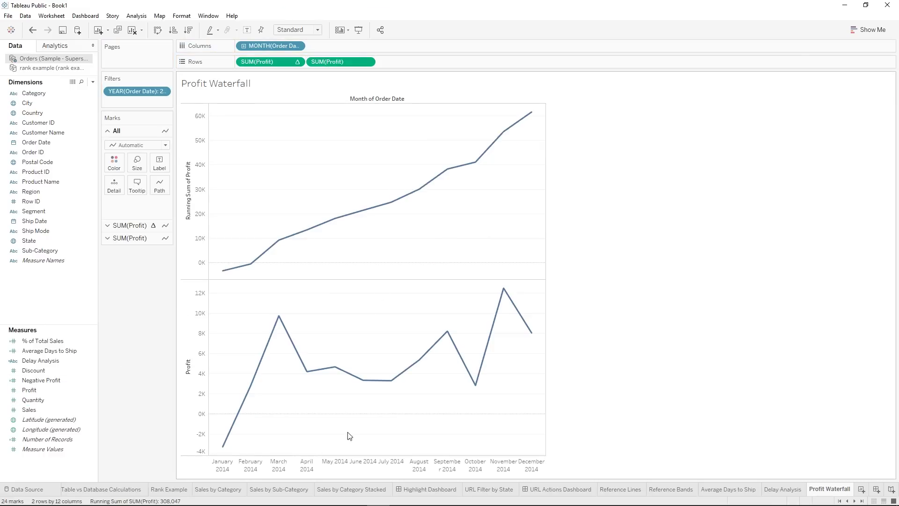
mouse_move(224, 450)
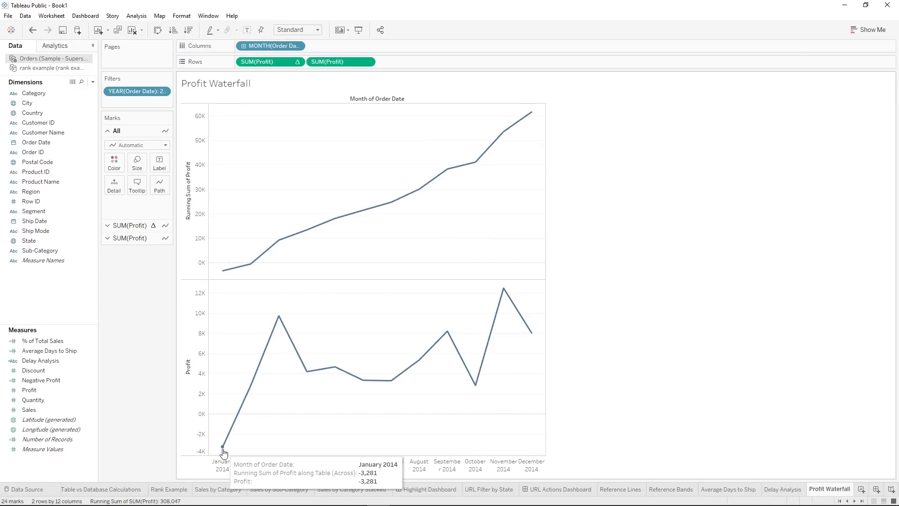
mouse_move(250, 391)
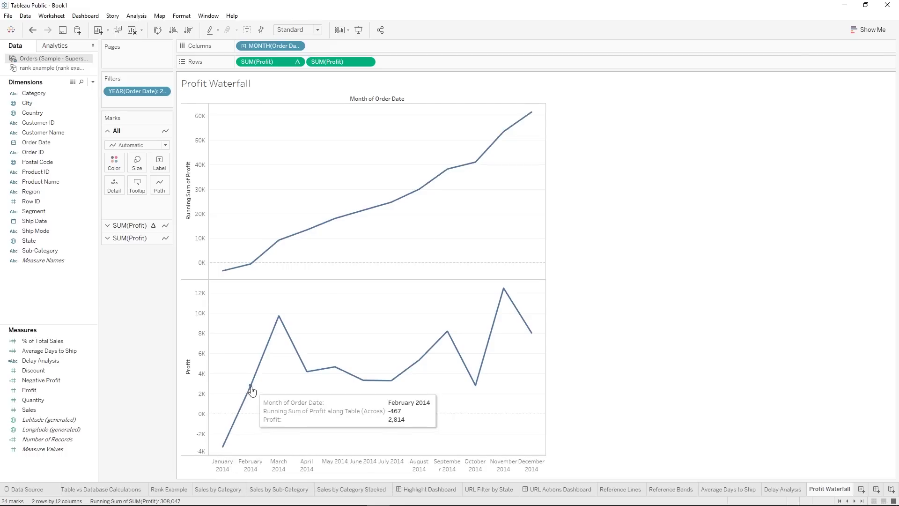
Remove the second Profit measure from Rows and change the running total's mark type to Gantt Bar.
mouse_move(252, 267)
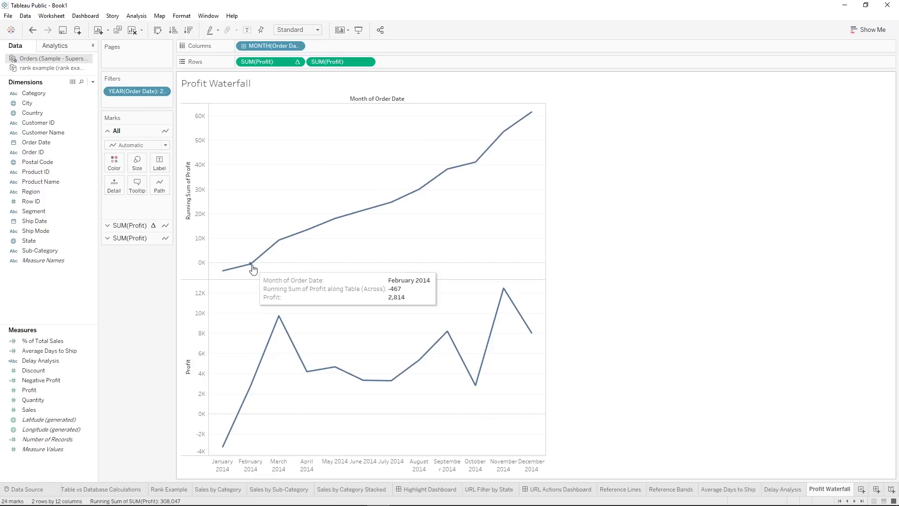
drag(341, 61, 140, 372)
click(136, 132)
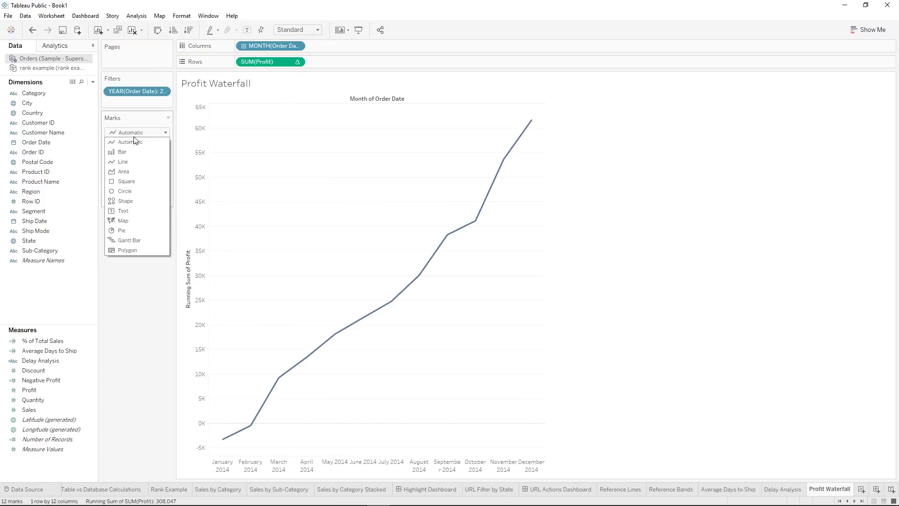
click(135, 241)
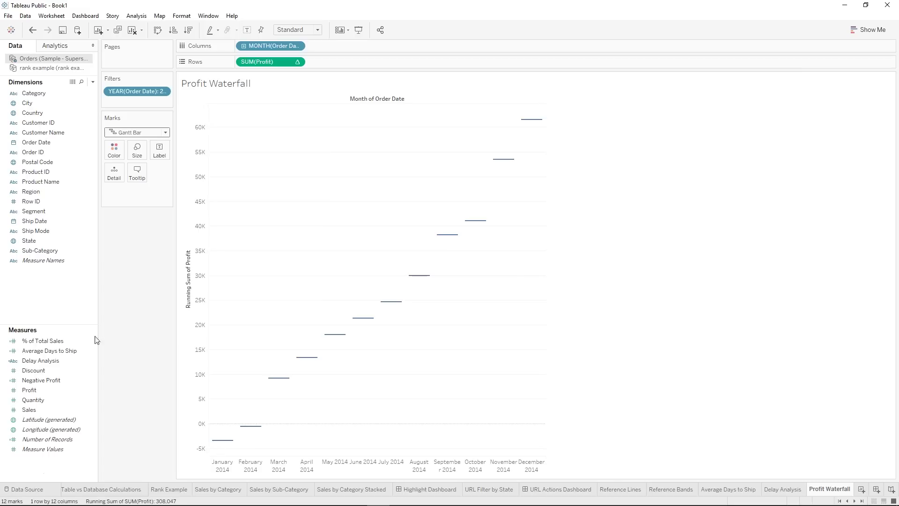
Duplicate the Profit measure, name the copy "Negative Profit " with a trailing space, and set its formula to -[Profit].
click(50, 391)
right_click(50, 391)
click(113, 274)
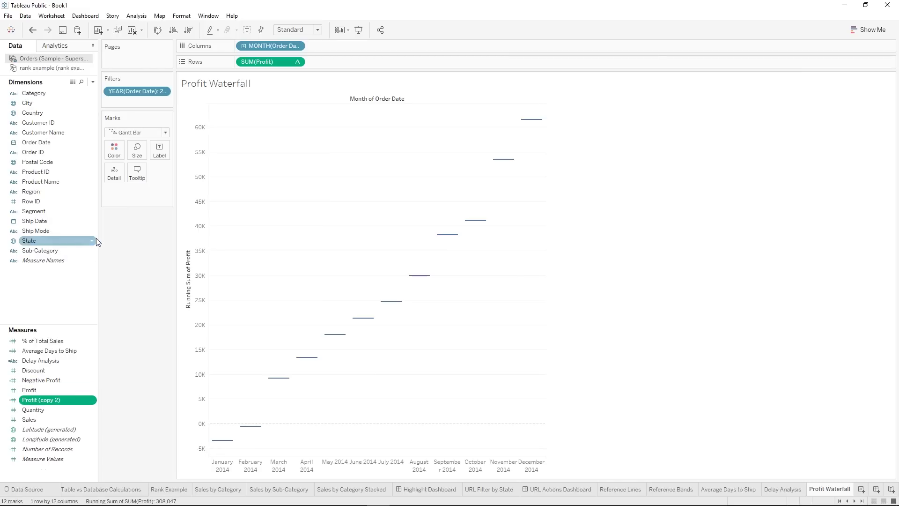
right_click(73, 402)
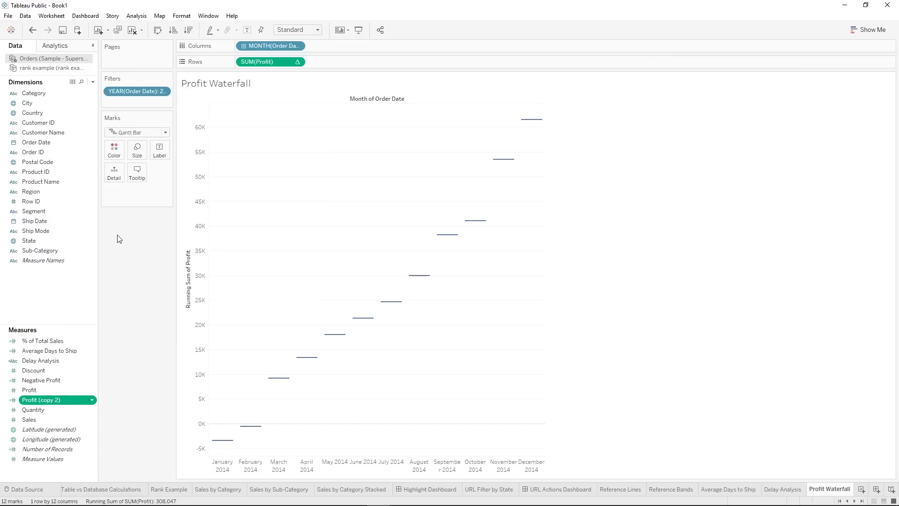
click(94, 234)
text(Negative Profit)
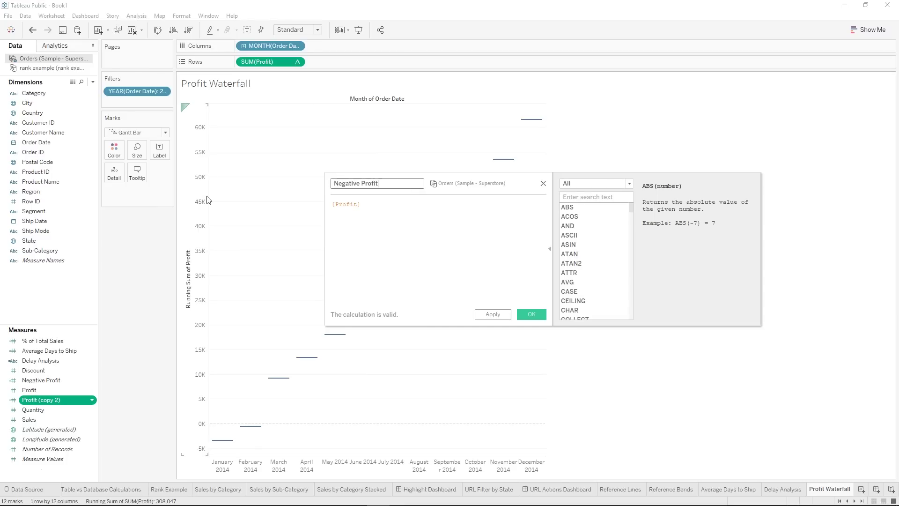
click(333, 205)
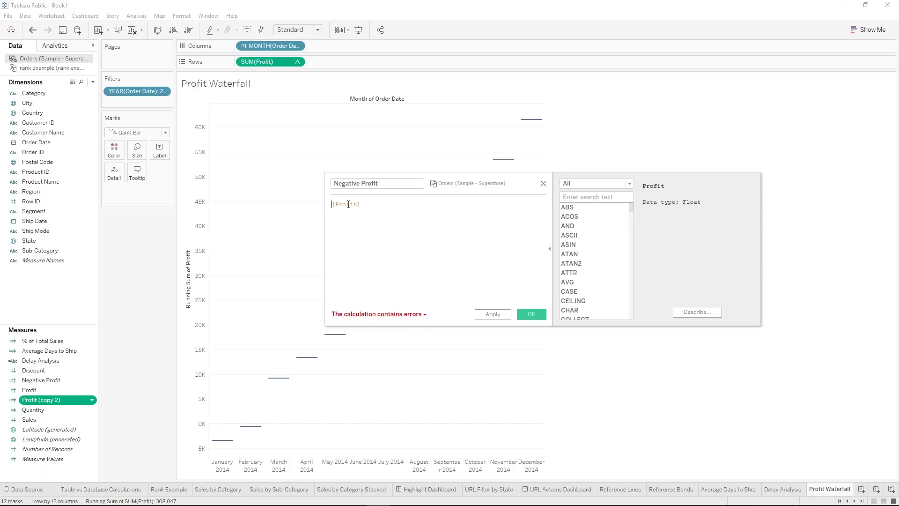
text(-)
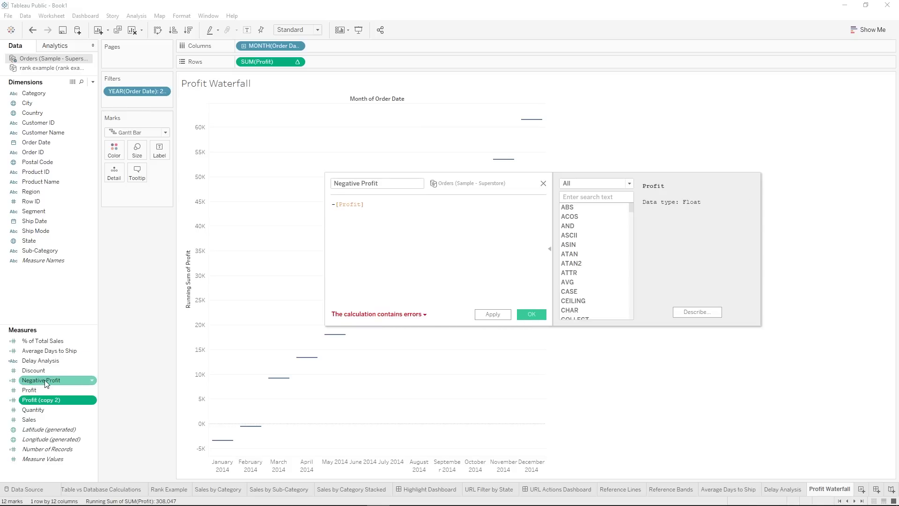
click(386, 186)
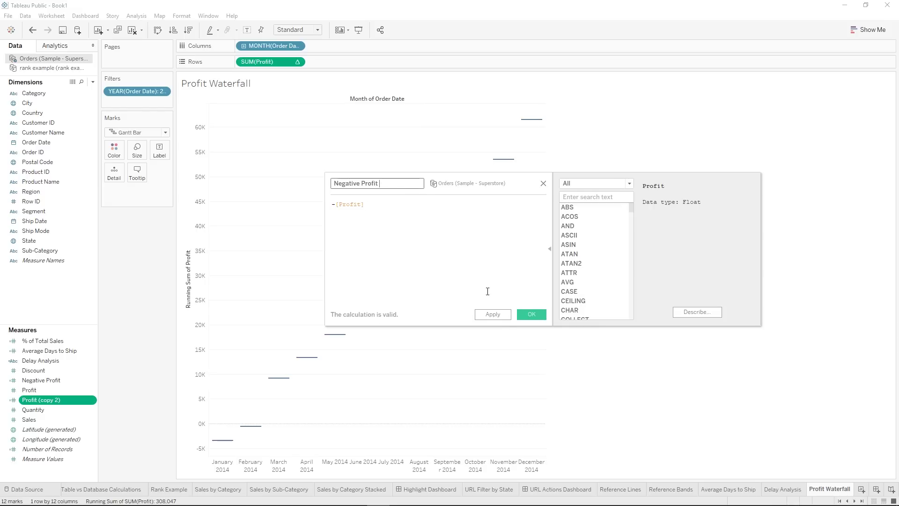
click(493, 314)
click(486, 311)
click(532, 315)
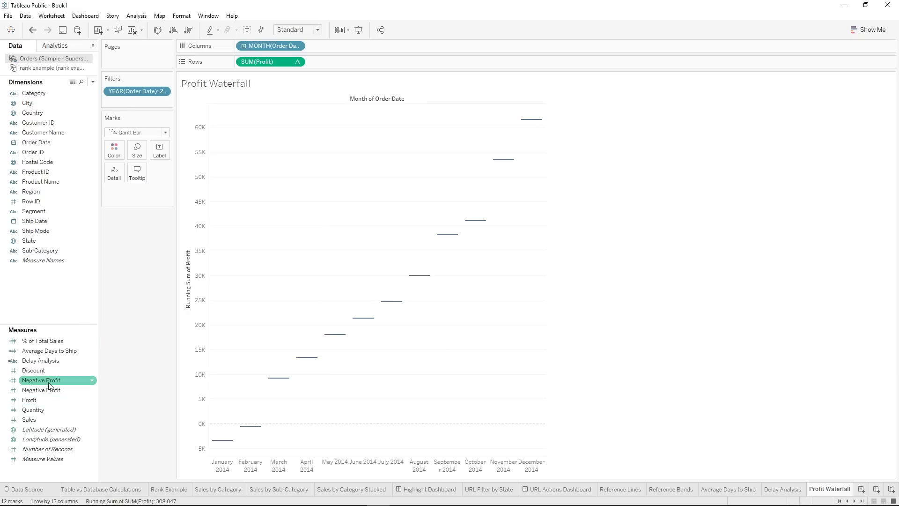
Delete the redundant Negative Profit measure and check the formula of the remaining one.
right_click(50, 381)
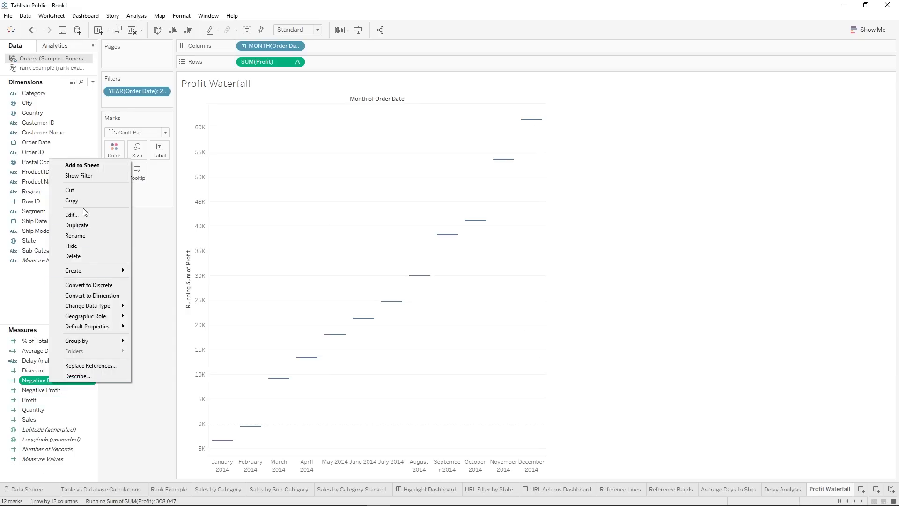
click(80, 246)
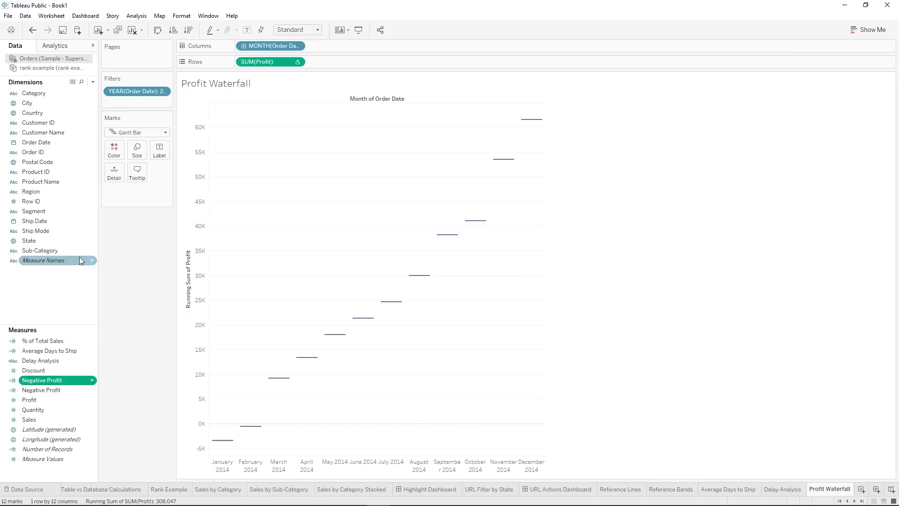
right_click(54, 384)
click(75, 213)
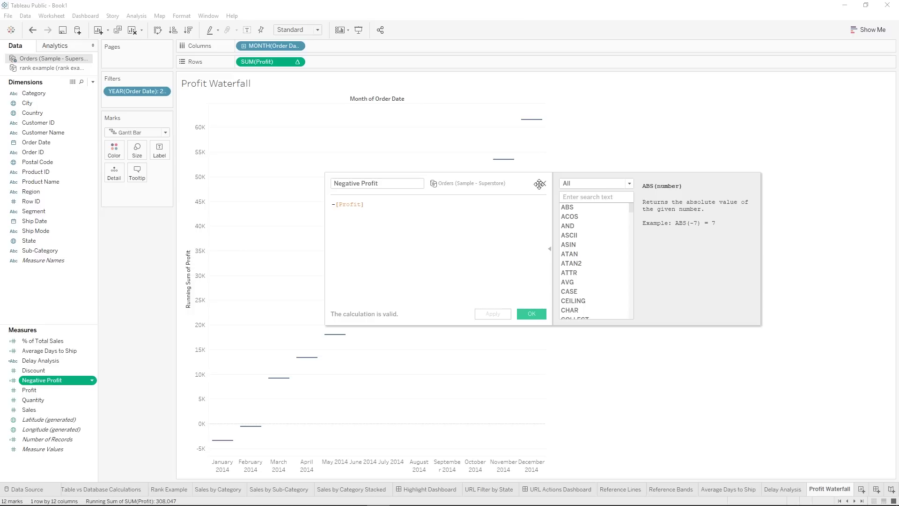
click(543, 183)
Size the Gantt bars by Negative Profit and color them by Profit.
drag(51, 375, 130, 150)
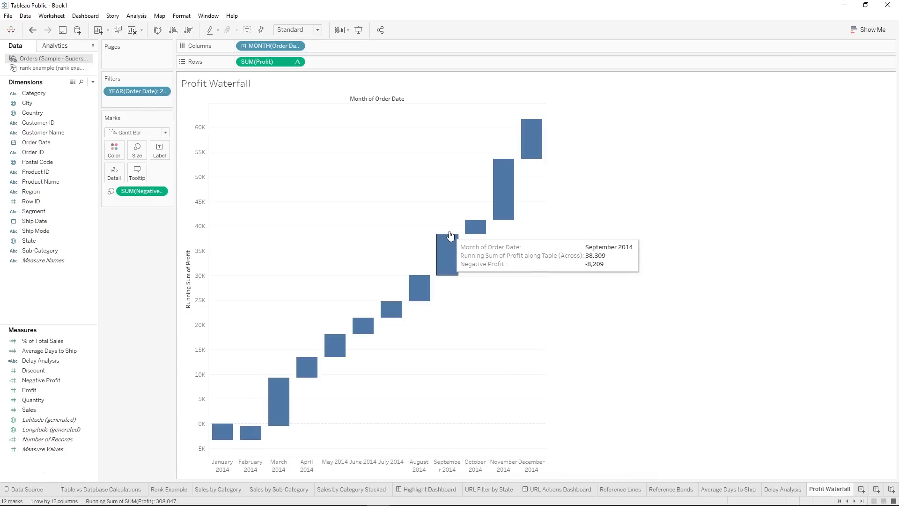
mouse_move(445, 237)
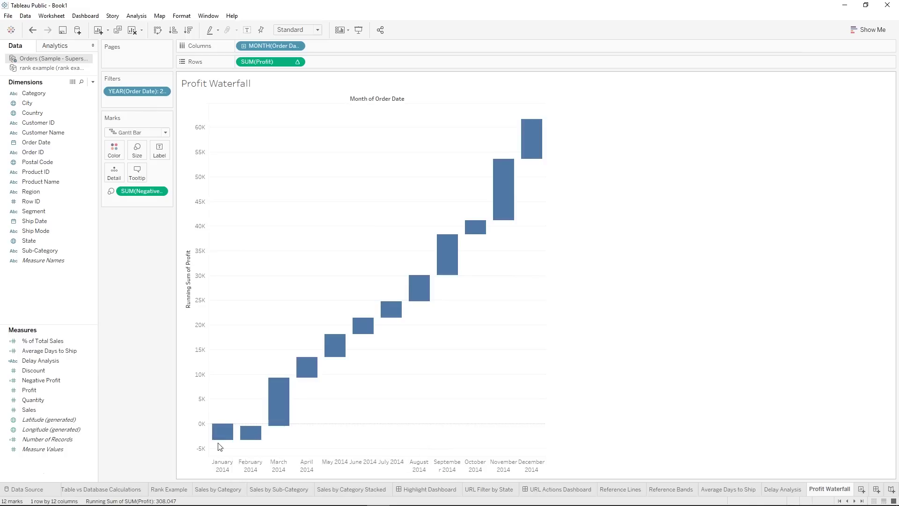
drag(47, 390, 115, 148)
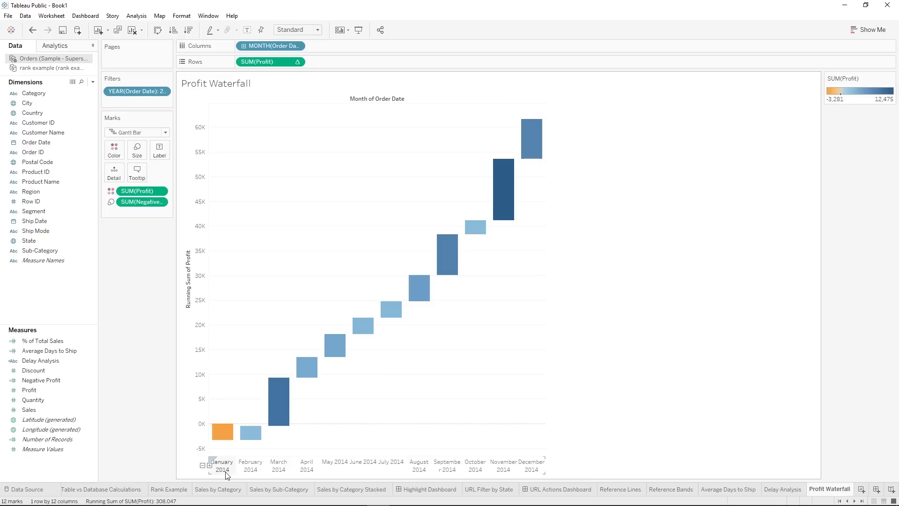
Examine the monthly profit and running total of the waterfall bars, starting with January, February and March 2014.
mouse_move(212, 427)
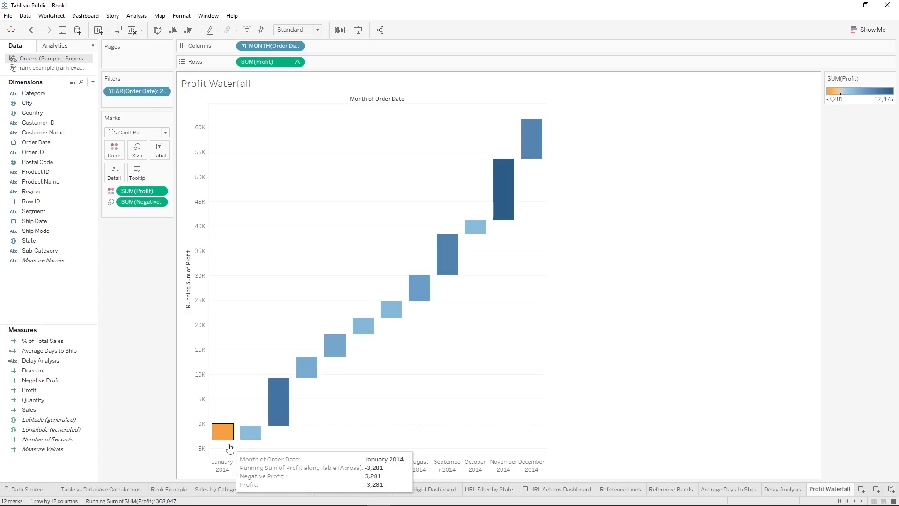
mouse_move(246, 443)
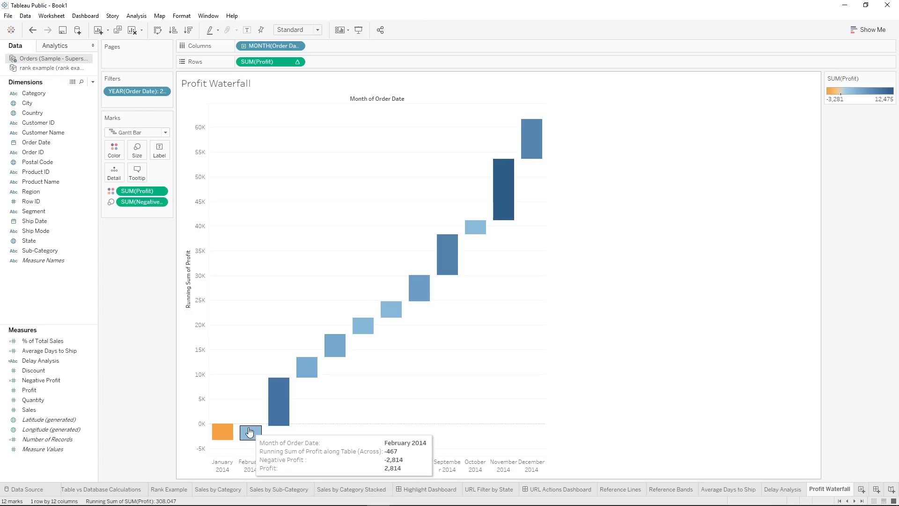
mouse_move(279, 426)
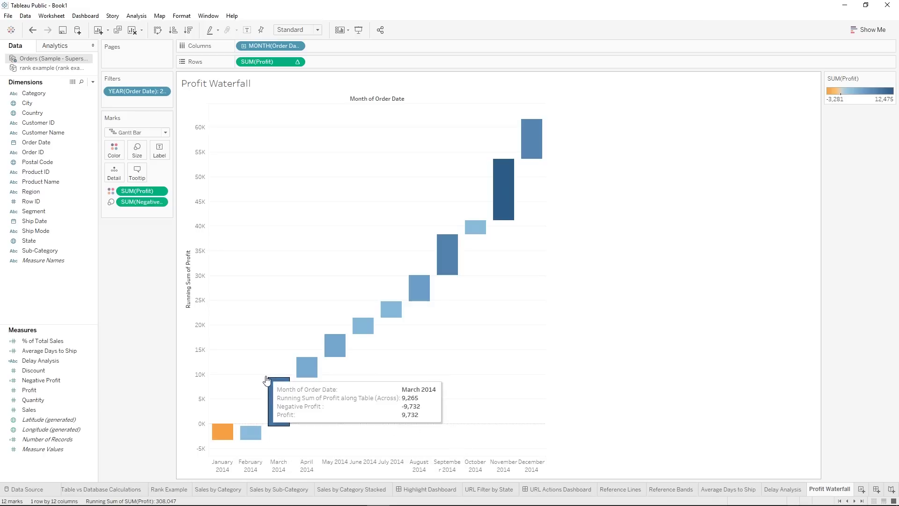
mouse_move(357, 329)
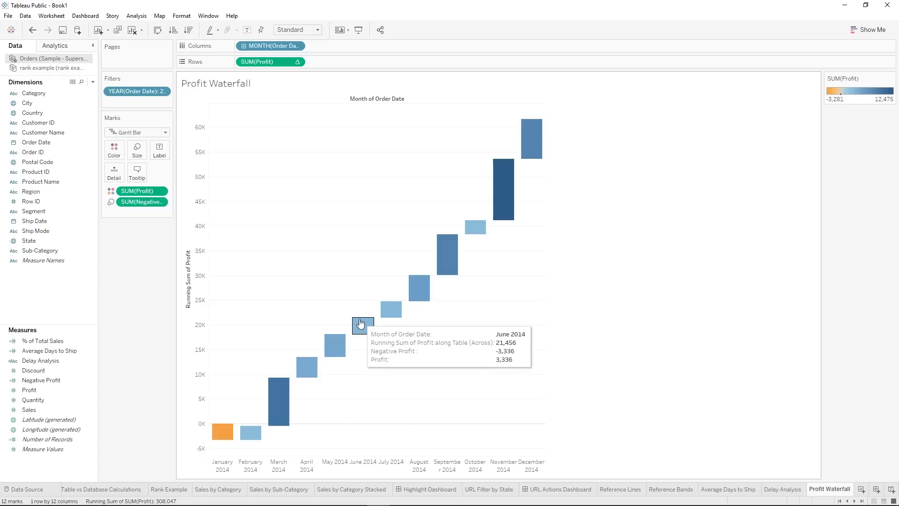
mouse_move(453, 273)
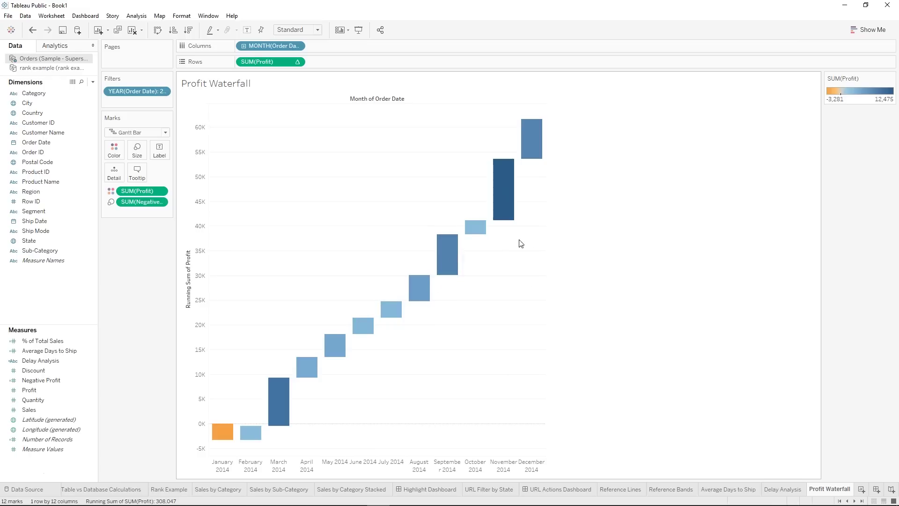
mouse_move(499, 216)
mouse_move(247, 422)
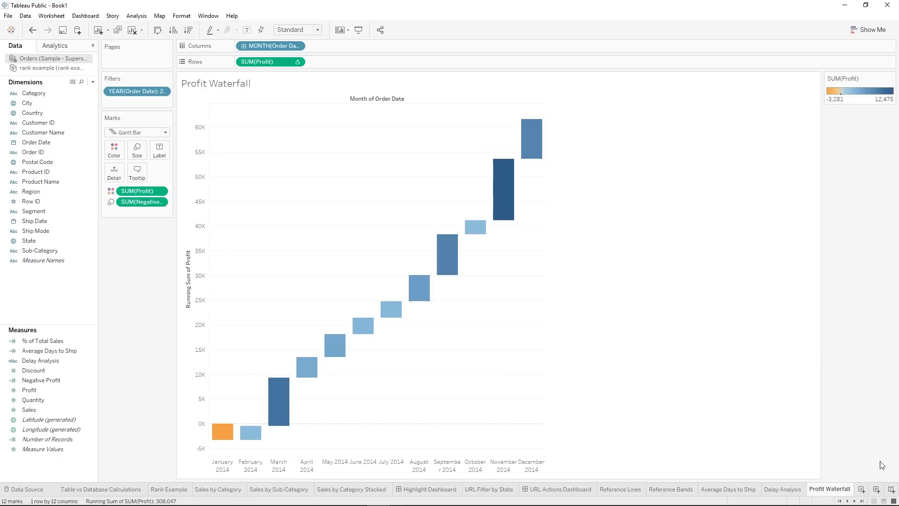
Create a new worksheet and place Customer Name on Rows.
click(862, 489)
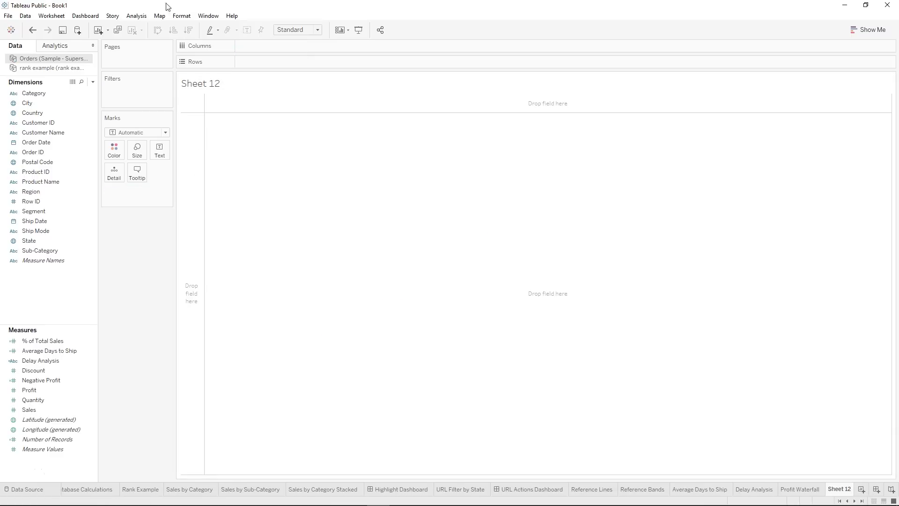
click(28, 114)
drag(28, 133, 270, 58)
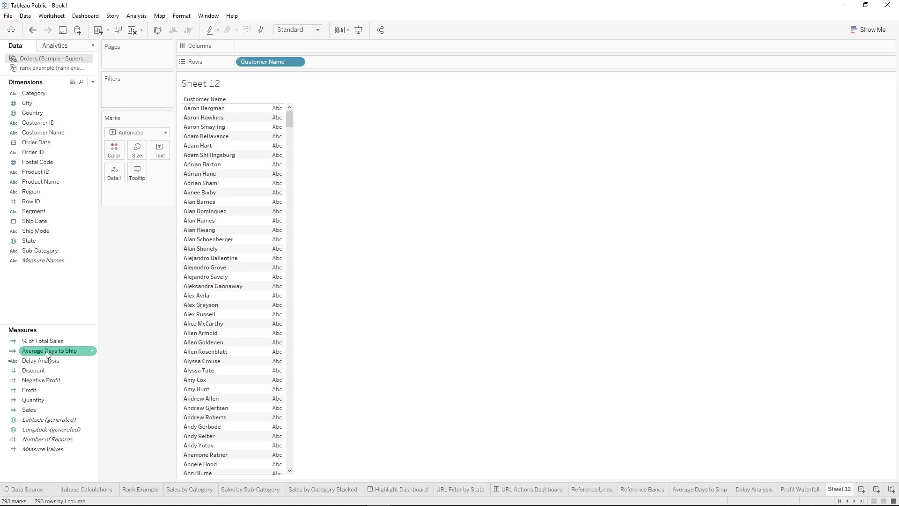
Add Order ID to Columns with all its members and aggregate it as Count (Distinct).
click(38, 162)
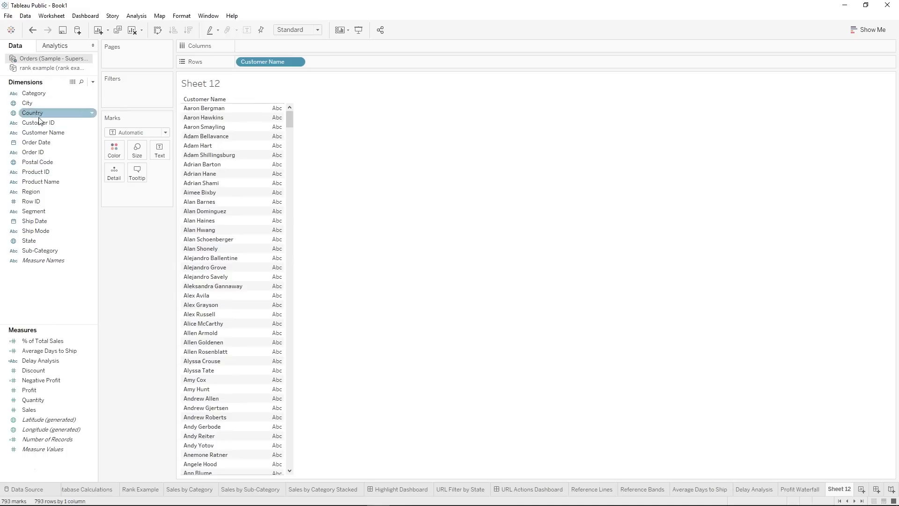
drag(38, 152, 253, 59)
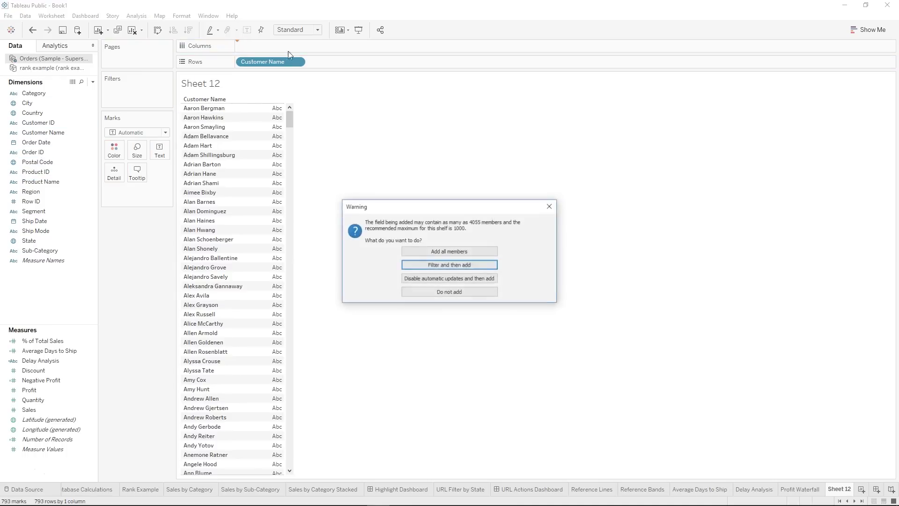
click(448, 251)
right_click(263, 48)
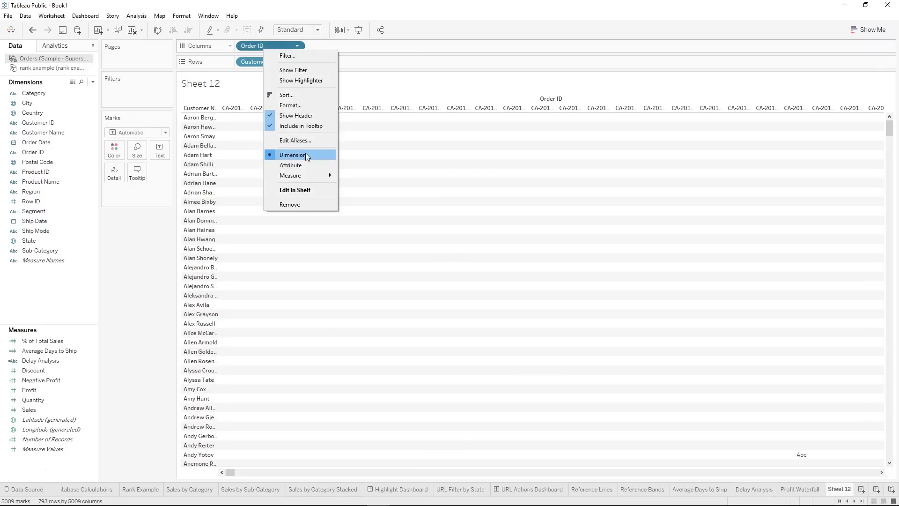
mouse_move(307, 175)
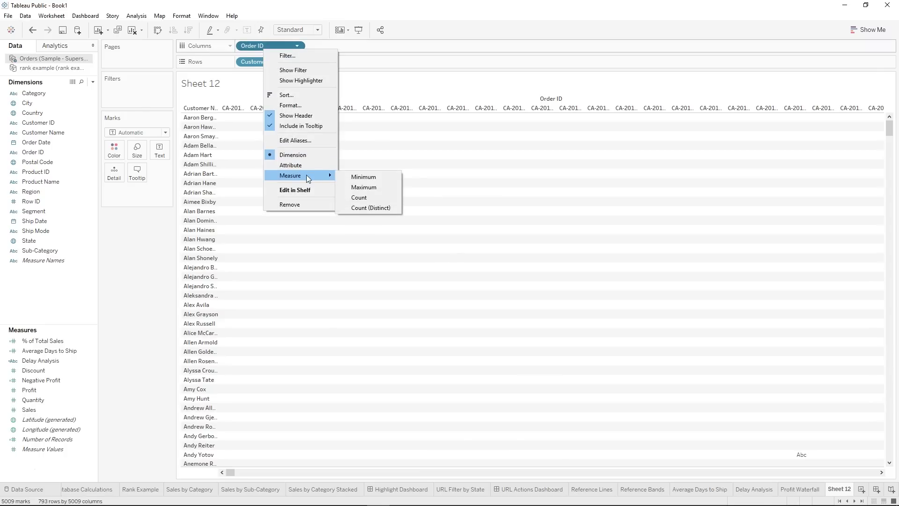
click(372, 208)
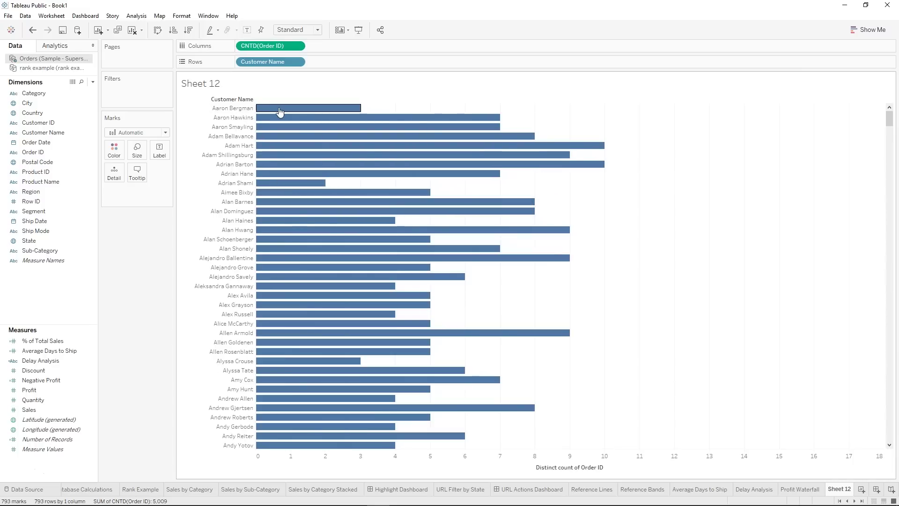
Sort the customers in descending order of distinct order count and inspect the highest-ranking customers' bars.
mouse_move(280, 111)
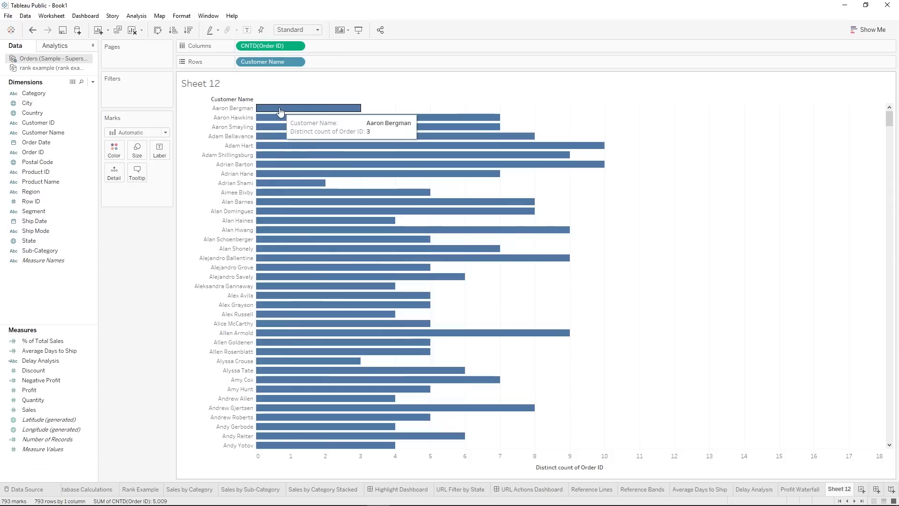
click(188, 30)
mouse_move(293, 113)
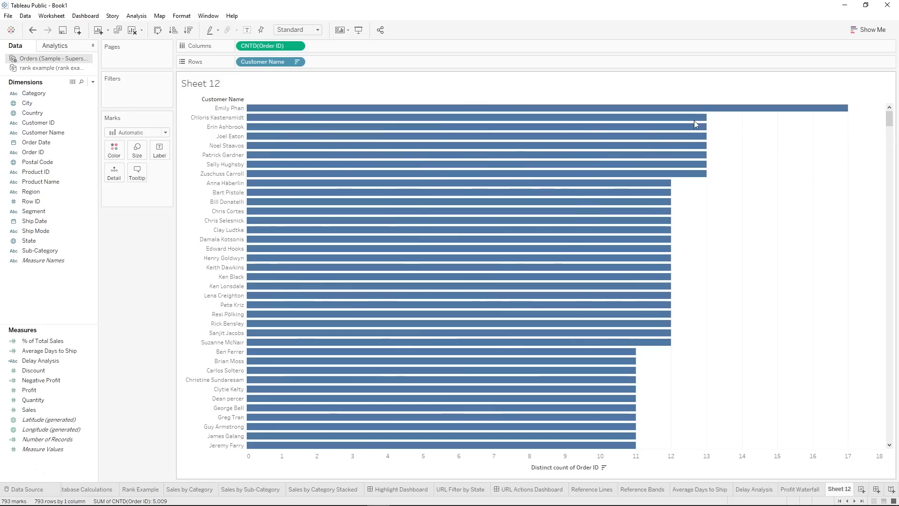
mouse_move(323, 122)
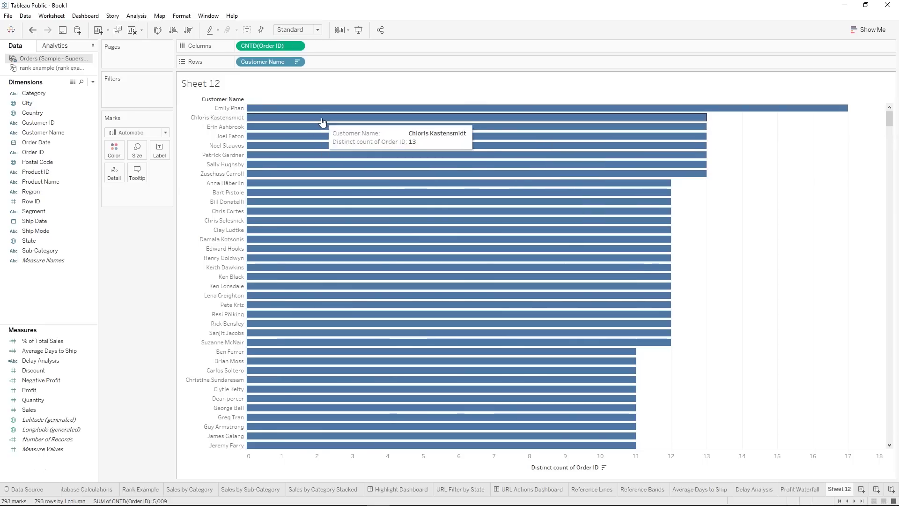
mouse_move(327, 140)
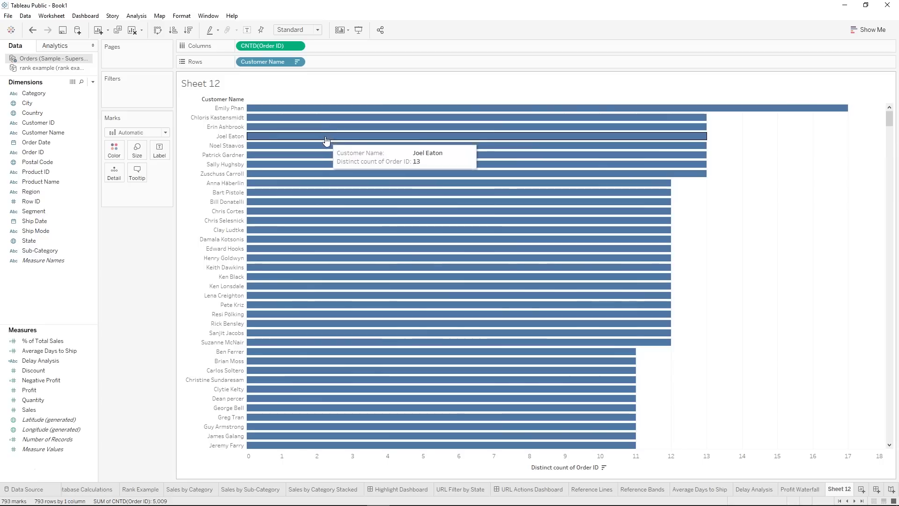
mouse_move(327, 167)
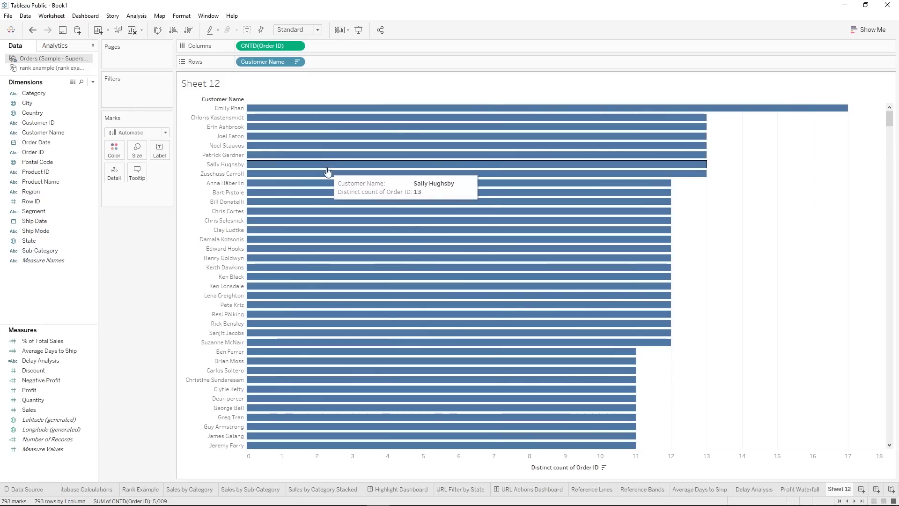
mouse_move(692, 153)
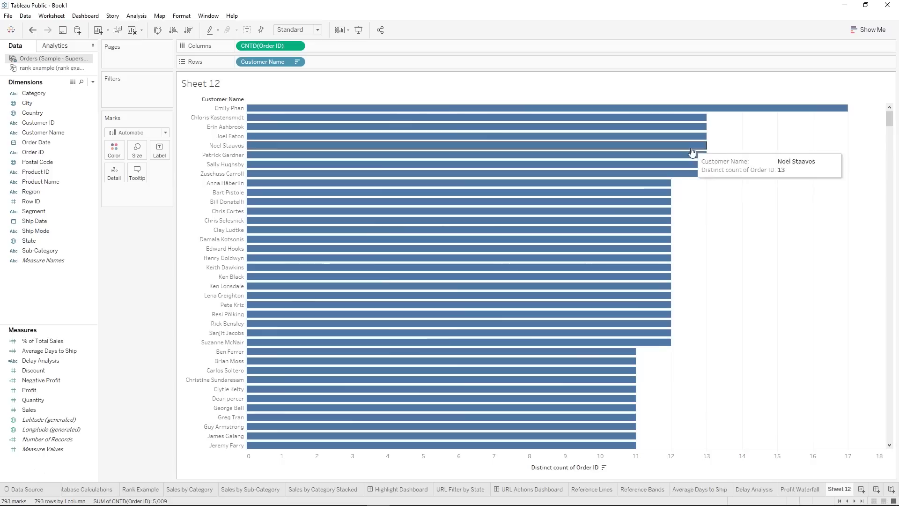
Examine how the distinct order counts fall off further down the sorted customer list.
scroll(759, 187, down, 5)
scroll(759, 187, down, 15)
scroll(761, 189, down, 3)
scroll(760, 192, up, 12)
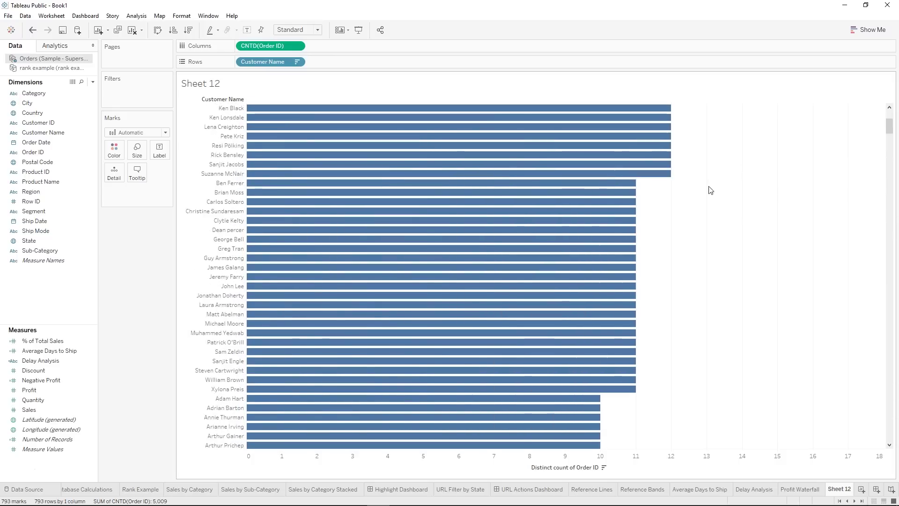
scroll(711, 191, up, 6)
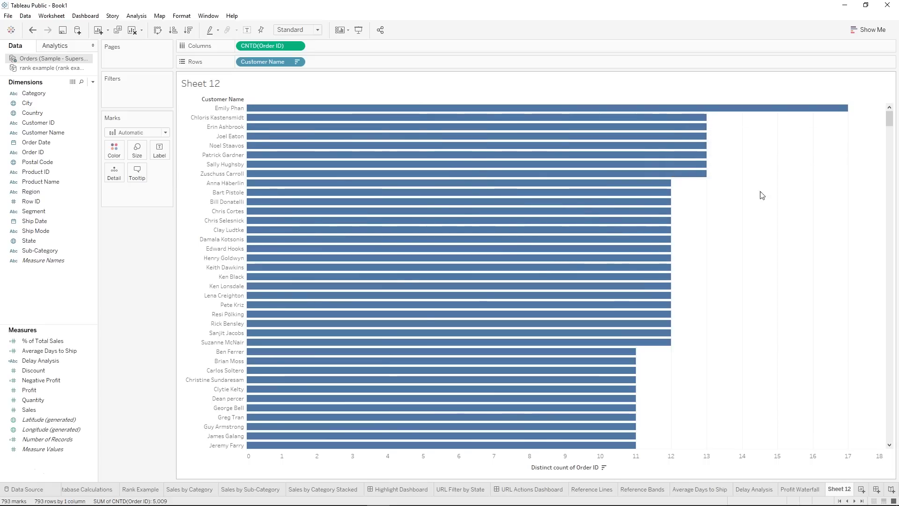
scroll(731, 208, down, 10)
scroll(736, 209, down, 8)
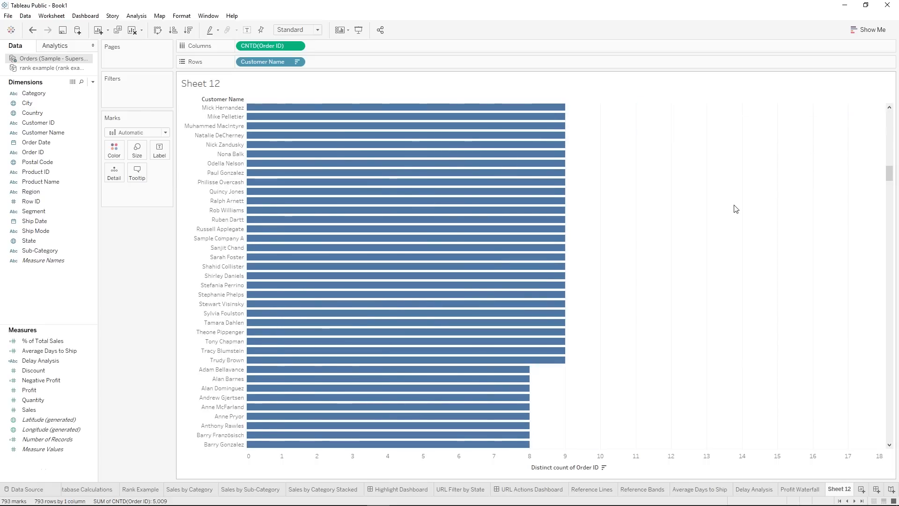
scroll(736, 196, up, 18)
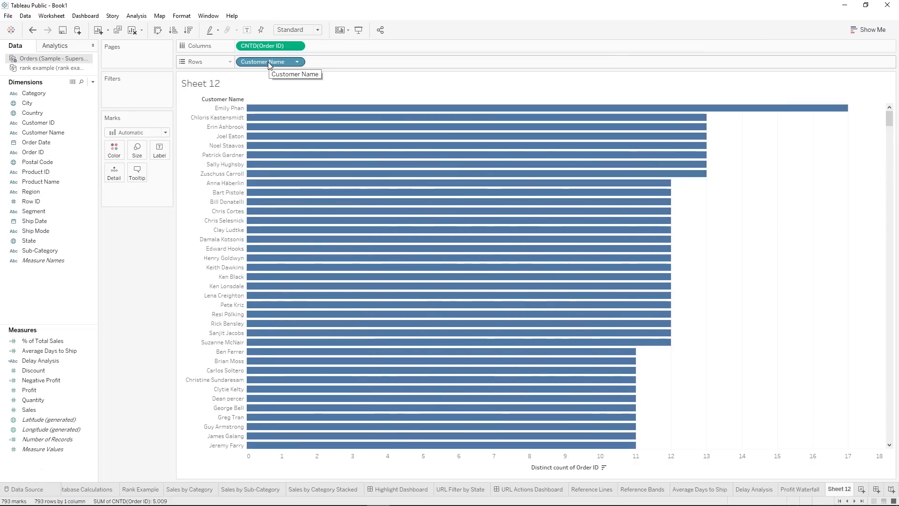
Clear the worksheet and start a calculated field named "Number of Orders per Customer".
click(132, 31)
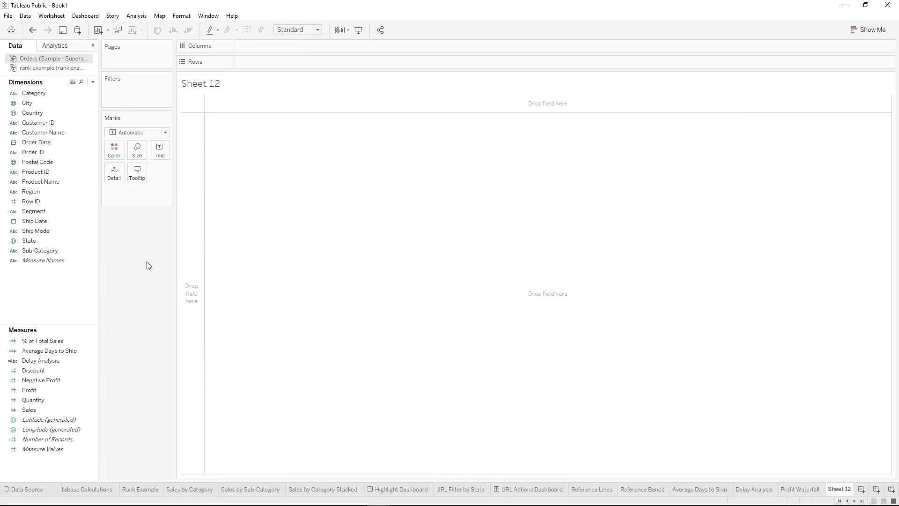
click(67, 205)
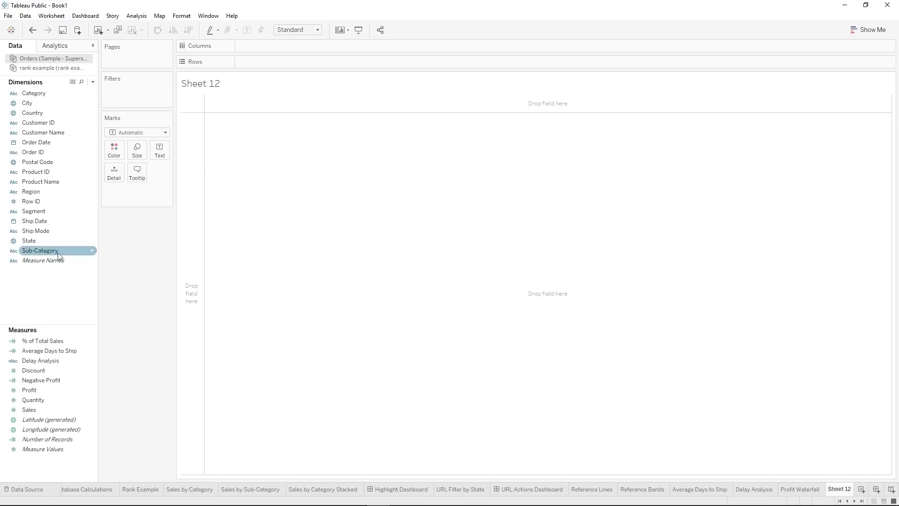
right_click(60, 288)
click(117, 294)
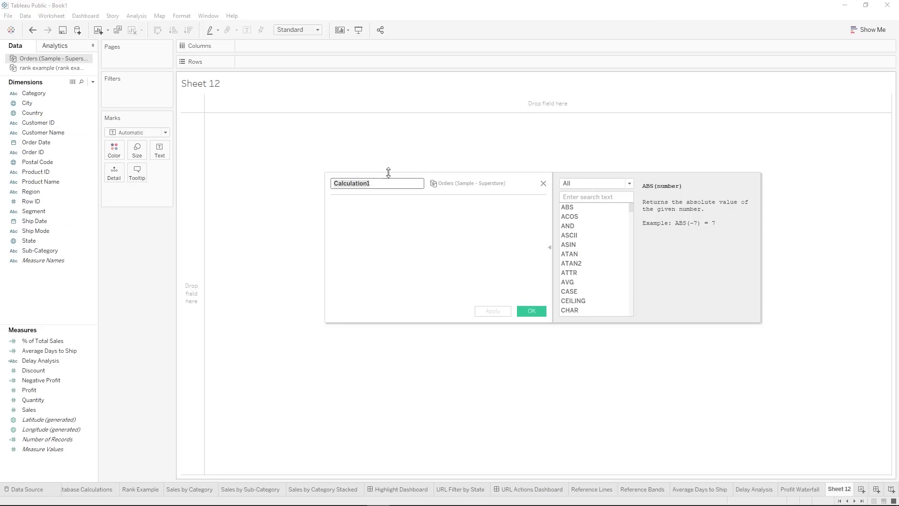
key(BackSpace)
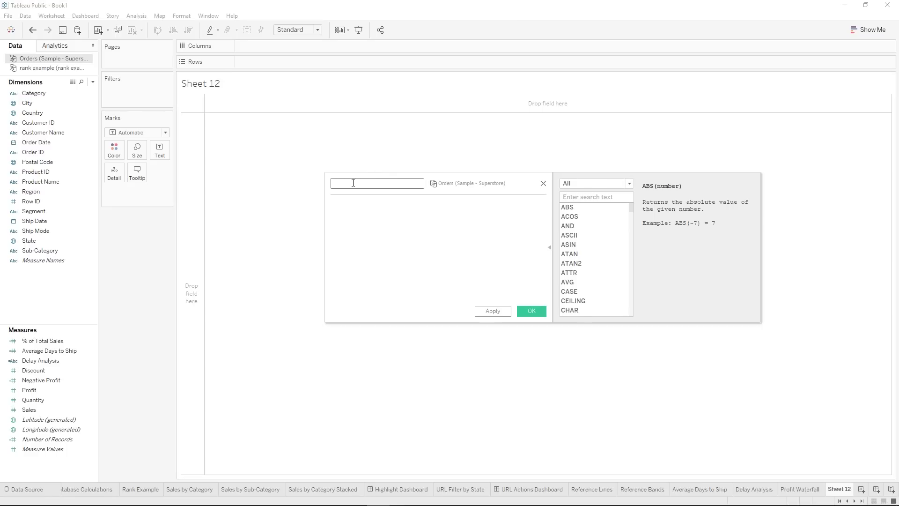
text(Number of Orders per Customer)
Begin the calculation's formula with a FIXED level of detail expression.
click(358, 240)
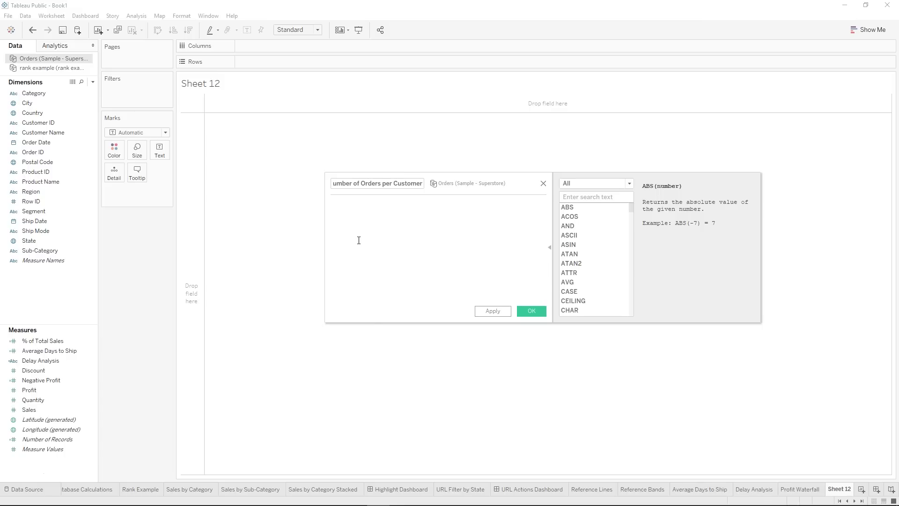
text(fix)
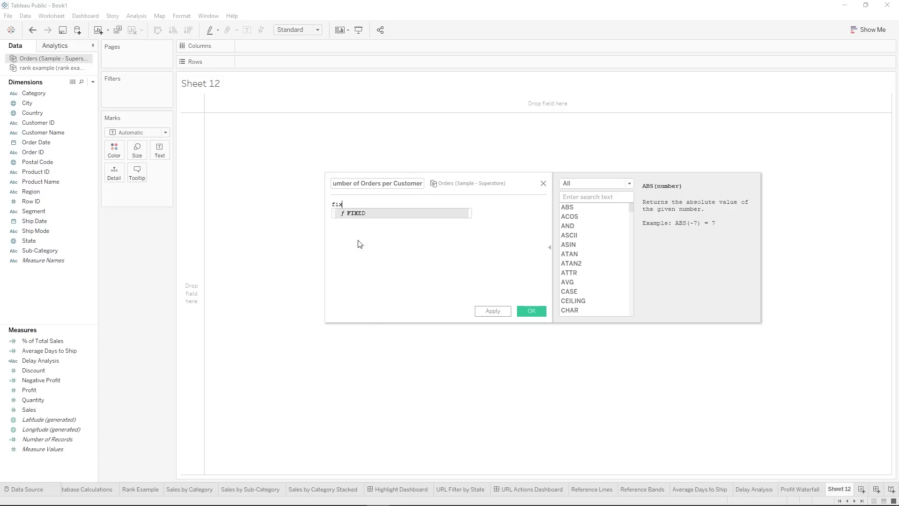
text(e)
key(Return)
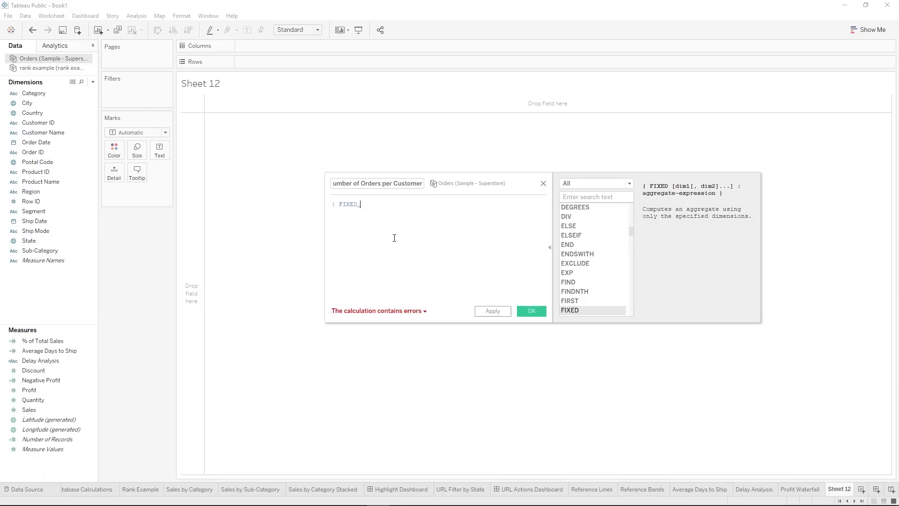
key(Return)
text(in)
key(Return)
key(Return)
text(ex)
key(Return)
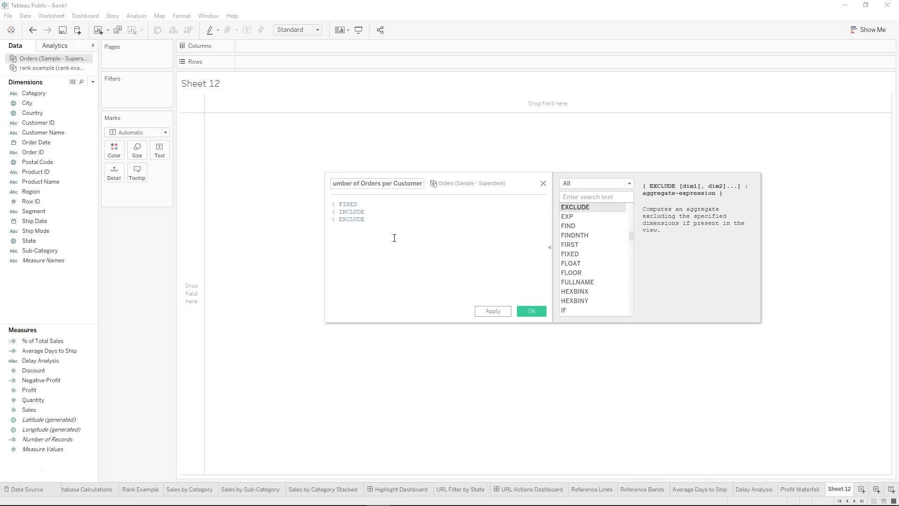
click(356, 213)
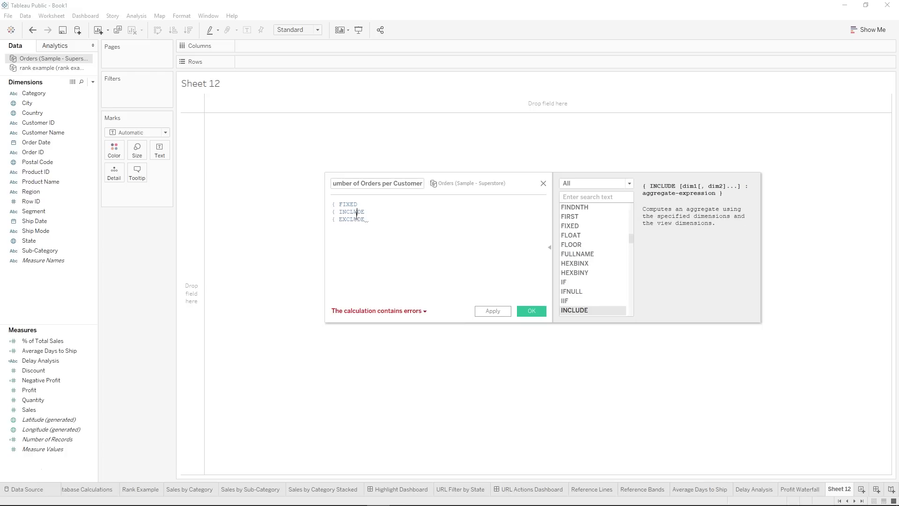
drag(379, 219, 377, 207)
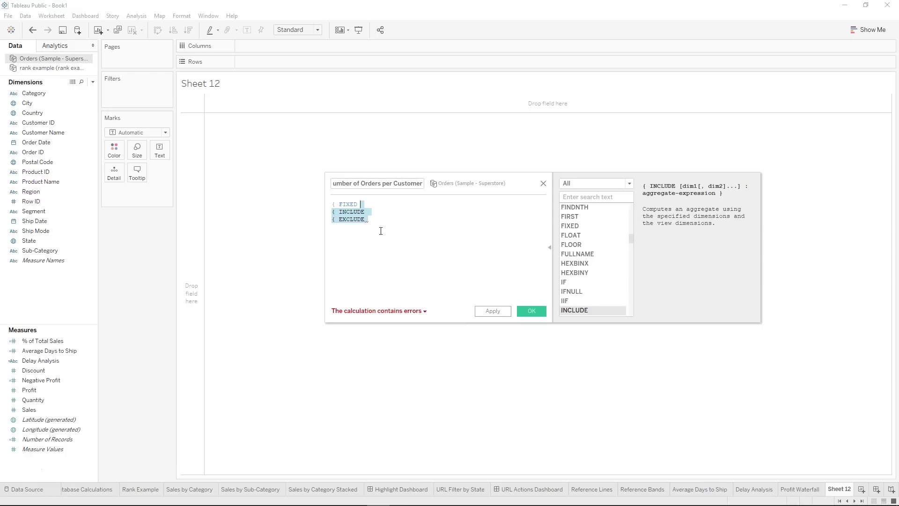
key(BackSpace)
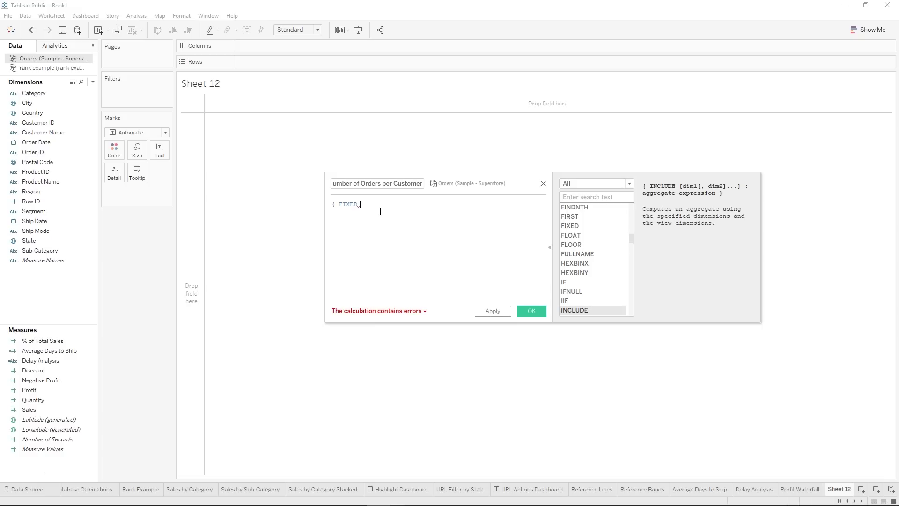
Add [Customer Name] as the dimension of the FIXED expression, followed by a colon.
text(C)
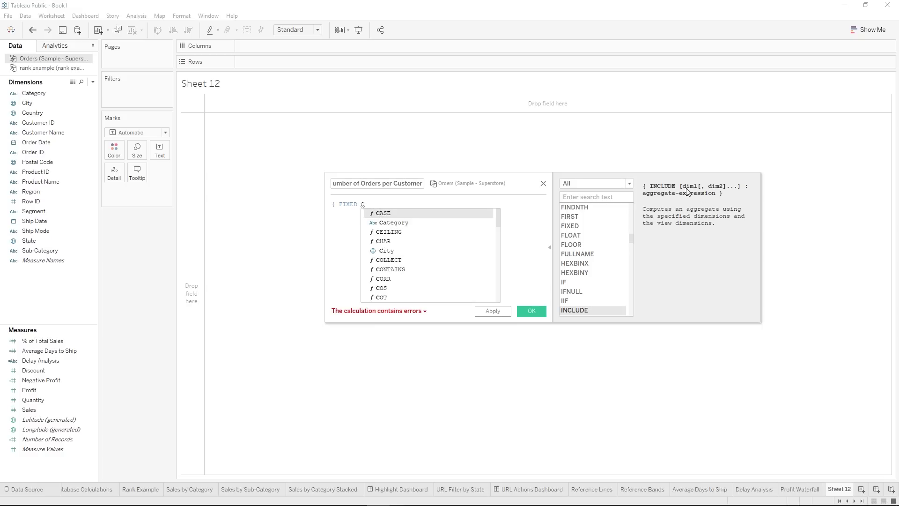
click(342, 205)
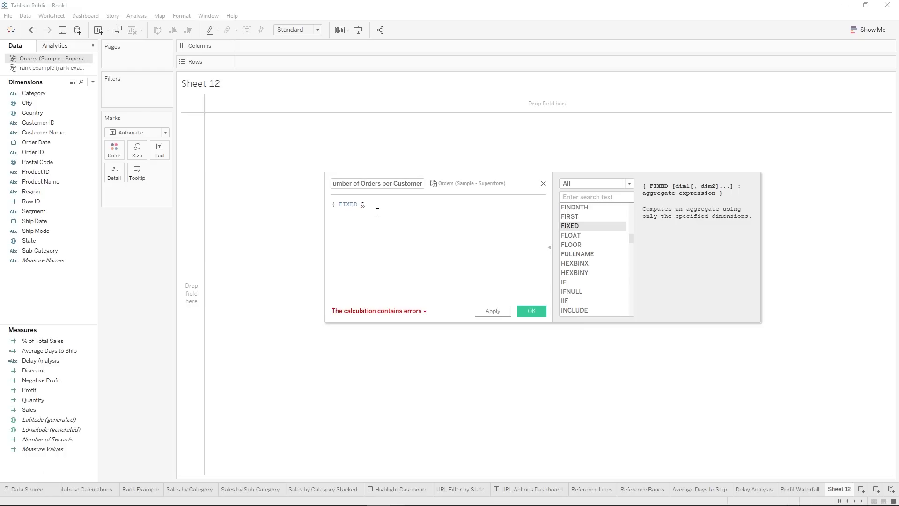
text(u)
key(Down)
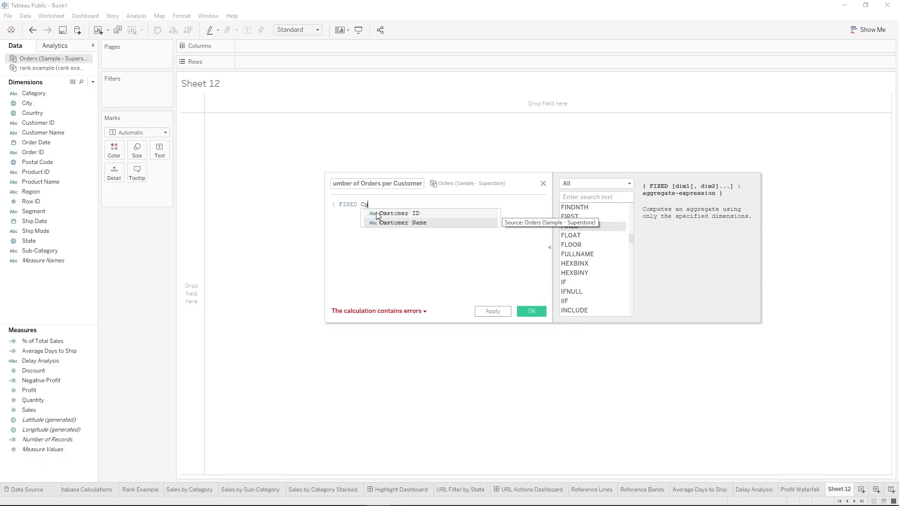
key(Return)
text(:)
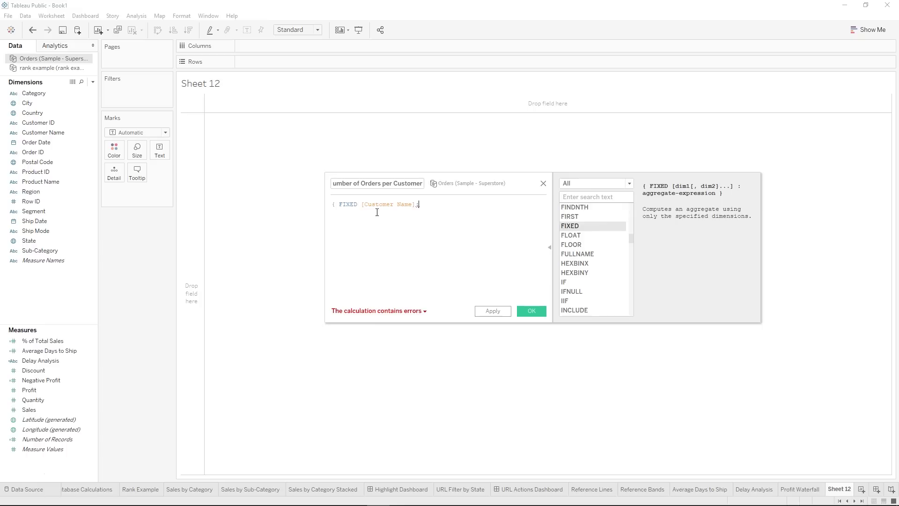
Complete the formula with COUNTD([Order ID]) as the aggregate, close the expression and save the calculated field.
text(c)
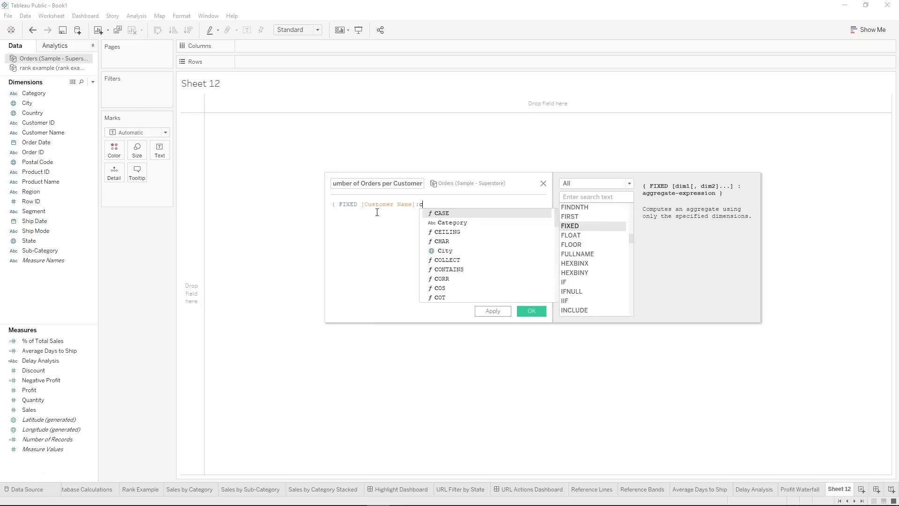
text(ou)
key(Down)
key(Return)
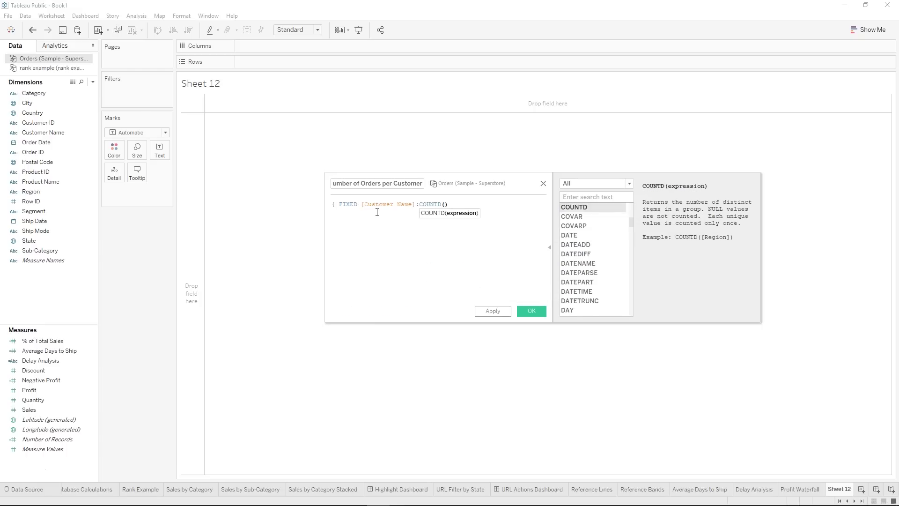
text(Or)
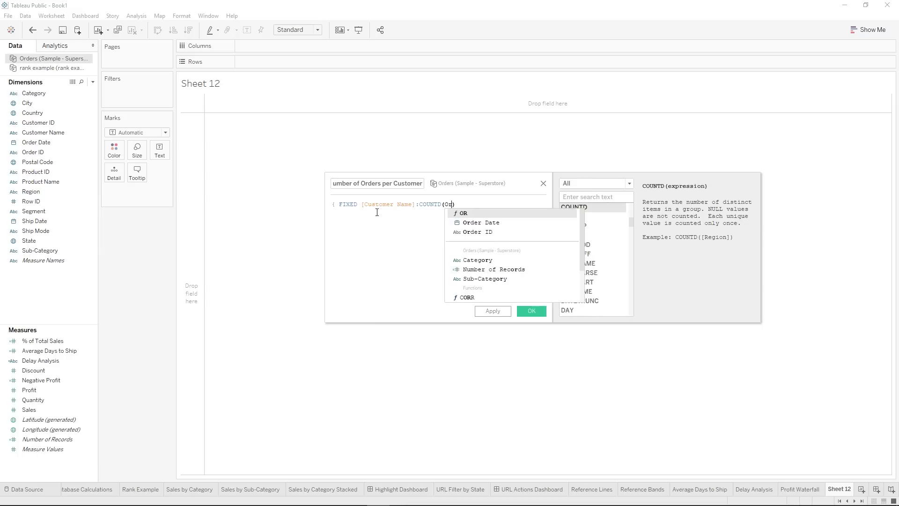
key(Down)
key(Down)
key(Return)
text(})
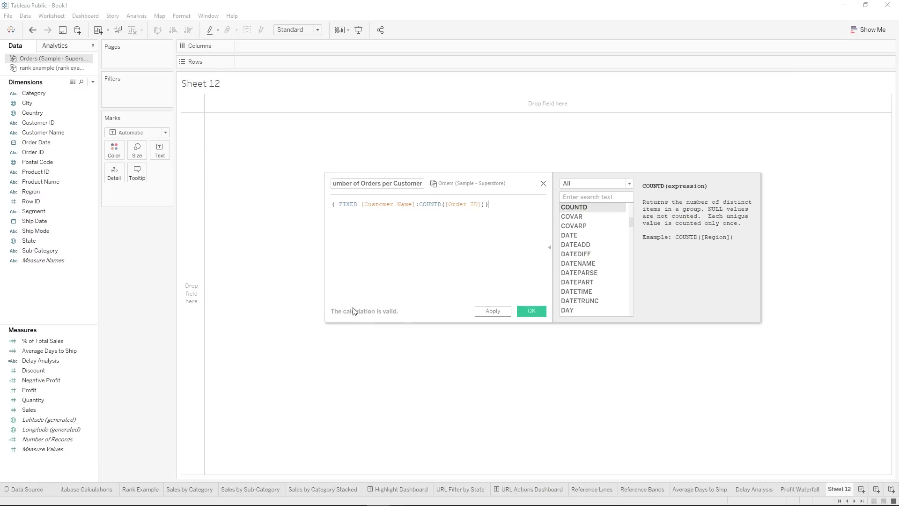
click(535, 313)
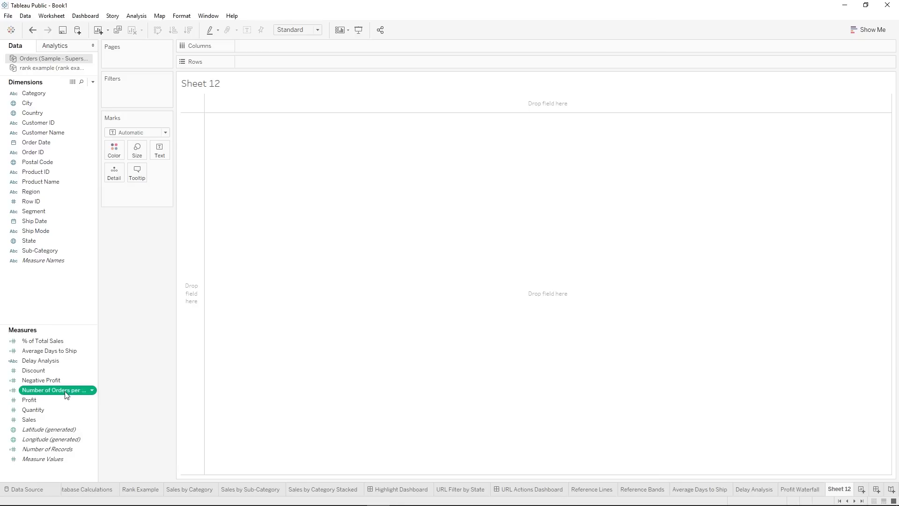
Convert Number of Orders per Customer to a dimension and place it on Columns.
drag(66, 395, 41, 276)
drag(46, 148, 257, 46)
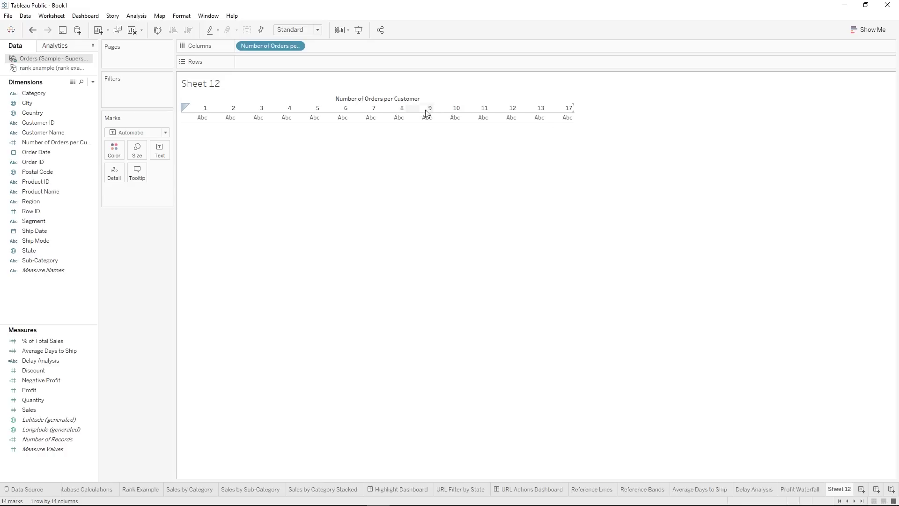
click(37, 143)
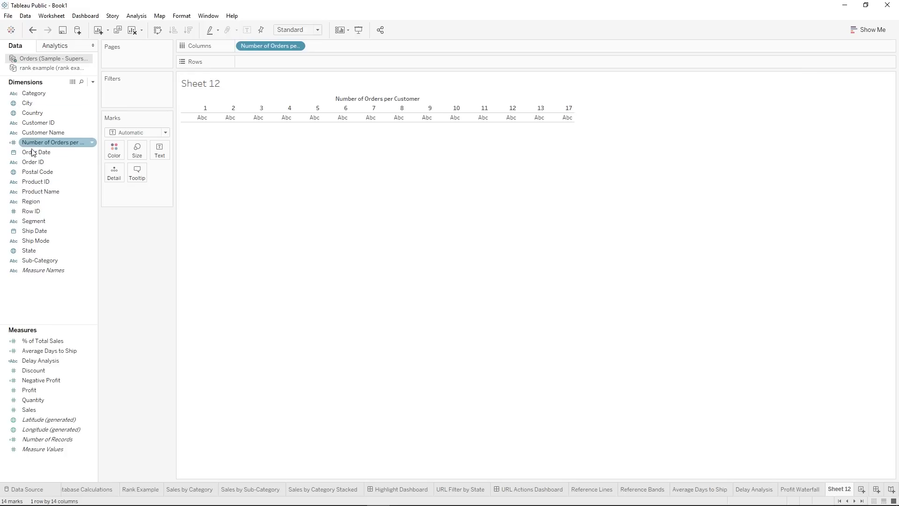
Place Customer ID on Rows.
click(47, 124)
click(47, 133)
click(45, 123)
click(45, 132)
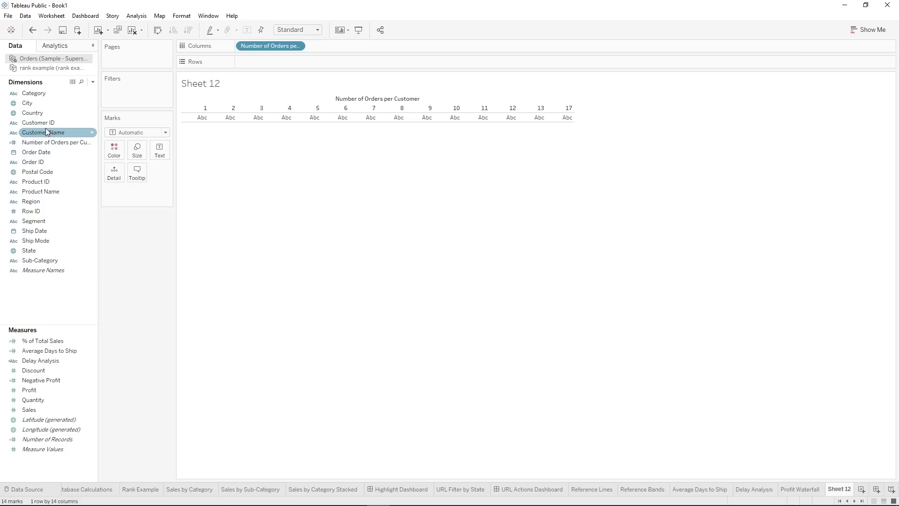
click(45, 124)
click(45, 125)
drag(45, 125, 252, 63)
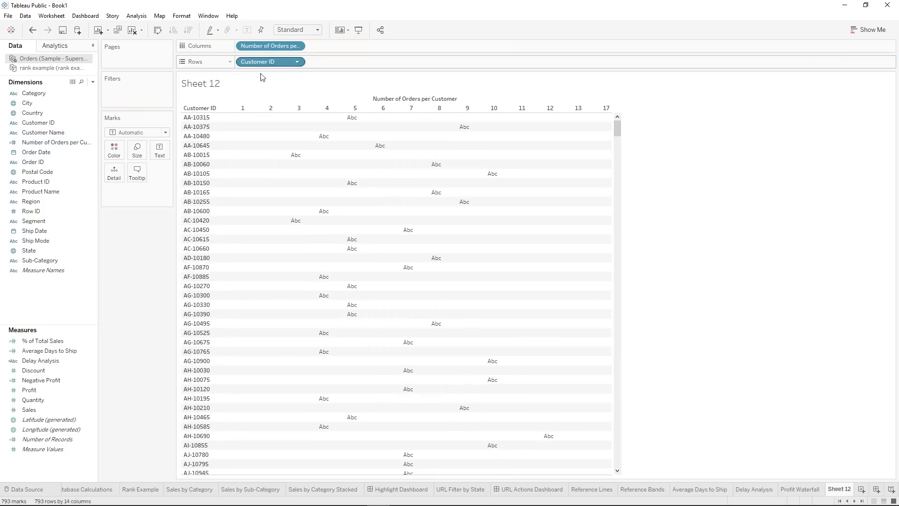
Aggregate Customer ID as Count (Distinct) and sort the bars in descending order.
right_click(259, 65)
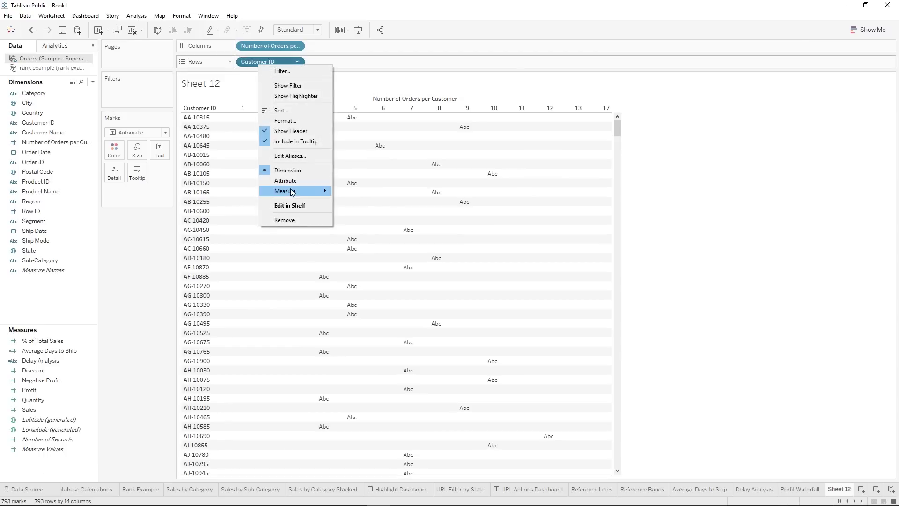
mouse_move(295, 190)
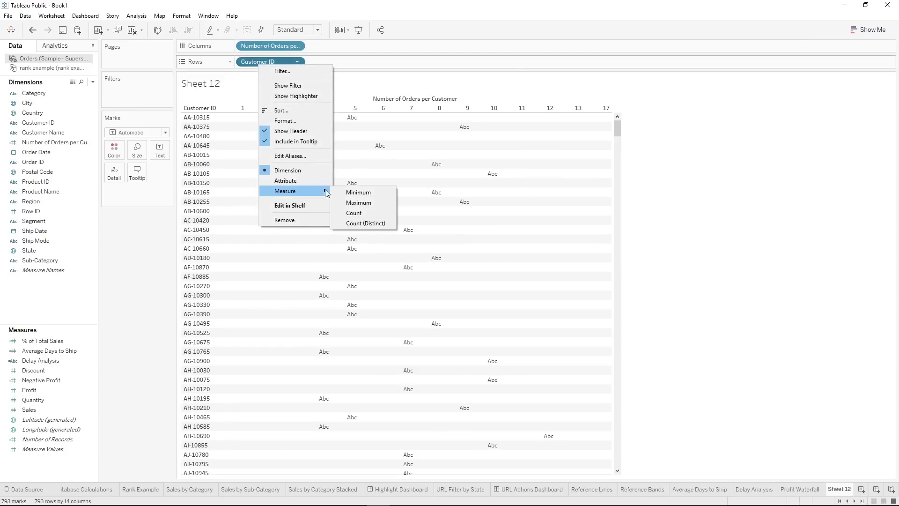
click(364, 223)
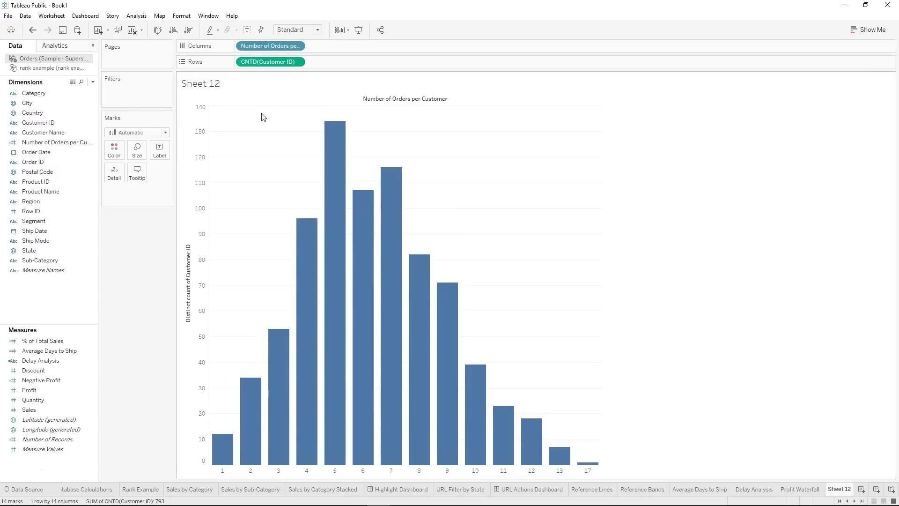
click(188, 31)
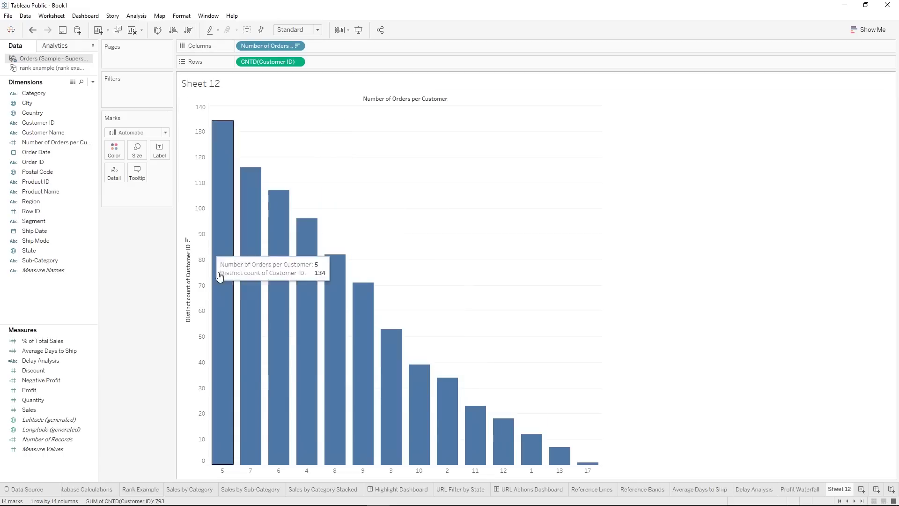
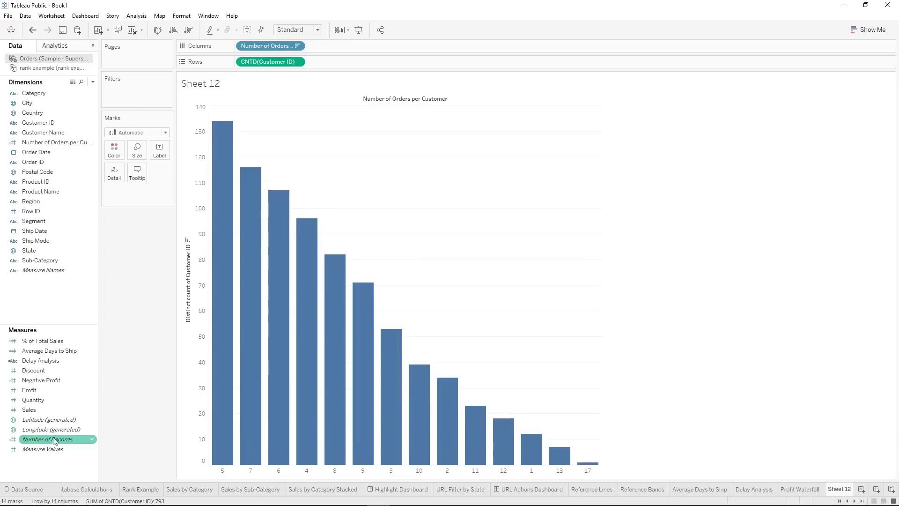
Rename the worksheet Sheet 12 as "LOD Orders".
right_click(841, 490)
click(845, 377)
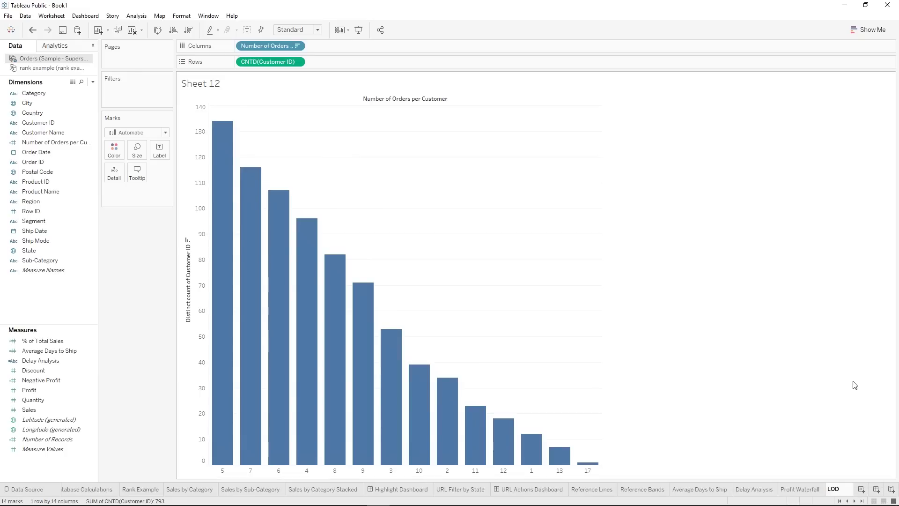
text(LOD Orders)
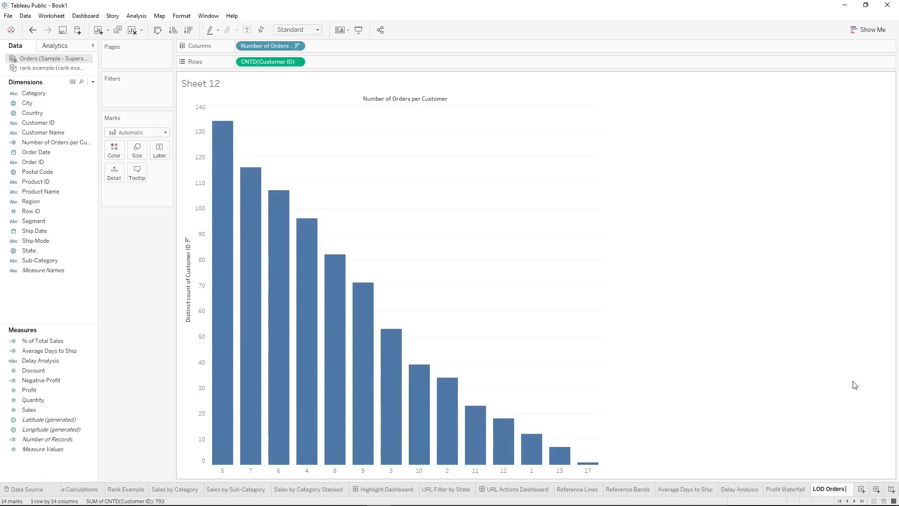
Complete the current worksheet's name as "LOD Orders per Customer".
text( per Customer)
key(Return)
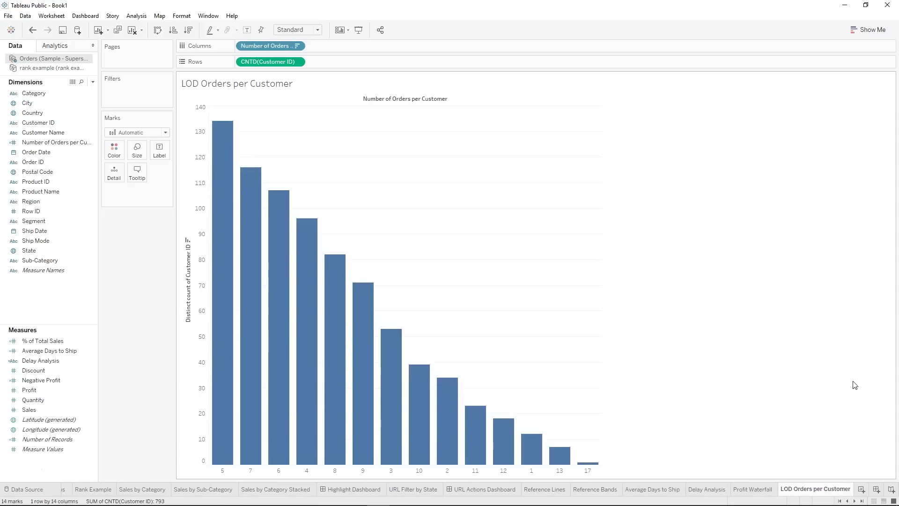
Add a new worksheet and name it "LOD New Customer Analysis".
click(862, 490)
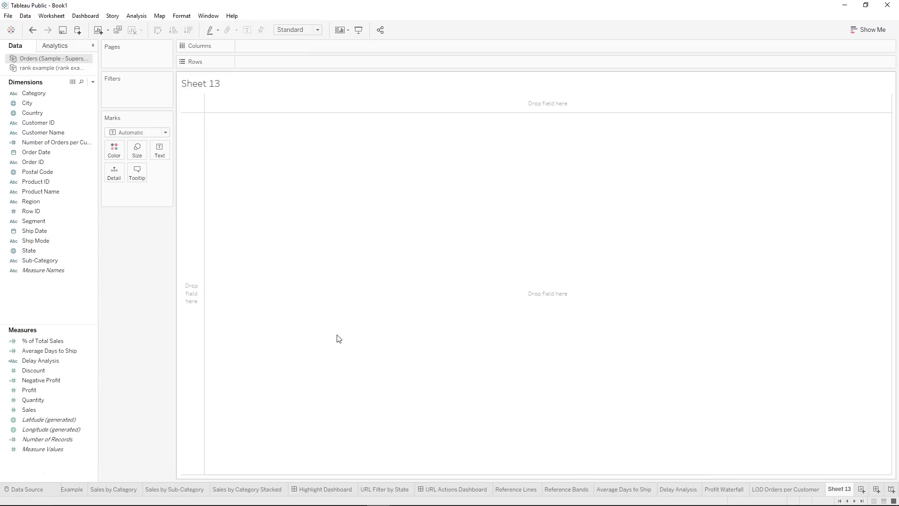
click(44, 430)
right_click(838, 489)
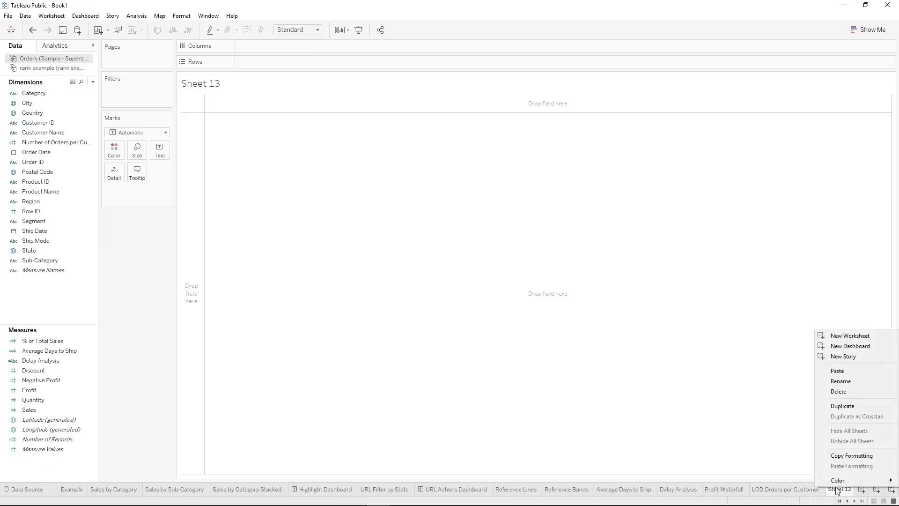
click(841, 381)
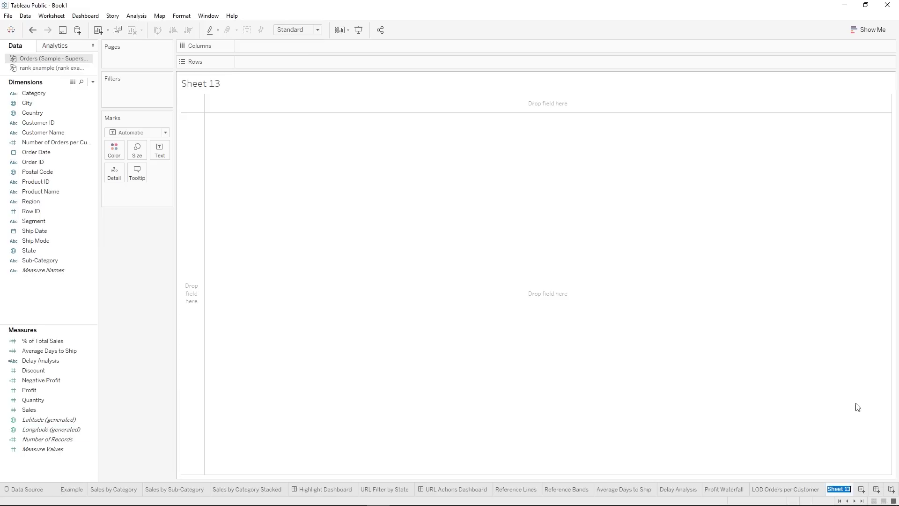
text(LOD New C)
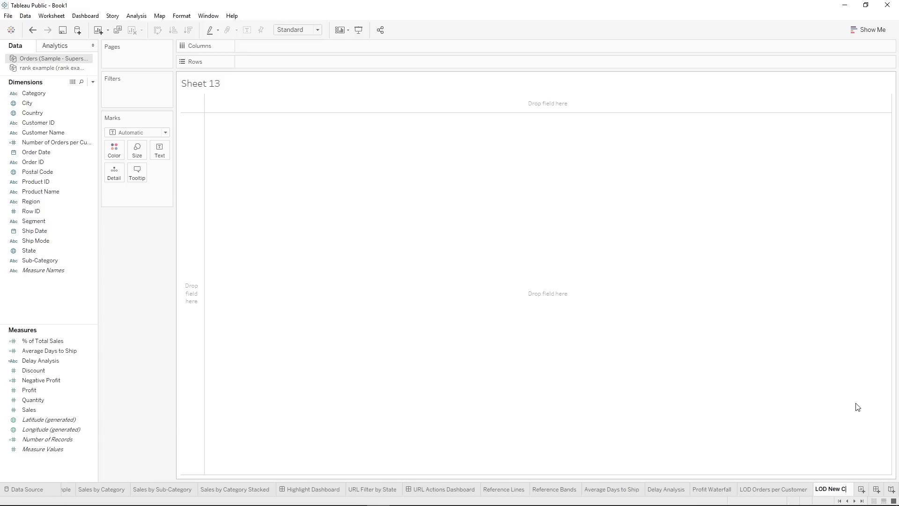
text(ustomer Analysis)
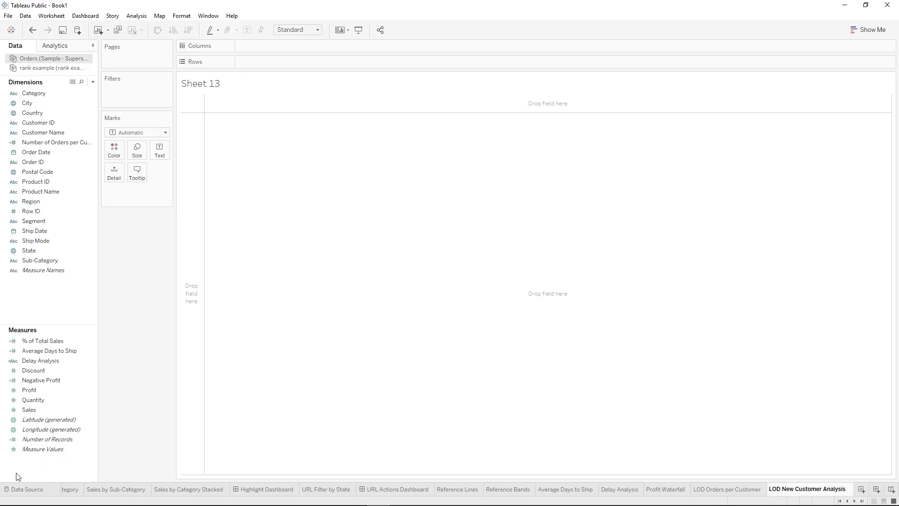
key(Return)
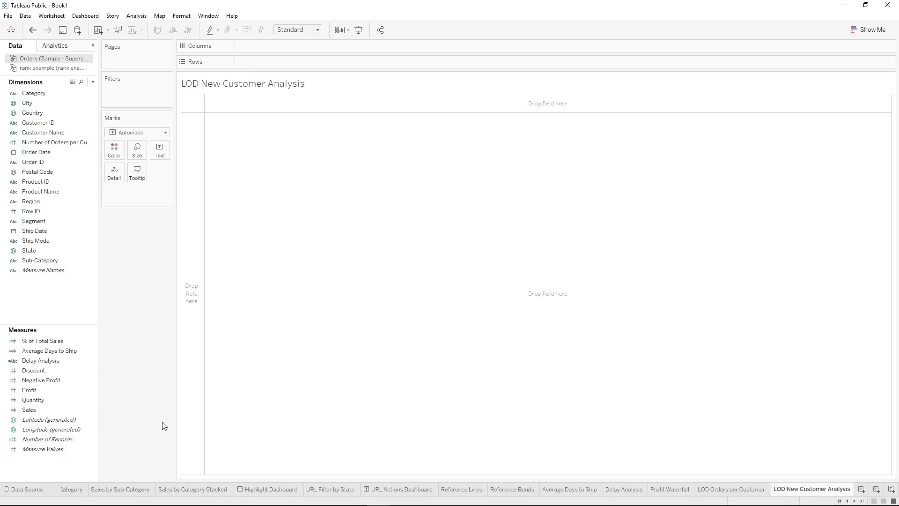
Place Order Date on Columns as a continuous Day value and set the mark type to Line.
drag(35, 152, 246, 41)
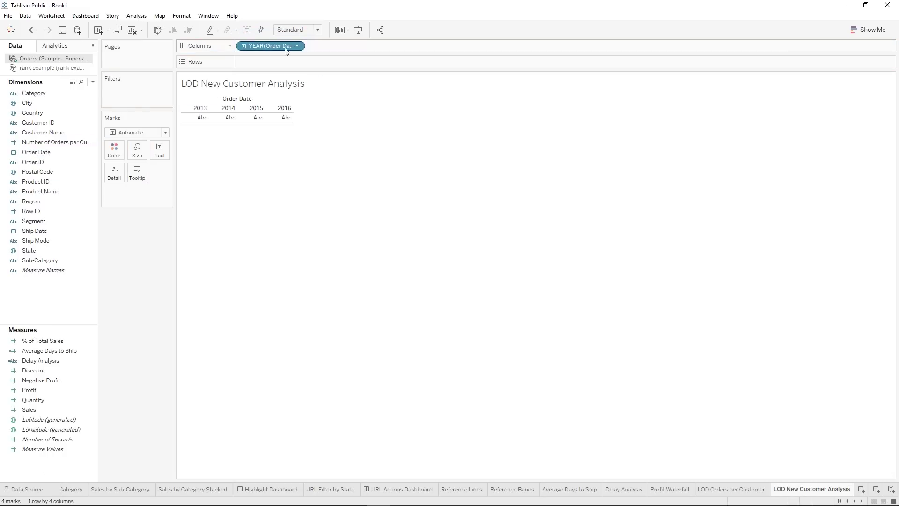
click(296, 46)
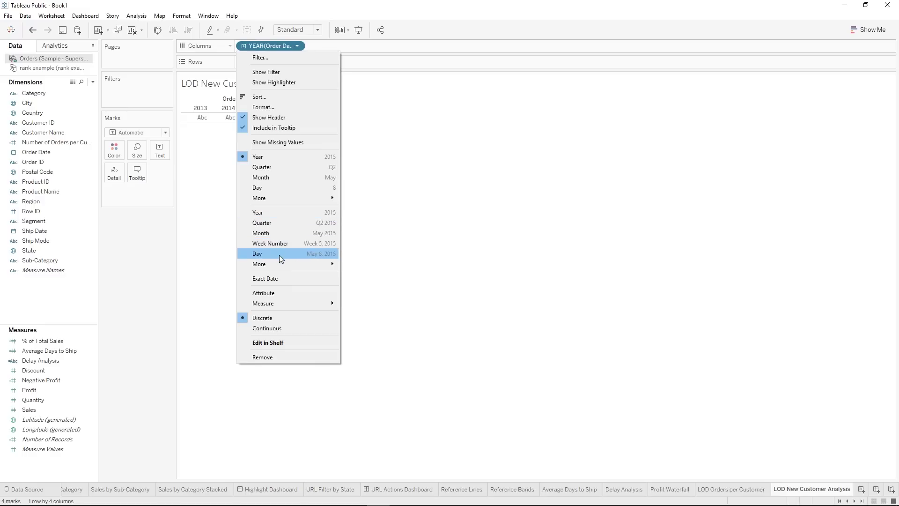
click(260, 257)
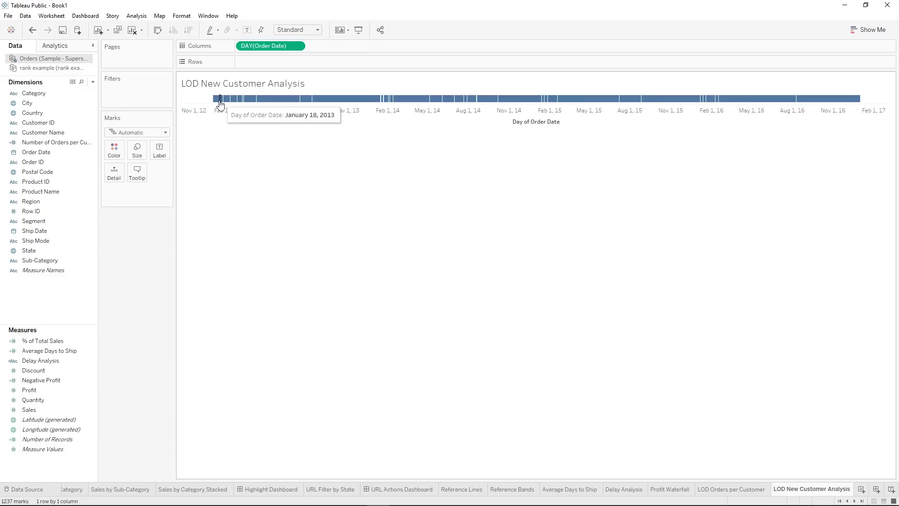
click(128, 134)
click(123, 162)
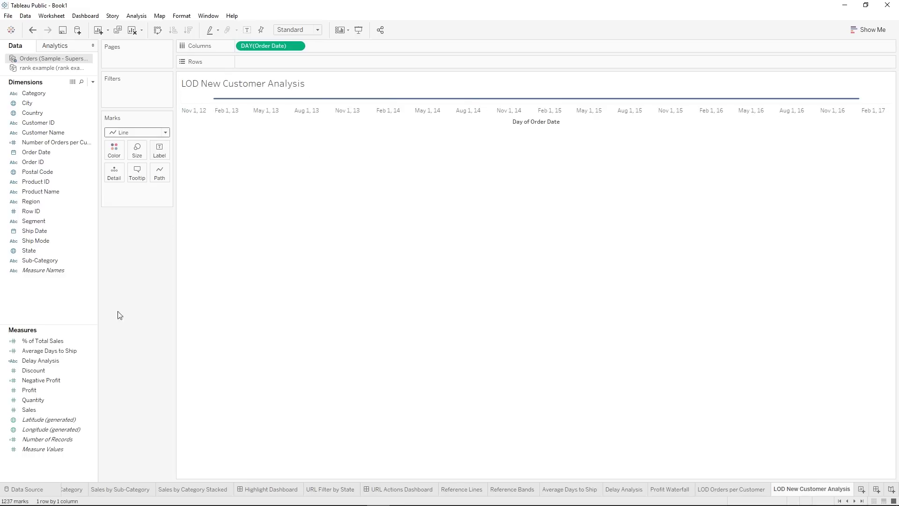
Place Customer ID on Rows and aggregate it as Count (Distinct).
click(31, 124)
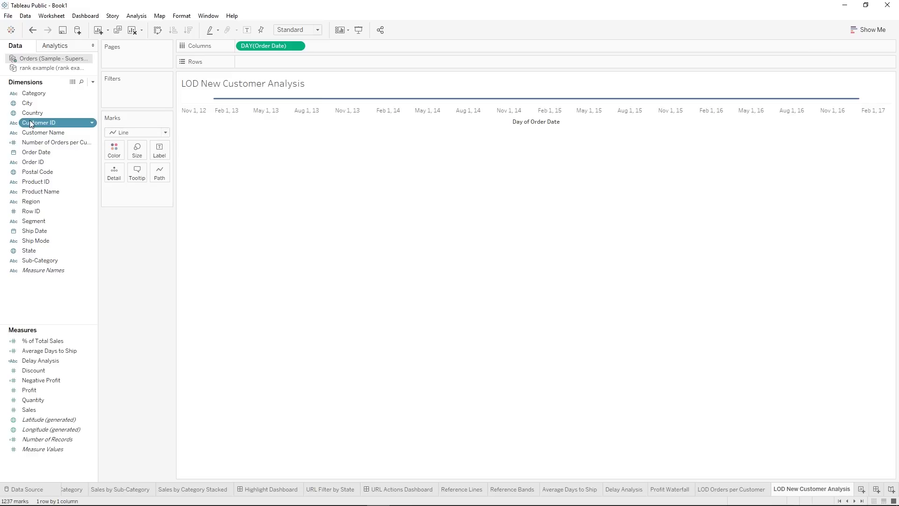
drag(60, 123, 253, 69)
right_click(251, 65)
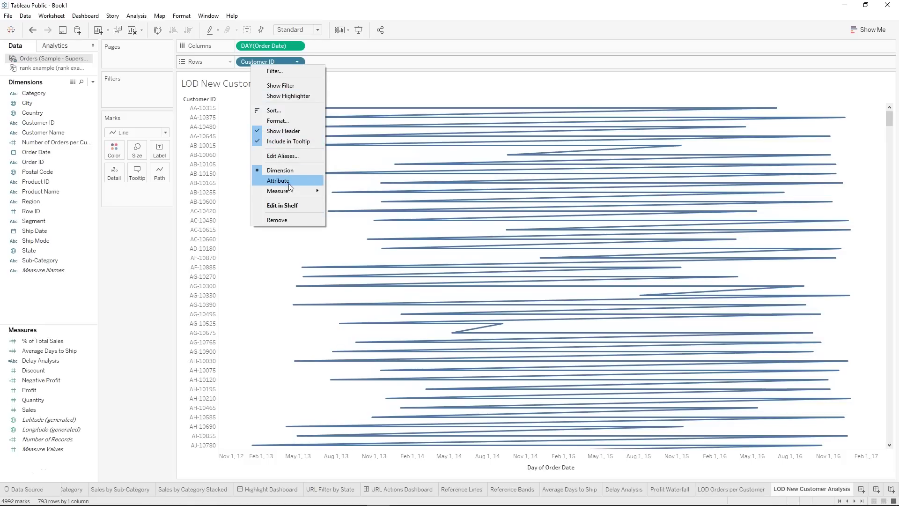
mouse_move(297, 189)
click(359, 223)
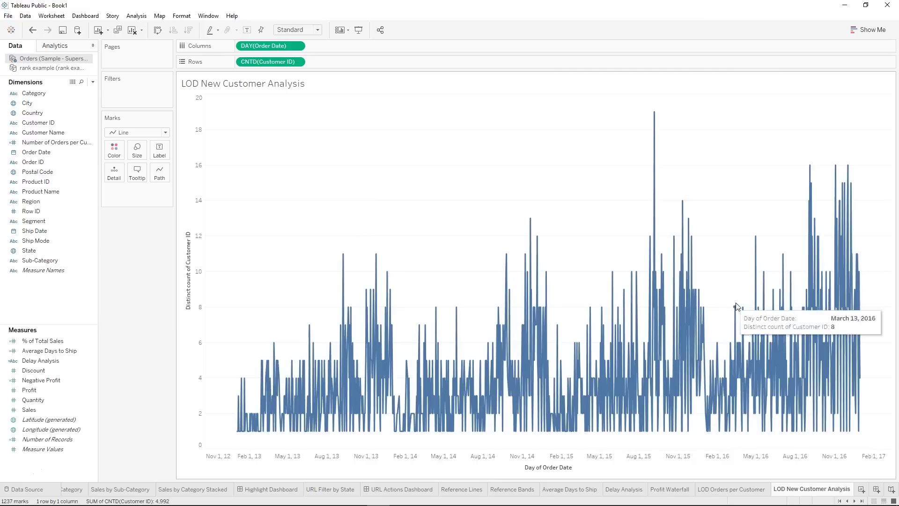
Change Order Date on Columns to continuous Month and color the lines by Region.
right_click(270, 47)
click(306, 212)
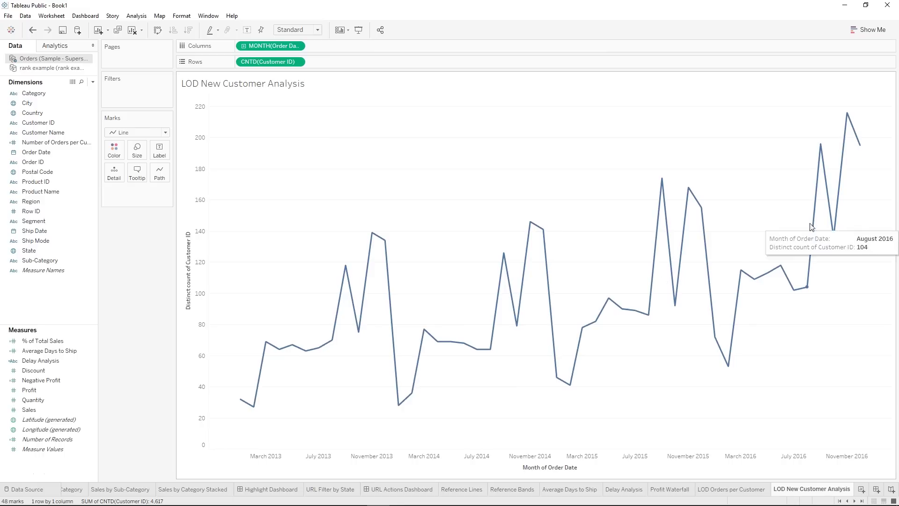
drag(31, 202, 117, 149)
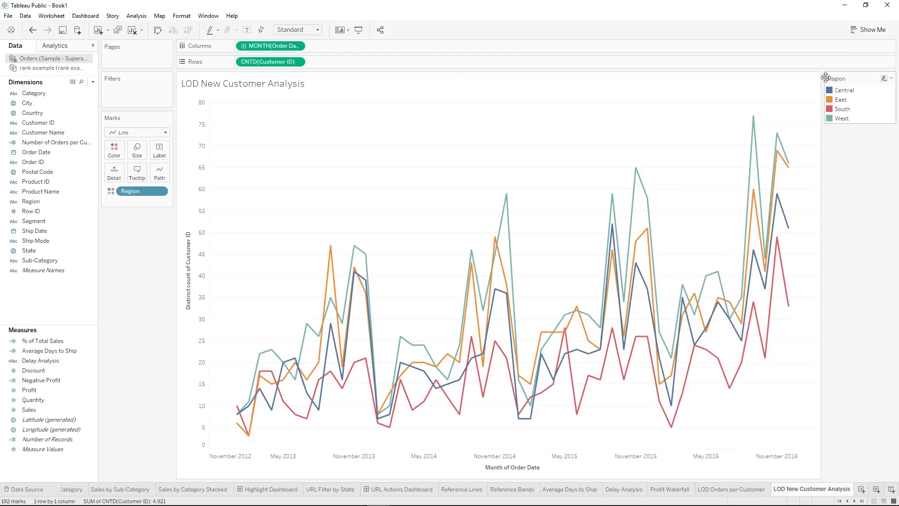
Highlight individual regions such as Central and West through the color legend, and clear the highlighting.
click(847, 91)
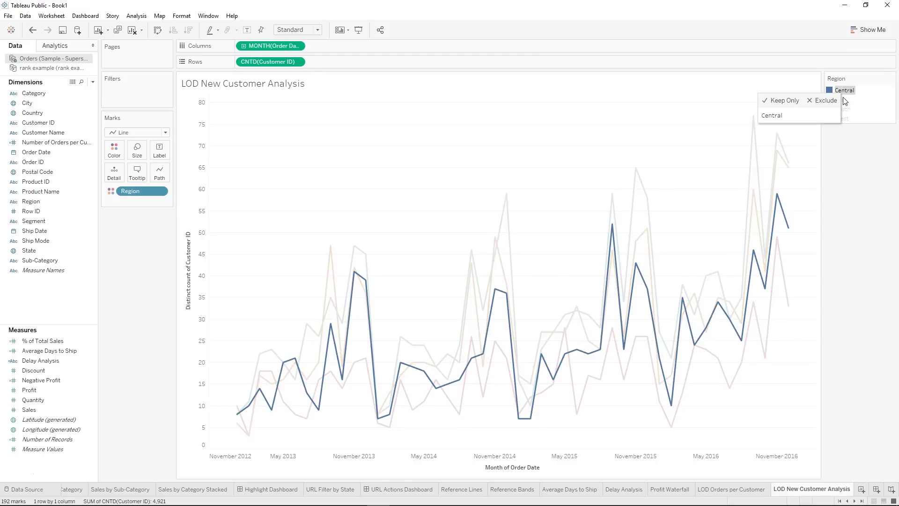
click(845, 100)
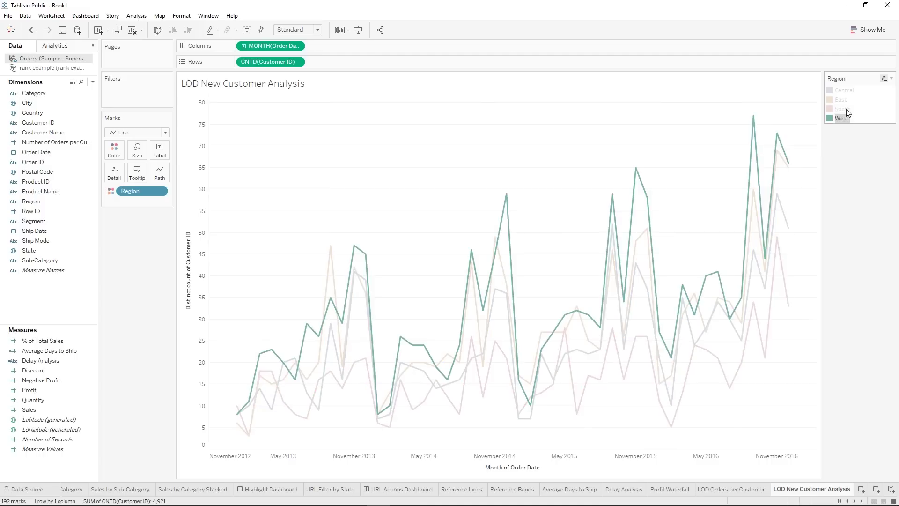
double_click(850, 92)
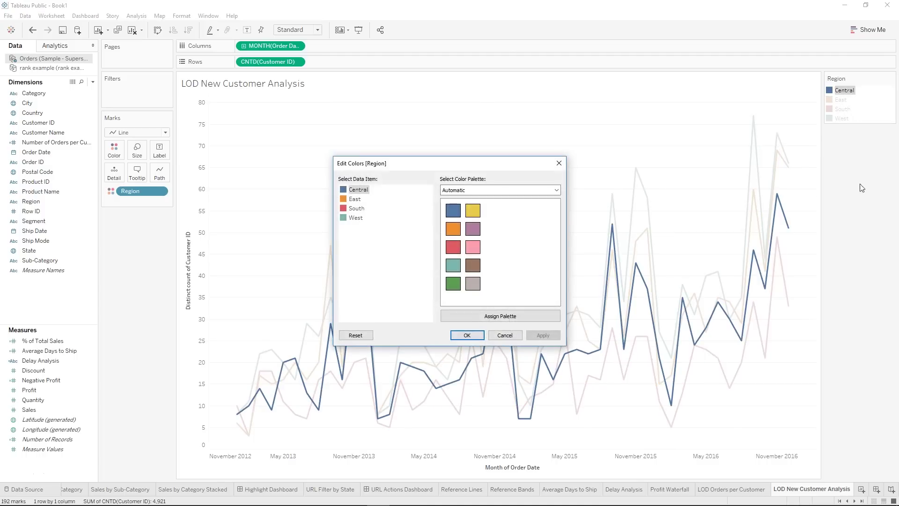
click(556, 159)
click(866, 116)
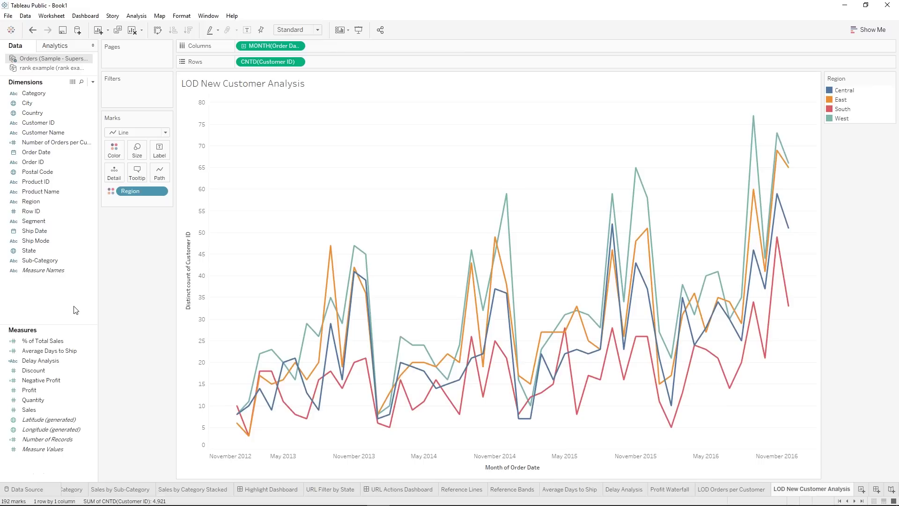
Create a calculated field named "New or Existing".
right_click(60, 303)
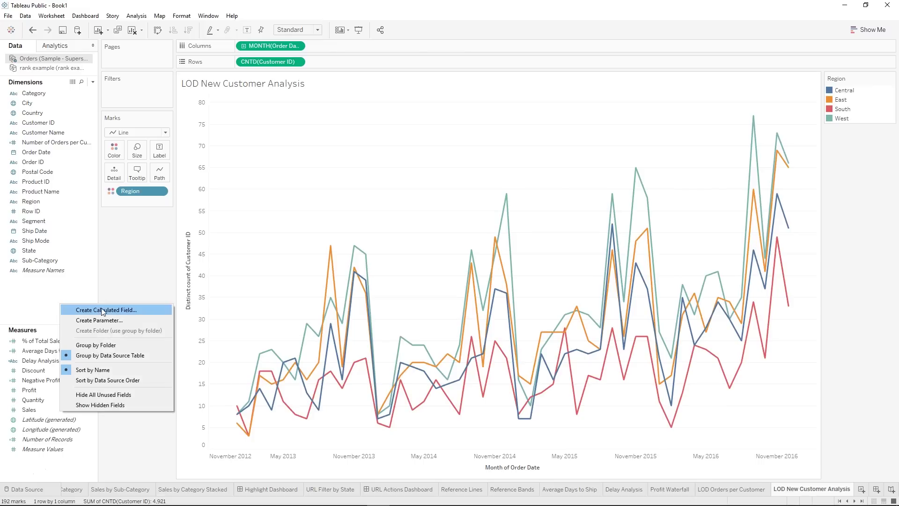
click(102, 308)
double_click(381, 185)
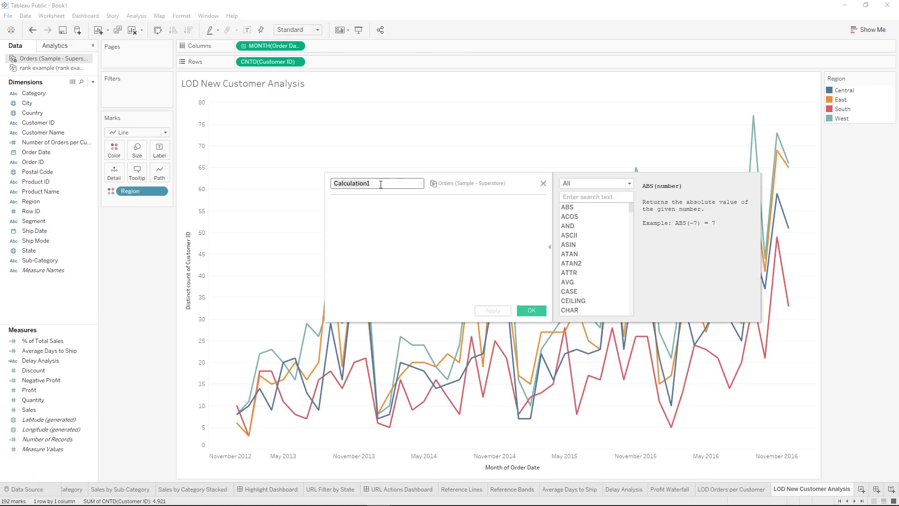
key(BackSpace)
text(New or Existing)
click(394, 202)
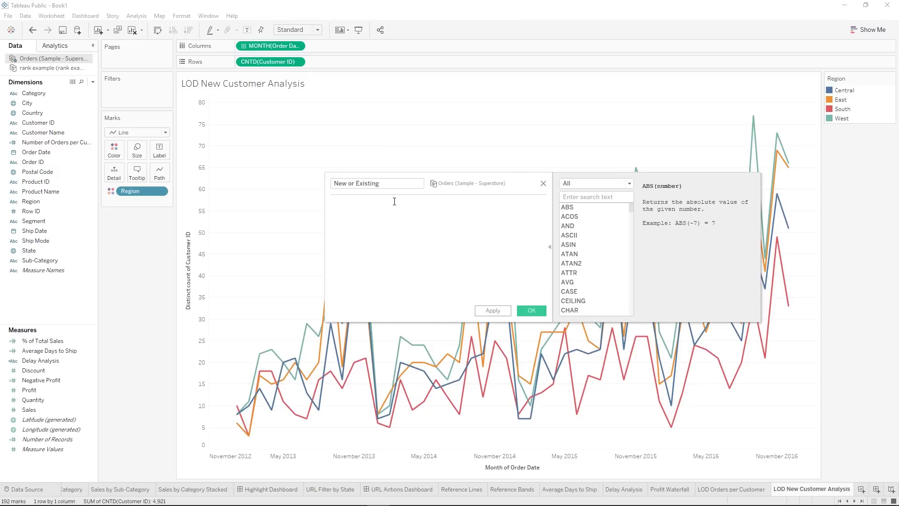
Enter the formula [Order Date] = MIN([Order Date]) for the New or Existing field.
text(o)
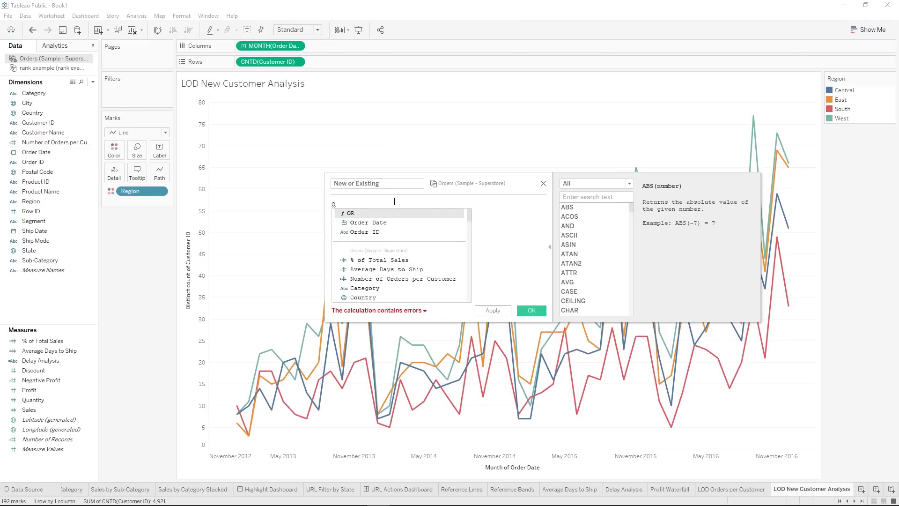
key(Down)
key(Return)
text(= Min)
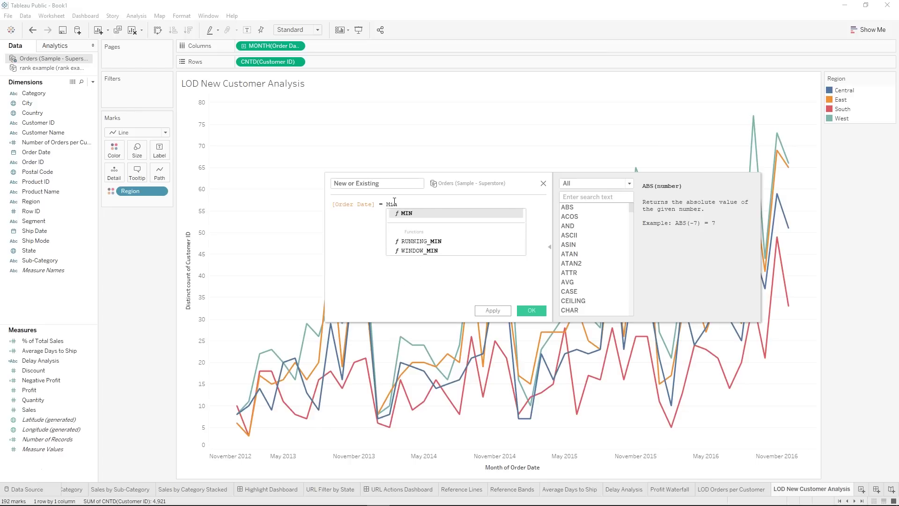
key(Return)
text(Ord)
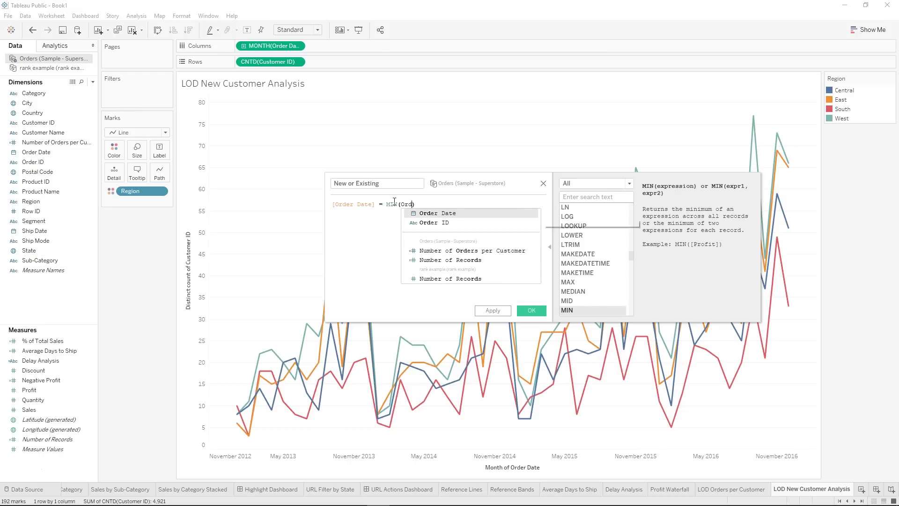
key(Down)
key(Return)
key(BackSpace)
key(BackSpace)
key(BackSpace)
text(D)
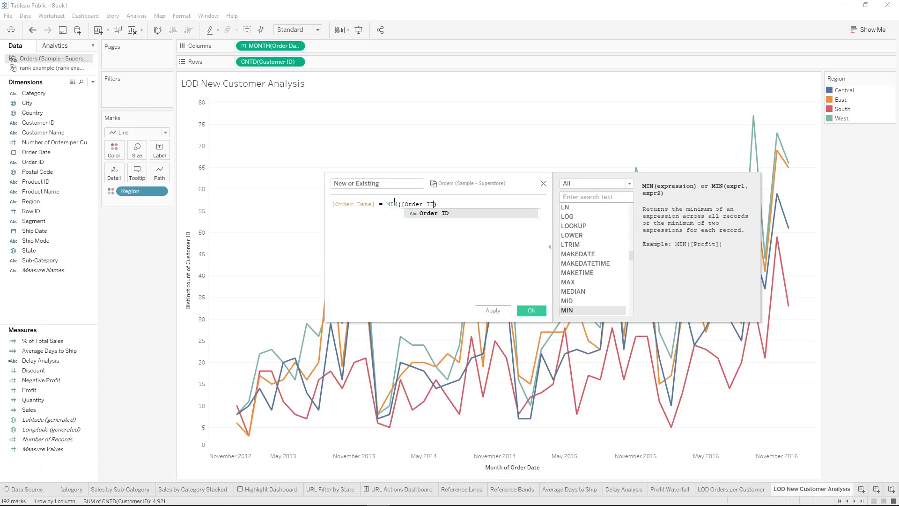
key(Return)
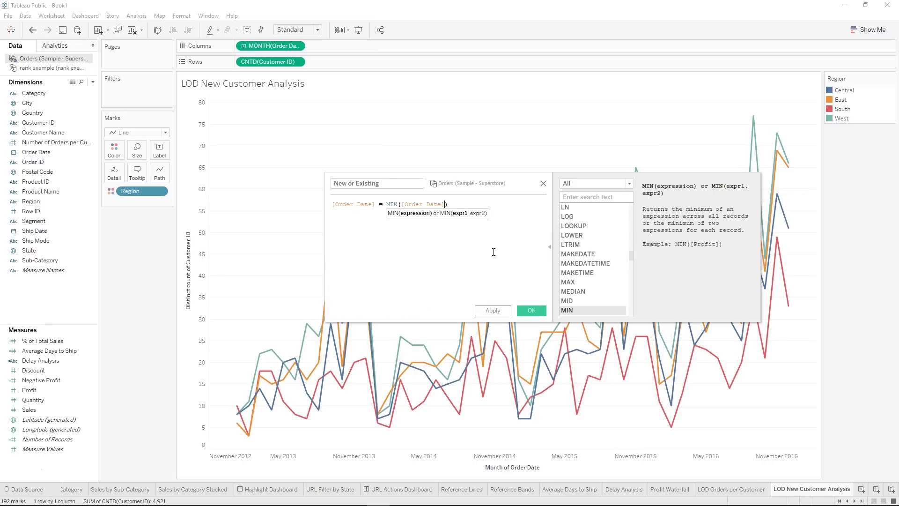
Check the calculation's error details and inspect the Order Date terms on both sides of the equals sign.
click(406, 311)
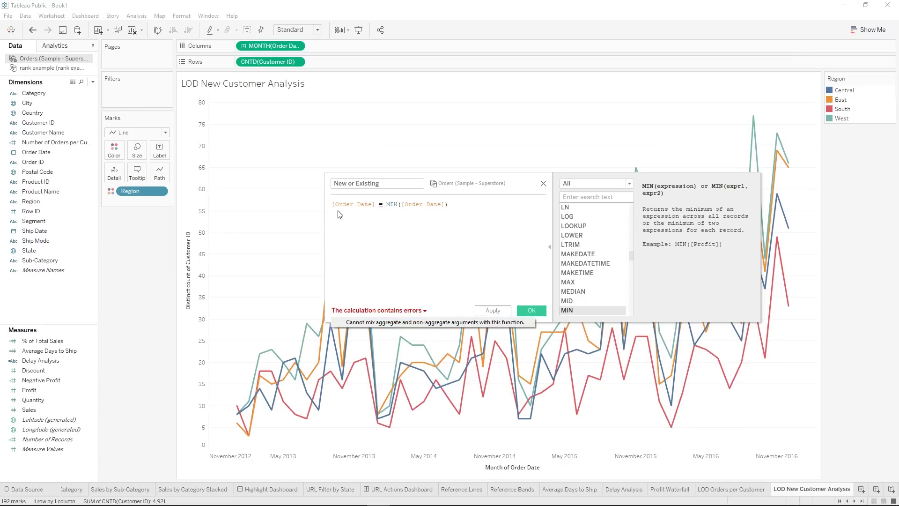
click(415, 247)
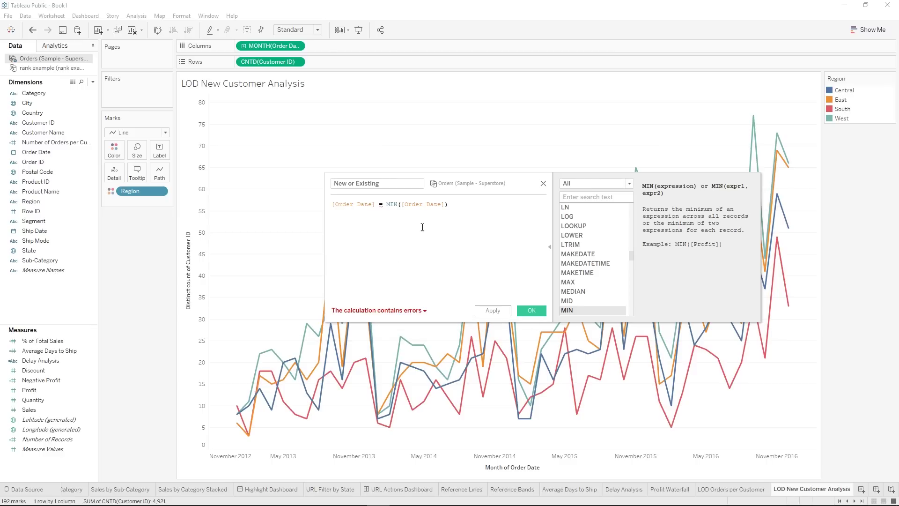
double_click(363, 206)
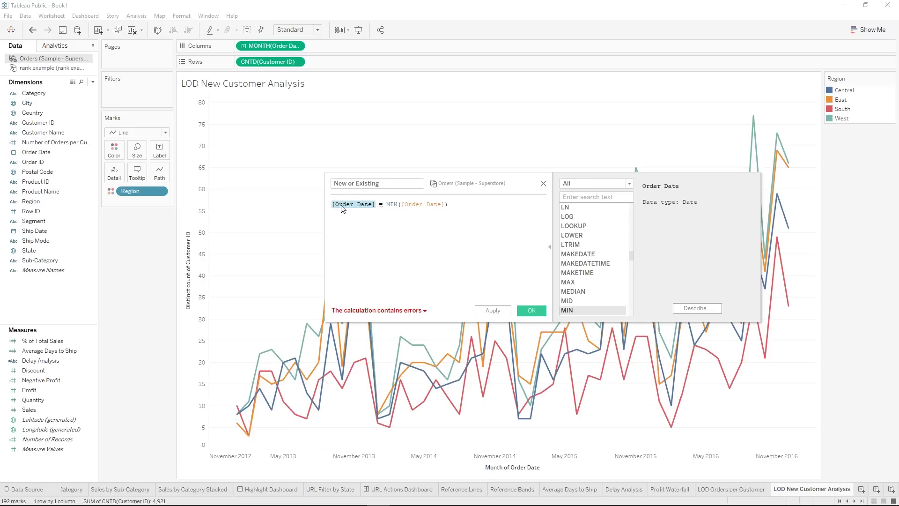
double_click(424, 206)
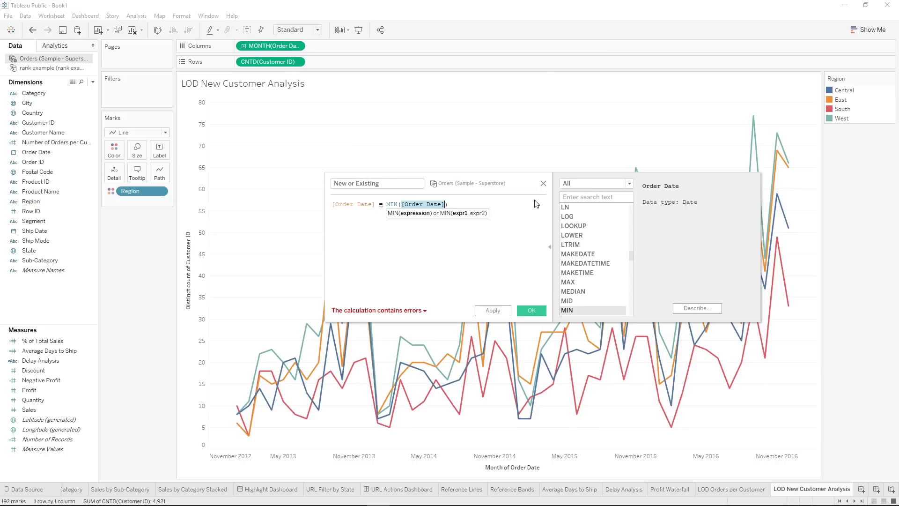
Replace the formula's MIN([Order Date]) term with the level-of-detail expression { FIXED [Customer ID]:MIN([Order Date])}.
click(387, 204)
drag(480, 208, 384, 205)
key(BackSpace)
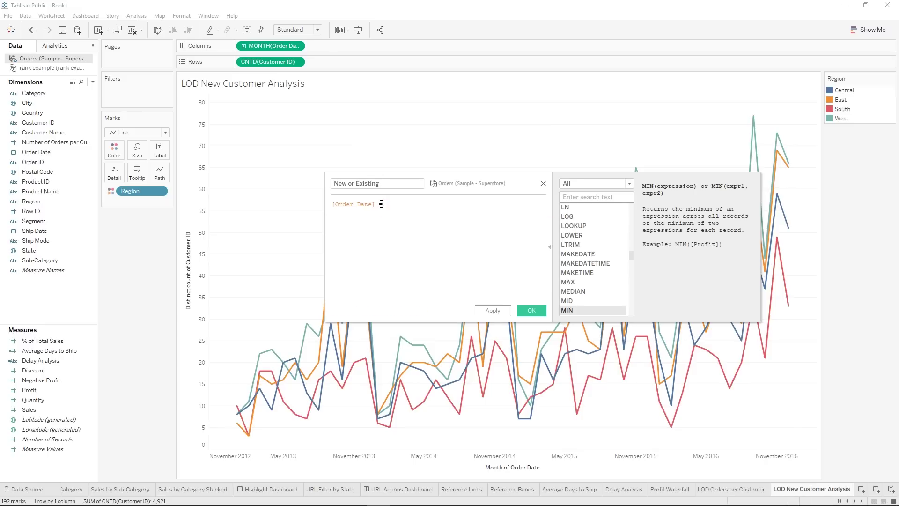
text(fix)
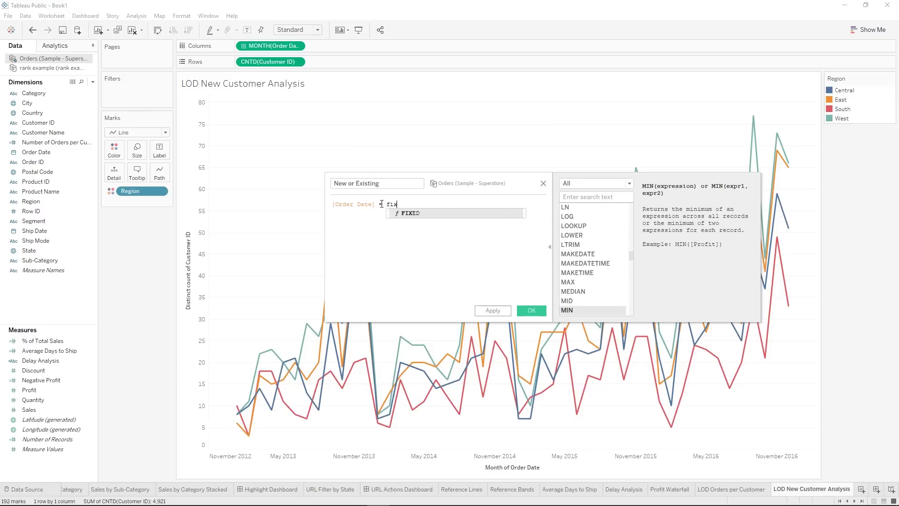
key(Return)
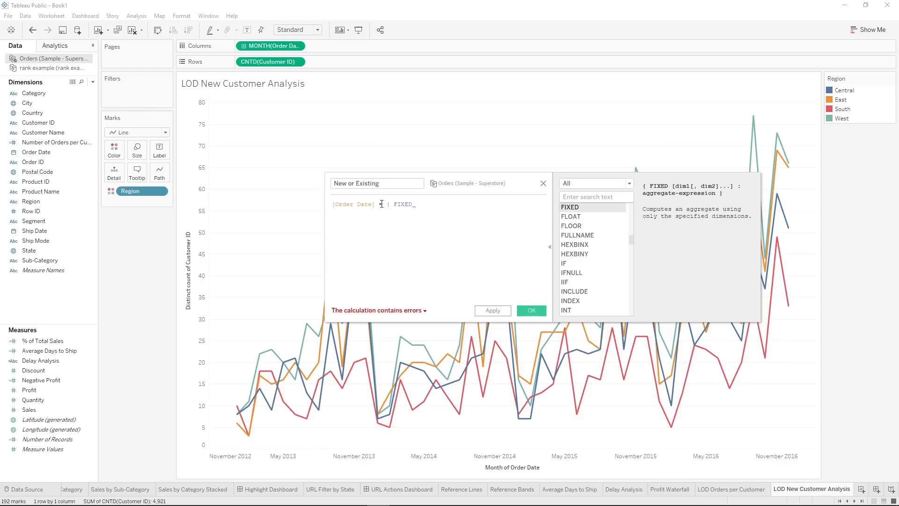
text(Cu)
key(Return)
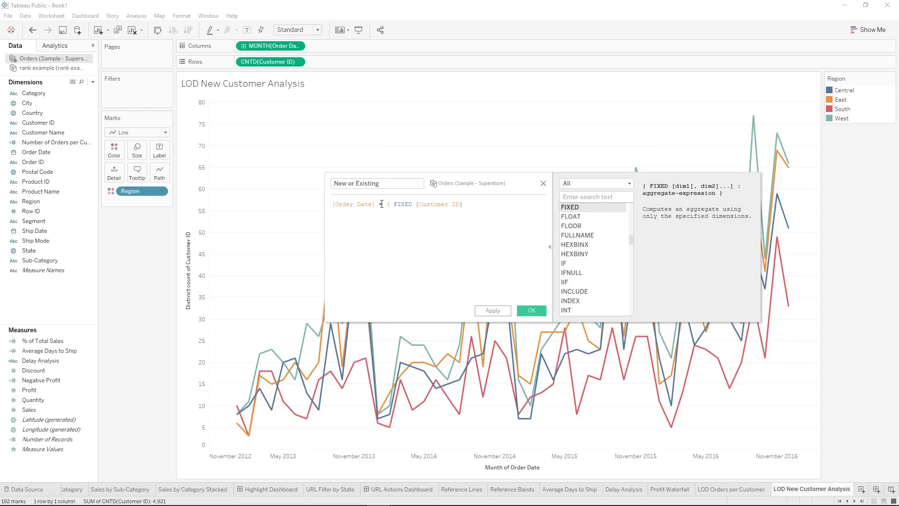
text(:min)
key(Return)
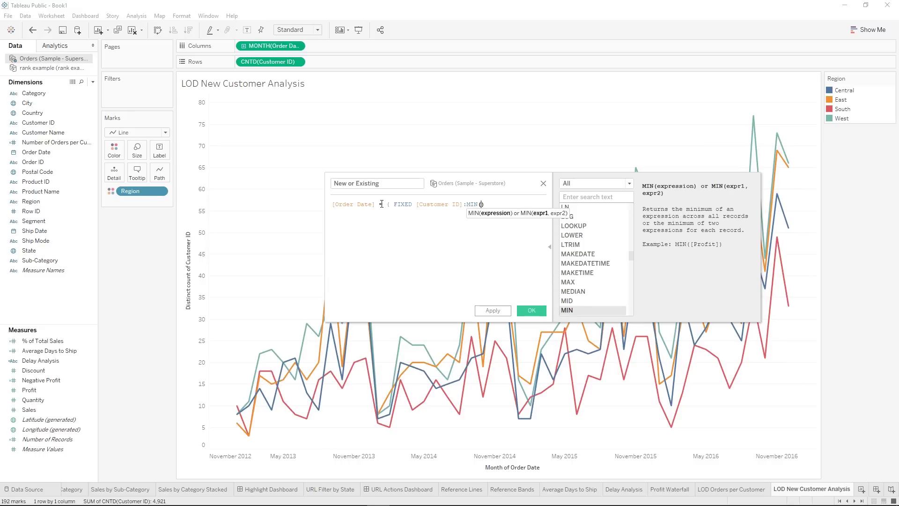
text(o)
key(Down)
key(Return)
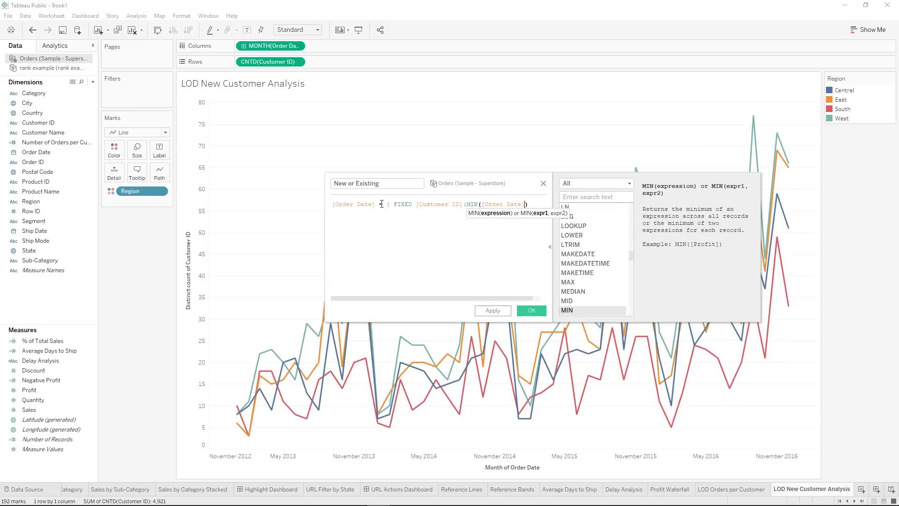
text(})
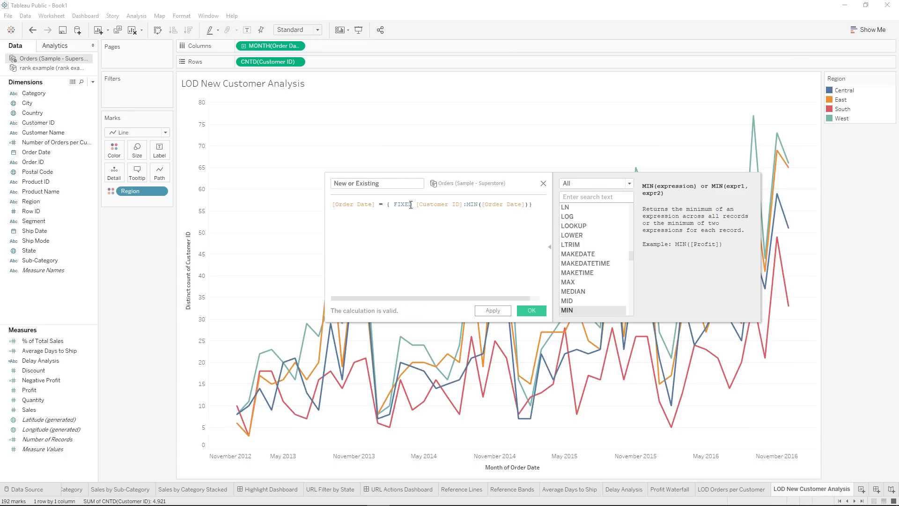
Wrap the date comparison in an IF statement that returns "New" when it is true and "Existing" otherwise.
double_click(438, 207)
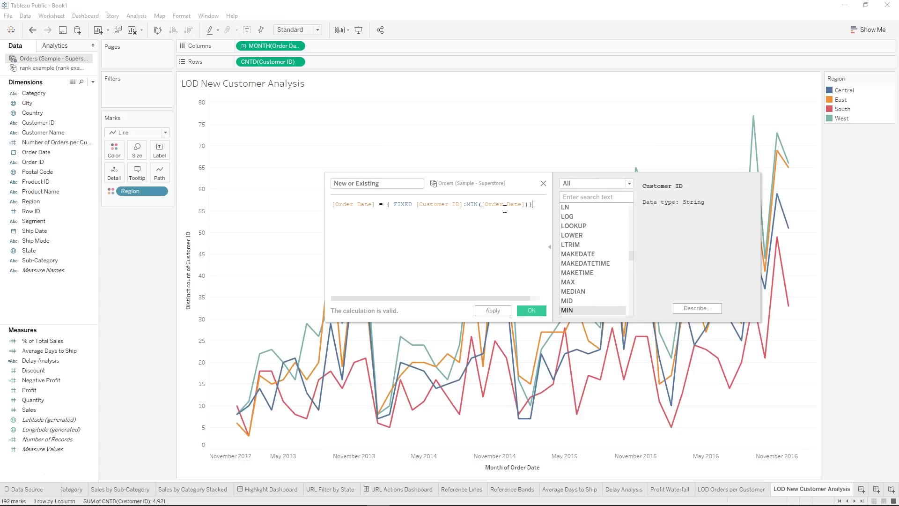
double_click(507, 205)
click(436, 207)
click(333, 204)
text(IF)
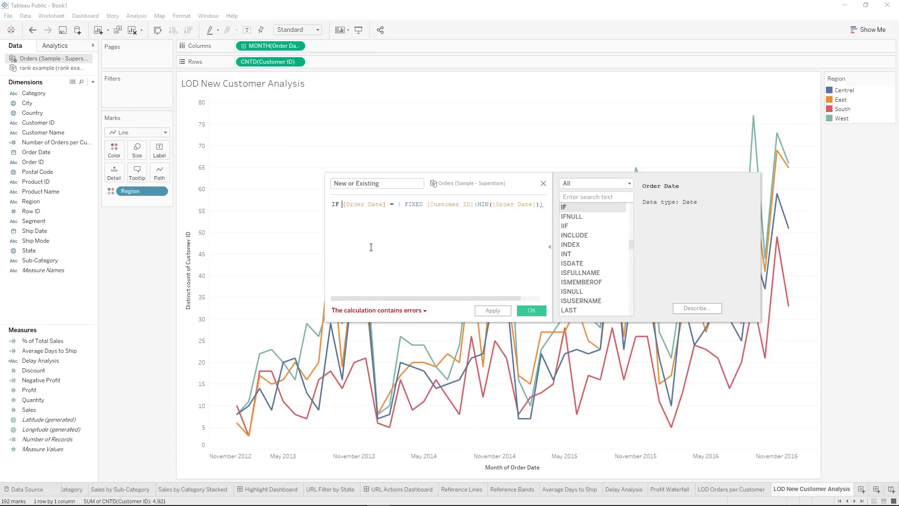
click(544, 206)
key(Return)
text(then)
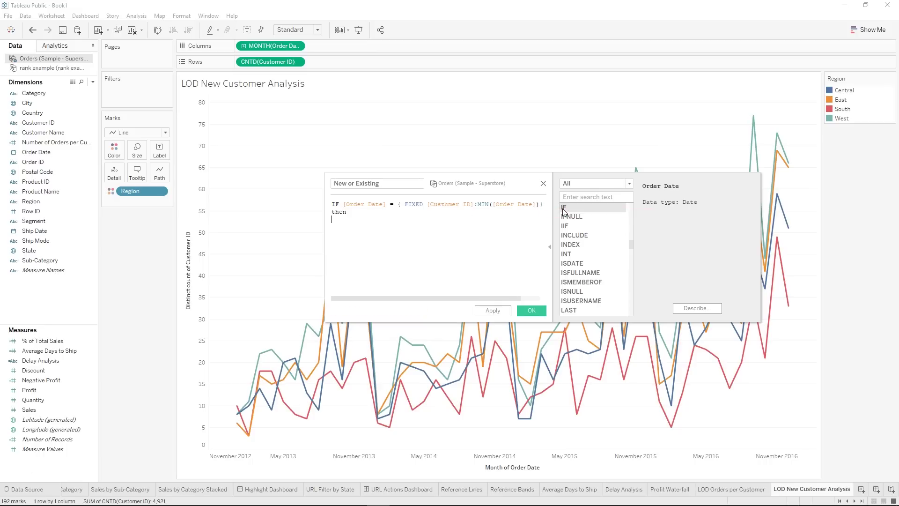
text( "New" ELSE "Ex)
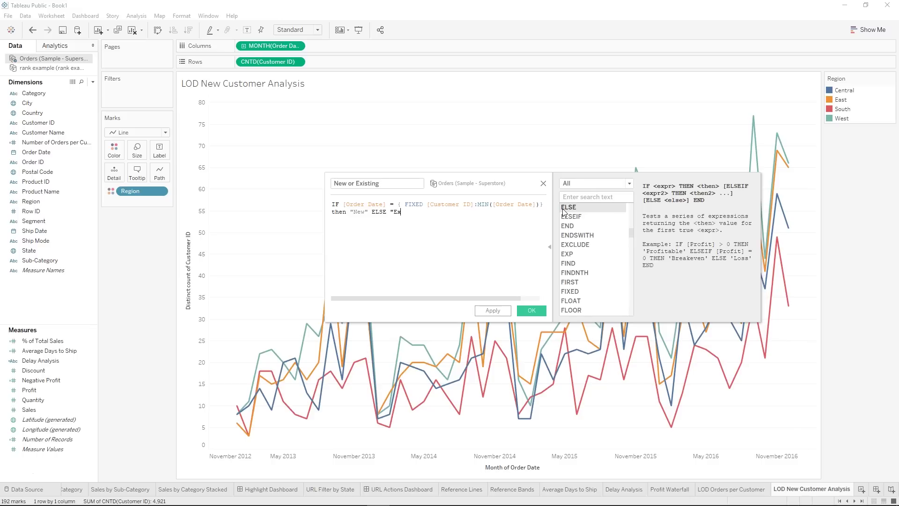
text(isting" END)
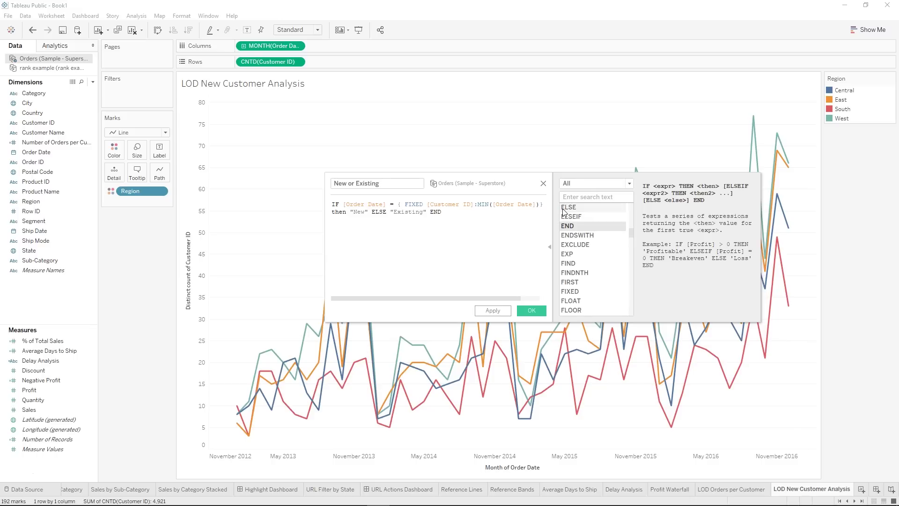
Review the date terms and the New and Existing results in the formula, and save the calculated field.
double_click(366, 203)
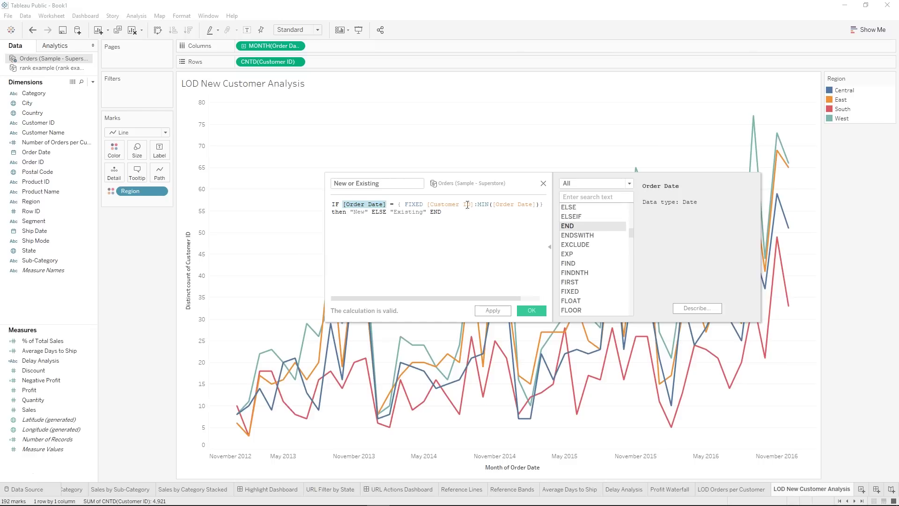
double_click(504, 204)
double_click(362, 211)
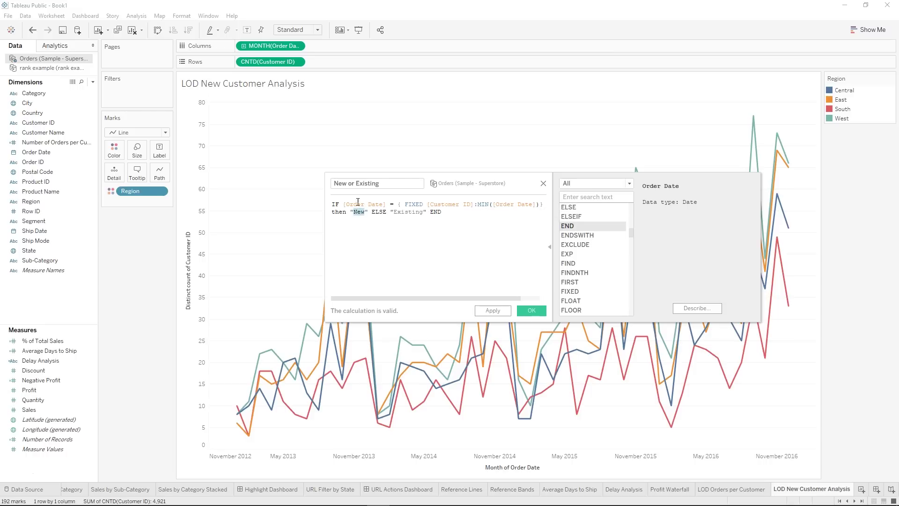
double_click(422, 213)
click(505, 312)
click(539, 317)
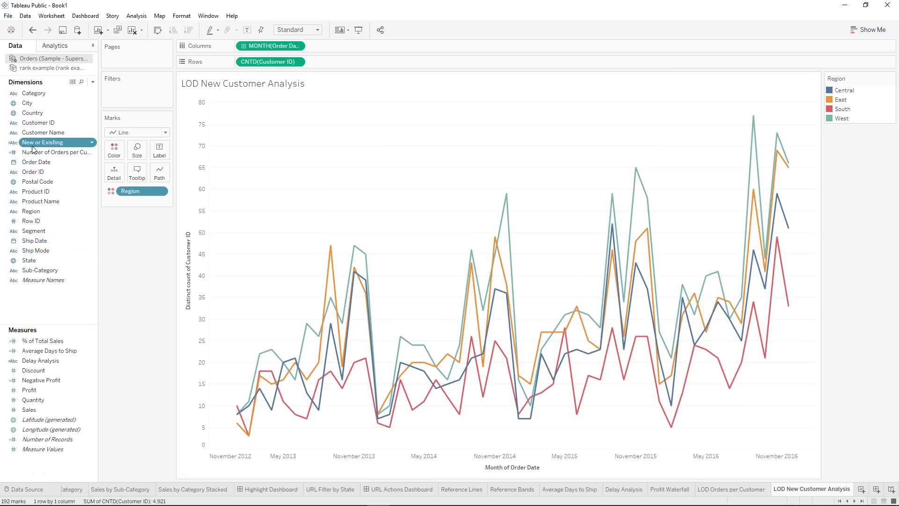
Filter the worksheet by the New or Existing field, keeping only New.
drag(37, 146, 116, 96)
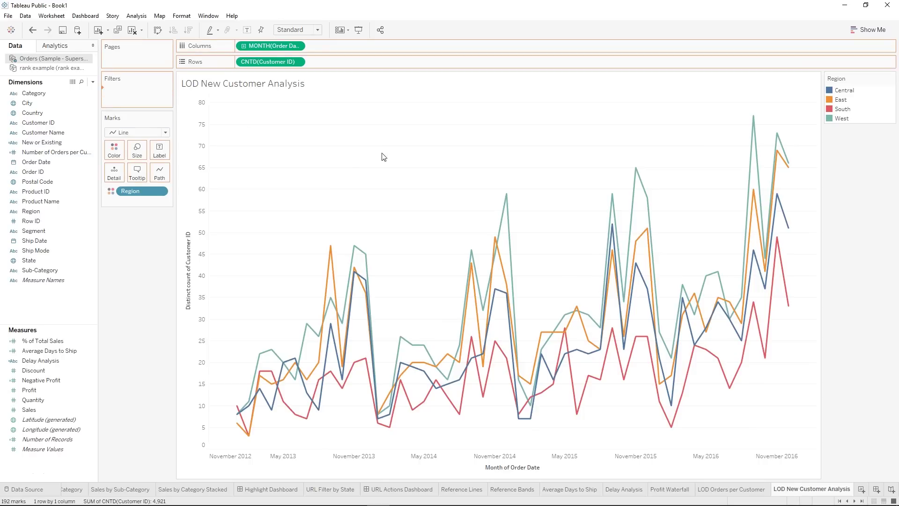
click(362, 196)
click(545, 373)
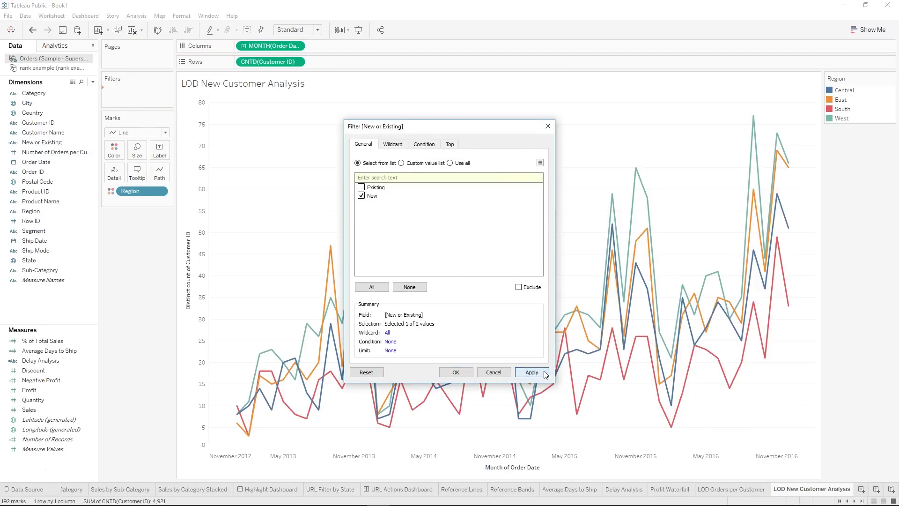
click(456, 372)
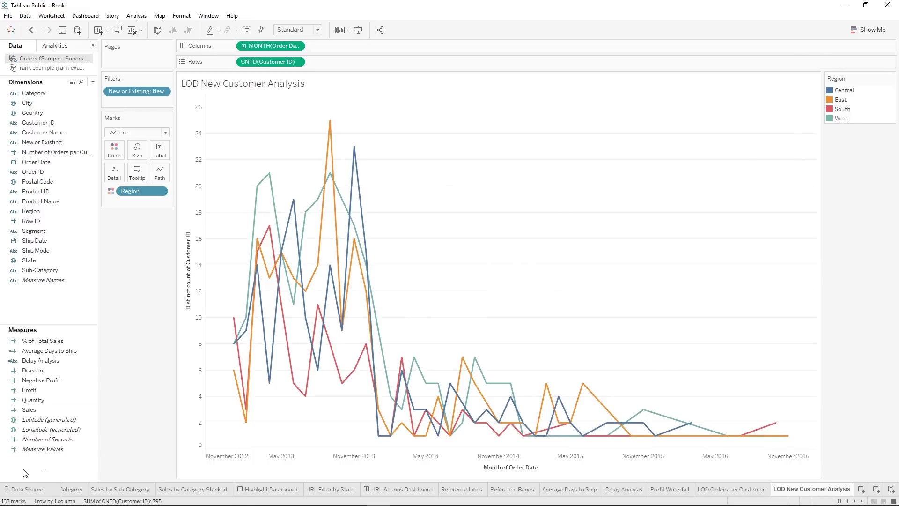
Apply a Running Total quick table calculation to the distinct count of Customer ID.
right_click(254, 63)
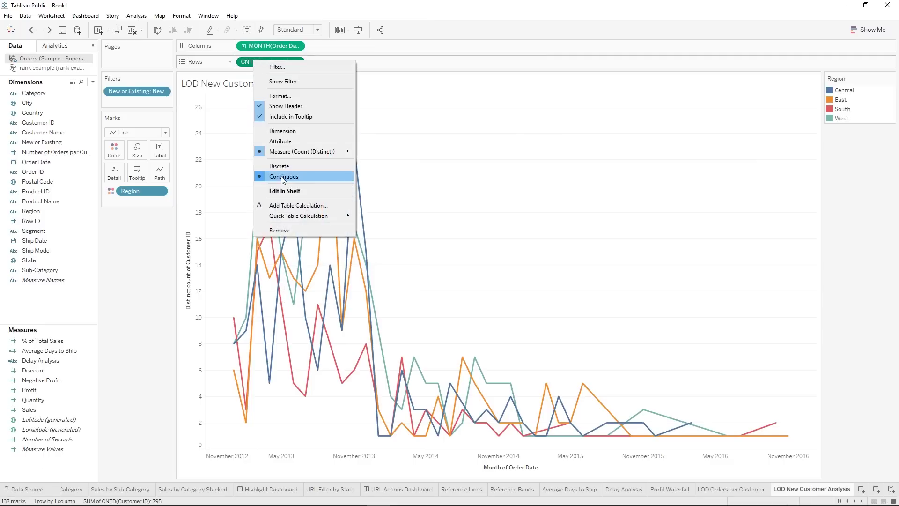
mouse_move(310, 214)
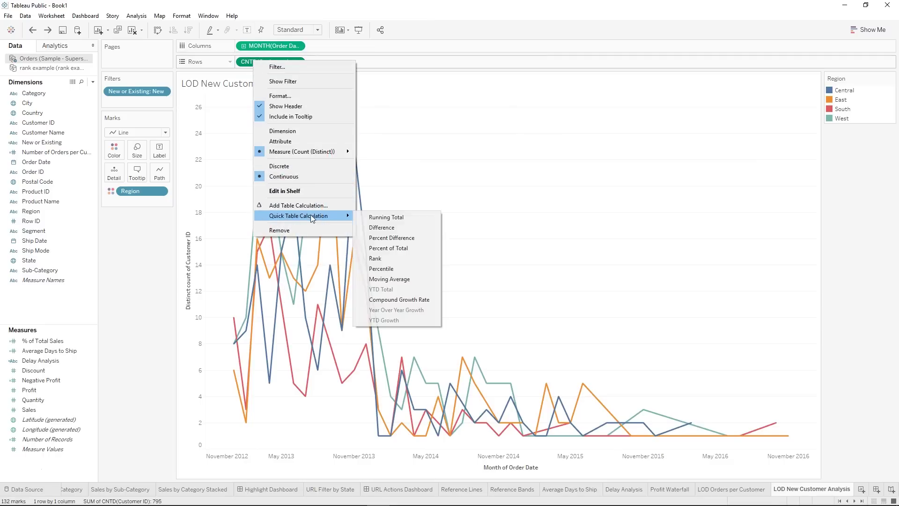
click(388, 218)
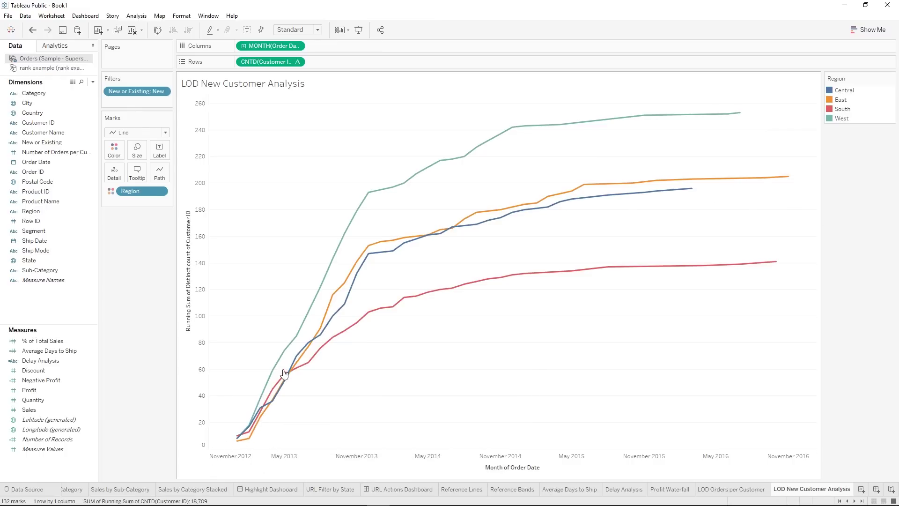
mouse_move(792, 181)
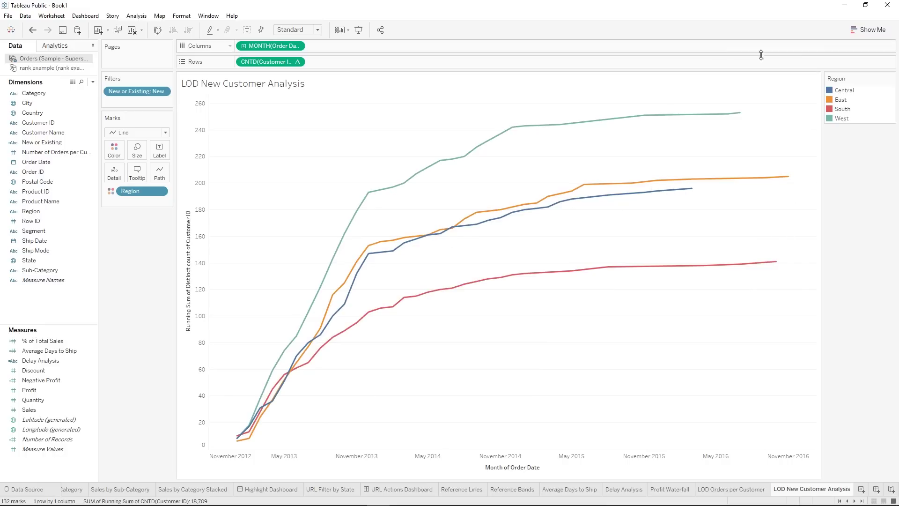
Change the Order Date on the columns to the continuous Day level and inspect points on the region lines.
right_click(281, 48)
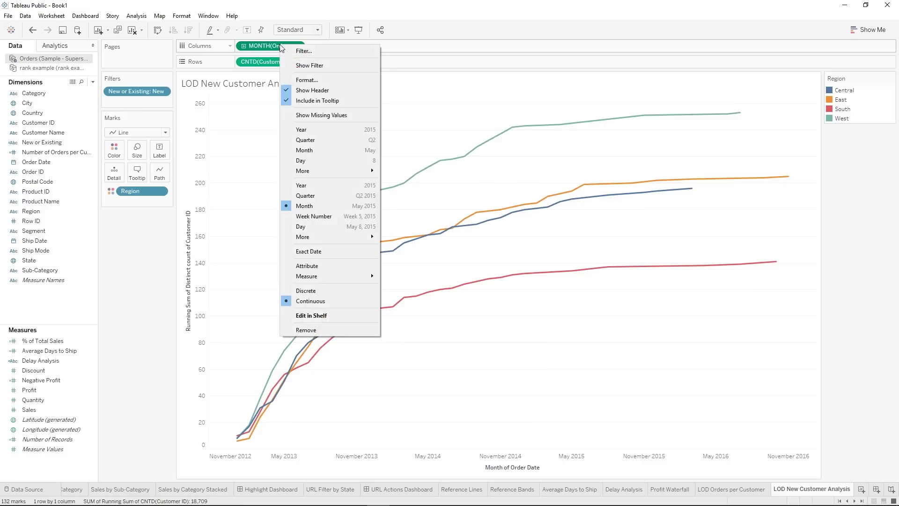
click(330, 228)
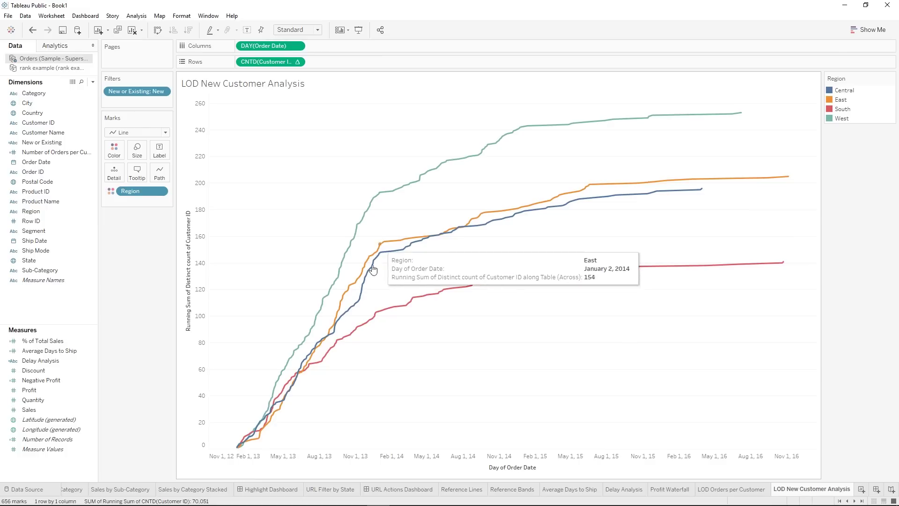
mouse_move(271, 427)
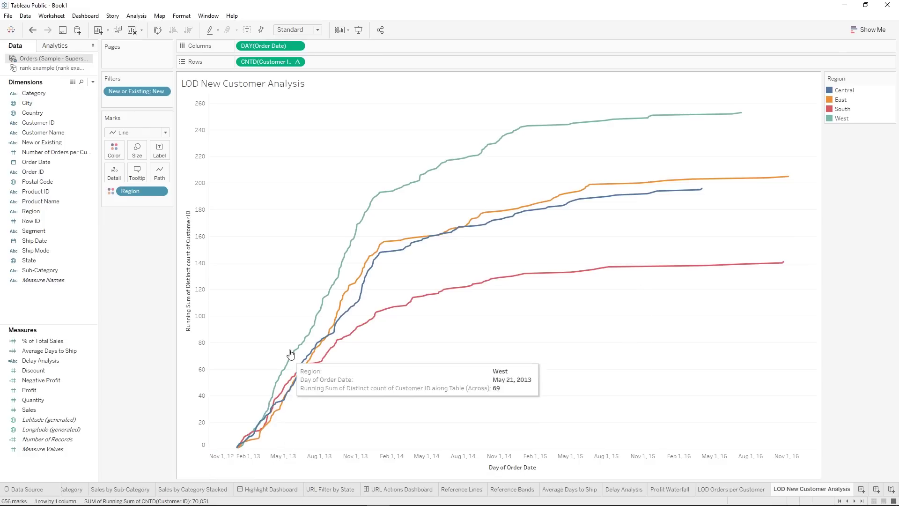
mouse_move(384, 244)
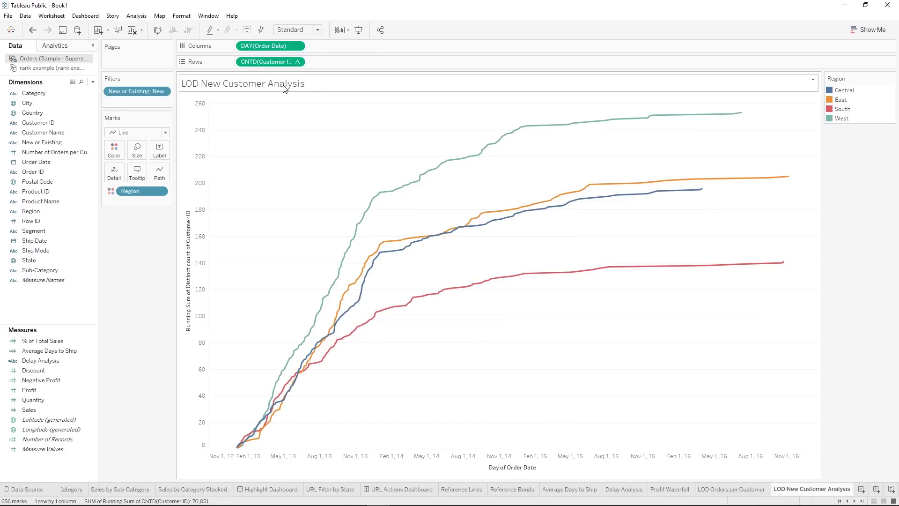
mouse_move(458, 292)
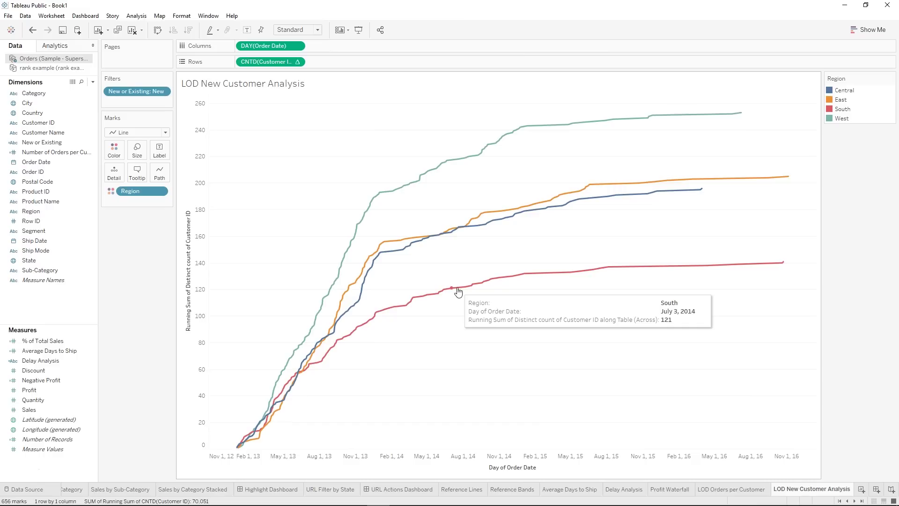
Reopen the New or Existing calculation to review its FIXED, Customer ID and minimum Order Date terms, and close it without changes.
right_click(37, 146)
click(60, 197)
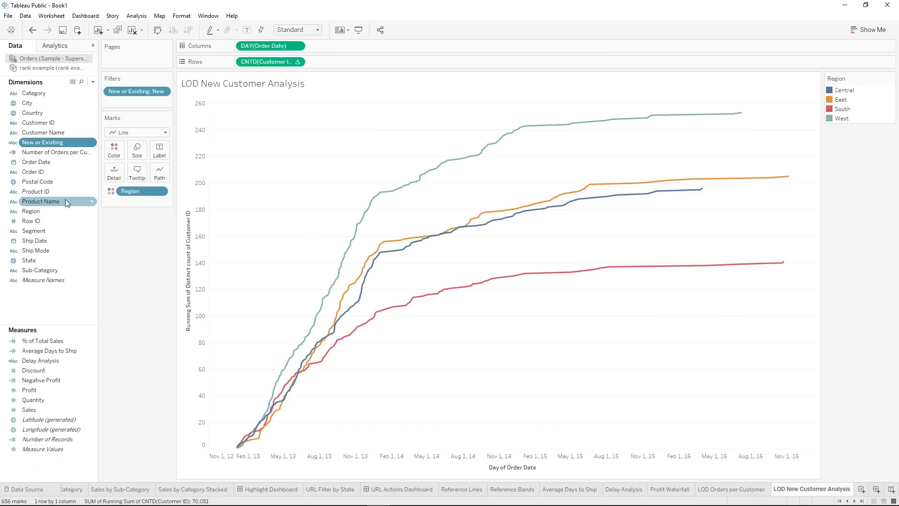
double_click(474, 205)
click(419, 205)
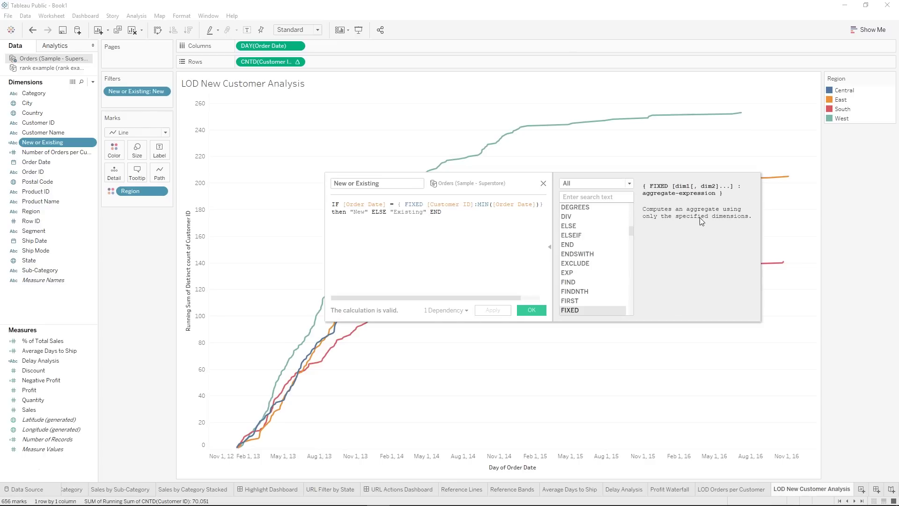
double_click(450, 205)
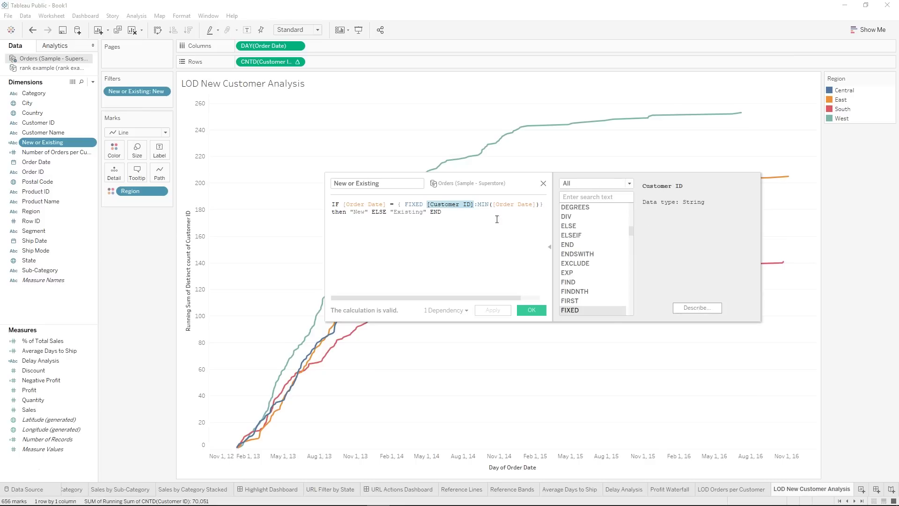
double_click(520, 204)
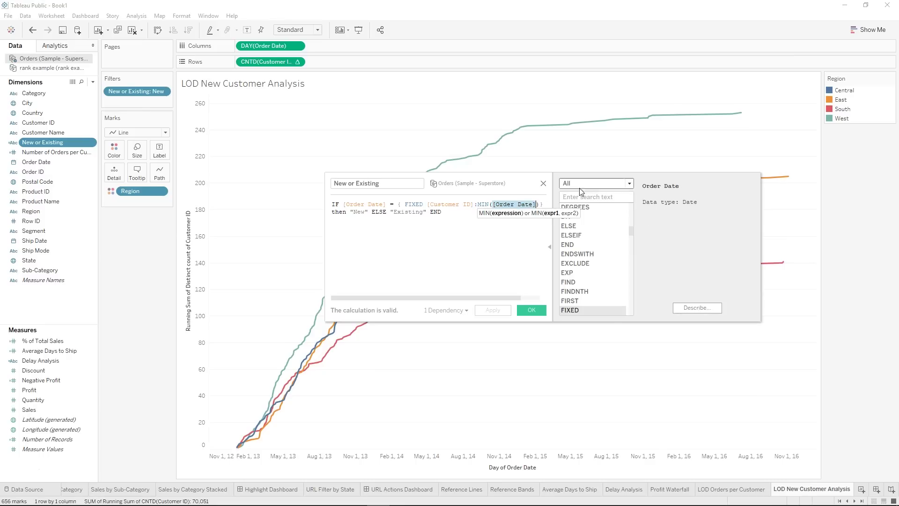
click(543, 184)
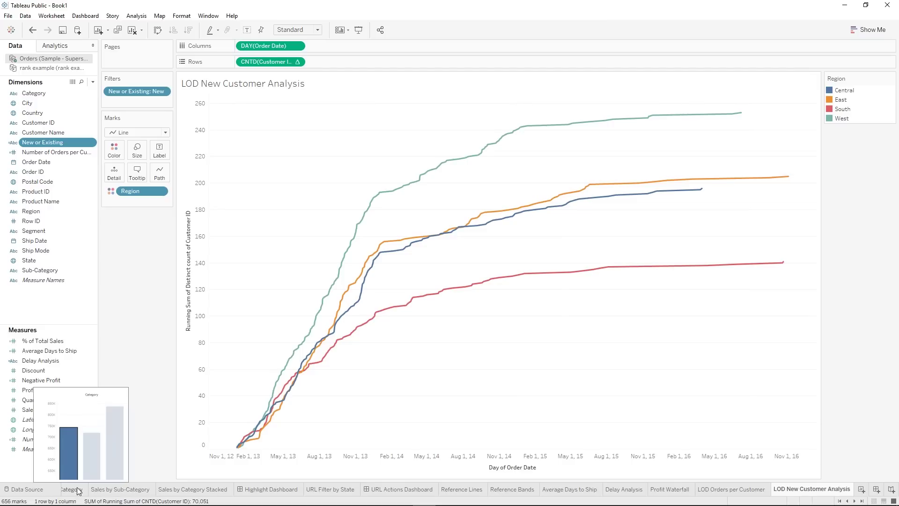
Review the Table vs Database Calculations worksheet and the Rank Example worksheet.
scroll(787, 495, up, 3)
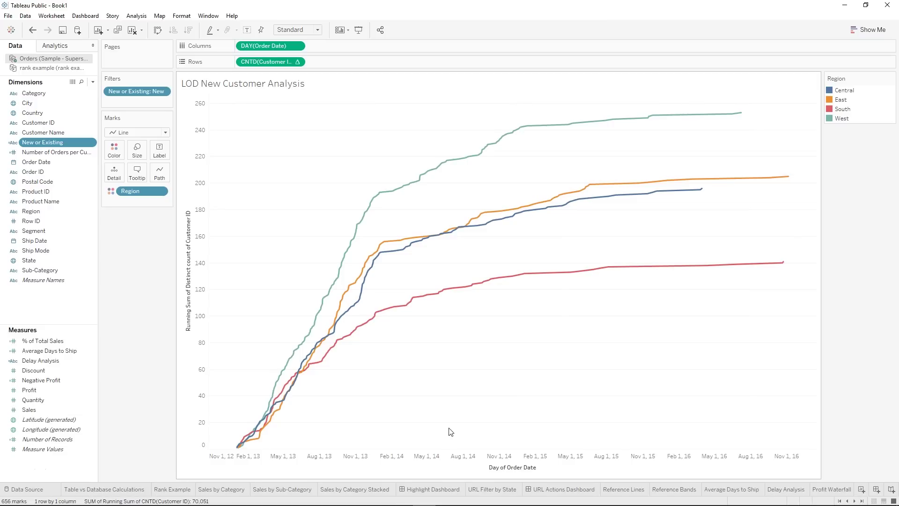
click(102, 490)
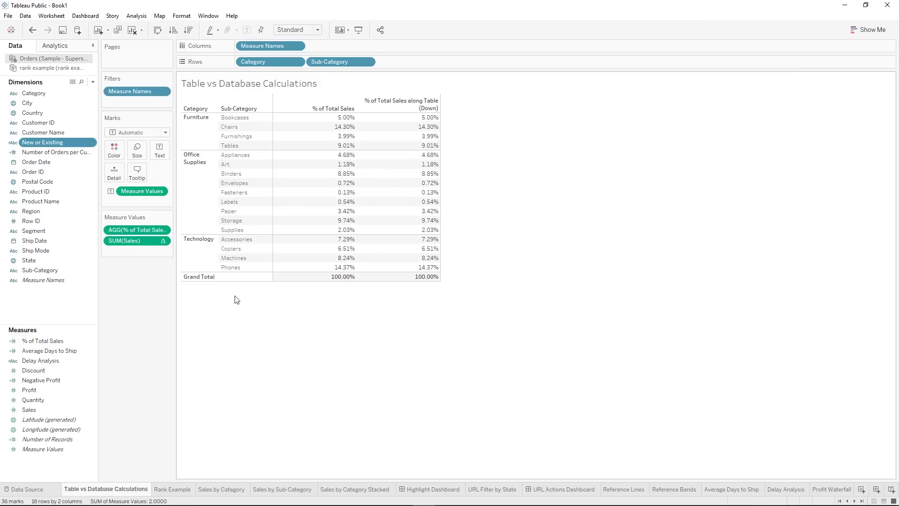
click(173, 490)
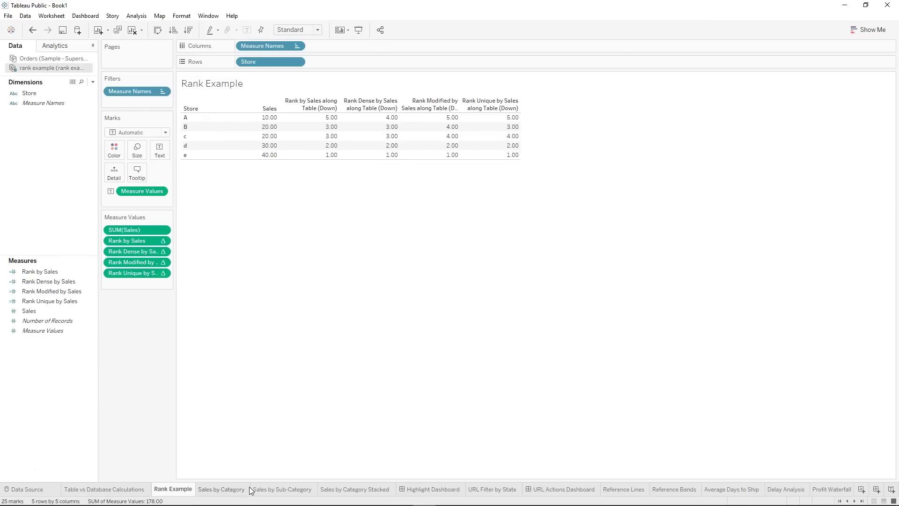
Review the sales by category, sub-category and stacked category worksheets, the Highlight Dashboard and the URL Filter by State map.
click(231, 492)
click(328, 406)
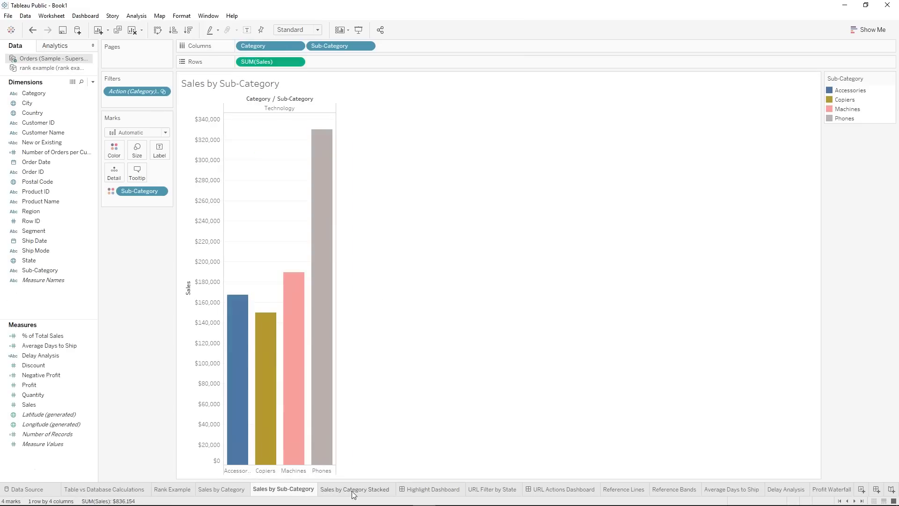
click(354, 492)
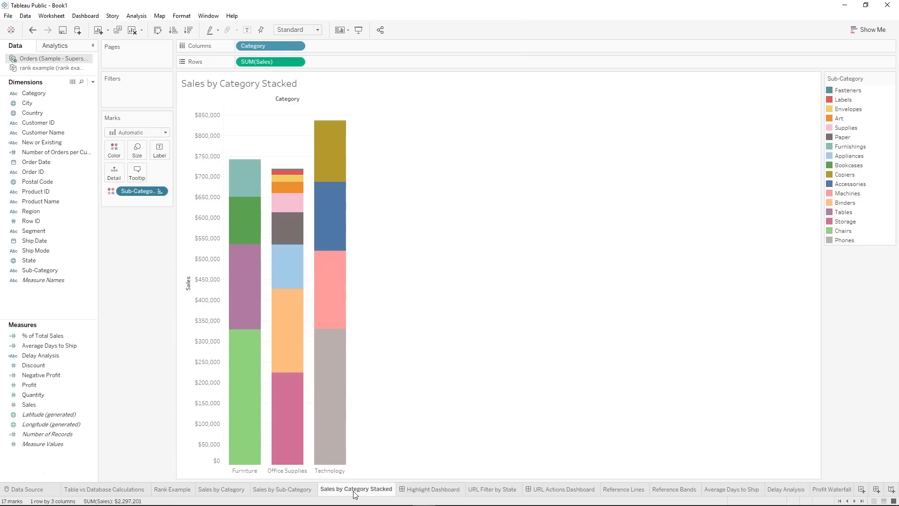
click(432, 492)
click(489, 491)
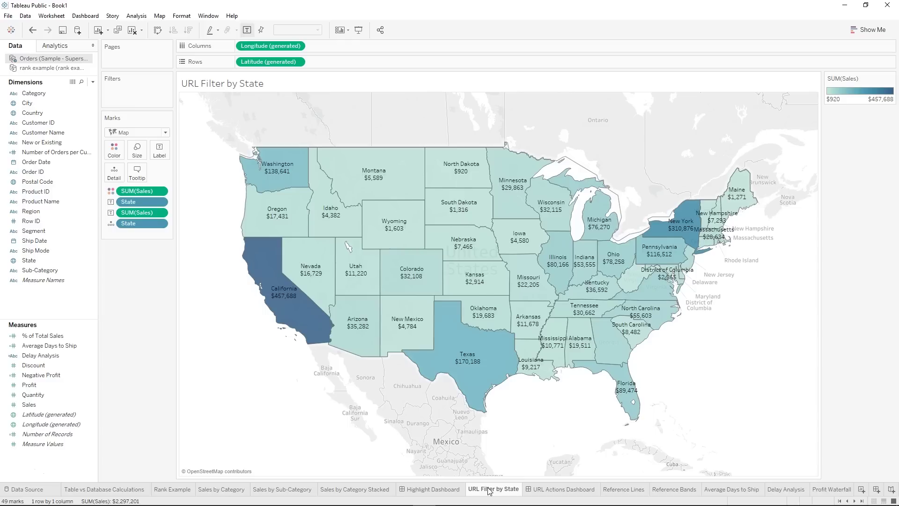
Review the Reference Lines, Reference Bands, Average Days to Ship and Delay Analysis worksheets.
click(613, 494)
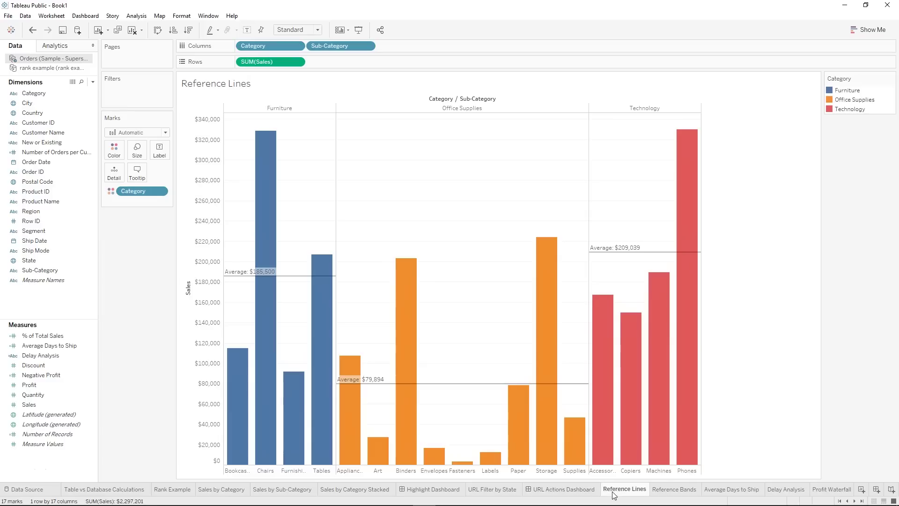
click(685, 490)
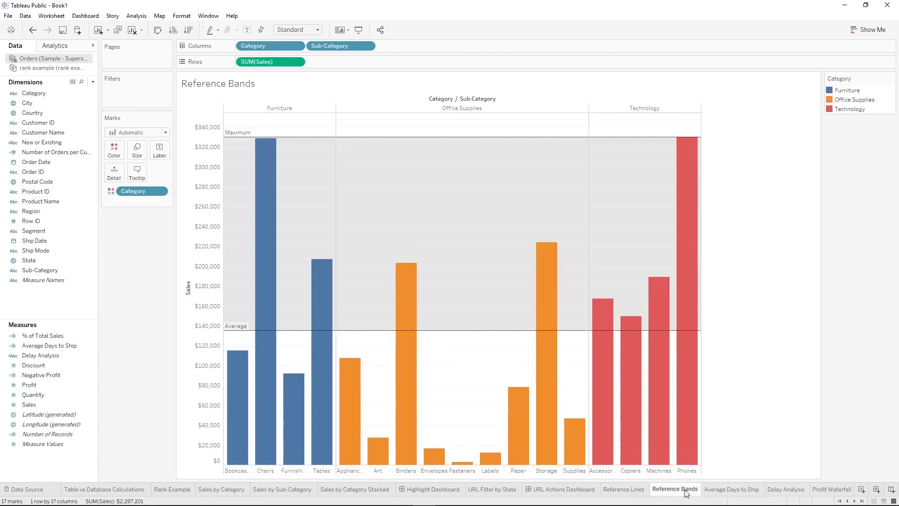
click(733, 492)
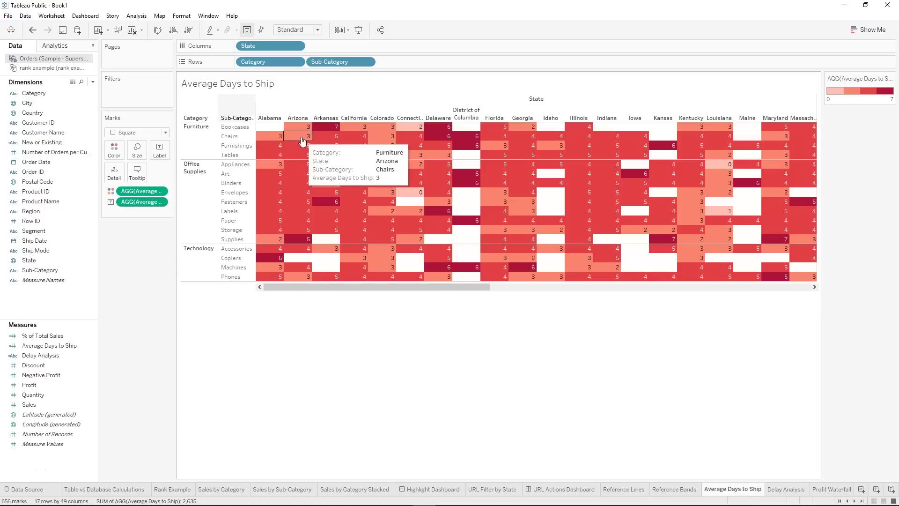
click(786, 489)
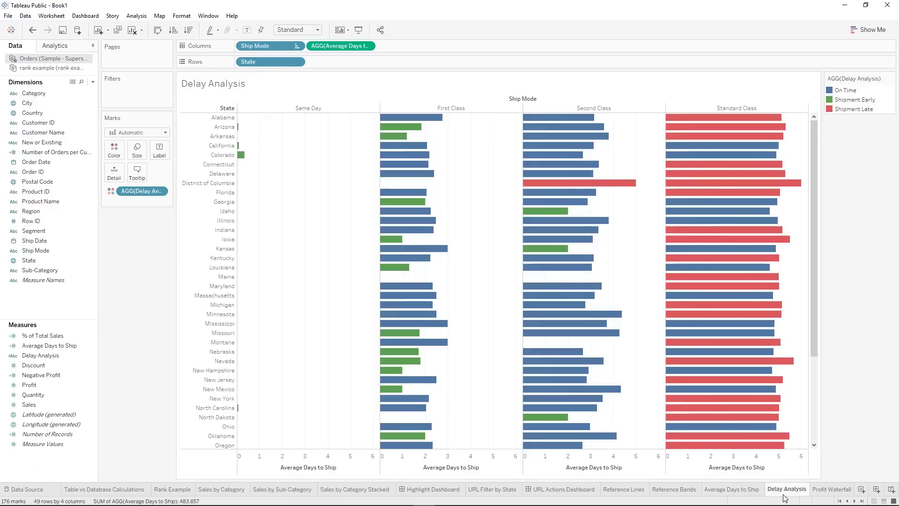
Review the Profit Waterfall, LOD Orders per Customer and LOD New Customer Analysis worksheets.
click(824, 490)
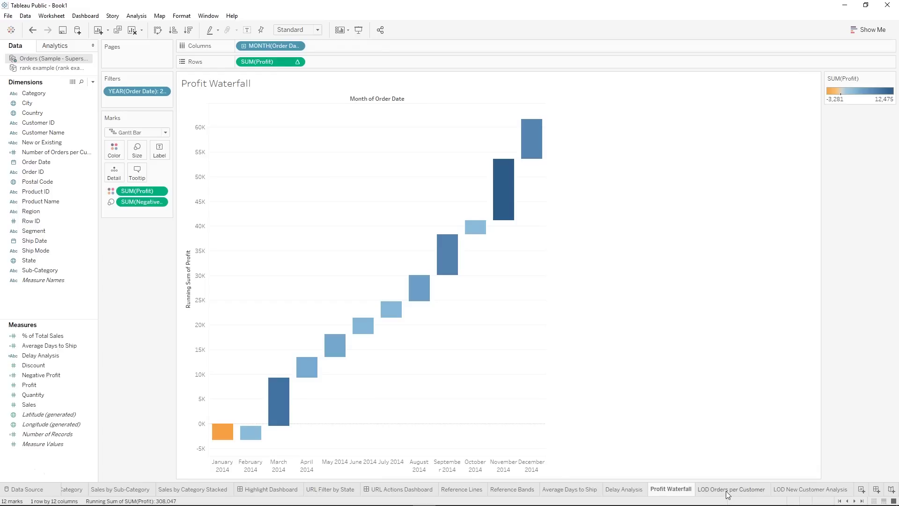
click(729, 492)
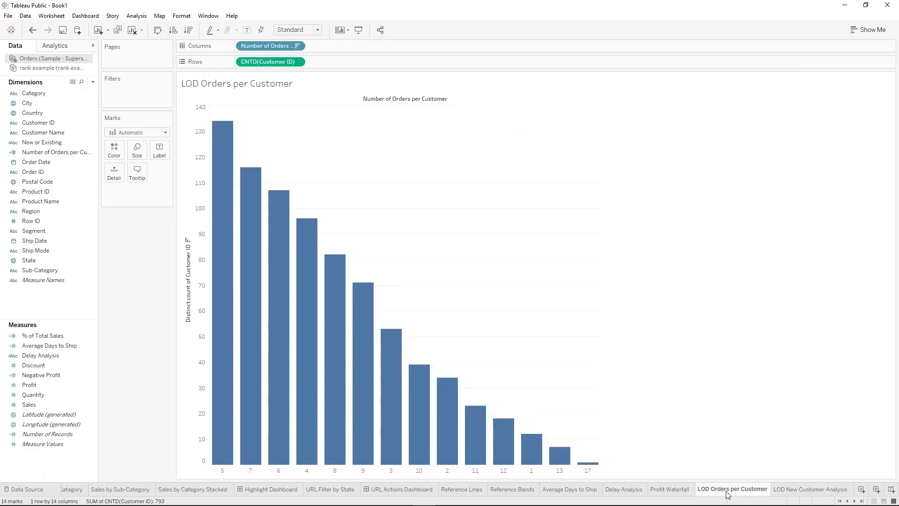
click(824, 490)
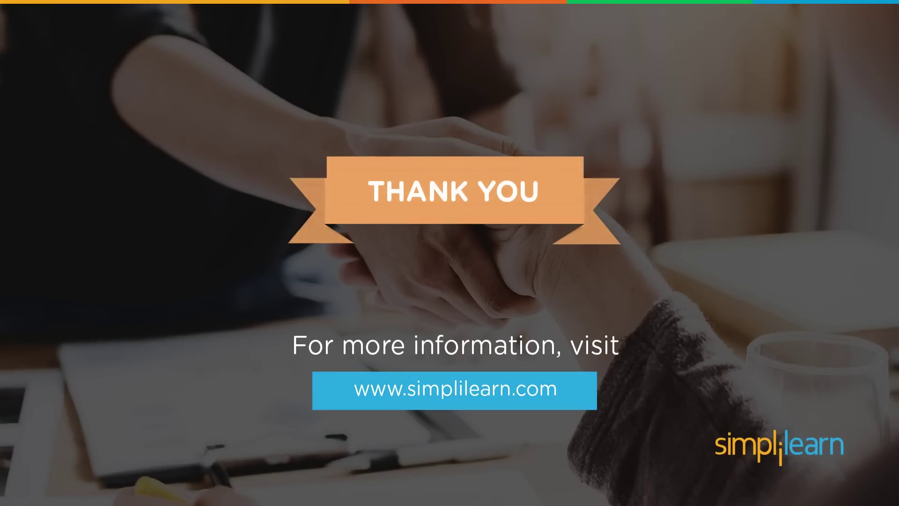